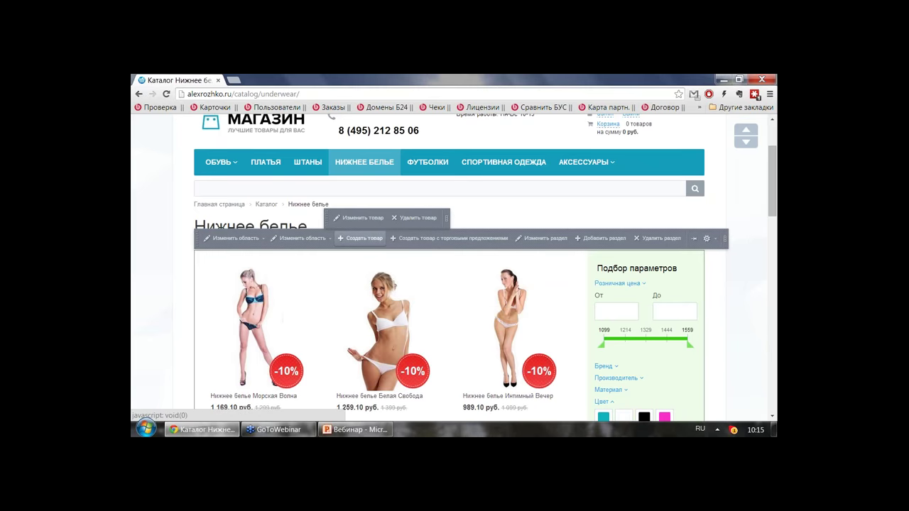
- Open the trade offer with ID 121 of the product "Нижнее белье Белая Свобода" for editing and review its properties
click(364, 253)
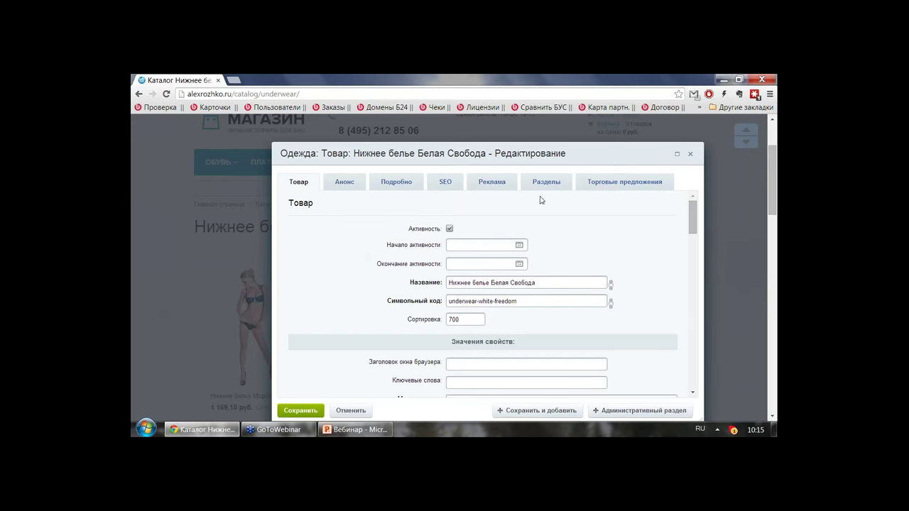
click(604, 189)
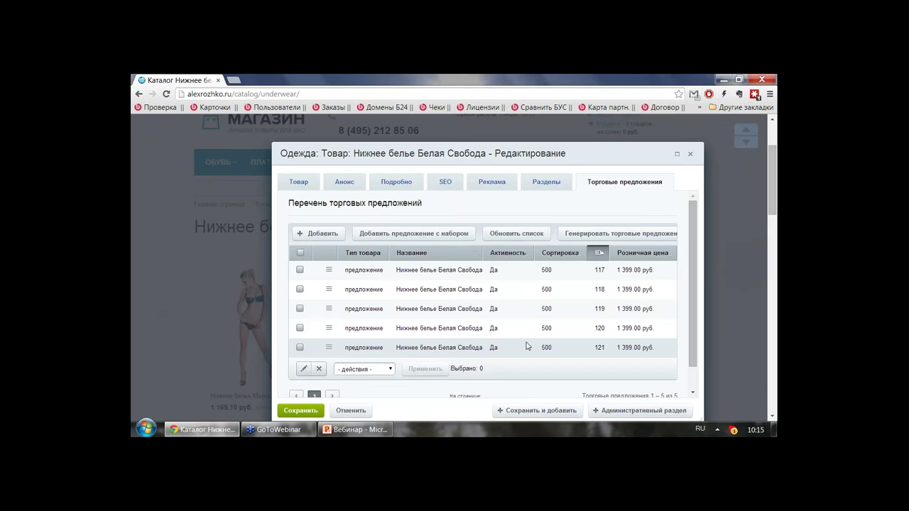
click(328, 348)
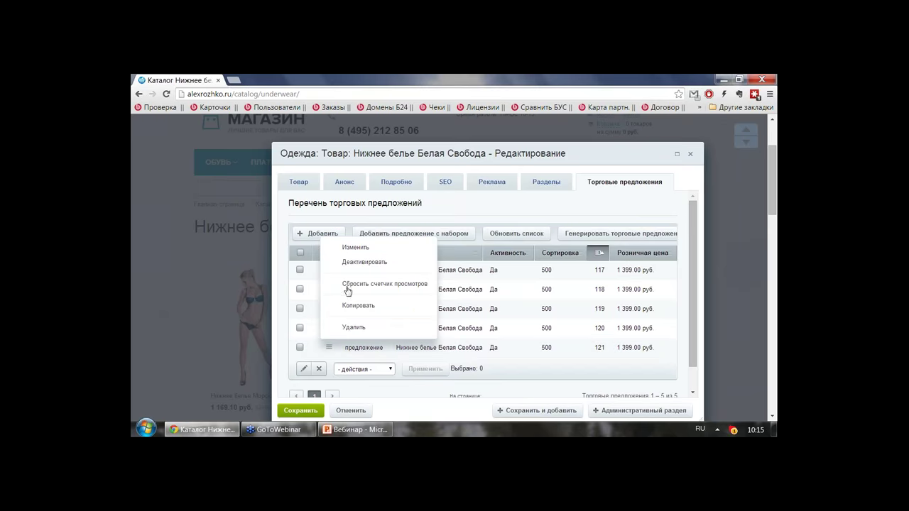
click(355, 247)
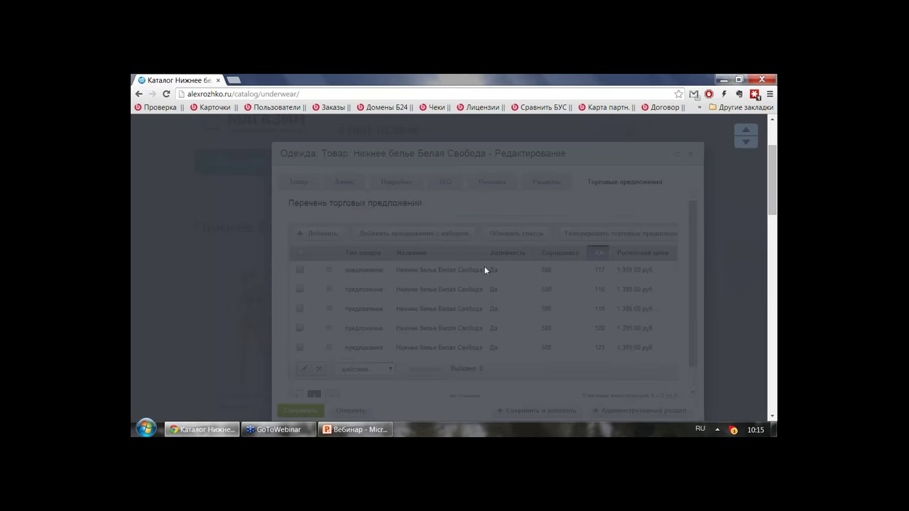
scroll(383, 253, down, 2)
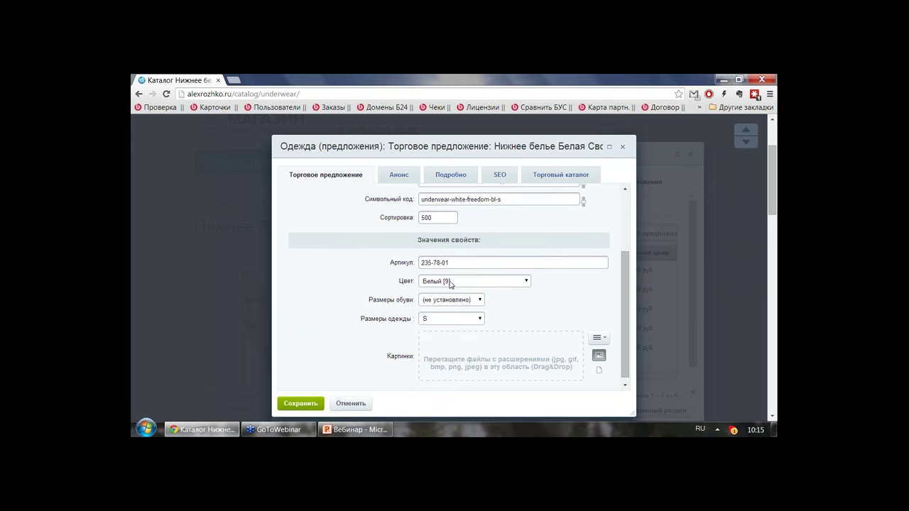
scroll(455, 317, up, 2)
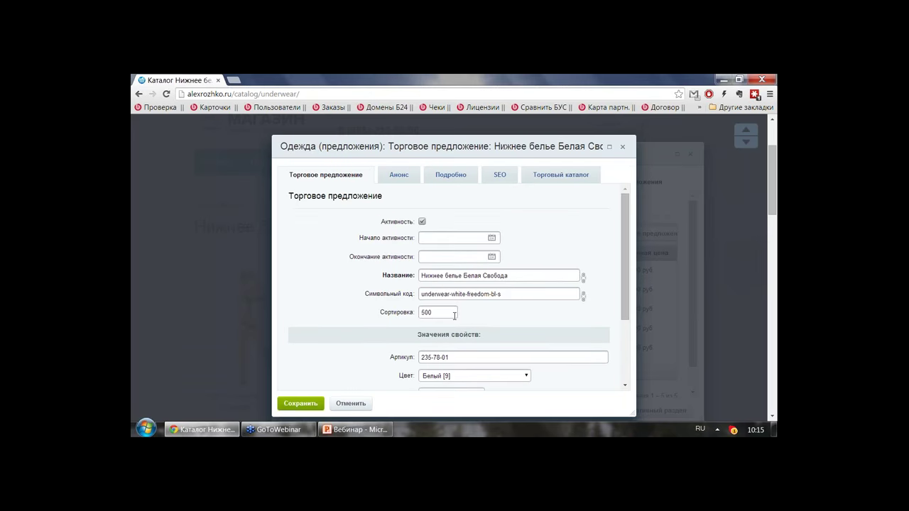
- Set the trade offer's base retail price to 11399.00 RUB and save both the offer and its product
click(540, 176)
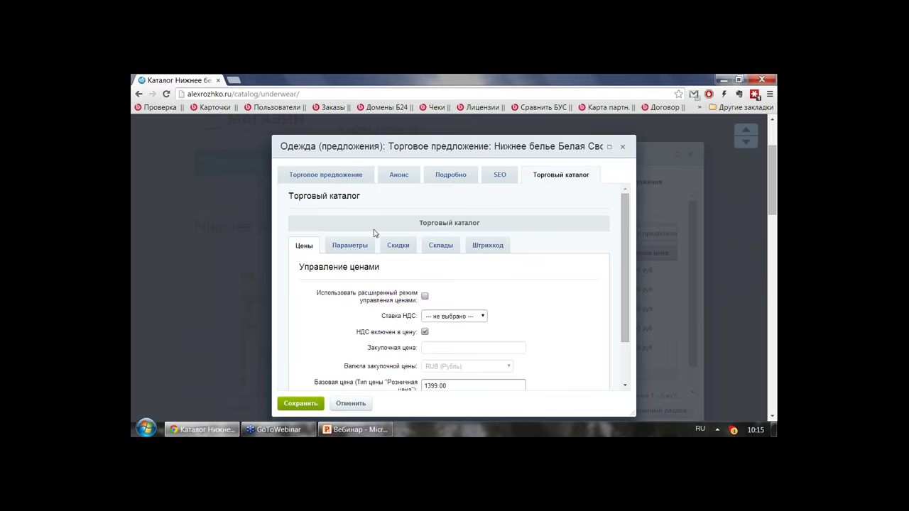
scroll(374, 233, down, 2)
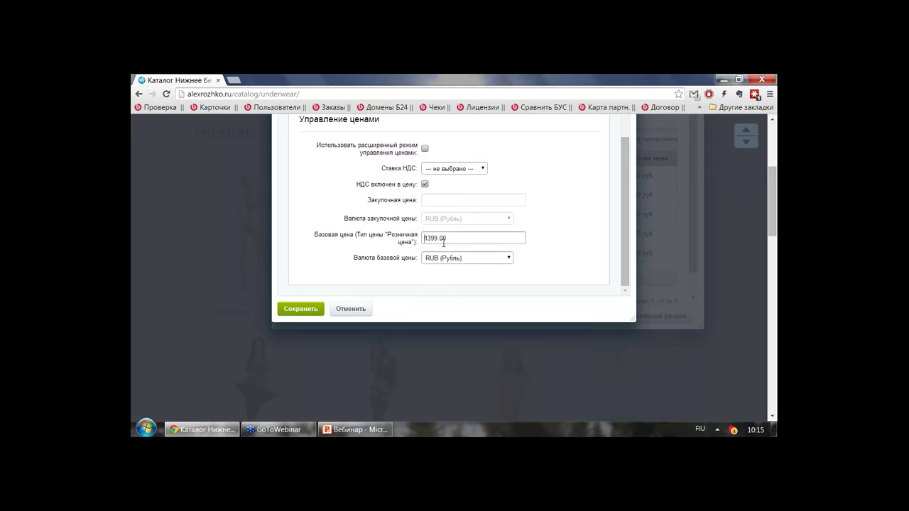
text(1)
click(300, 309)
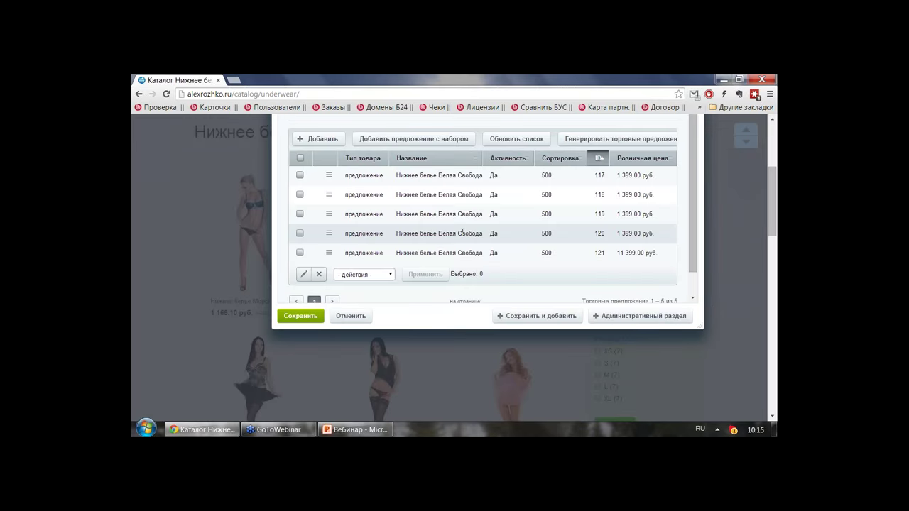
click(298, 317)
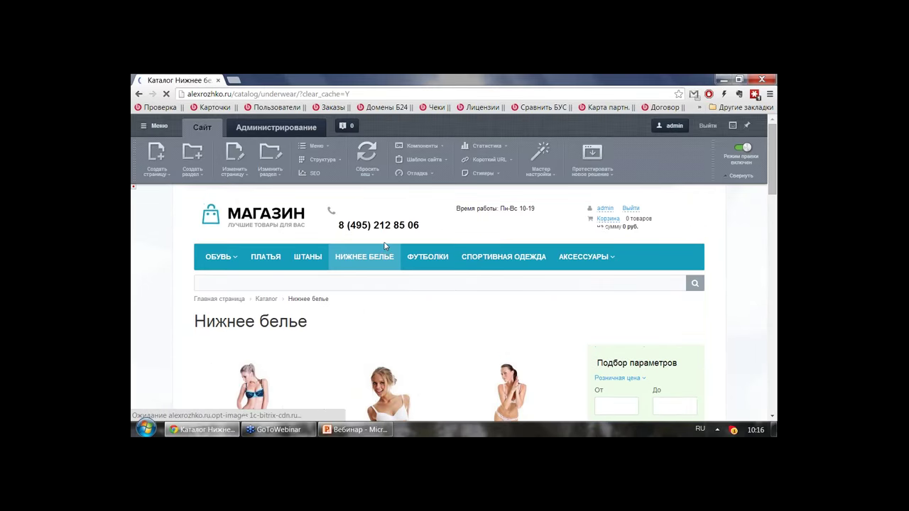
- View the "Нижнее белье Белая Свобода" product page and select clothing size S to check its price
scroll(384, 246, down, 1)
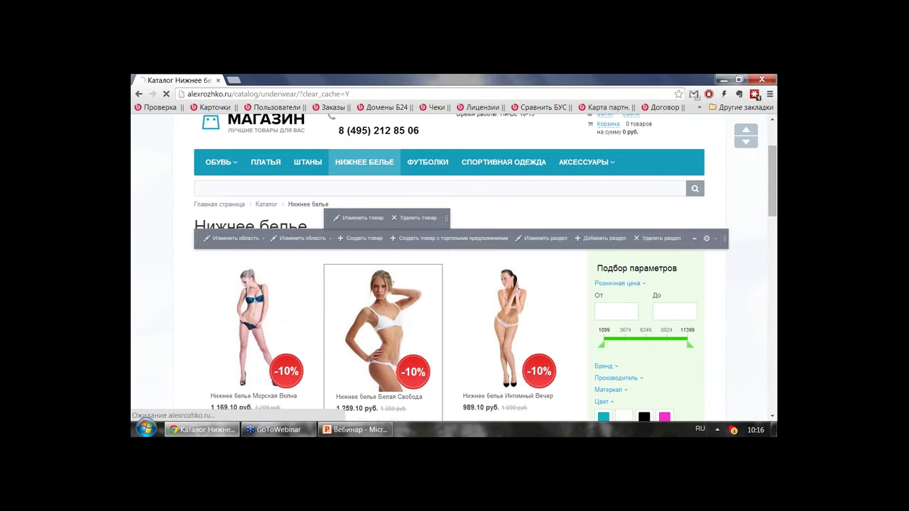
click(415, 289)
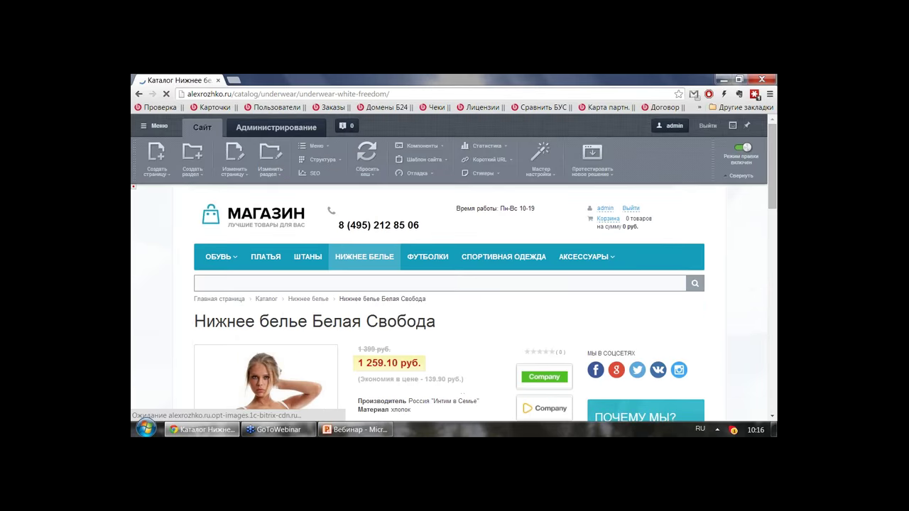
scroll(442, 296, down, 3)
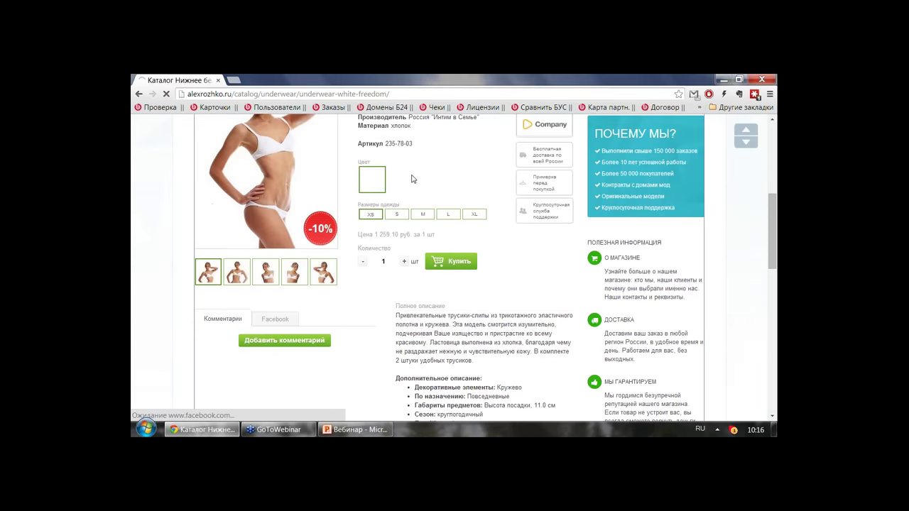
scroll(368, 187, up, 1)
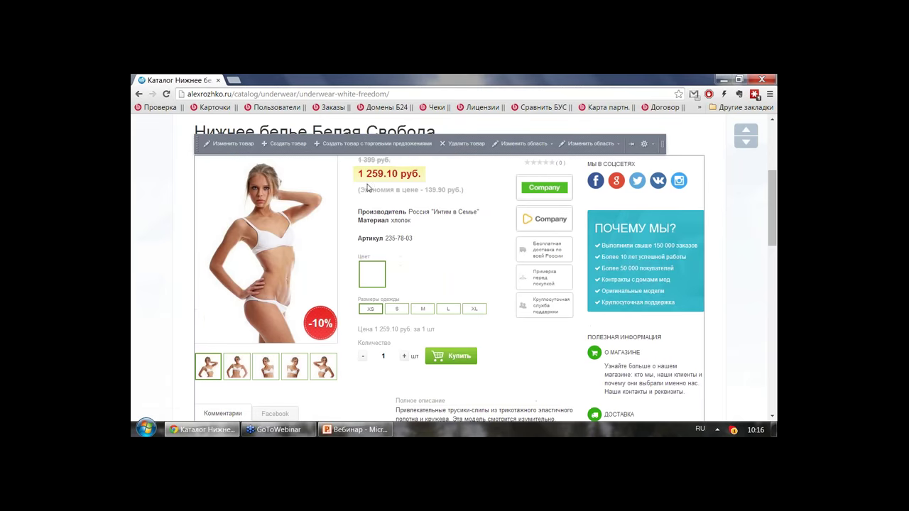
click(397, 310)
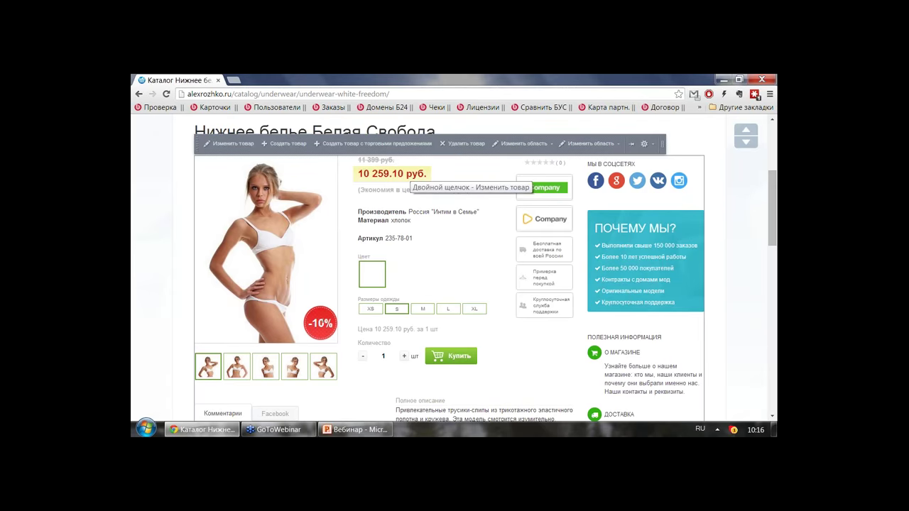
scroll(349, 312, up, 3)
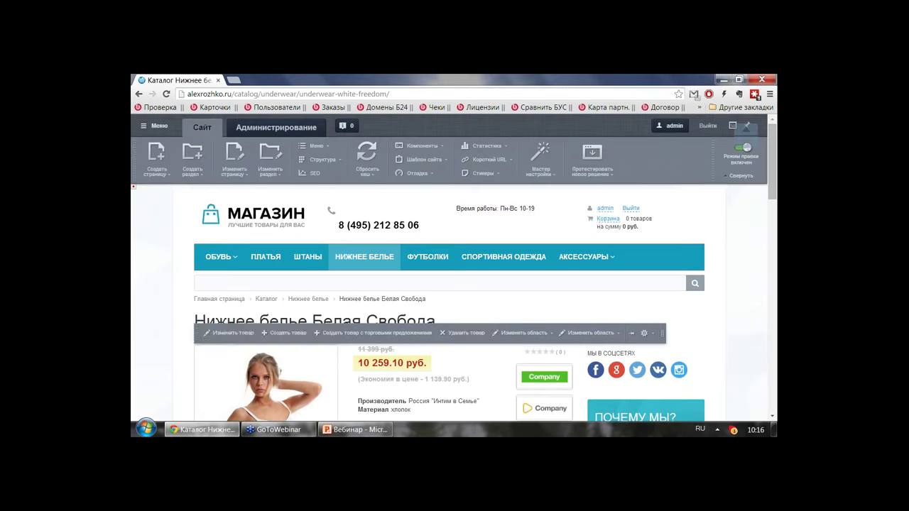
- Start a new product in the "Нижнее белье" section and name it "Тестовая"
click(363, 260)
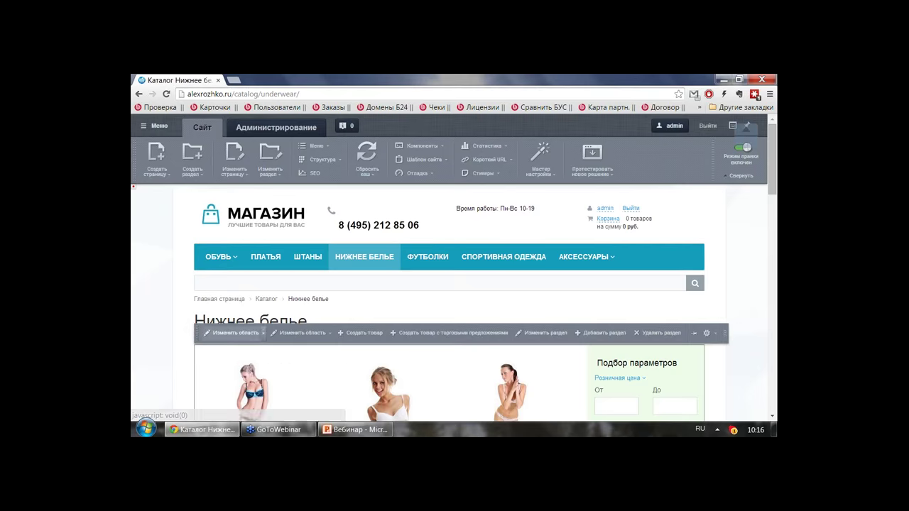
scroll(357, 299, down, 2)
mouse_move(357, 287)
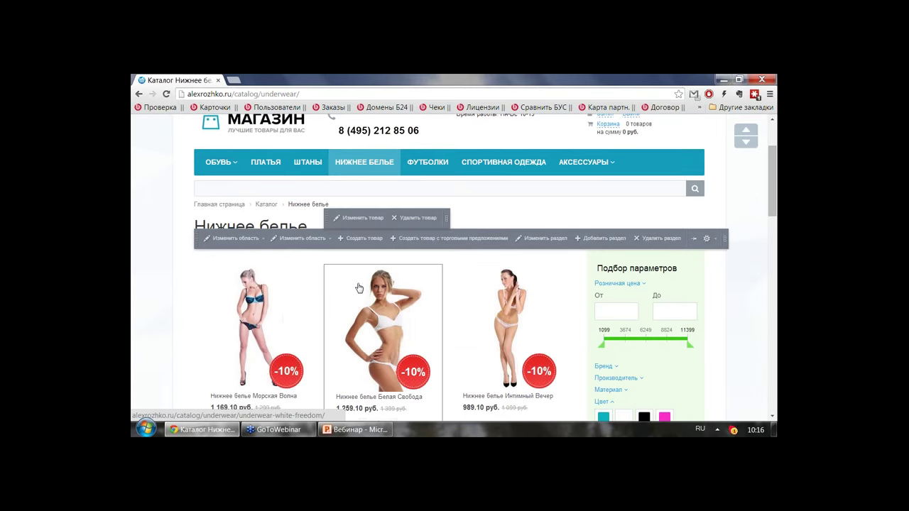
click(360, 238)
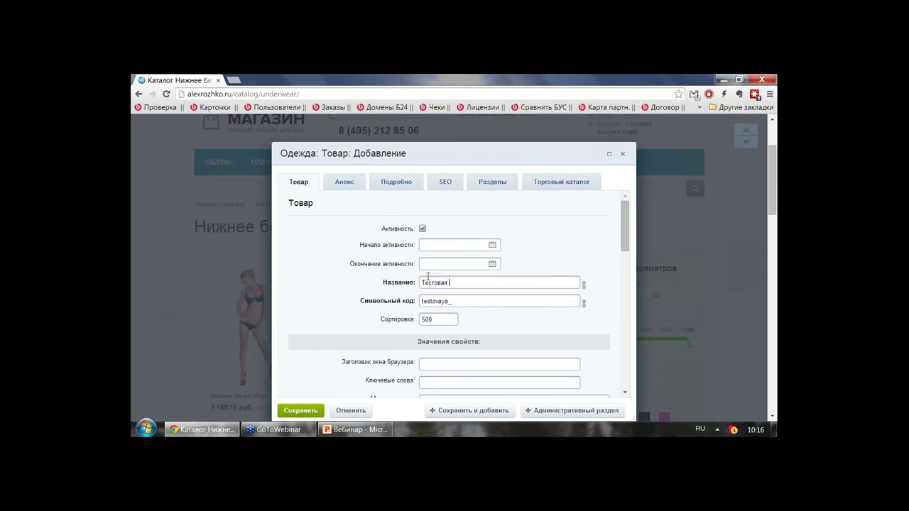
scroll(429, 262, down, 3)
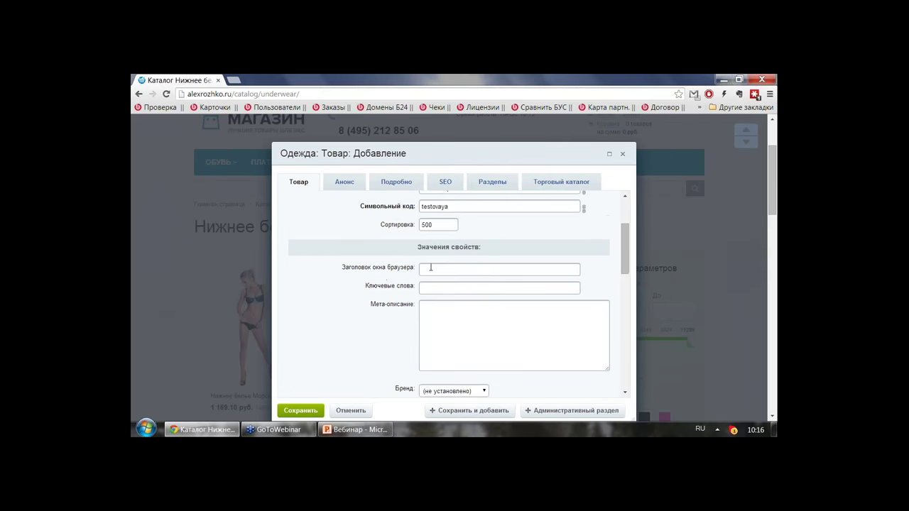
- Set the new product's base retail price to 5000 RUB in its trade catalog settings and save the product
click(392, 183)
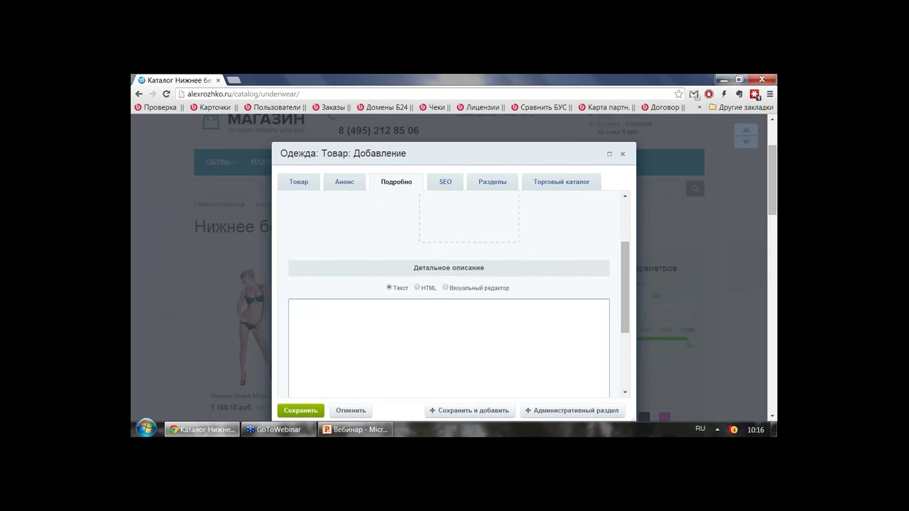
click(447, 183)
click(488, 183)
click(539, 183)
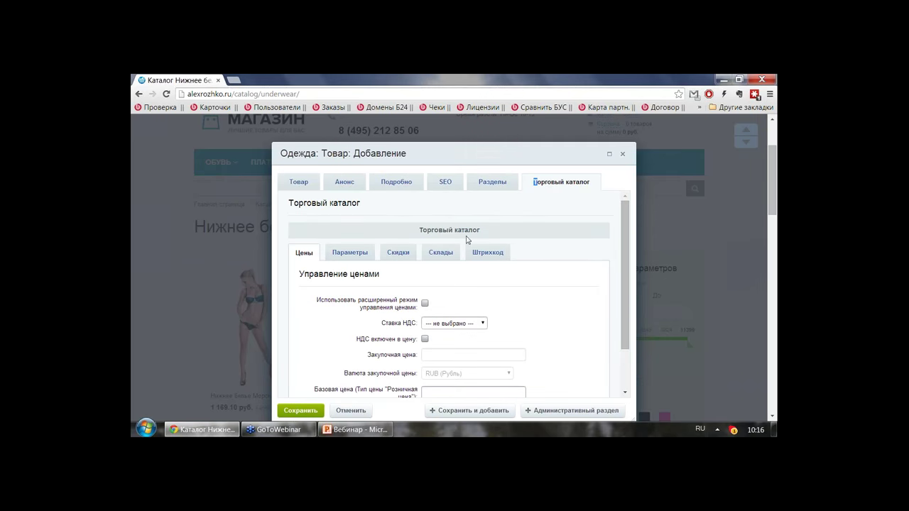
scroll(433, 255, down, 3)
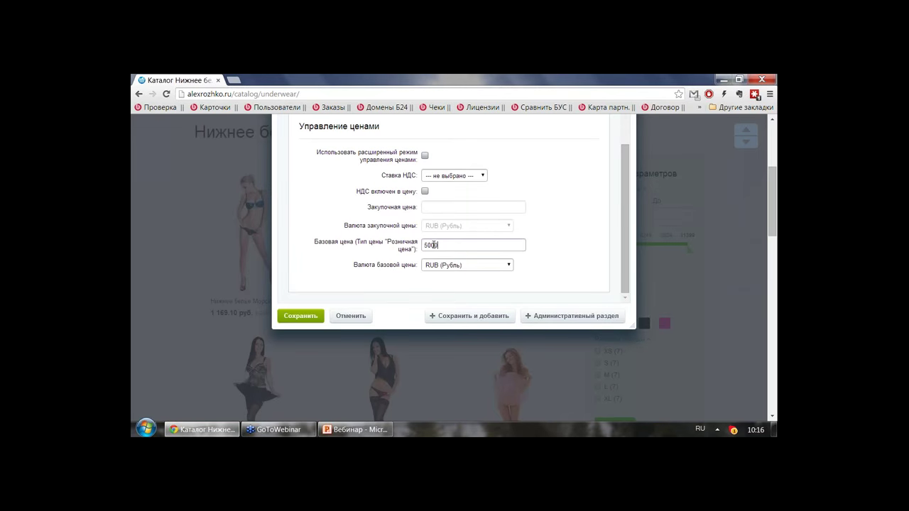
click(304, 318)
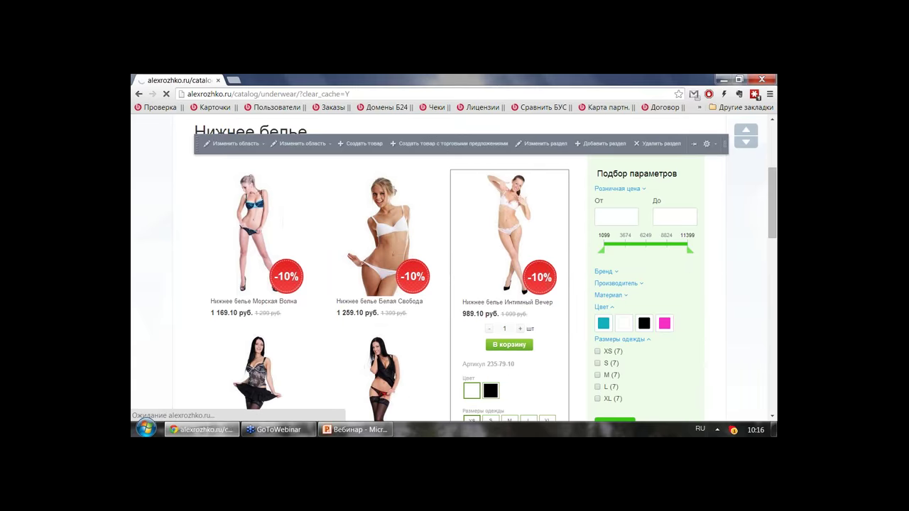
- Delete the product "Тестовая" from the "Нижнее белье" section and confirm the deletion
scroll(447, 270, down, 10)
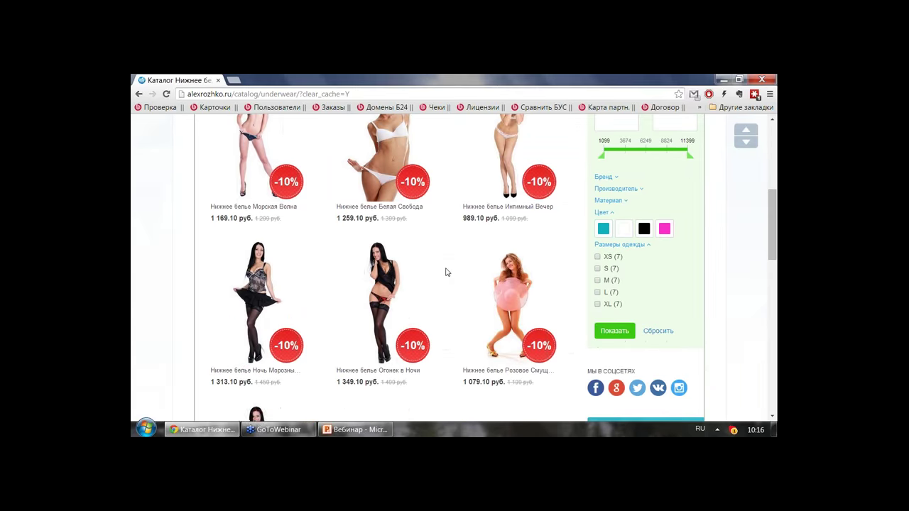
mouse_move(383, 283)
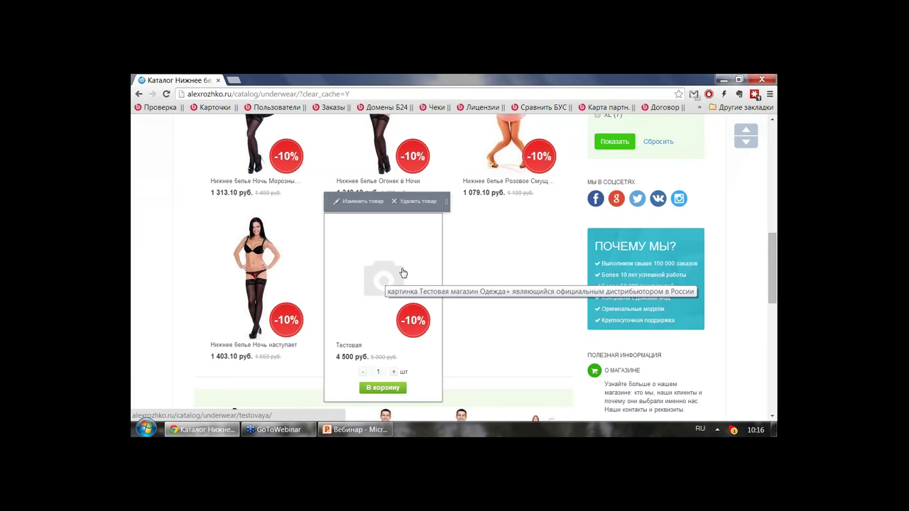
click(421, 202)
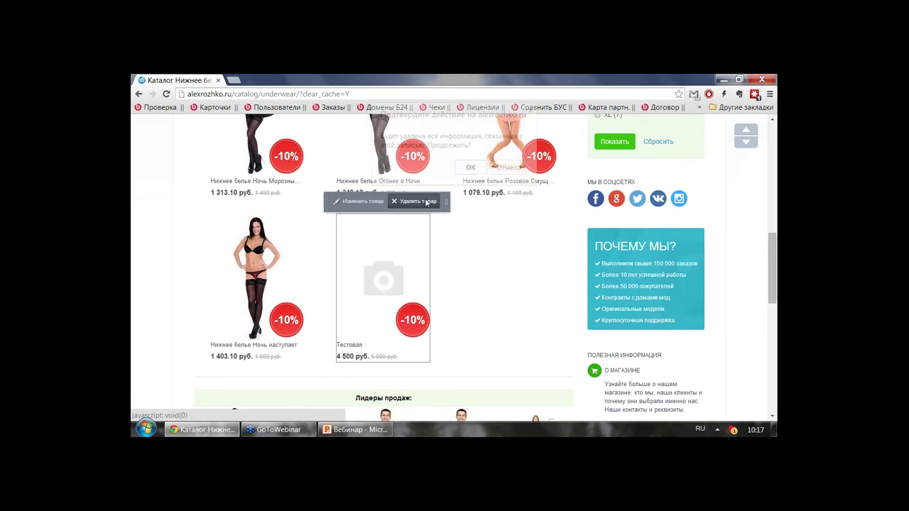
click(467, 225)
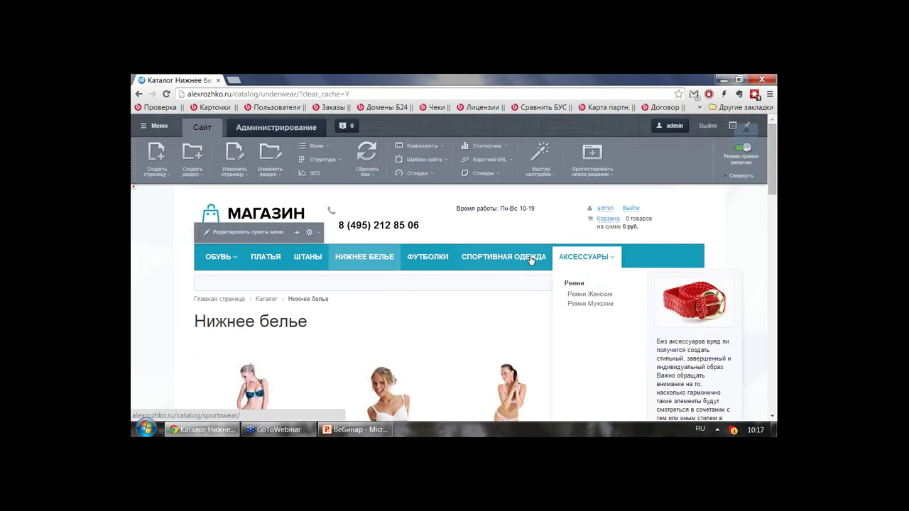
- Open the site's catalog menu for item editing and continue to its full editor in the control panel
mouse_move(220, 262)
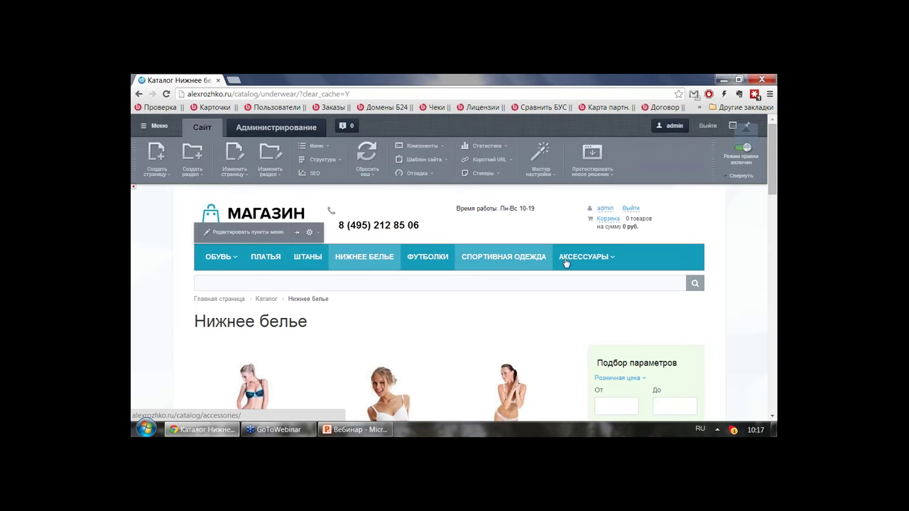
mouse_move(576, 263)
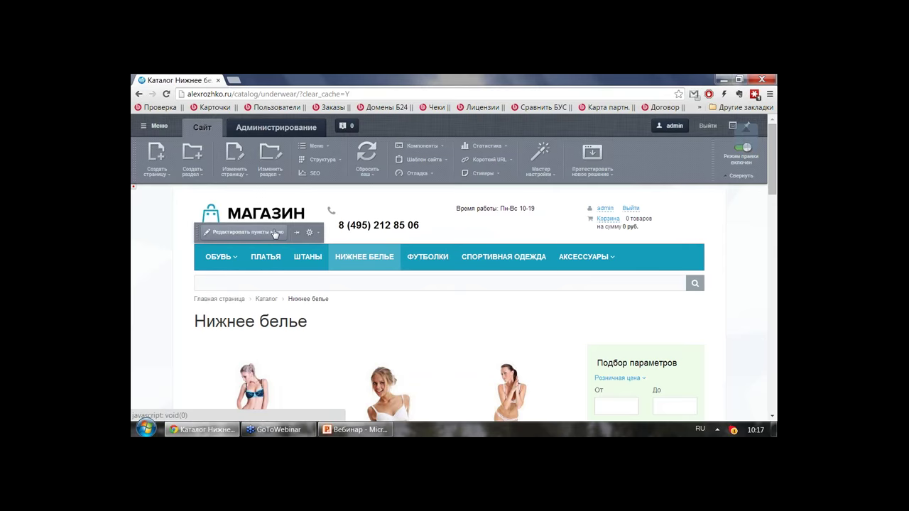
click(293, 238)
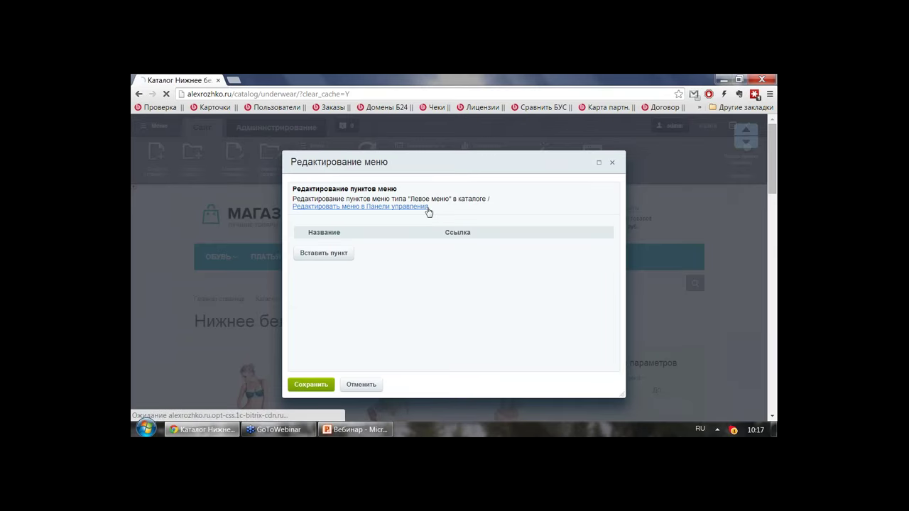
click(429, 207)
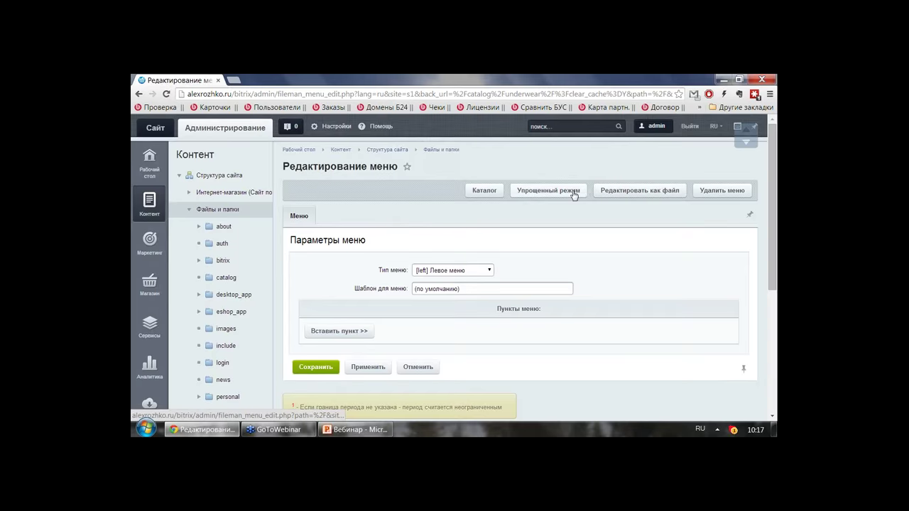
- Review the left menu's parameters and open the site's root folder listing
scroll(466, 233, down, 2)
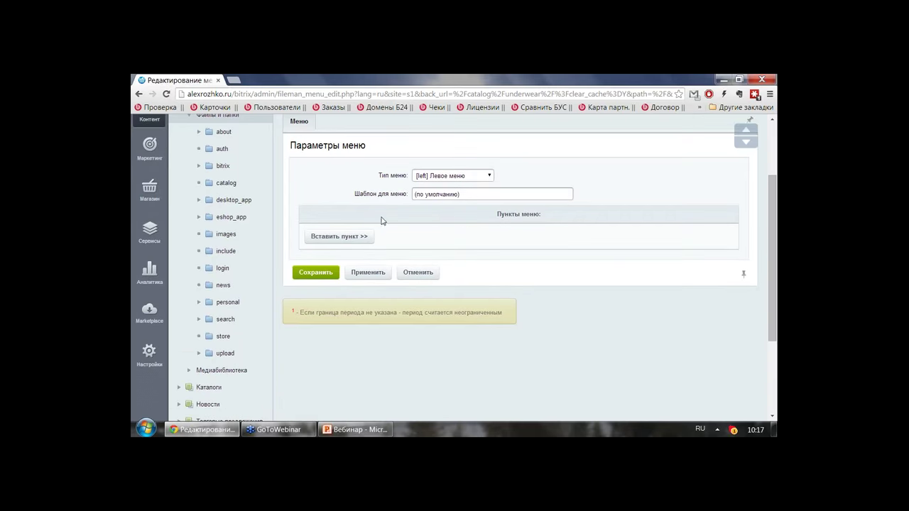
scroll(372, 214, up, 2)
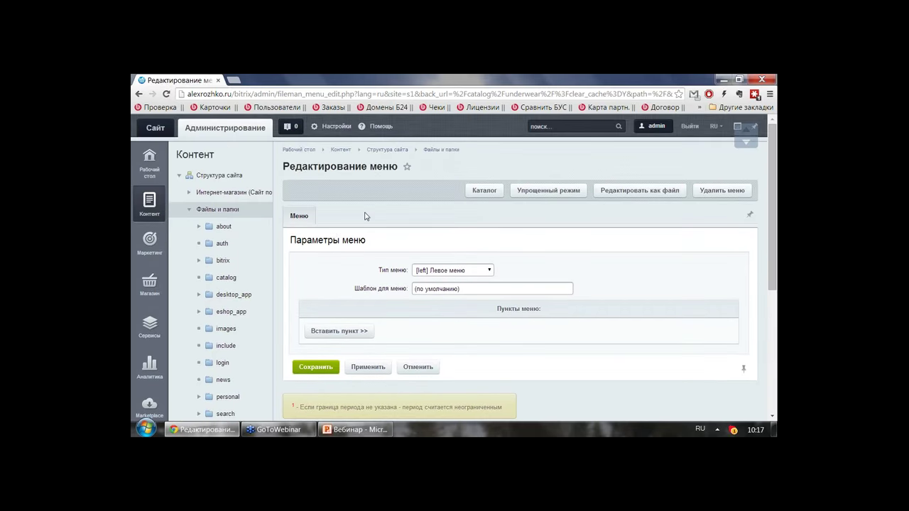
click(521, 193)
click(483, 192)
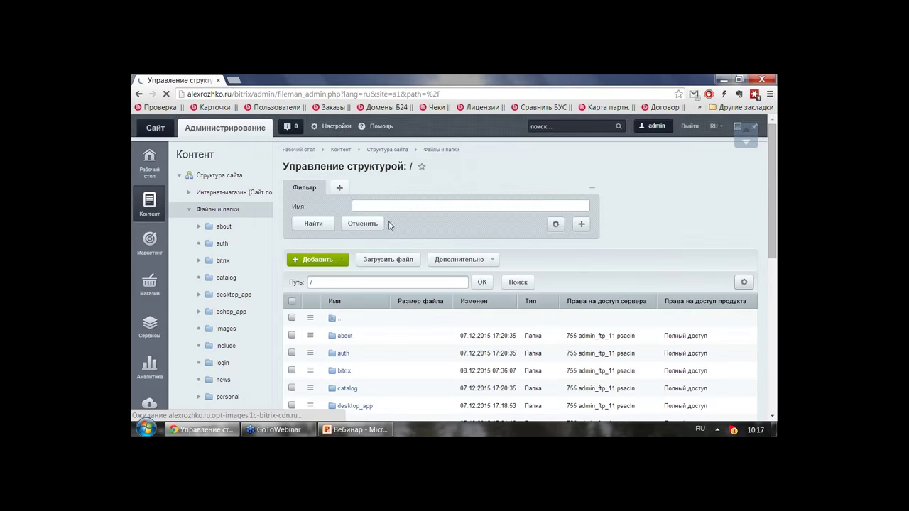
- Add an item named "тест" to the left menu in the site's root folder and save the menu
scroll(355, 284, down, 5)
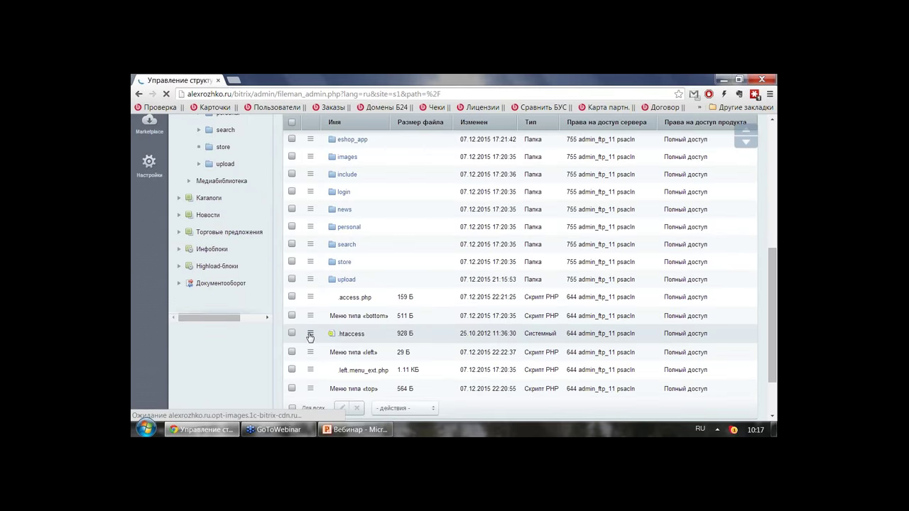
click(310, 352)
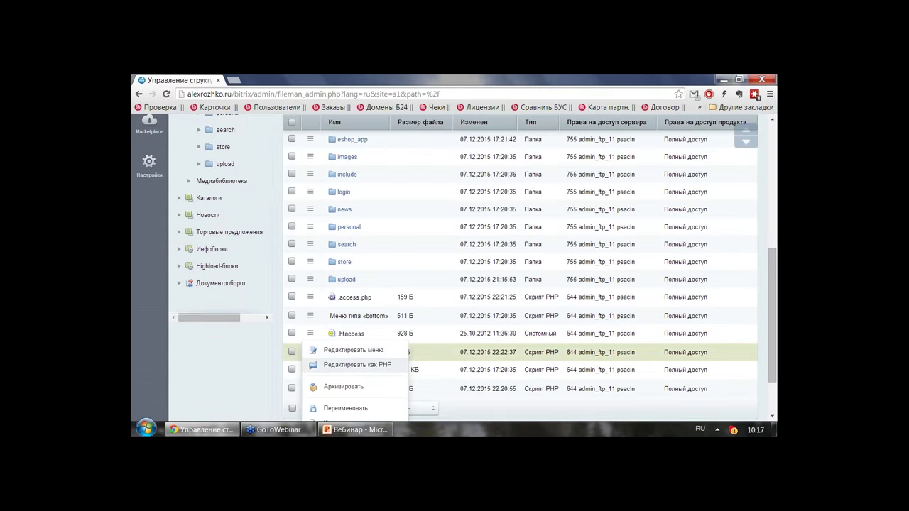
click(353, 350)
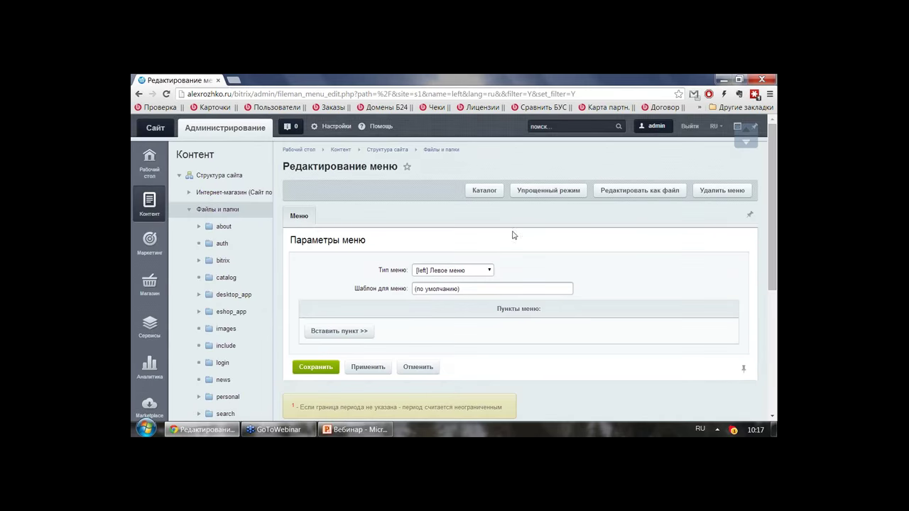
click(369, 331)
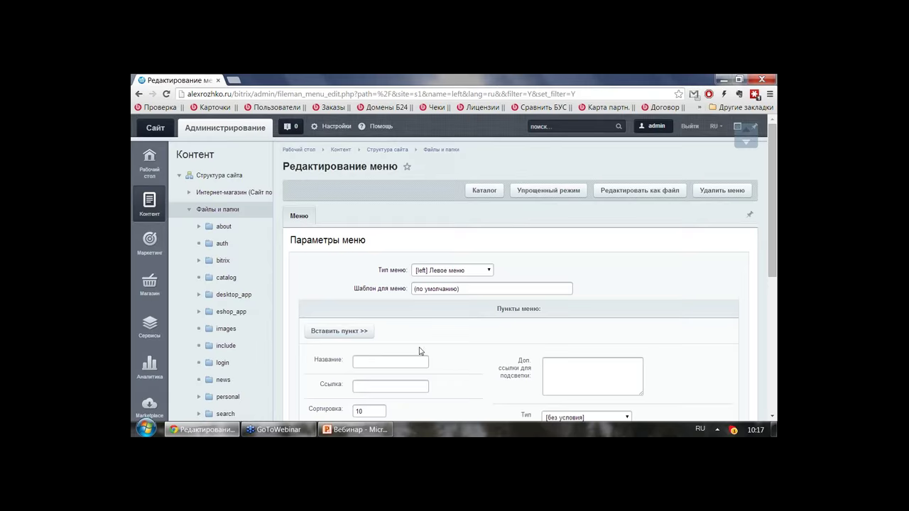
scroll(419, 351, down, 2)
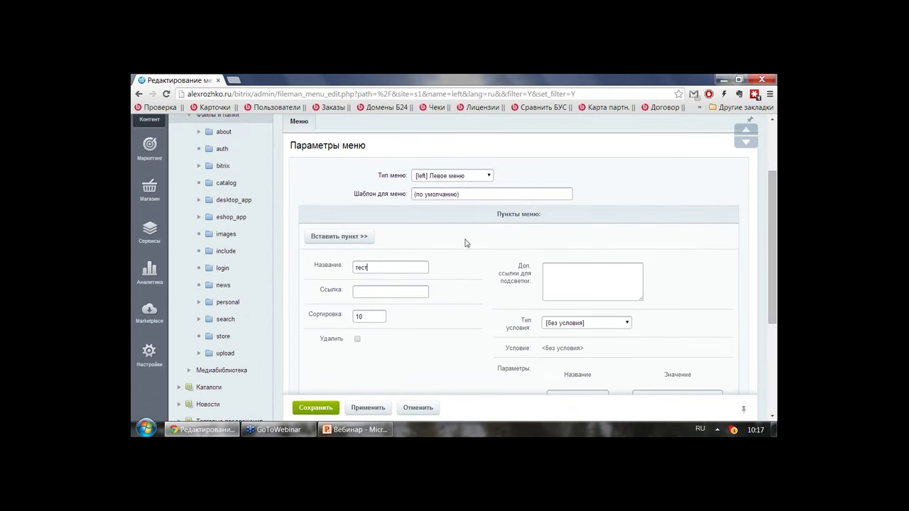
click(393, 292)
scroll(426, 313, down, 4)
click(330, 321)
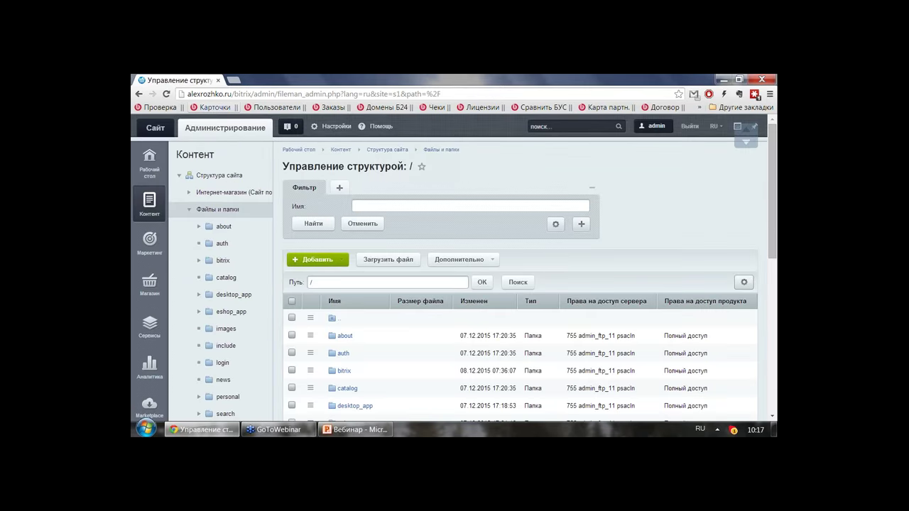
- Switch to the public site and check the "Тест" item in the catalog menu and the page it leads to
click(156, 128)
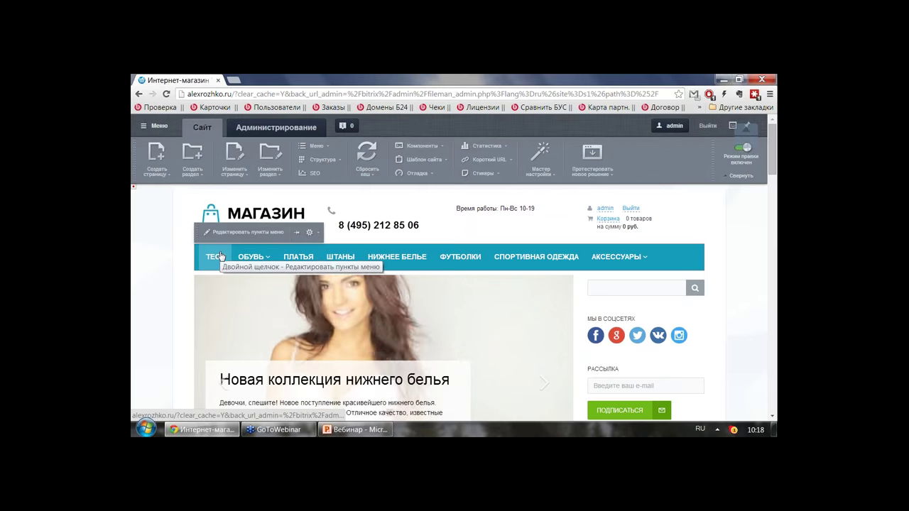
click(221, 257)
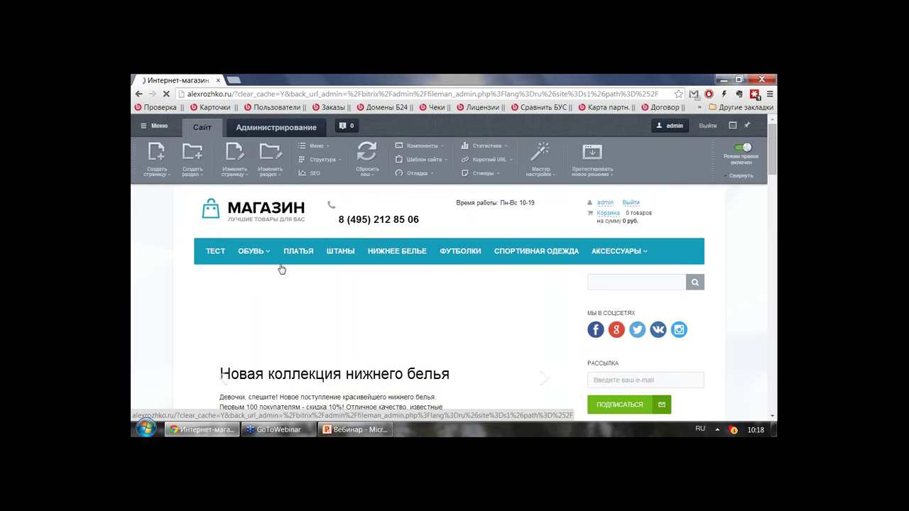
scroll(513, 298, down, 3)
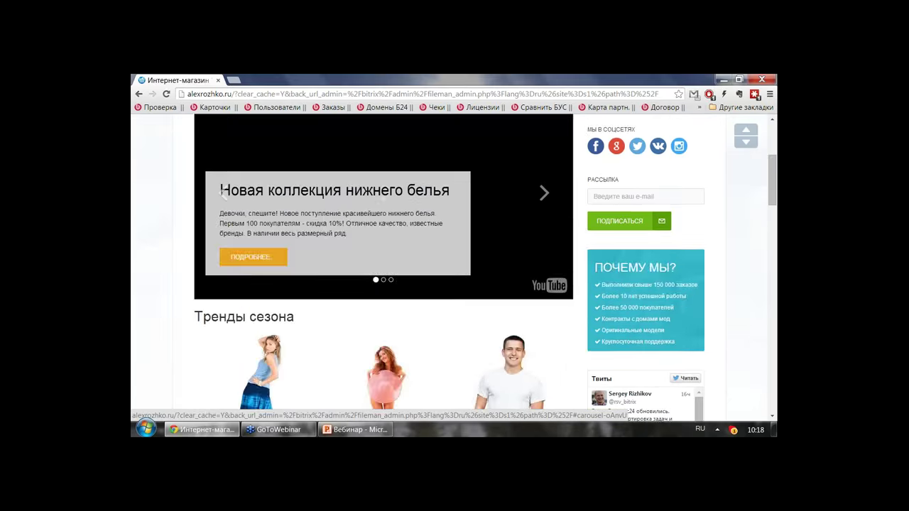
scroll(384, 284, down, 1)
scroll(384, 284, up, 4)
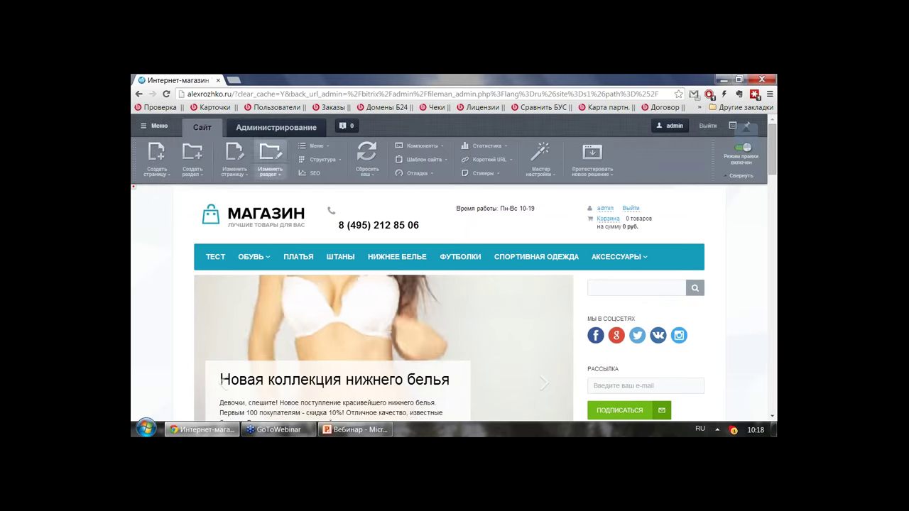
- Create a page titled "Новая страница" with file name novaya-stranitsa.php and add it as the last item of the left menu
click(169, 151)
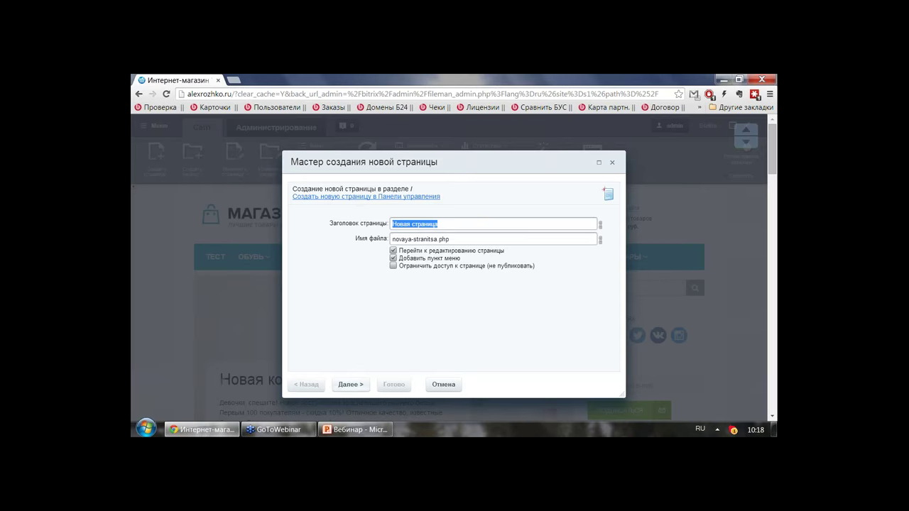
click(350, 384)
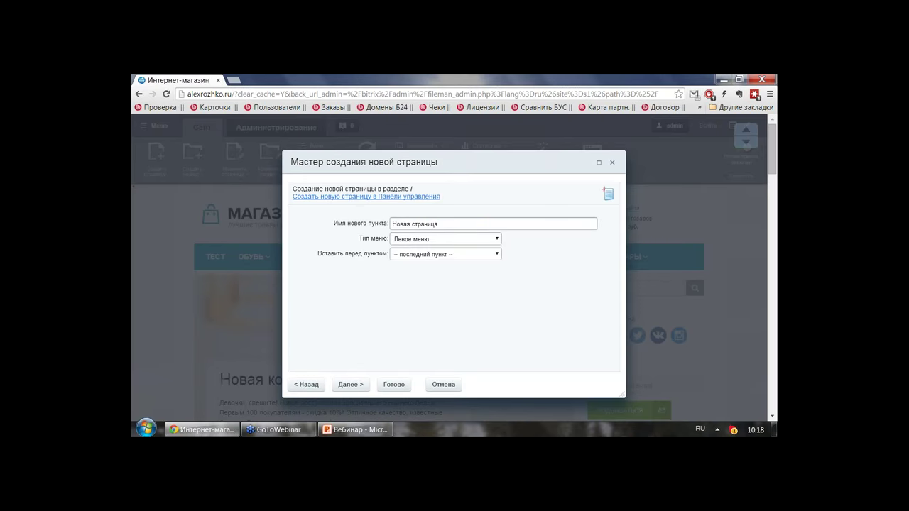
click(393, 384)
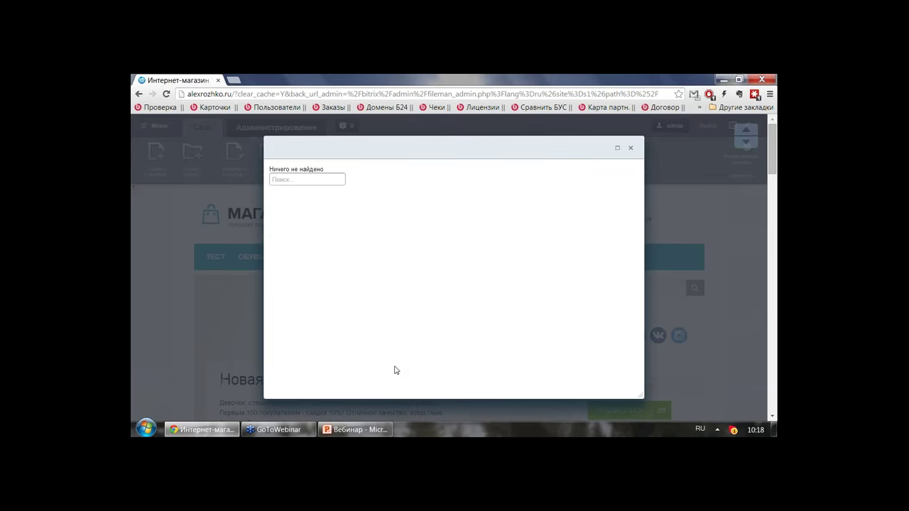
- Replace the new page's placeholder text with "Вебинар" and save the page
key(ctrl+a)
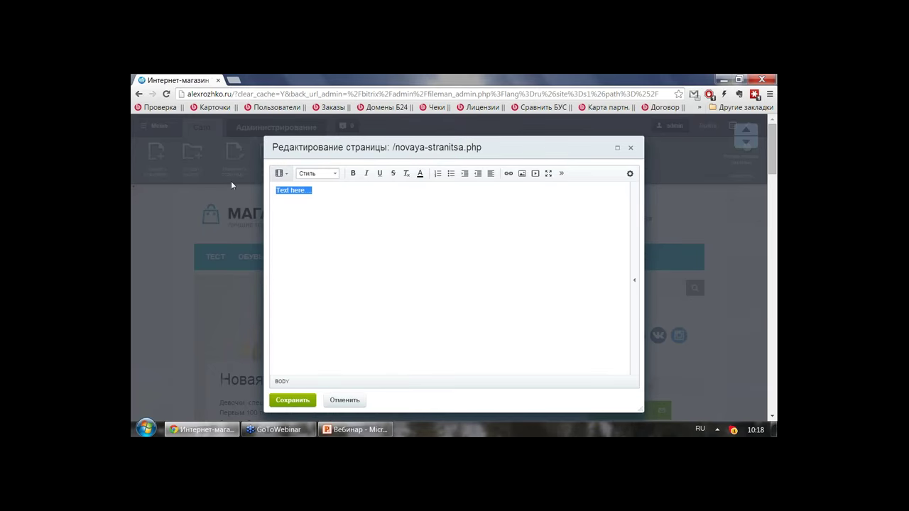
text(Вебинар)
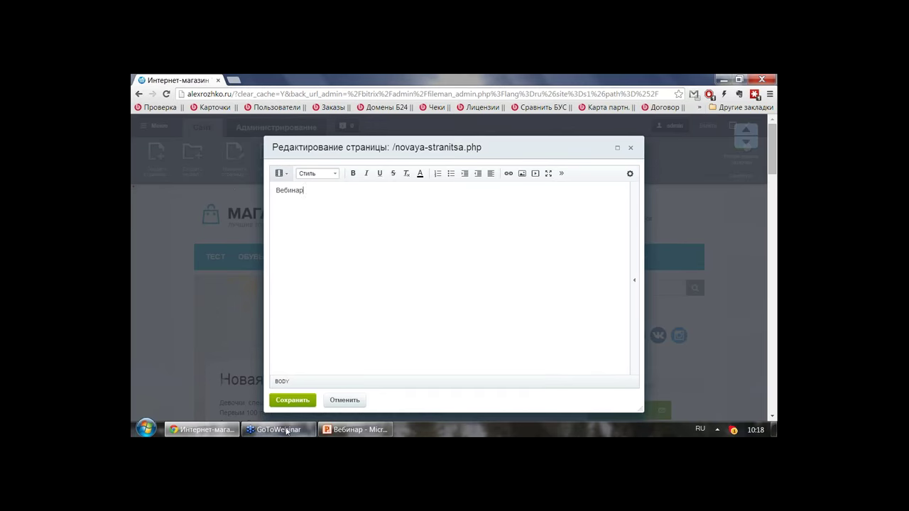
click(293, 400)
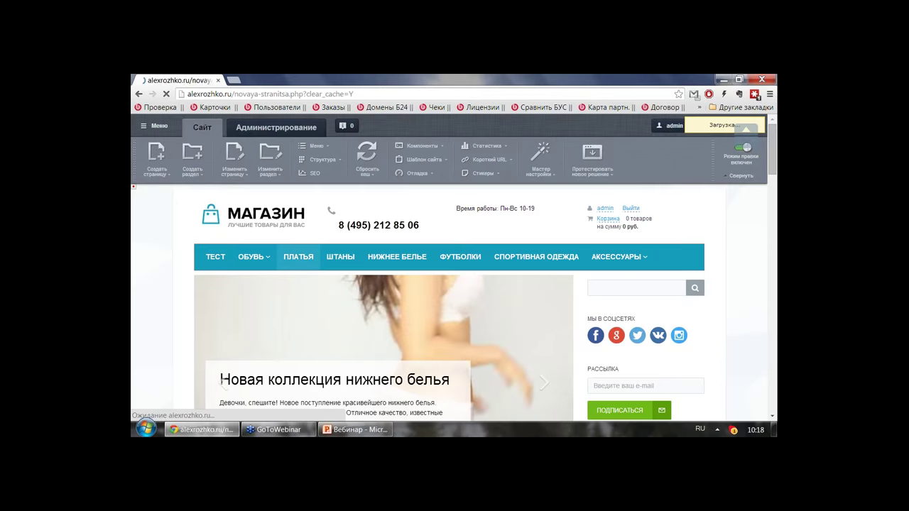
- Check the new page's menu item and content on the site, and undo the page creation
mouse_move(237, 272)
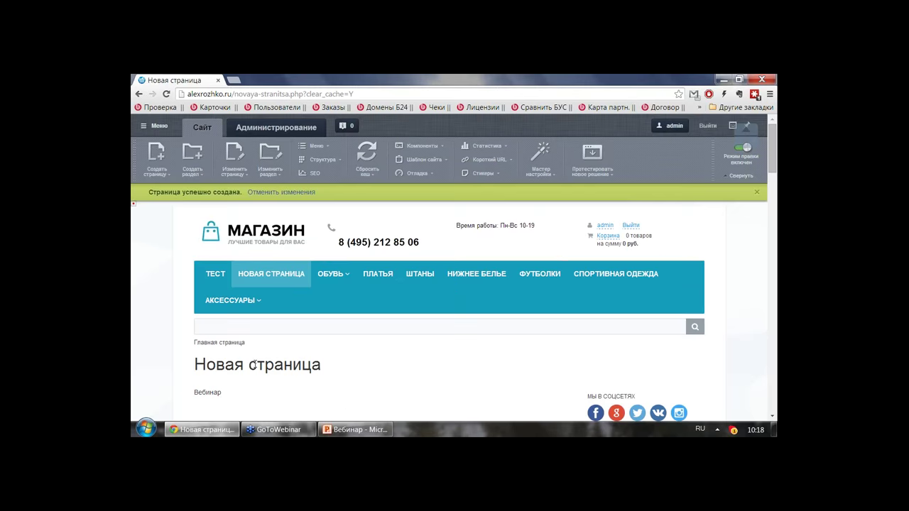
scroll(254, 364, down, 1)
mouse_move(221, 299)
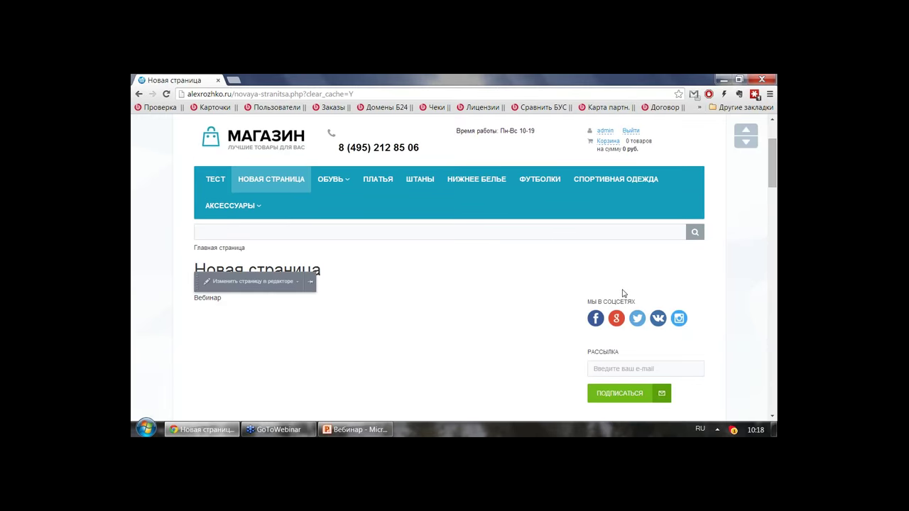
scroll(455, 272, up, 1)
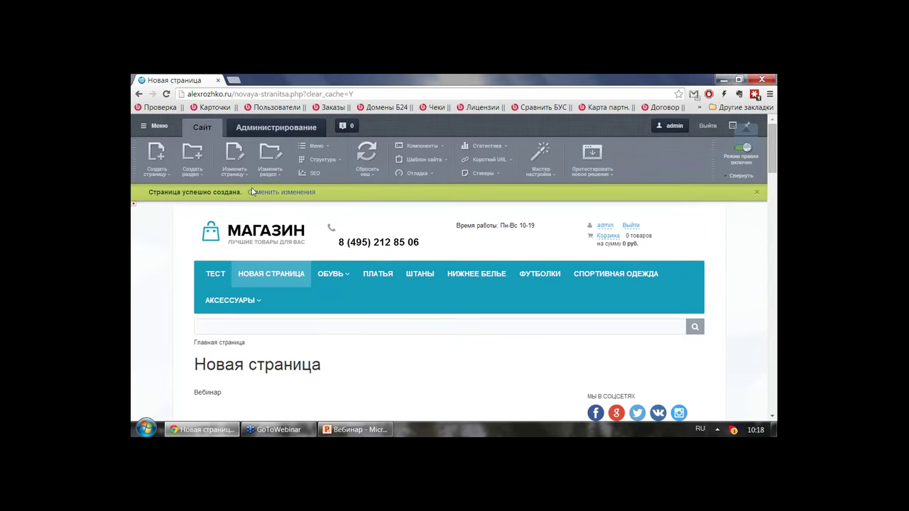
click(253, 191)
click(467, 169)
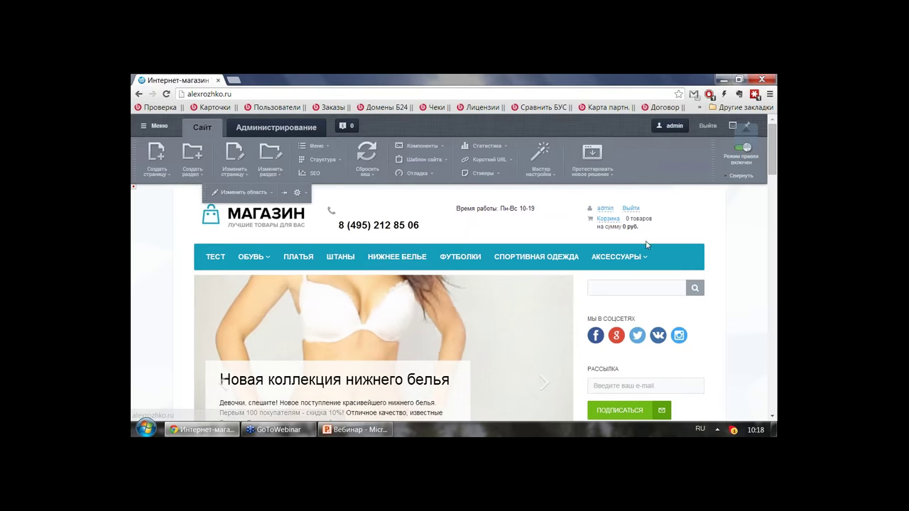
- Examine the home page's sidebar blocks, the "Тренды сезона" products and the delivery banner
scroll(619, 245, down, 3)
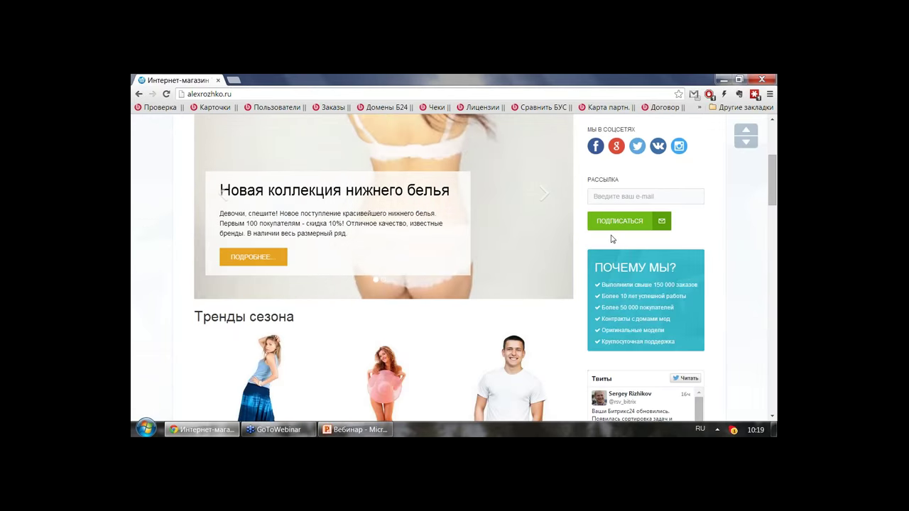
mouse_move(654, 232)
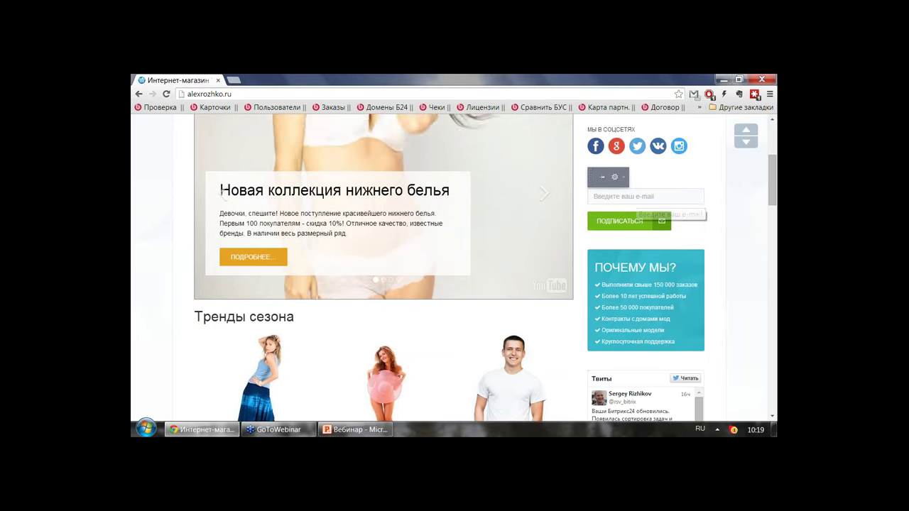
scroll(424, 223, up, 3)
scroll(424, 223, down, 10)
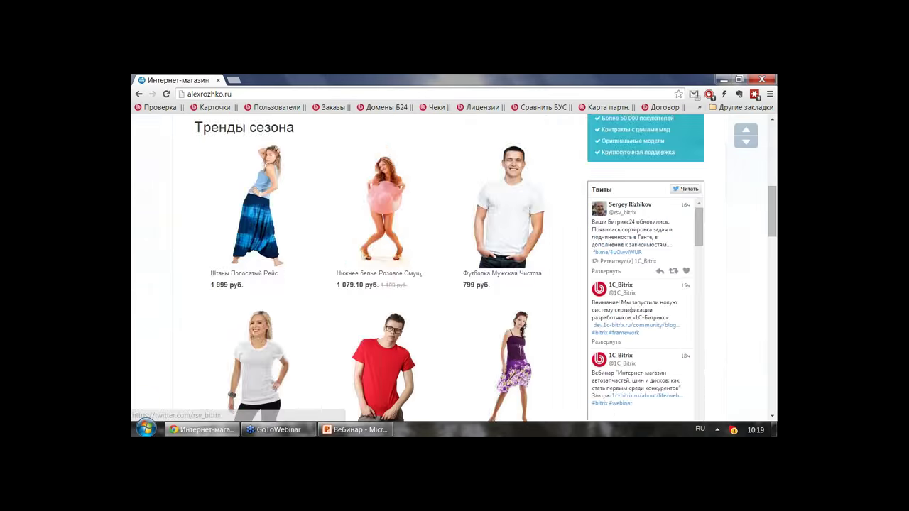
scroll(558, 203, down, 4)
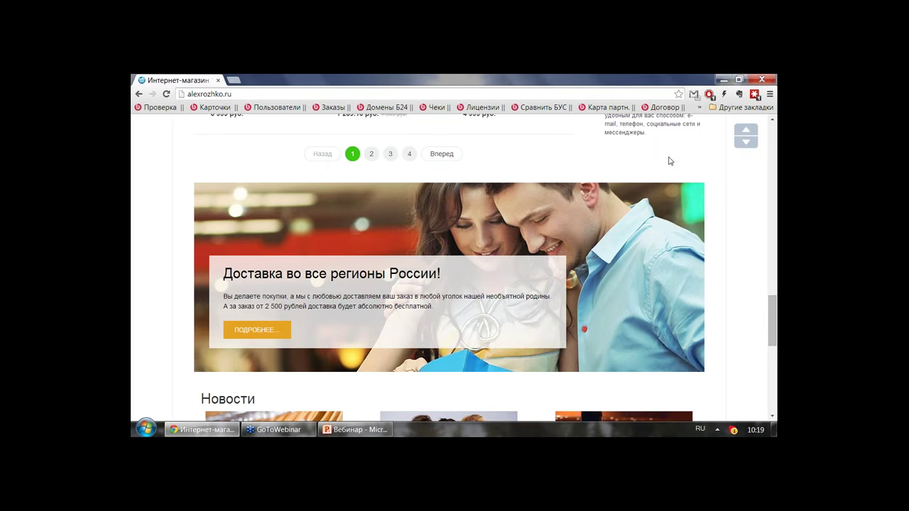
scroll(668, 161, up, 10)
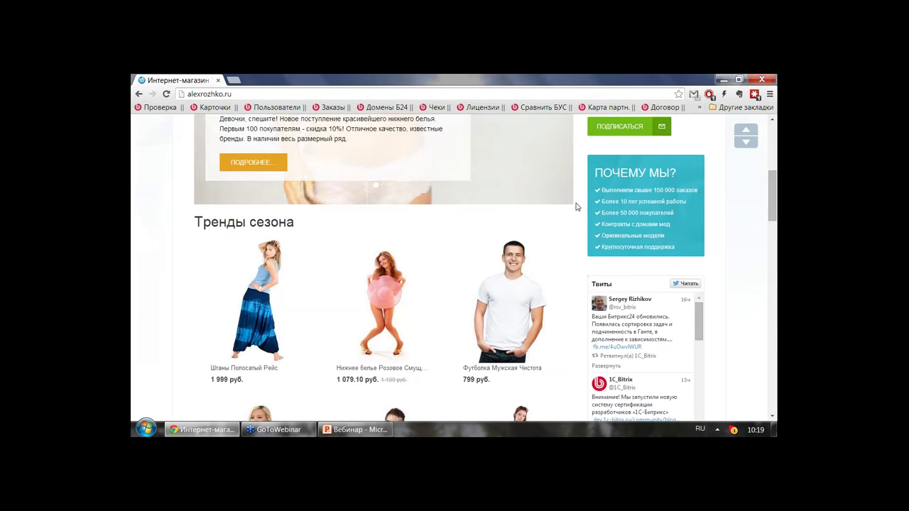
scroll(576, 207, up, 4)
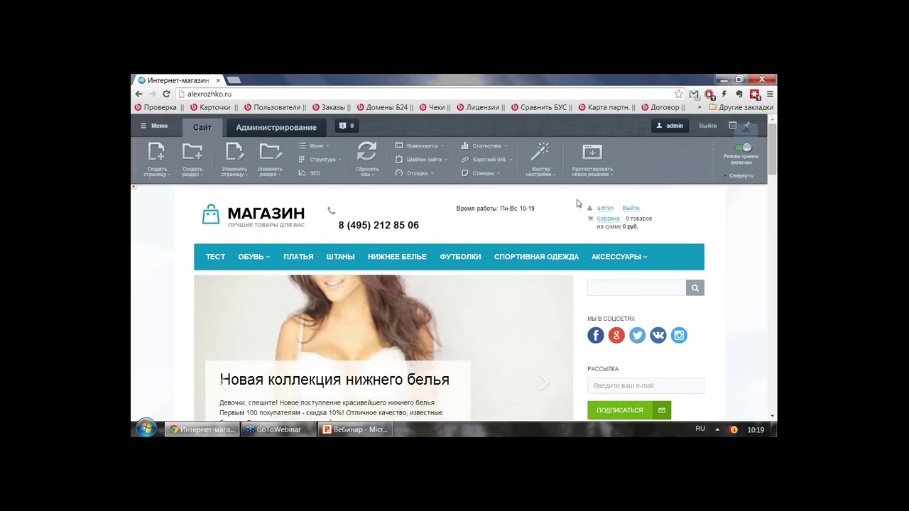
- Advance the home page's banner carousel to the next slide and examine the product cards under it
scroll(577, 204, down, 1)
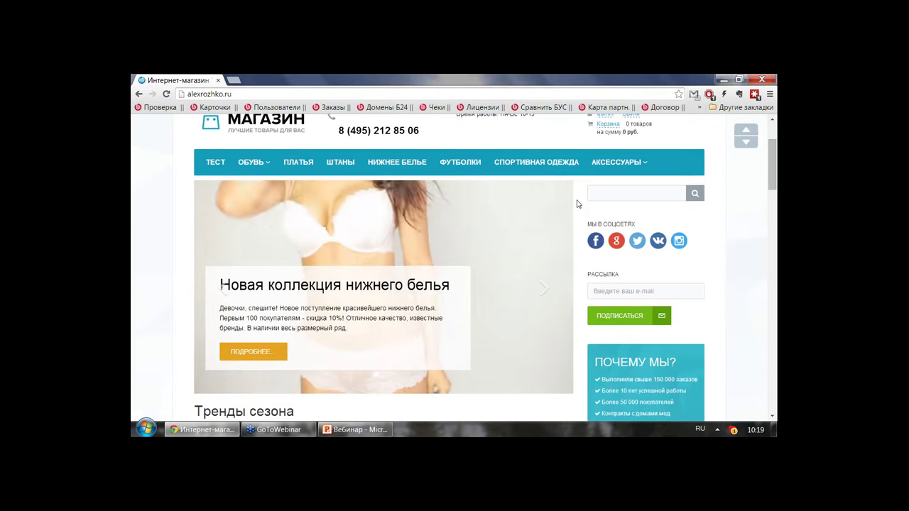
mouse_move(616, 162)
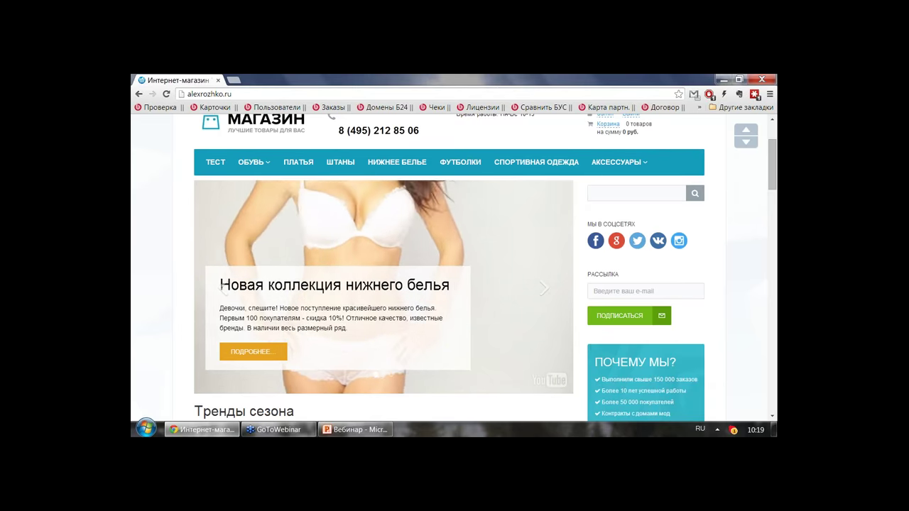
mouse_move(549, 293)
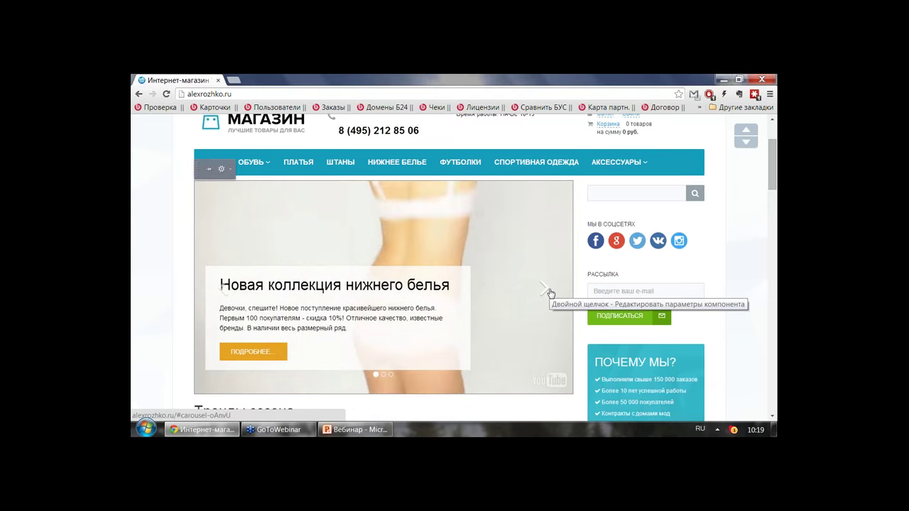
click(544, 292)
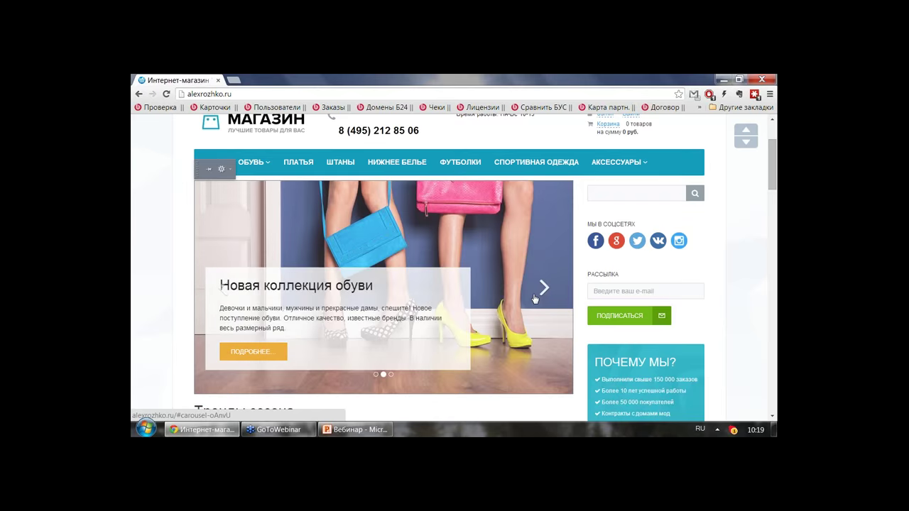
scroll(465, 254, down, 4)
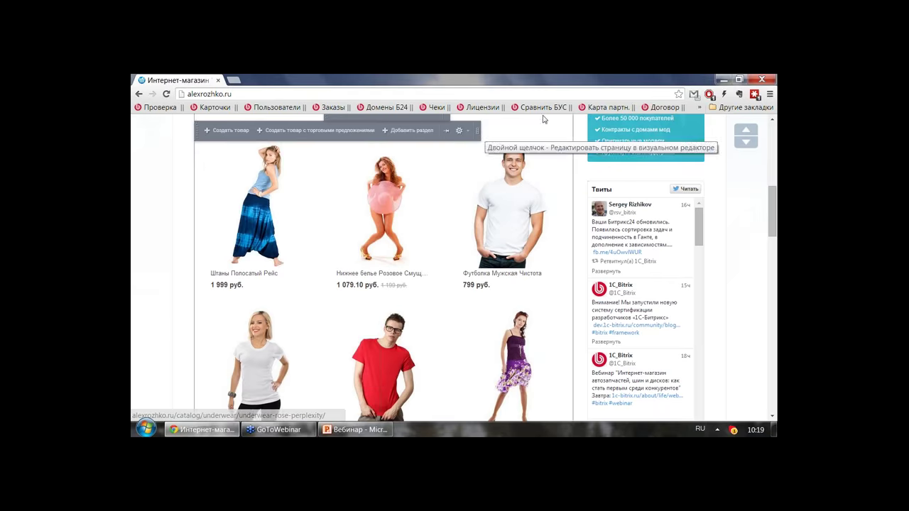
scroll(511, 213, down, 3)
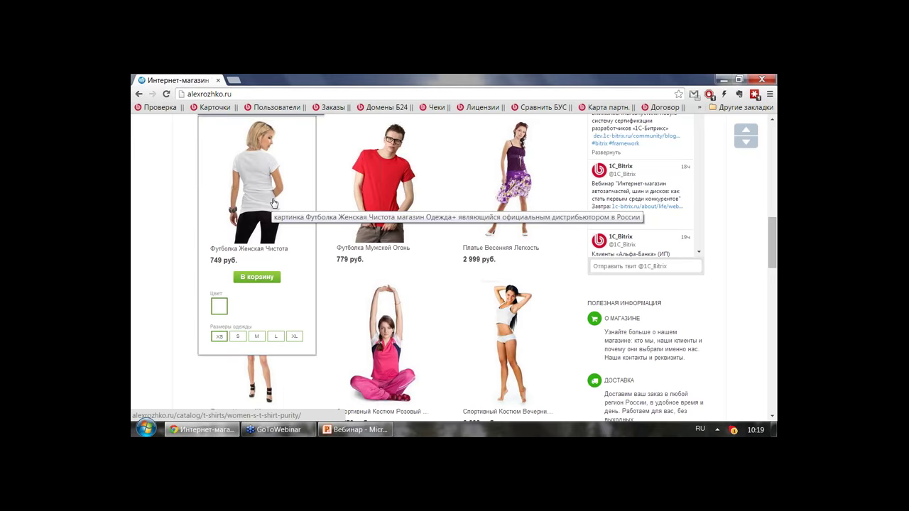
- Open "Рабочий стол 1" in the administration section and view the categories of gadgets that can be added
scroll(231, 179, up, 10)
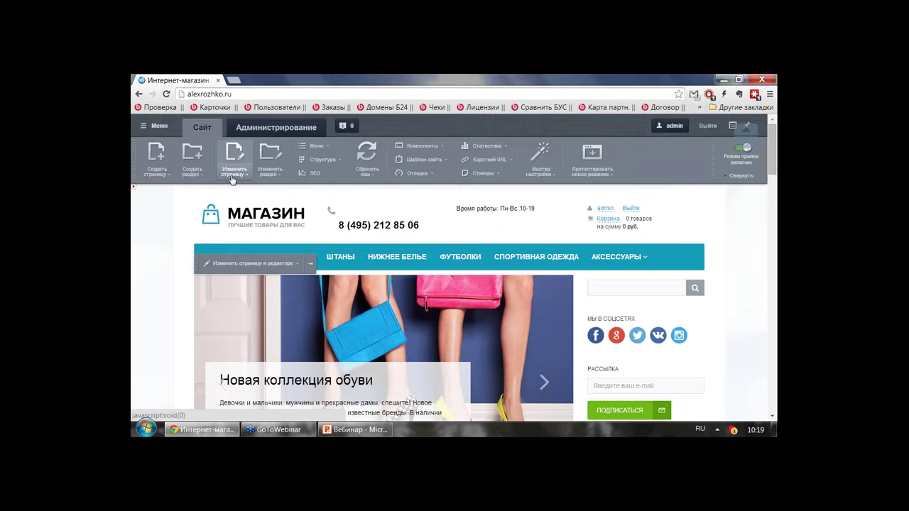
click(246, 133)
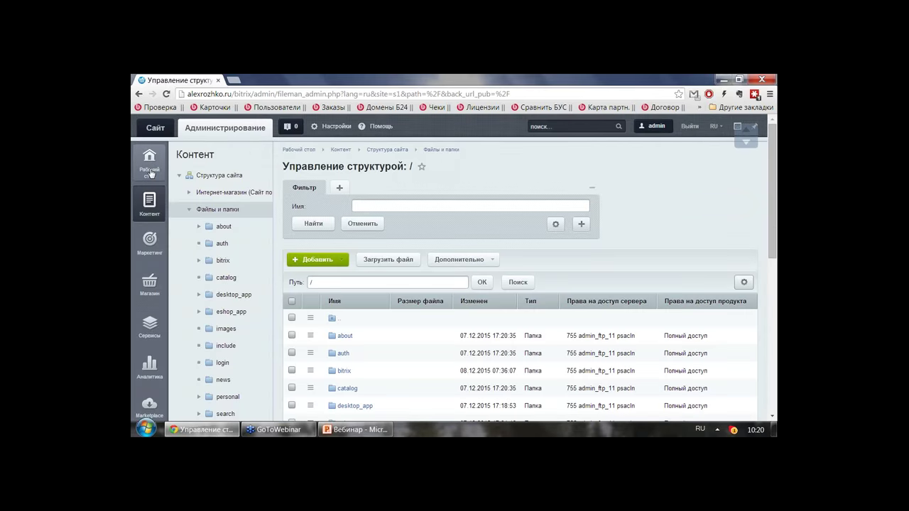
mouse_move(149, 161)
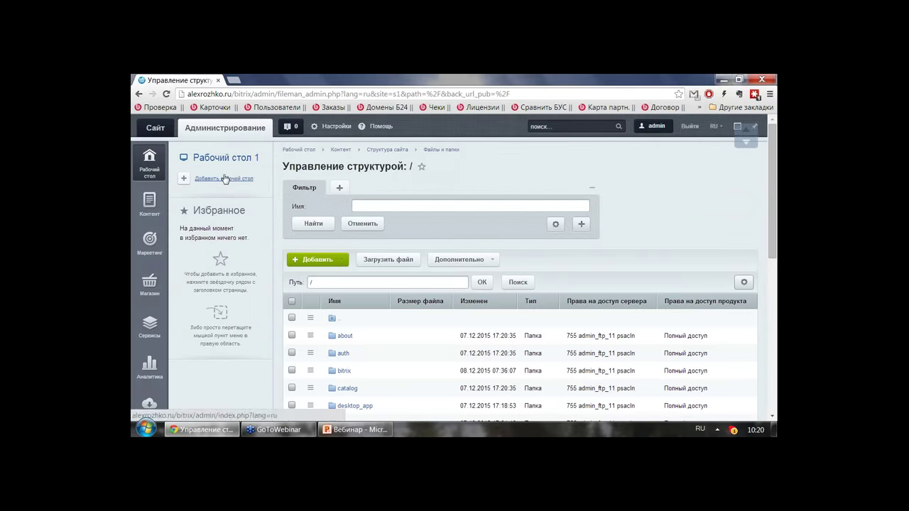
click(227, 162)
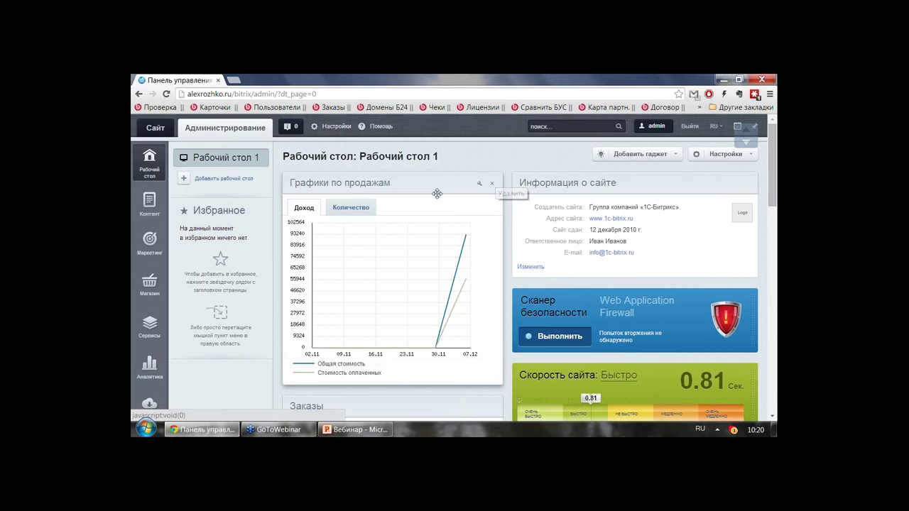
click(637, 154)
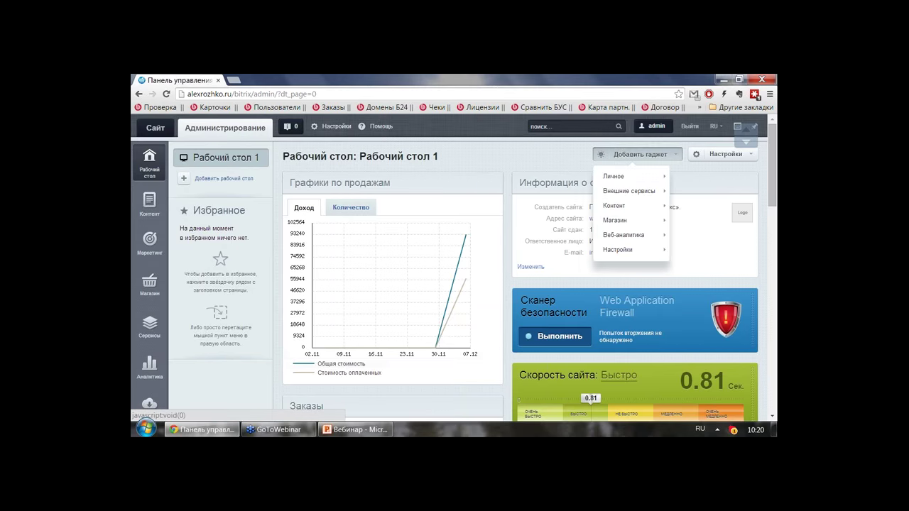
click(551, 162)
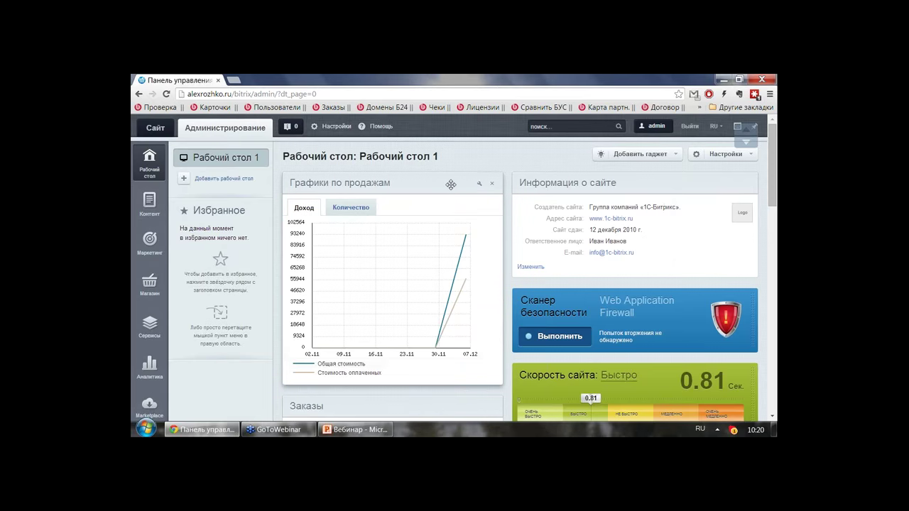
- Examine the desktop's gadgets for sales charts, orders, visitor statistics, product statistics, site speed and quality monitoring
scroll(450, 184, down, 3)
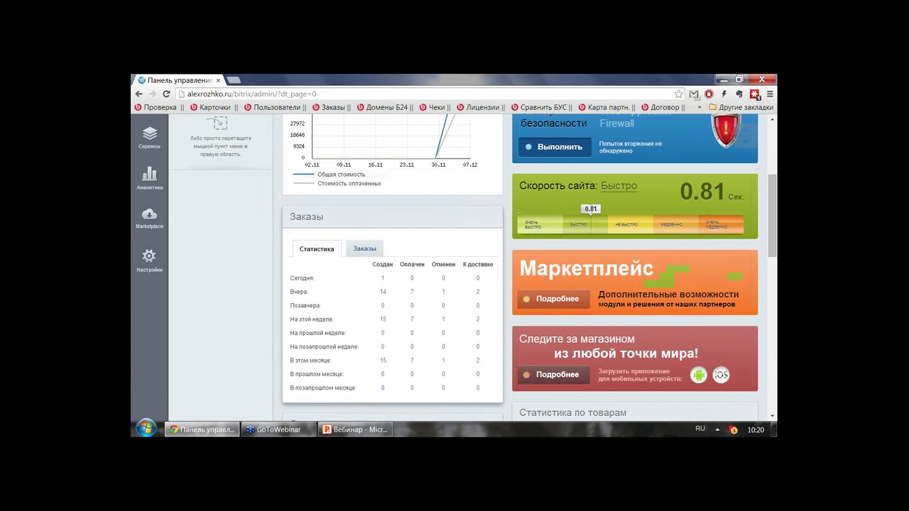
scroll(424, 327, down, 3)
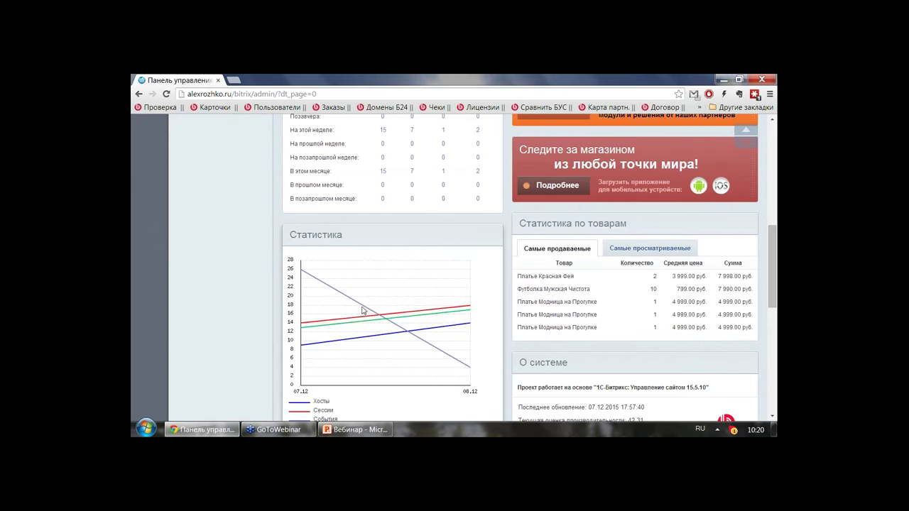
scroll(434, 300, down, 3)
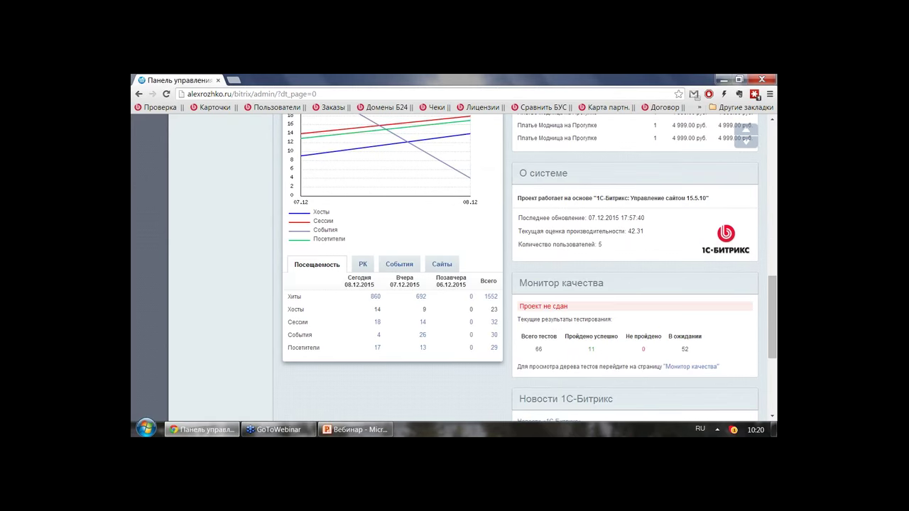
scroll(428, 235, up, 3)
scroll(443, 296, up, 3)
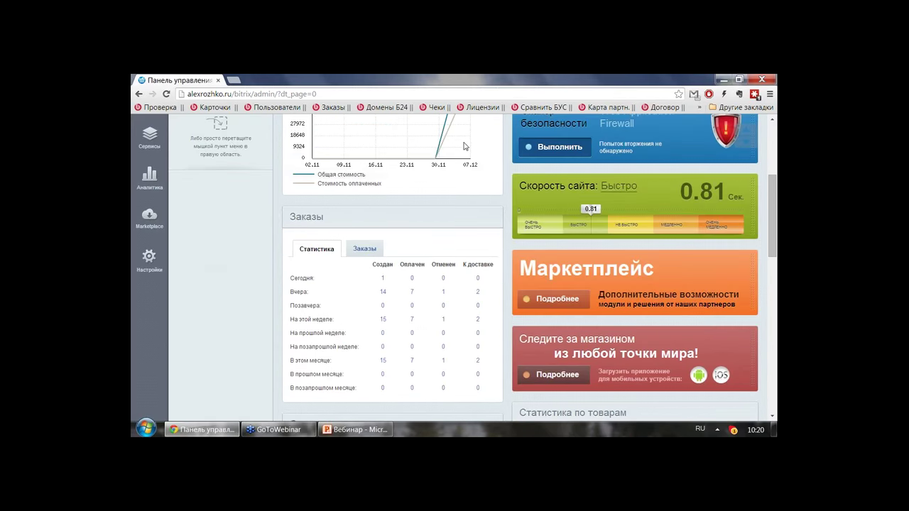
scroll(462, 146, up, 3)
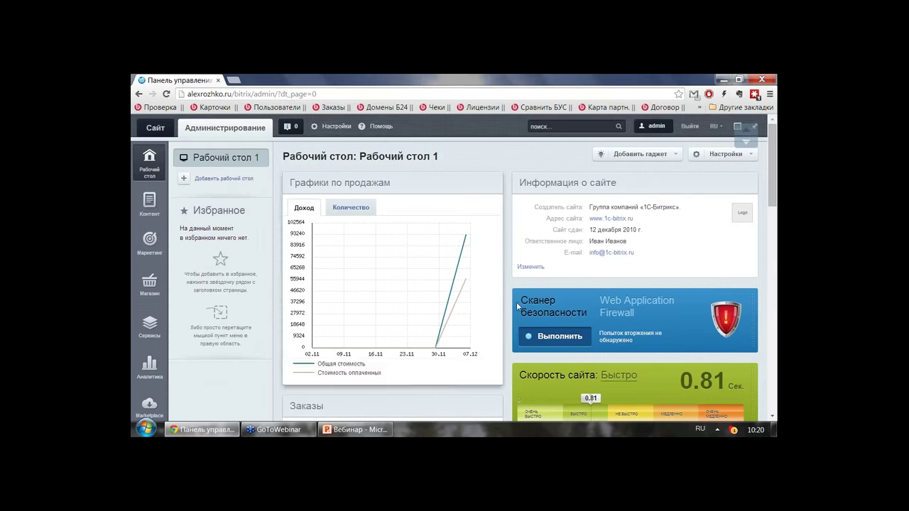
scroll(647, 272, down, 1)
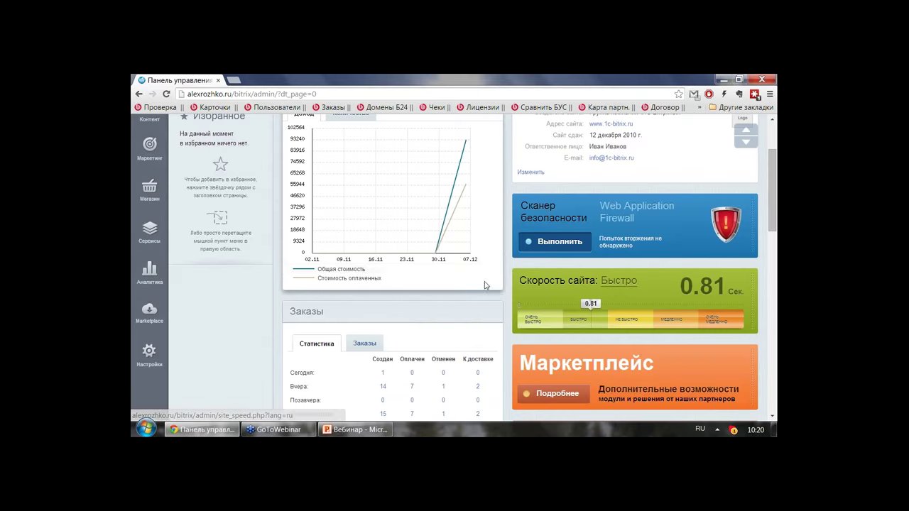
scroll(611, 289, up, 1)
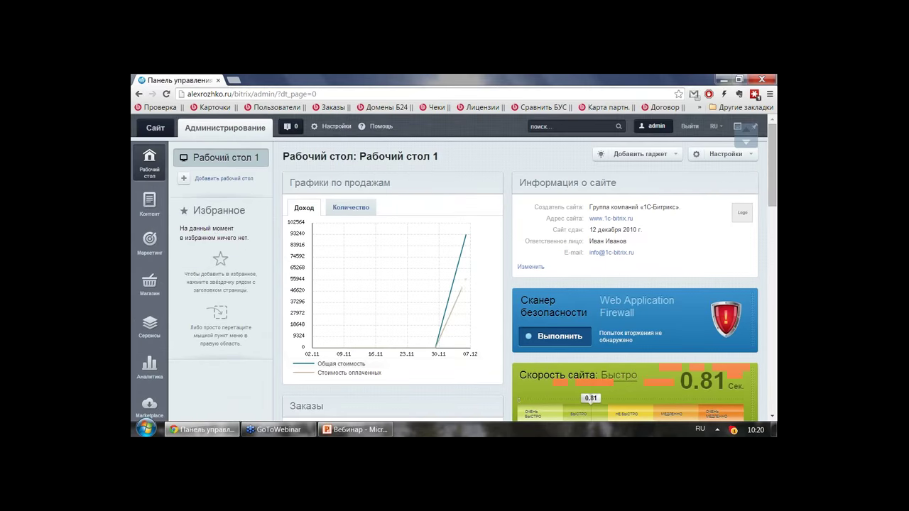
- Look through the administration's "Контент" section with its site structure, then the "Маркетинг" and "Магазин" sections
click(142, 204)
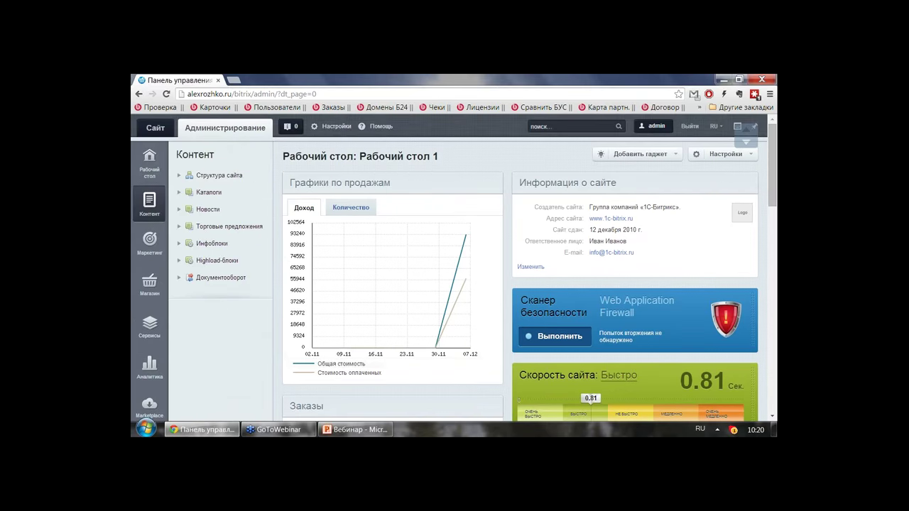
click(179, 177)
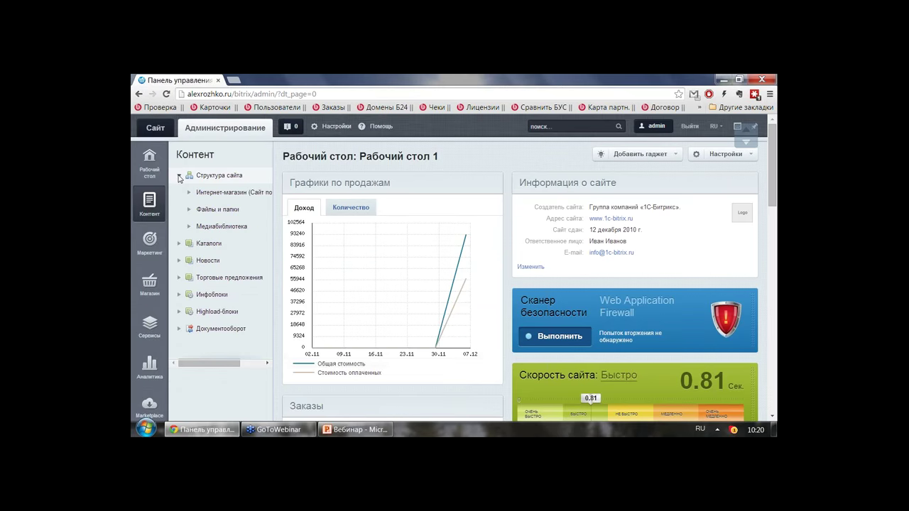
click(149, 241)
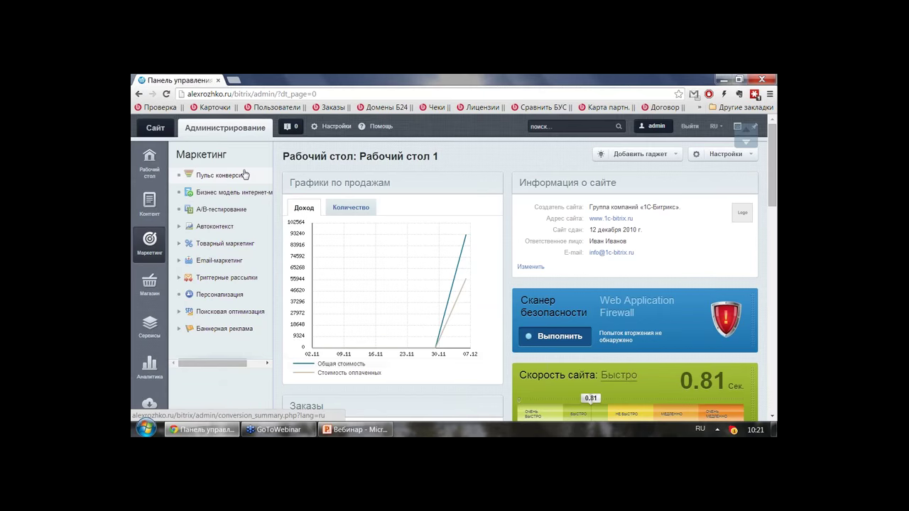
click(149, 282)
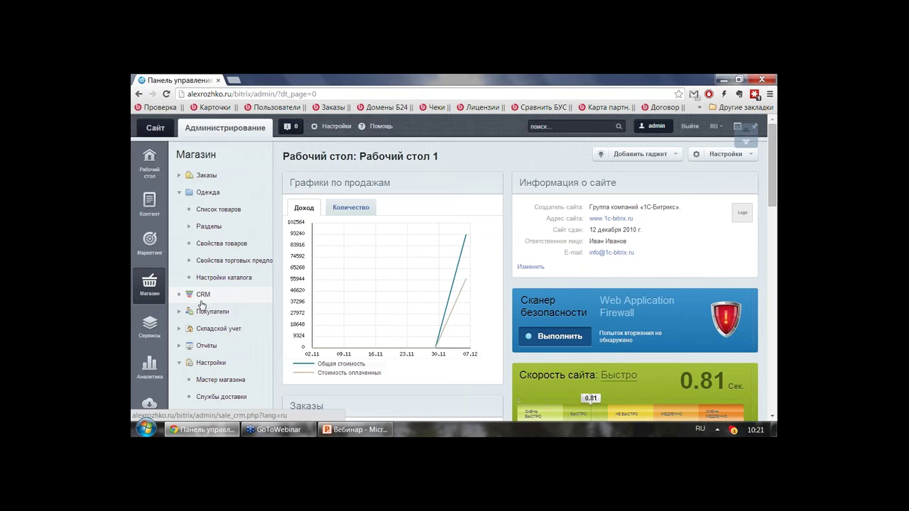
- Open the product list of the "Одежда" catalogue and look through its entries
click(216, 197)
click(221, 200)
click(224, 209)
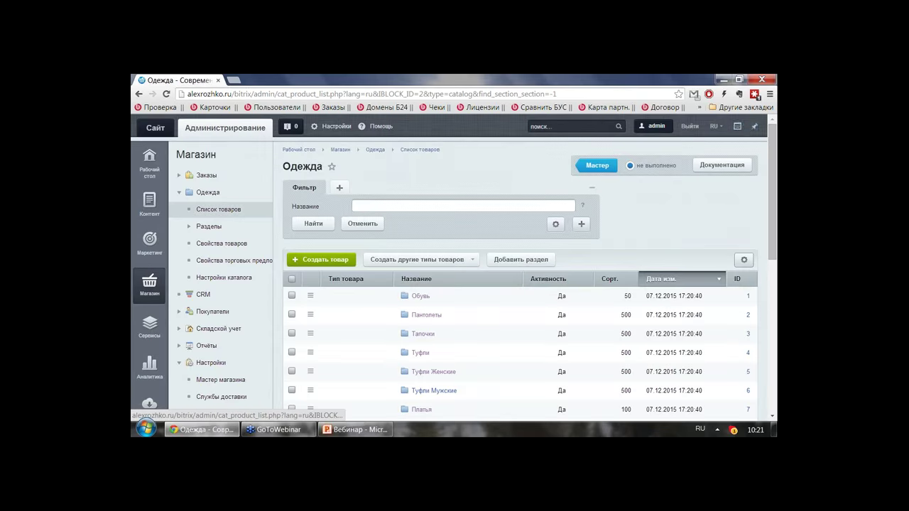
scroll(377, 249, down, 5)
scroll(378, 249, up, 3)
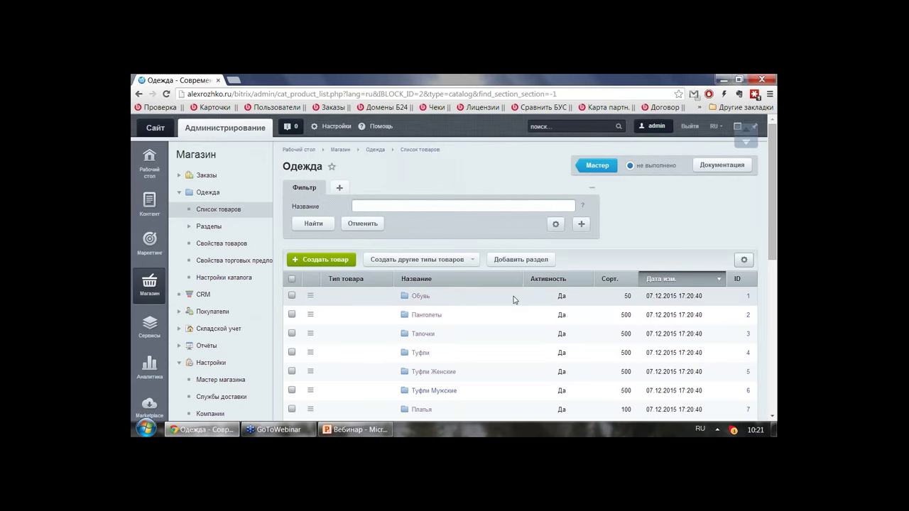
- Add a top-level section named "Тестовый" with the symbolic code "testovy" to the "Одежда" catalogue and save it
click(519, 259)
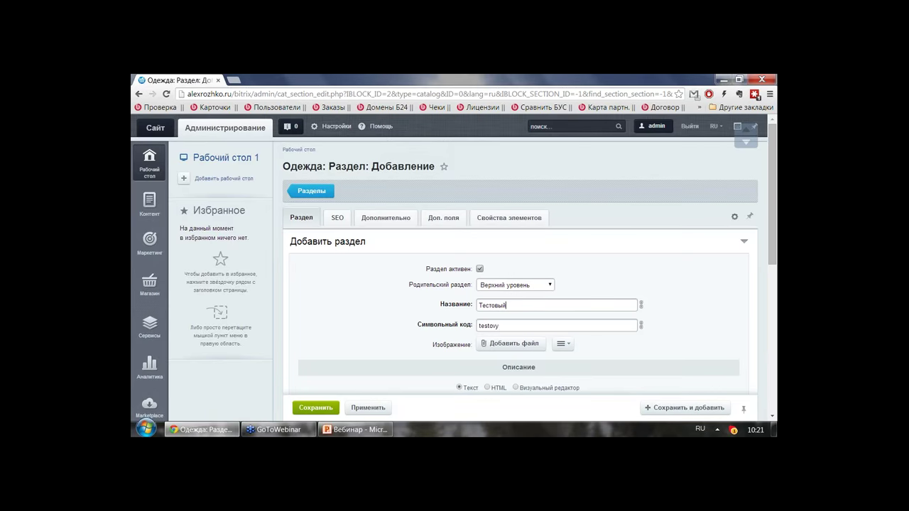
scroll(370, 246, down, 5)
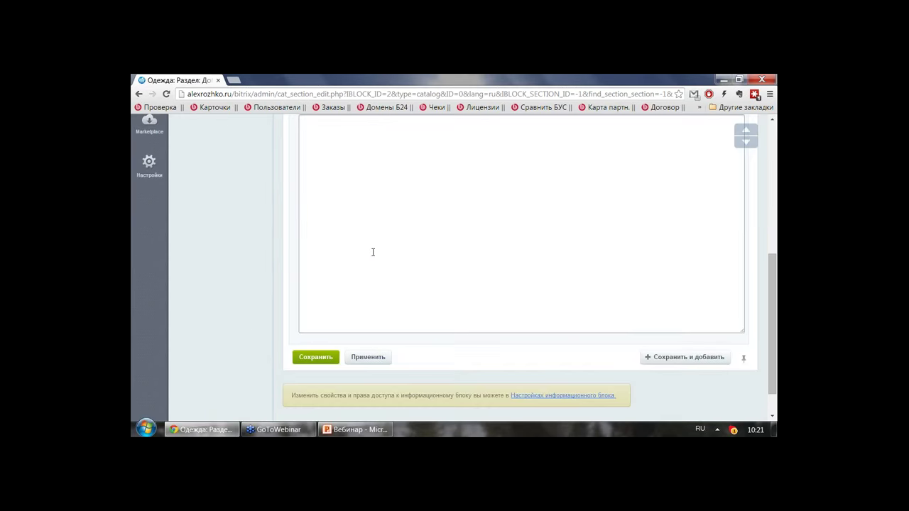
scroll(352, 283, up, 5)
click(315, 409)
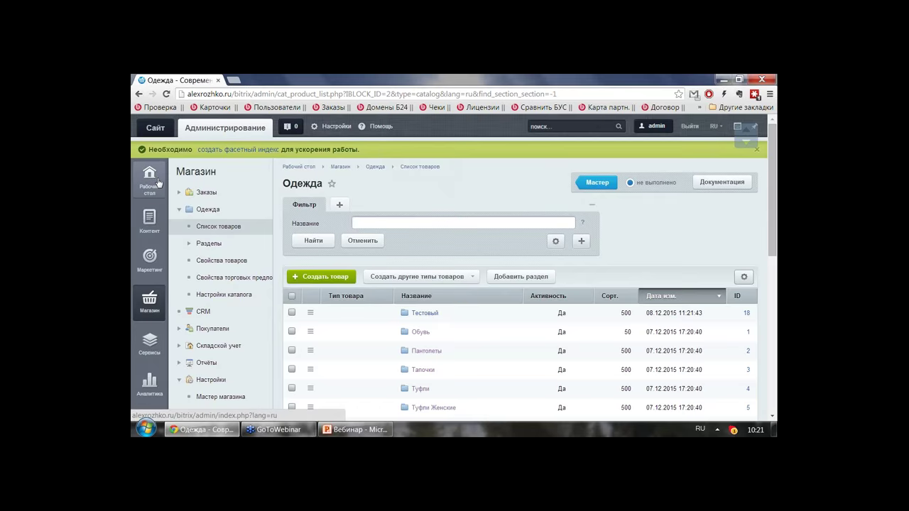
- Switch to the public site and examine the "Тестовый" section's menu item and catalogue page
click(155, 128)
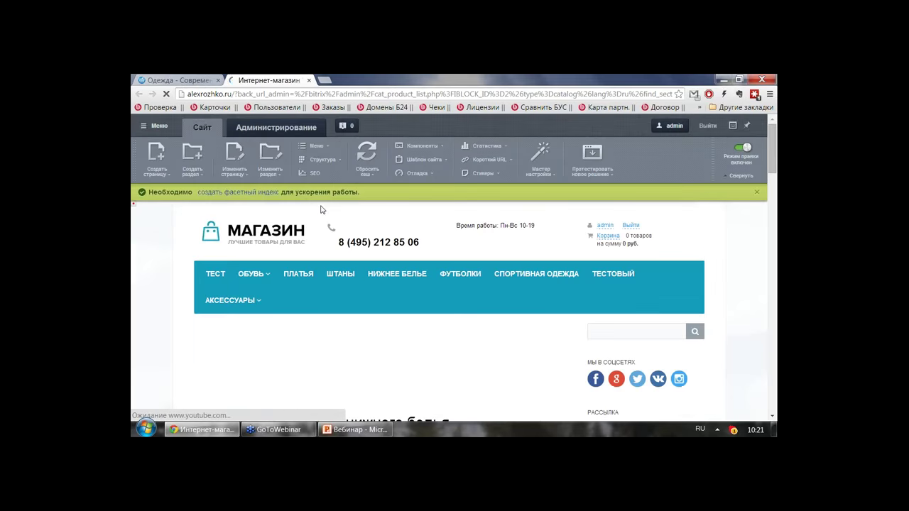
mouse_move(620, 276)
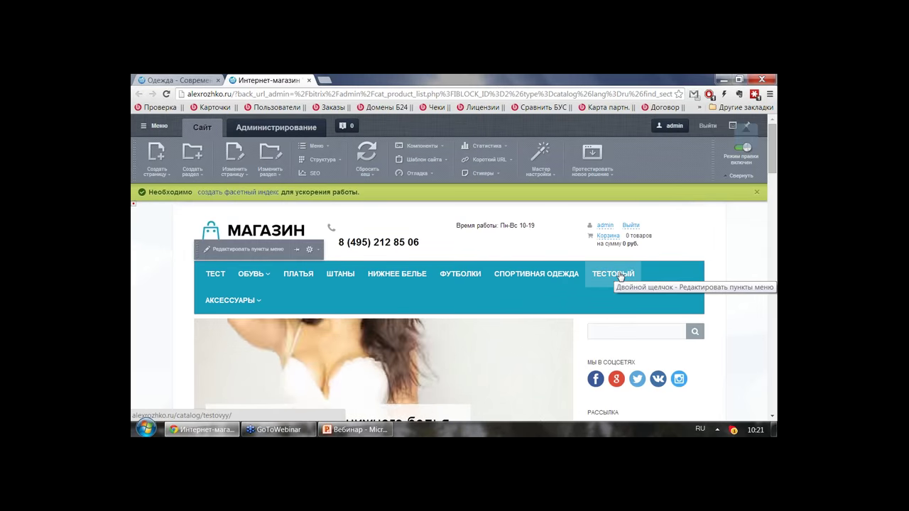
click(620, 276)
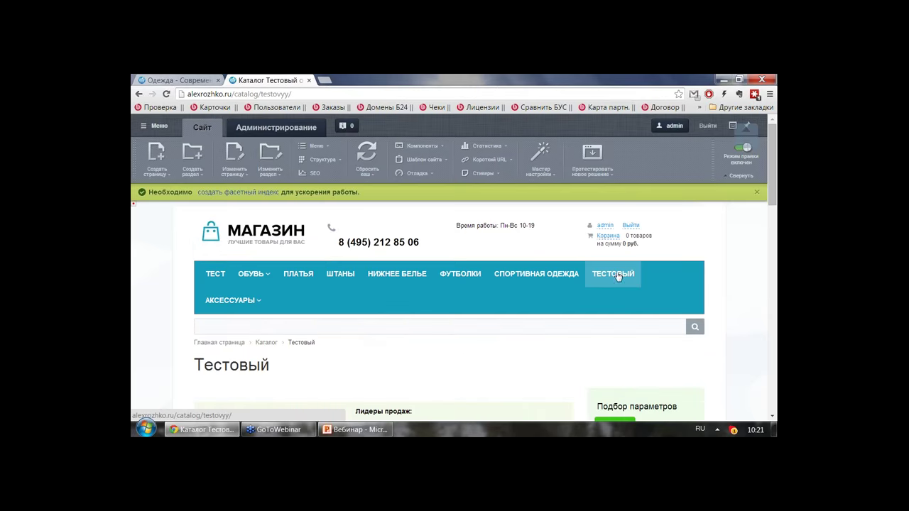
scroll(294, 215, down, 3)
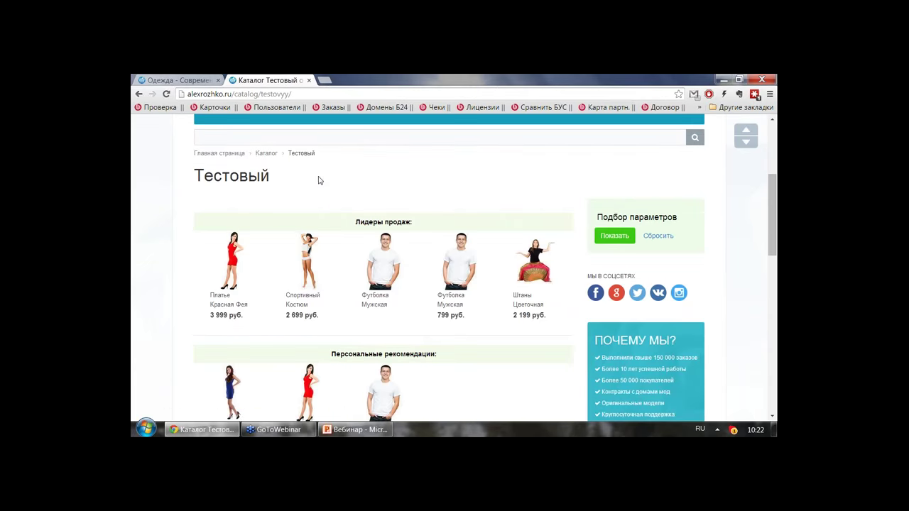
- Create a product named "вебенар" in the "Тестовый" section, enter its base retail price in roubles and save it
mouse_move(320, 215)
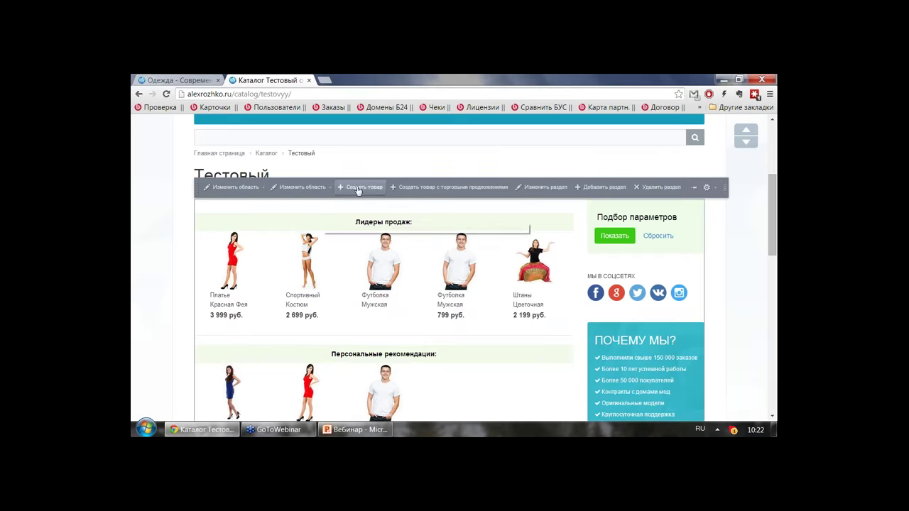
click(359, 188)
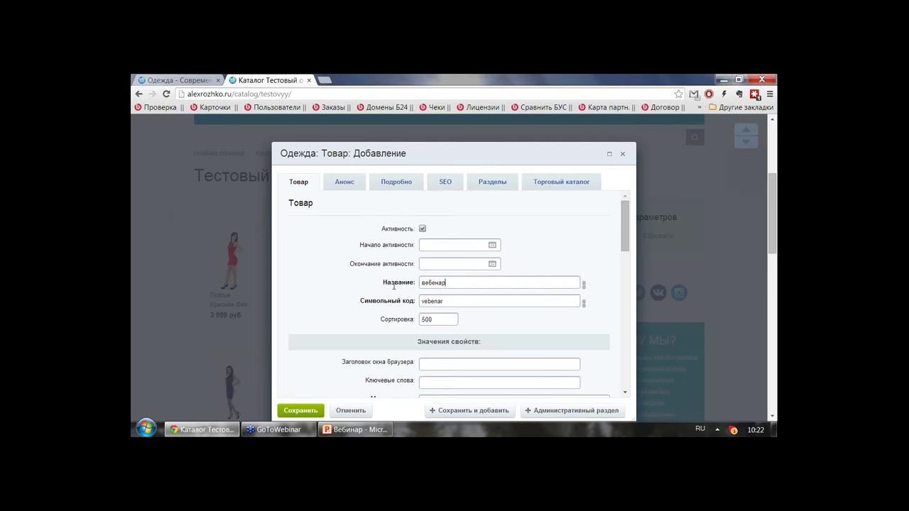
click(316, 410)
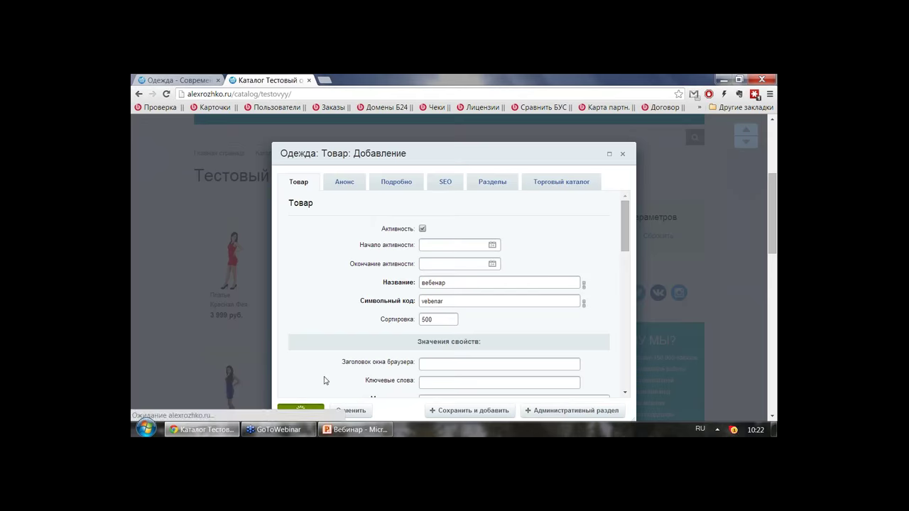
click(525, 203)
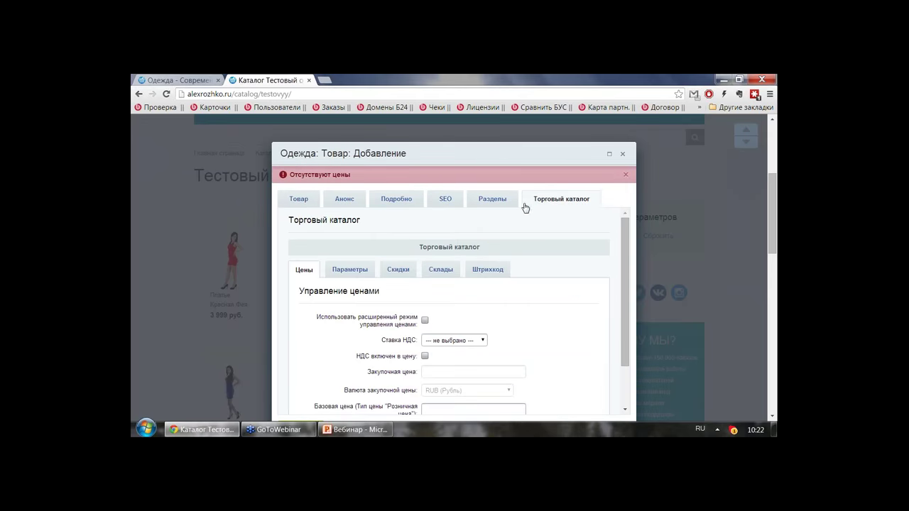
scroll(483, 185, down, 5)
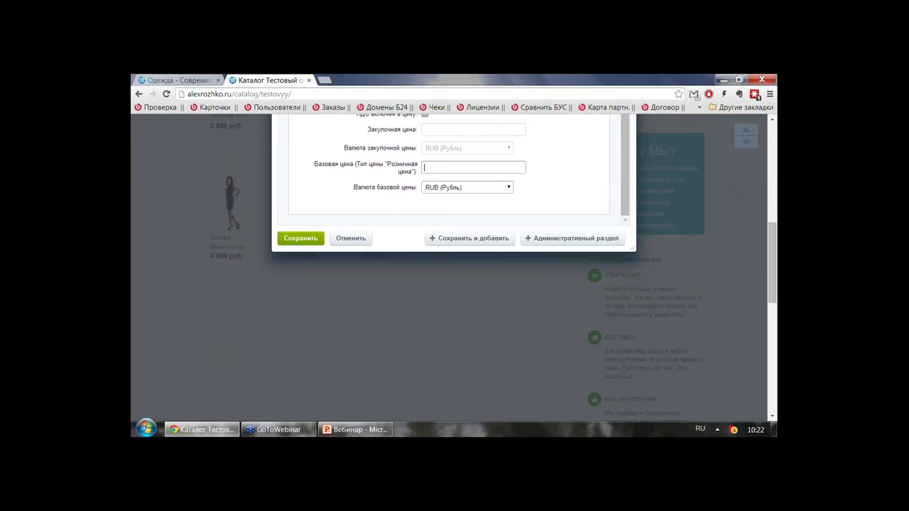
click(313, 240)
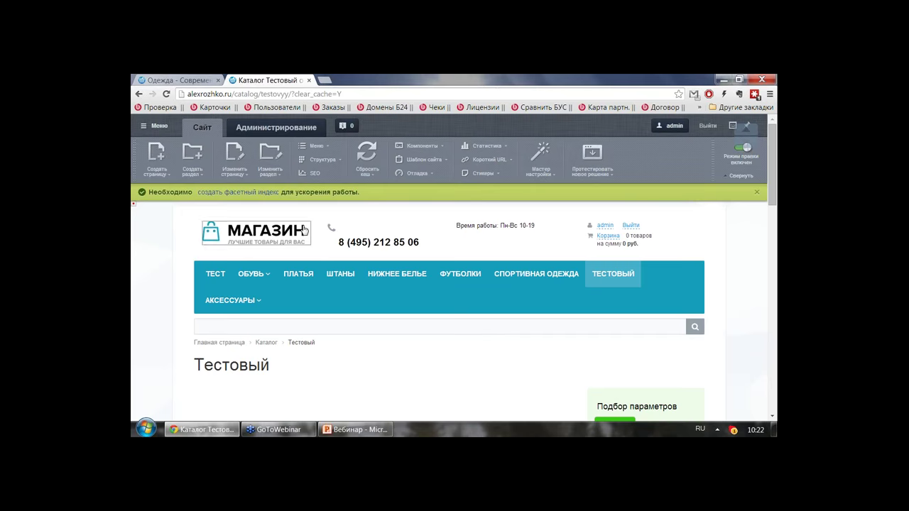
- Dismiss the facet index notice and open the 1c-bitrix.ru website in a new browser tab
click(756, 194)
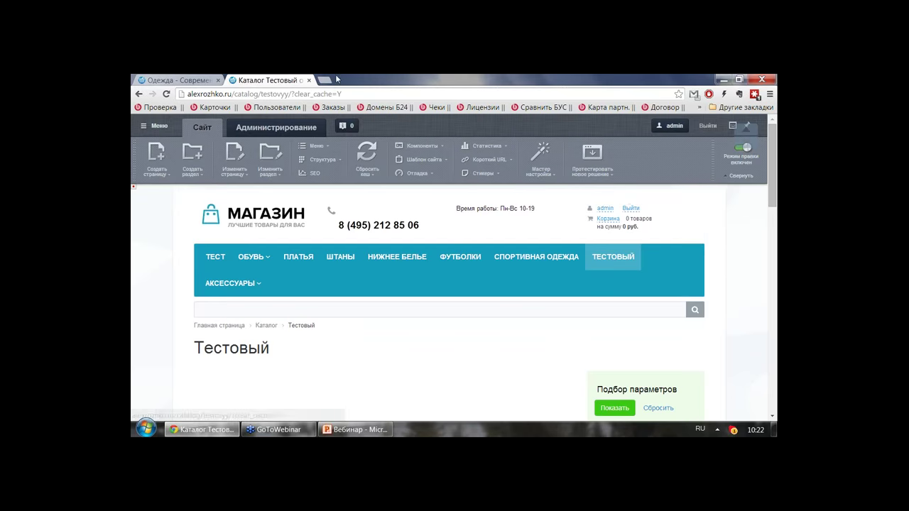
click(327, 83)
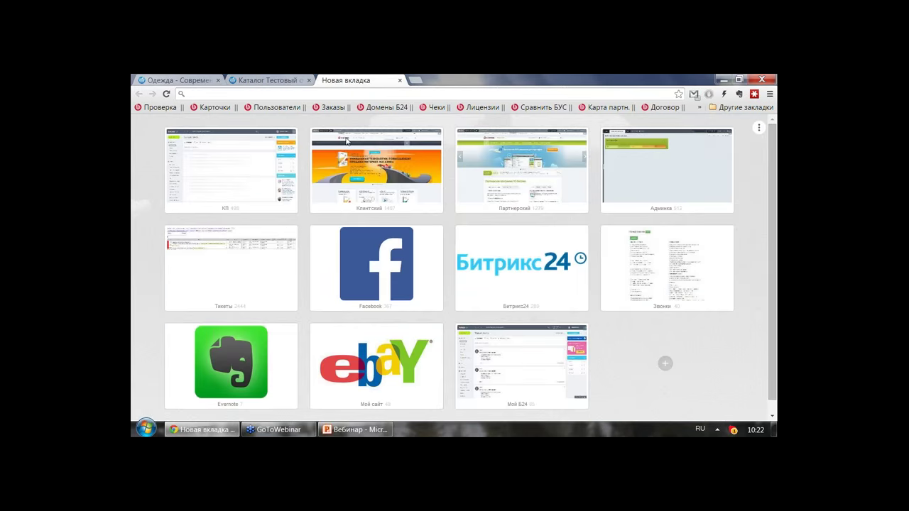
click(369, 183)
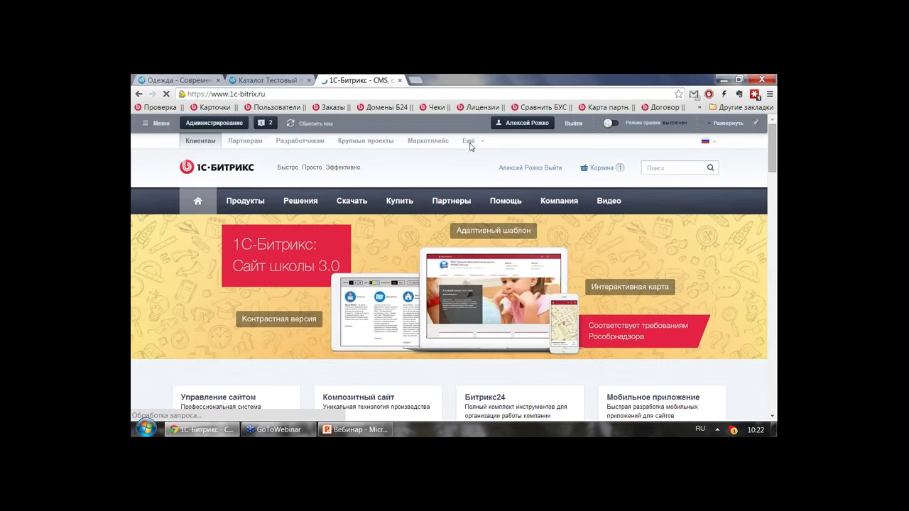
- Open the "Интеграция с 1С" site and examine the "Требования к 1С" page of its online store section
mouse_move(470, 143)
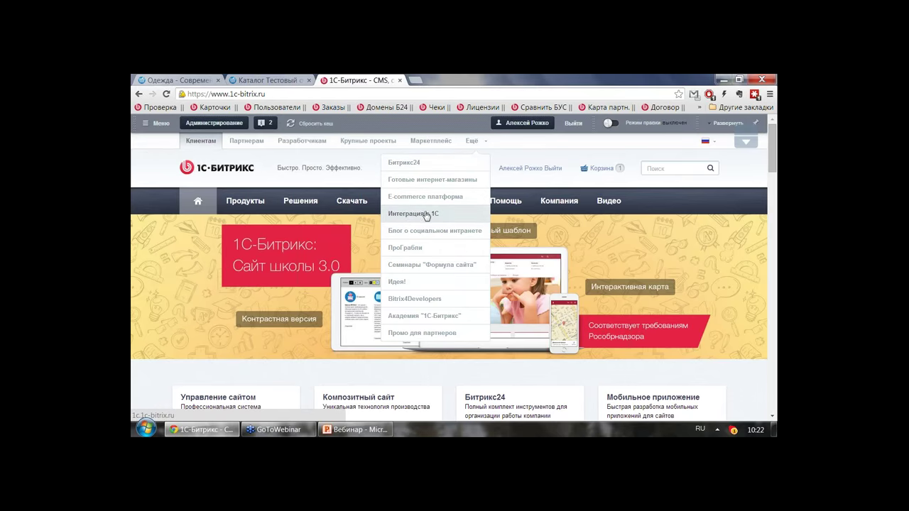
click(425, 213)
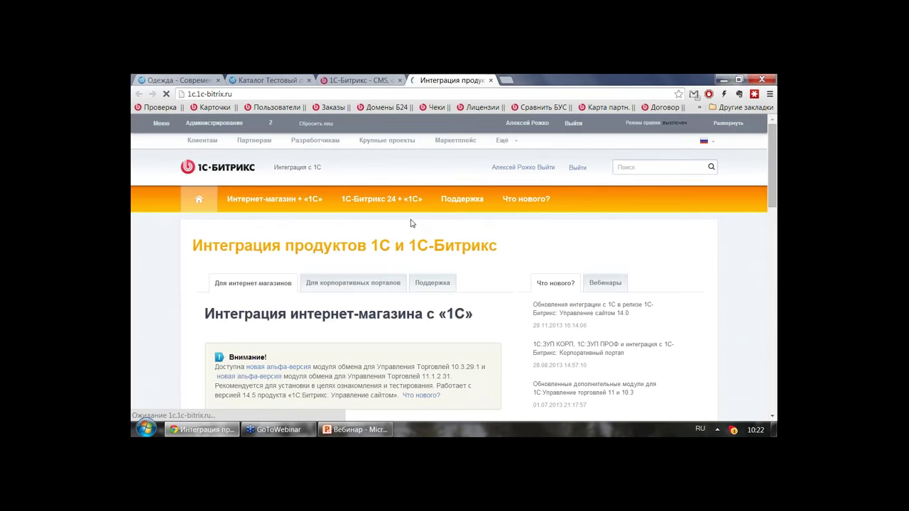
mouse_move(294, 199)
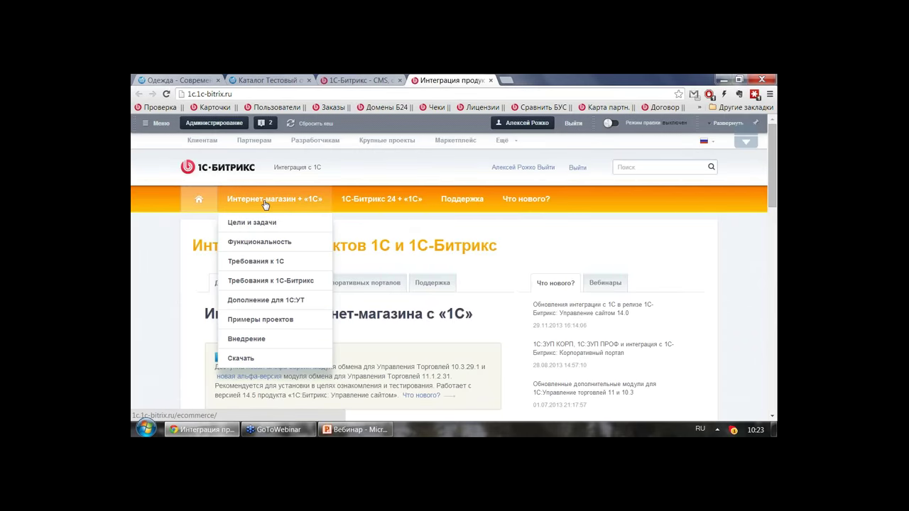
click(272, 267)
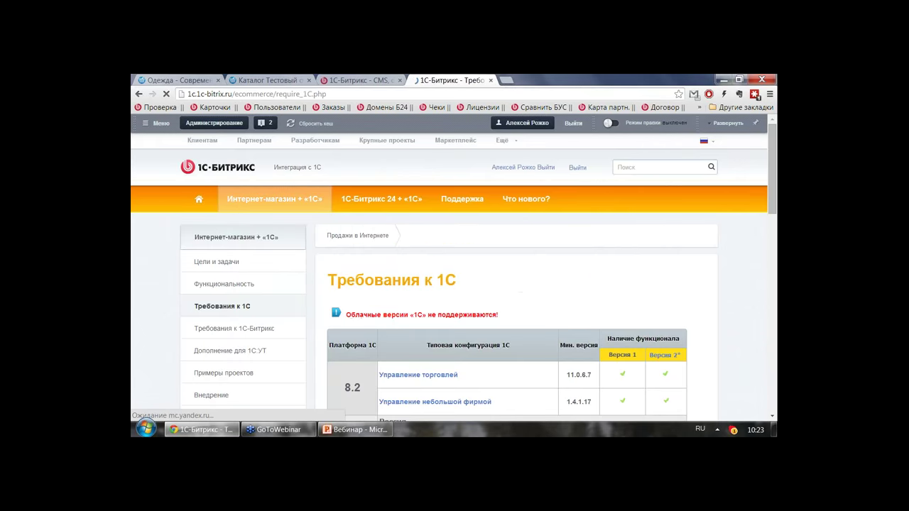
scroll(593, 276, down, 3)
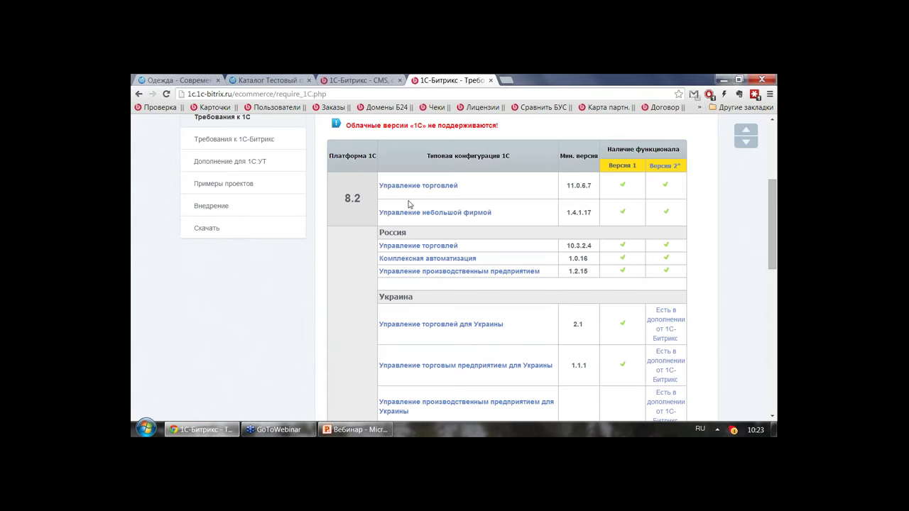
- Examine the "Скачать" page's table of additional 1C modules and close both vendor website tabs
click(207, 229)
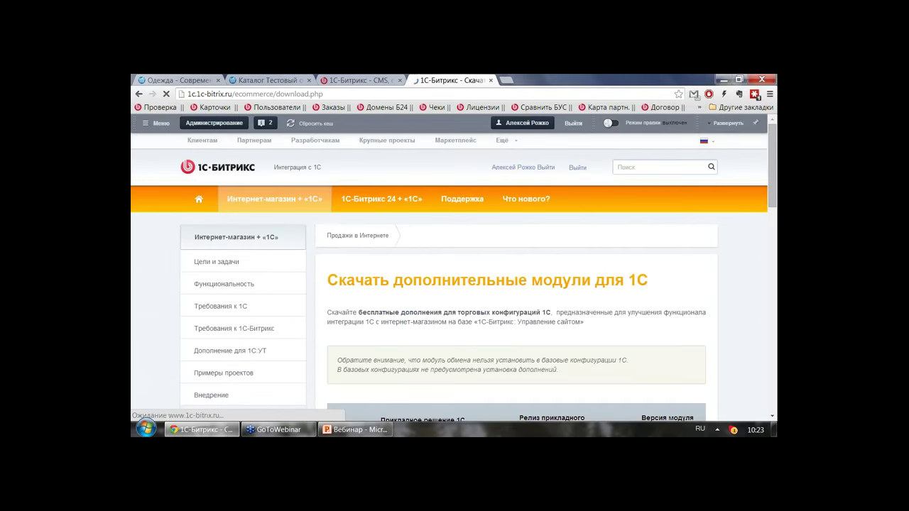
scroll(415, 296, down, 1)
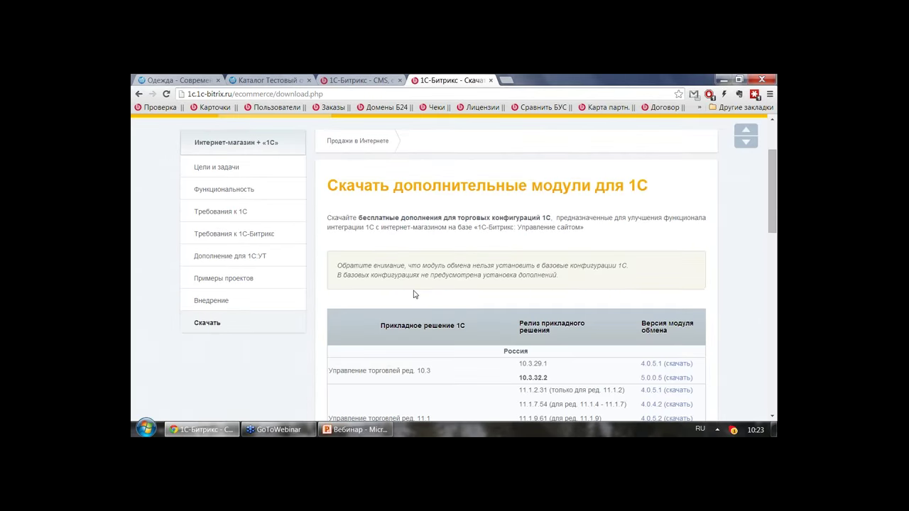
scroll(415, 294, down, 1)
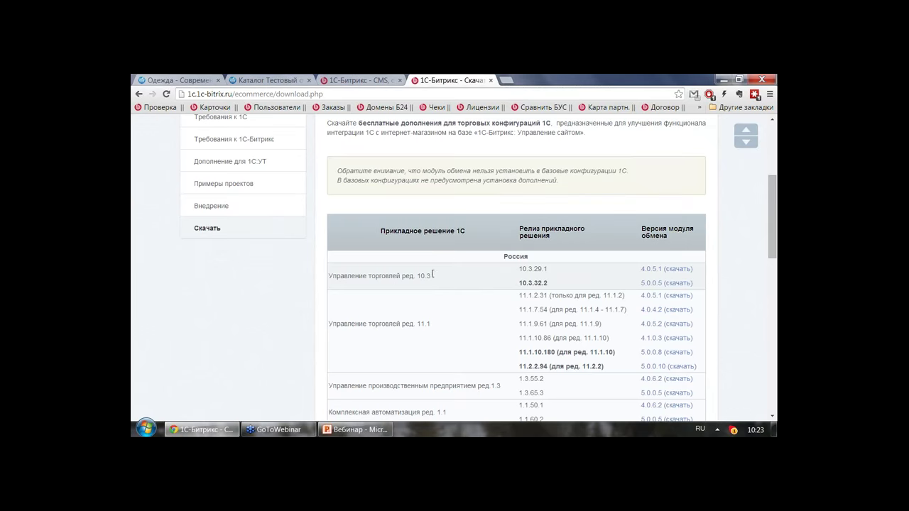
scroll(433, 274, up, 3)
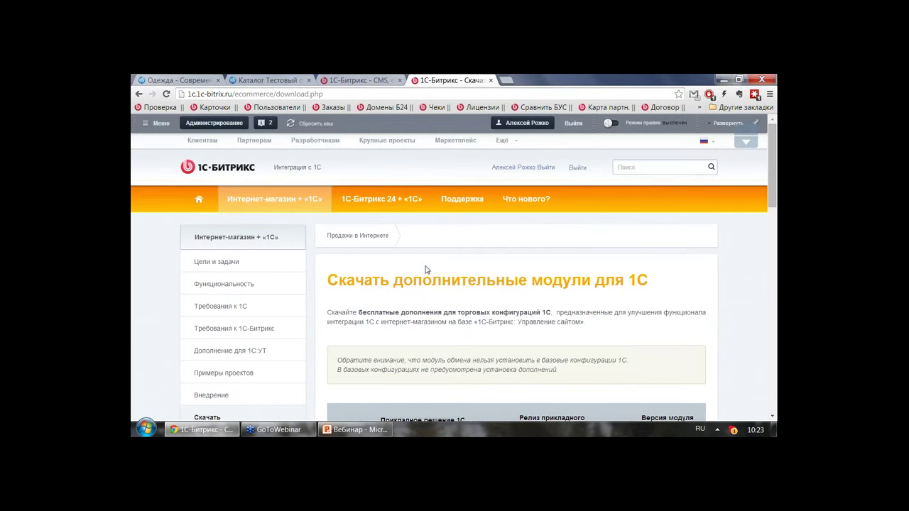
click(478, 80)
click(399, 81)
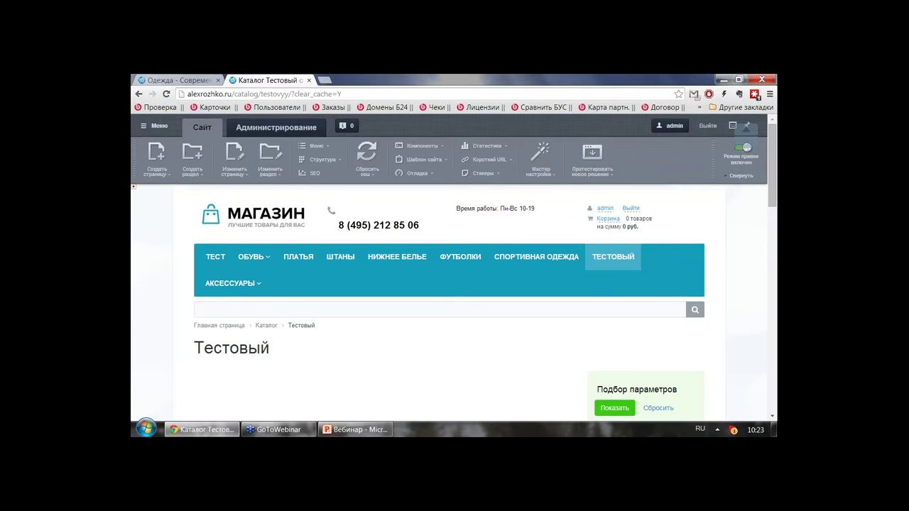
- Return to the administration section and look through the store's settings list and the "Одежда" product list
click(179, 80)
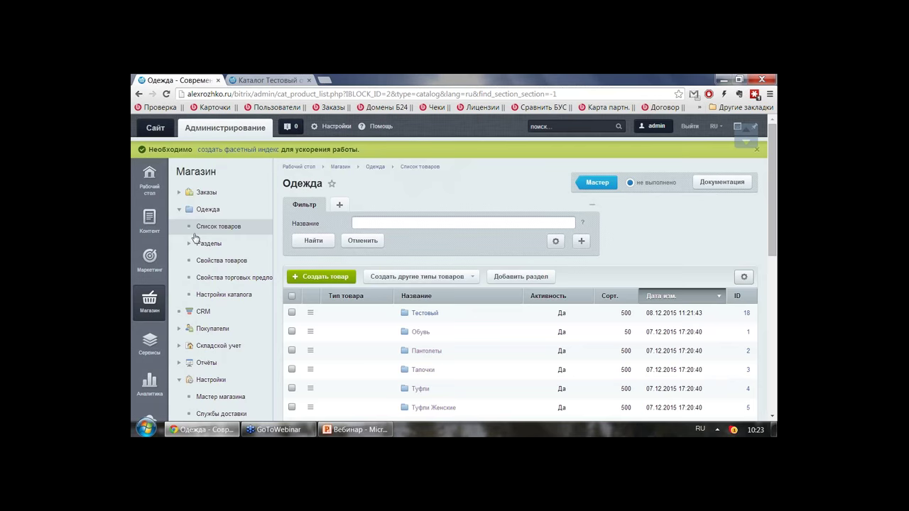
scroll(186, 319, down, 2)
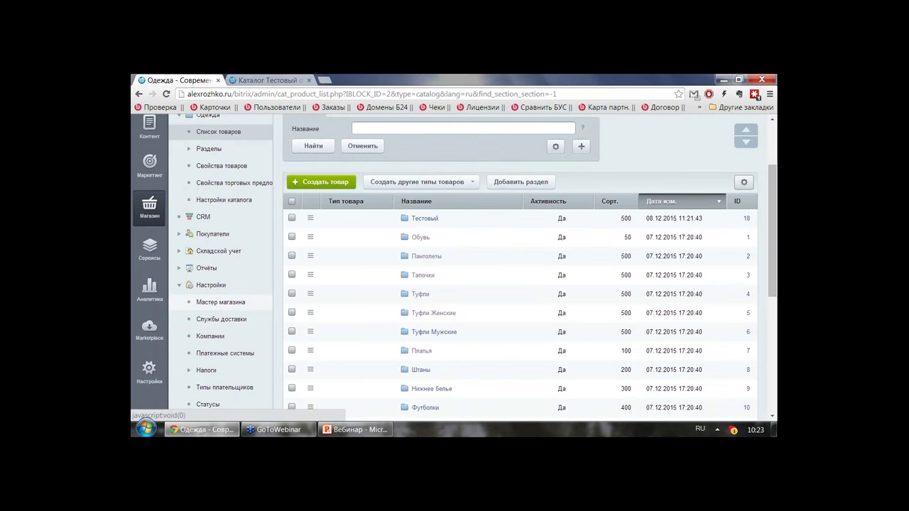
scroll(211, 320, down, 1)
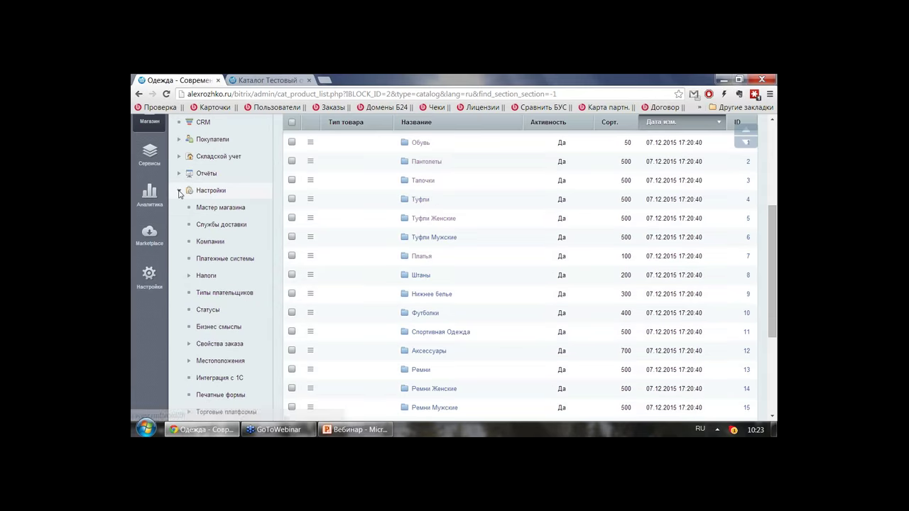
click(201, 193)
scroll(201, 206, up, 3)
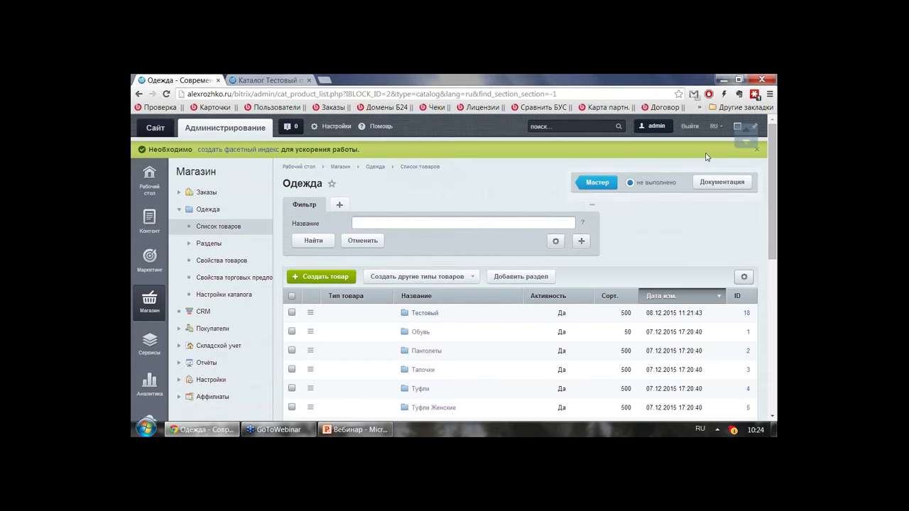
click(745, 141)
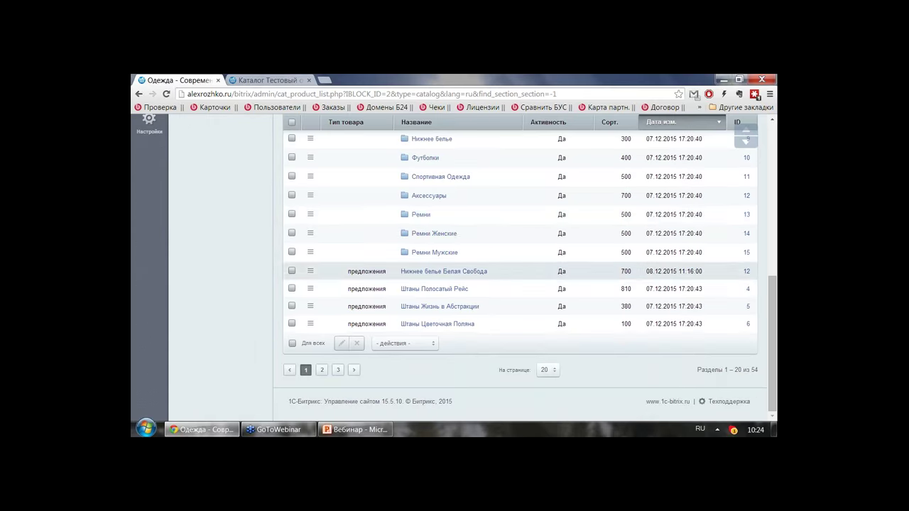
click(746, 131)
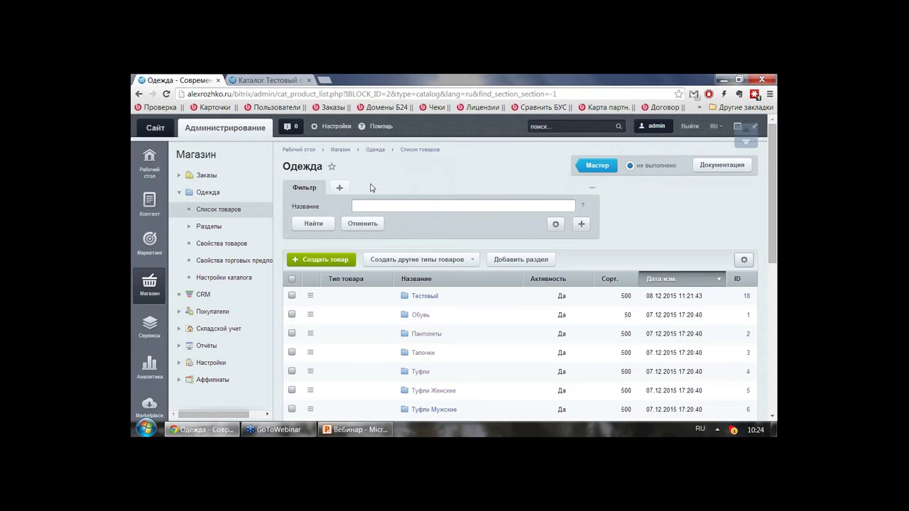
- Open "Мастер магазина" from the store settings and hide the side navigation
click(179, 362)
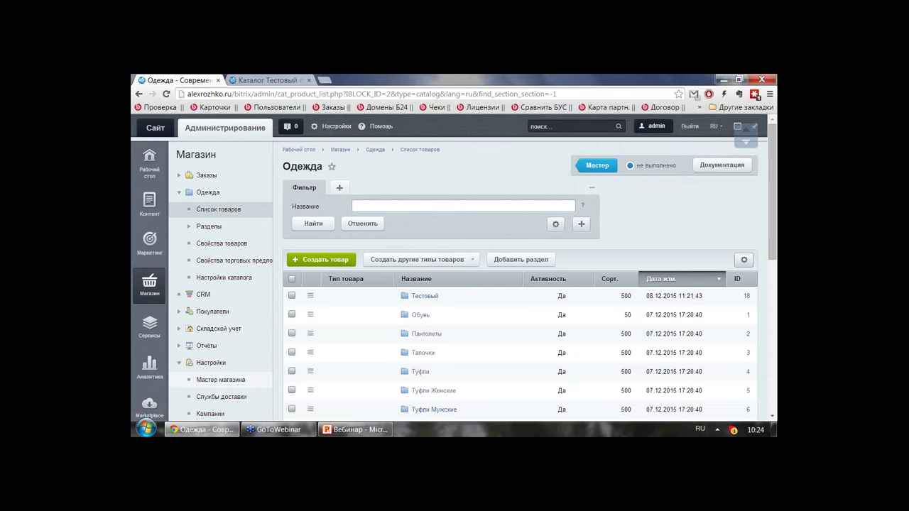
click(197, 381)
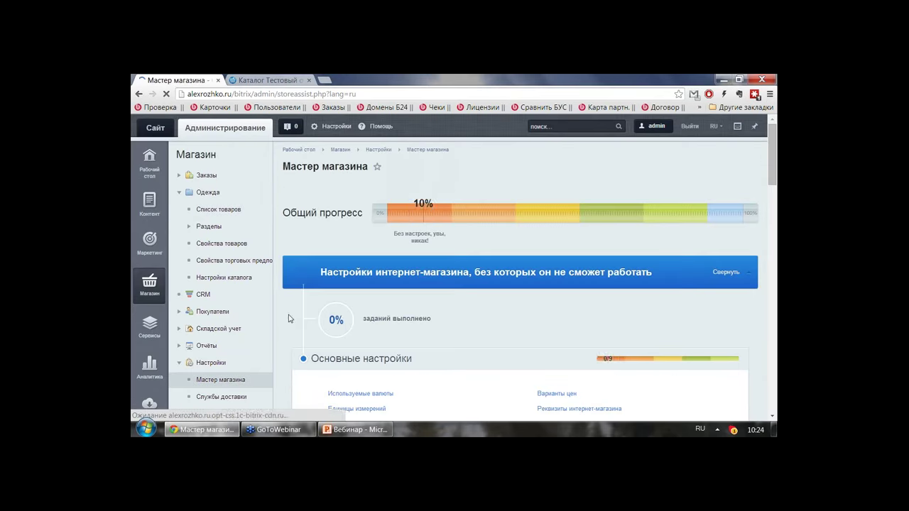
click(274, 278)
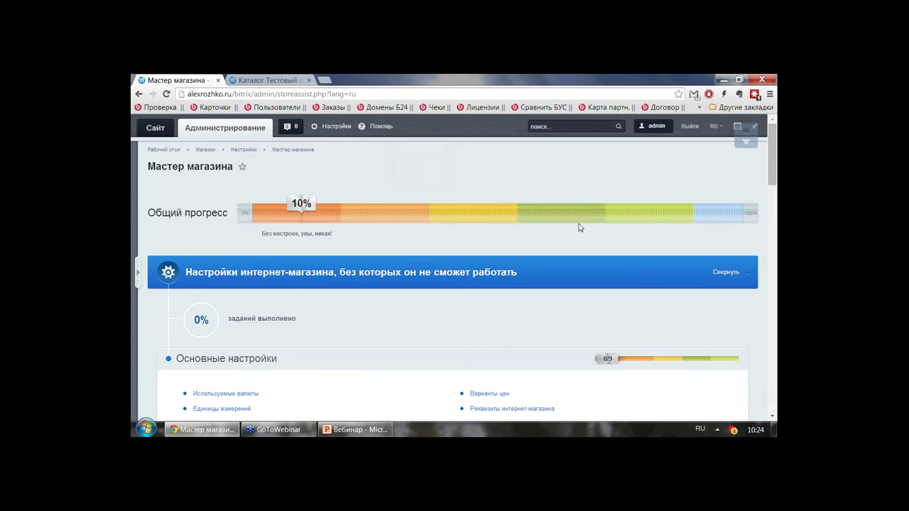
- Examine the store wizard's task blocks, expanding "Интернет-магазин открыт, обработка заказов, повседневная работа"
scroll(578, 227, down, 2)
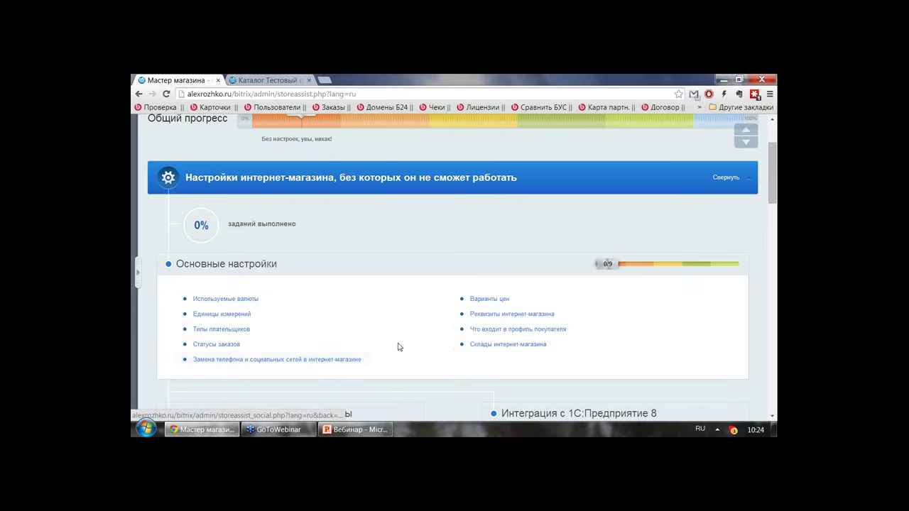
scroll(384, 312, down, 5)
scroll(377, 307, down, 5)
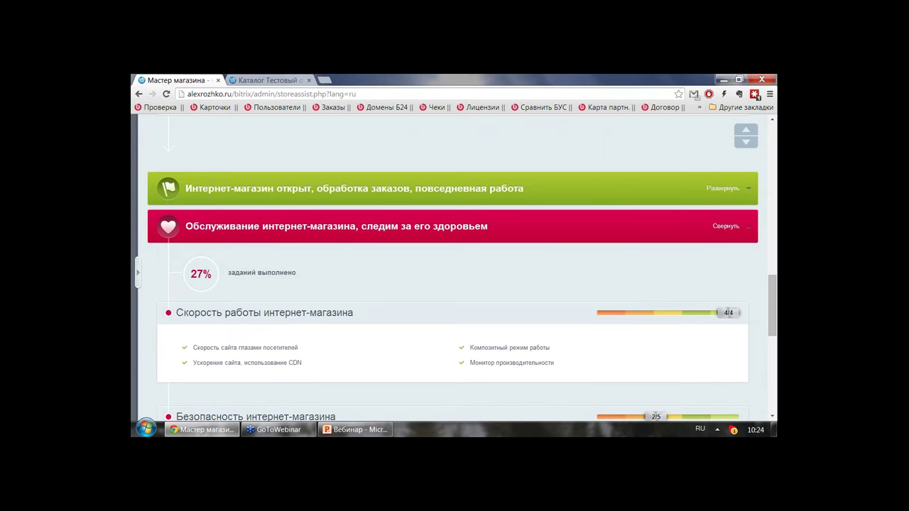
click(359, 189)
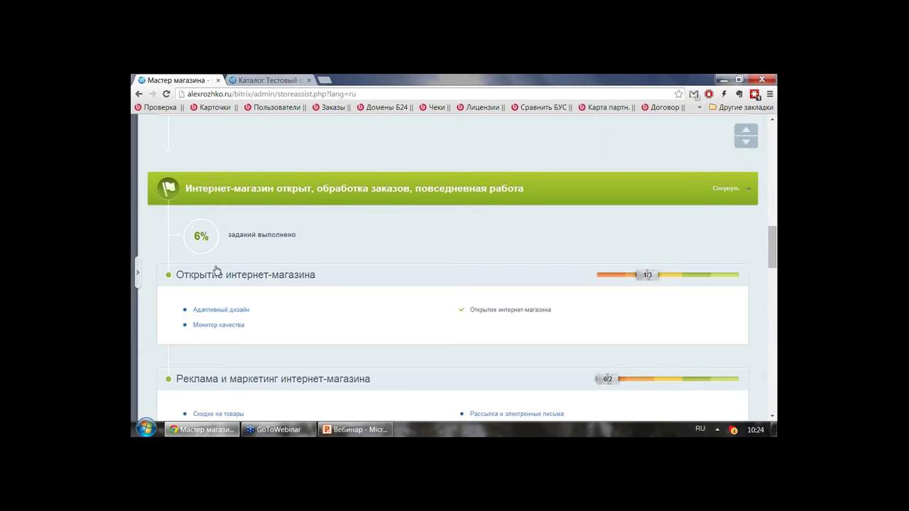
scroll(500, 245, up, 15)
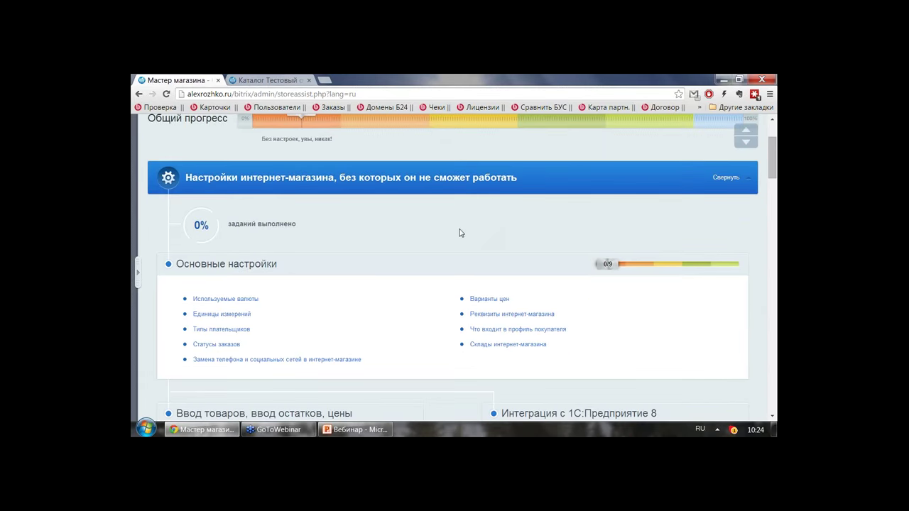
scroll(460, 233, down, 1)
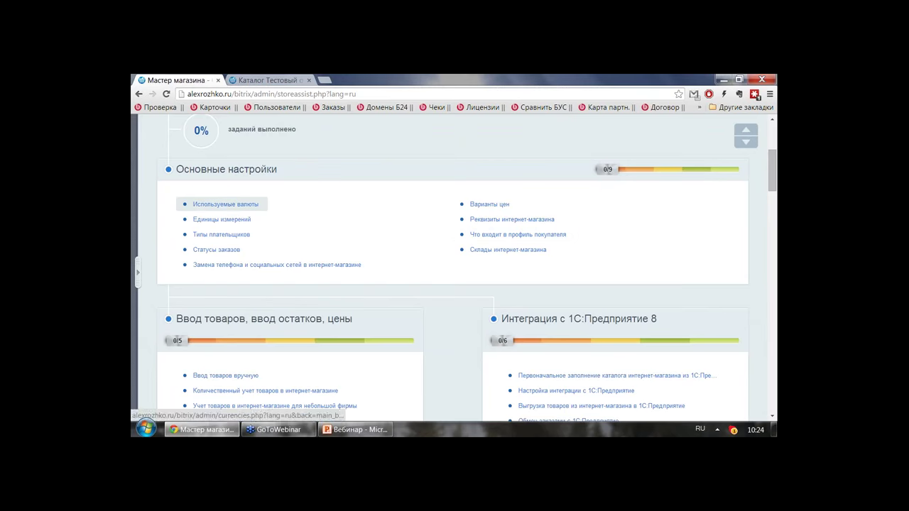
- Open the "Используемые валюты" task, look through its documentation and mark the task as completed
click(241, 206)
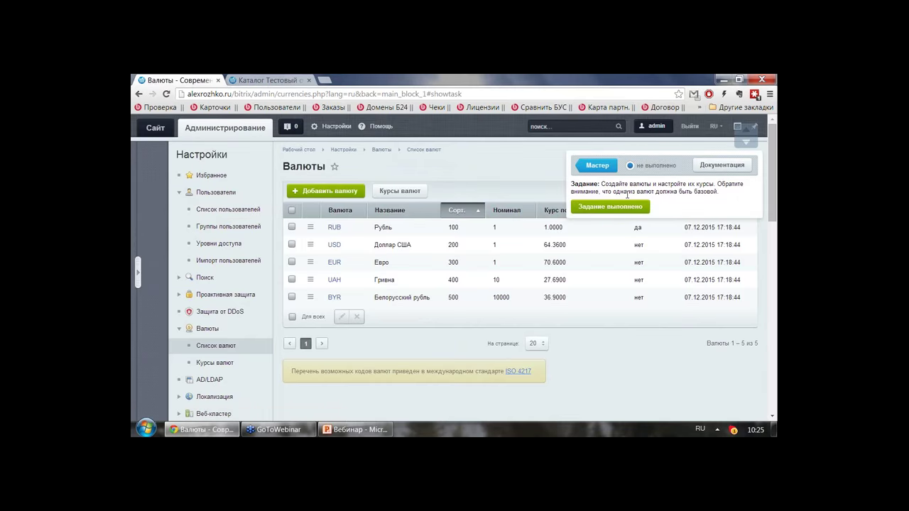
click(718, 167)
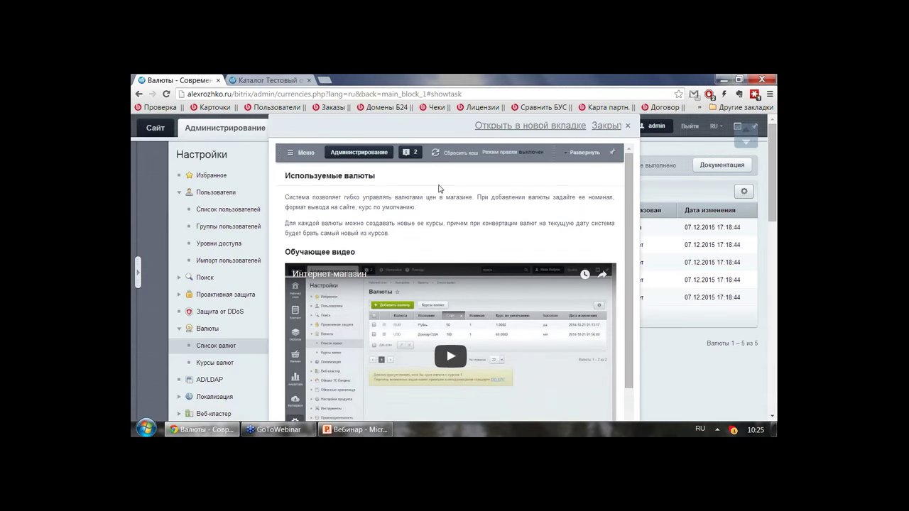
scroll(438, 189, down, 3)
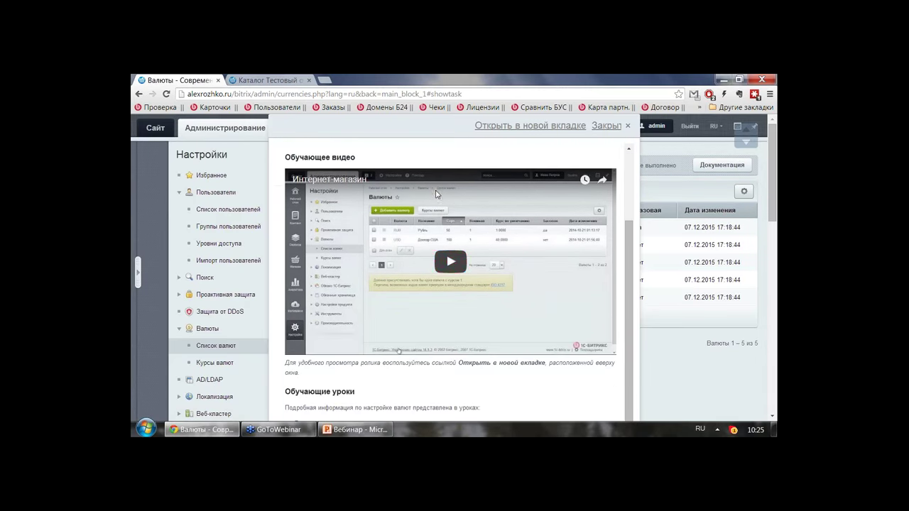
scroll(588, 121, down, 5)
scroll(586, 118, up, 10)
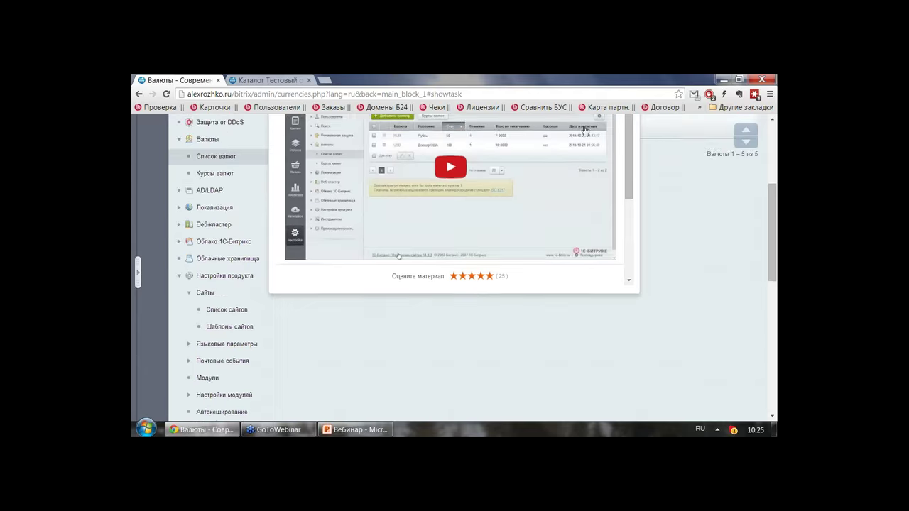
click(627, 126)
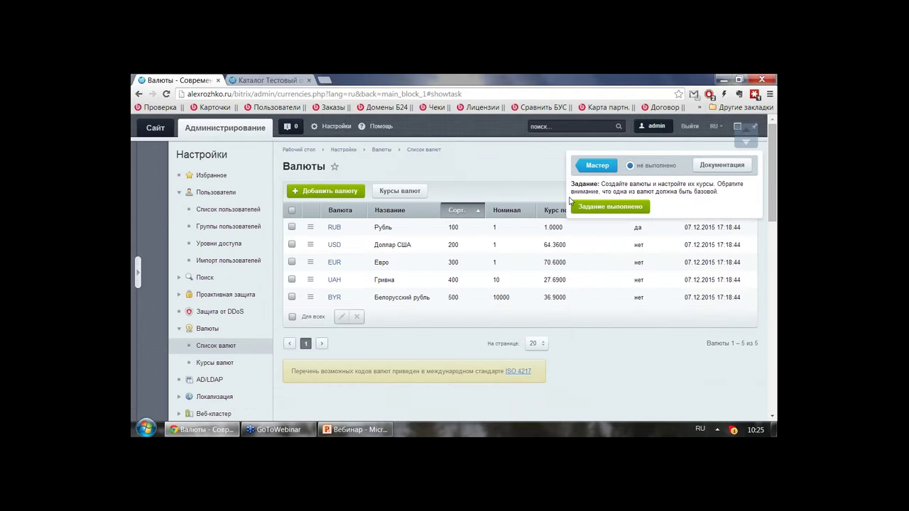
click(623, 208)
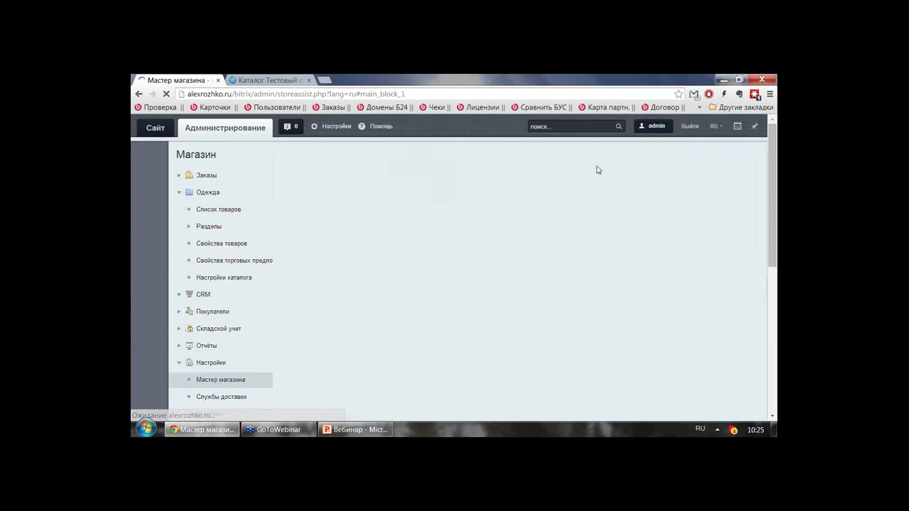
- Review the wizard's overall progress and the tasks for basic settings, product entry and 1C integration
scroll(332, 355, up, 3)
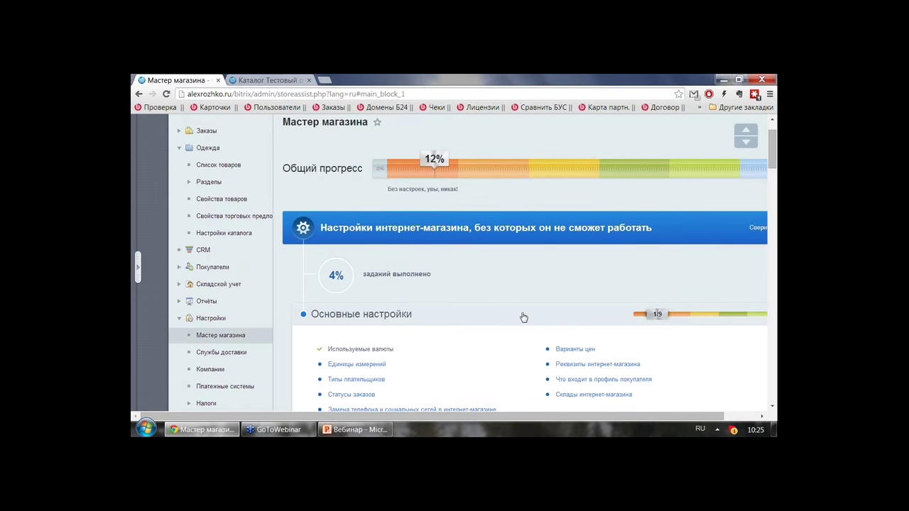
scroll(490, 274, down, 2)
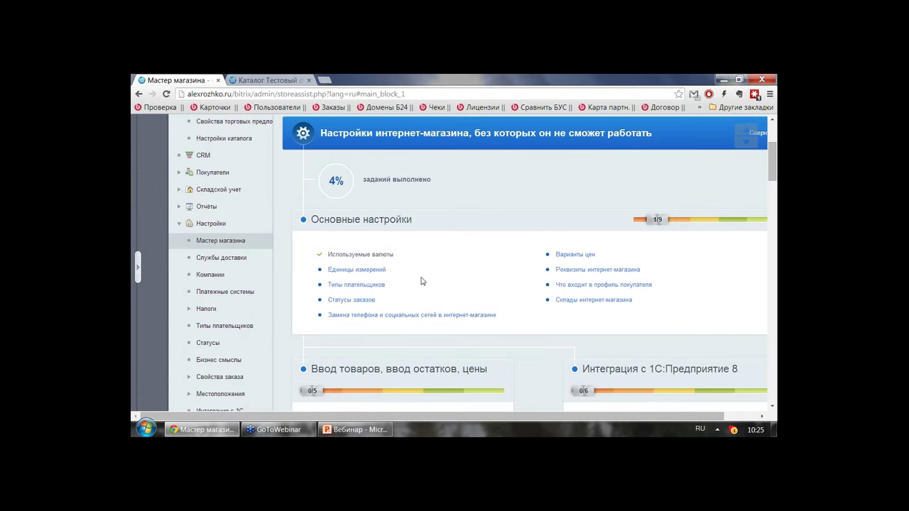
scroll(424, 282, down, 1)
scroll(400, 291, down, 1)
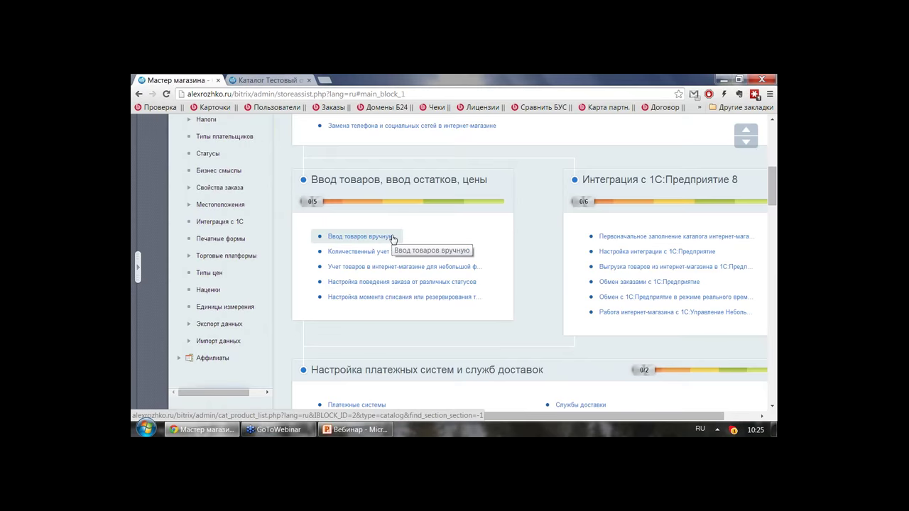
scroll(392, 238, up, 5)
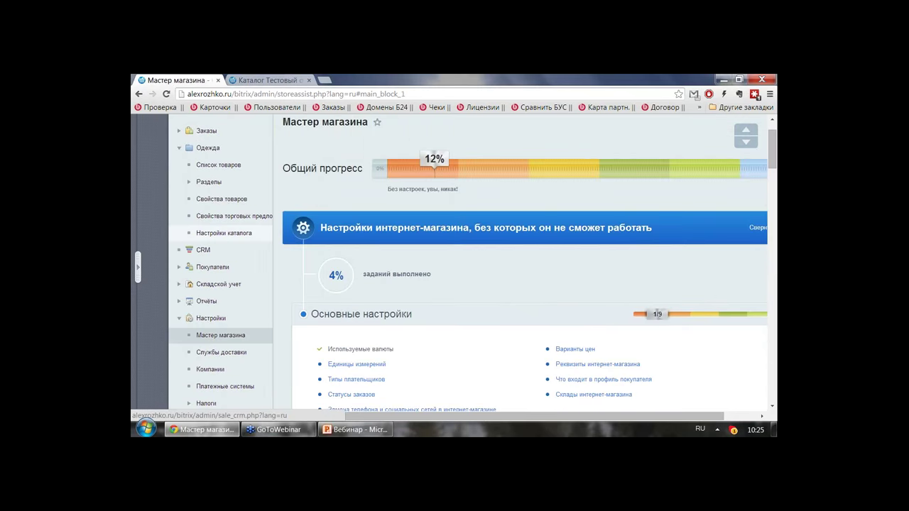
scroll(426, 249, down, 2)
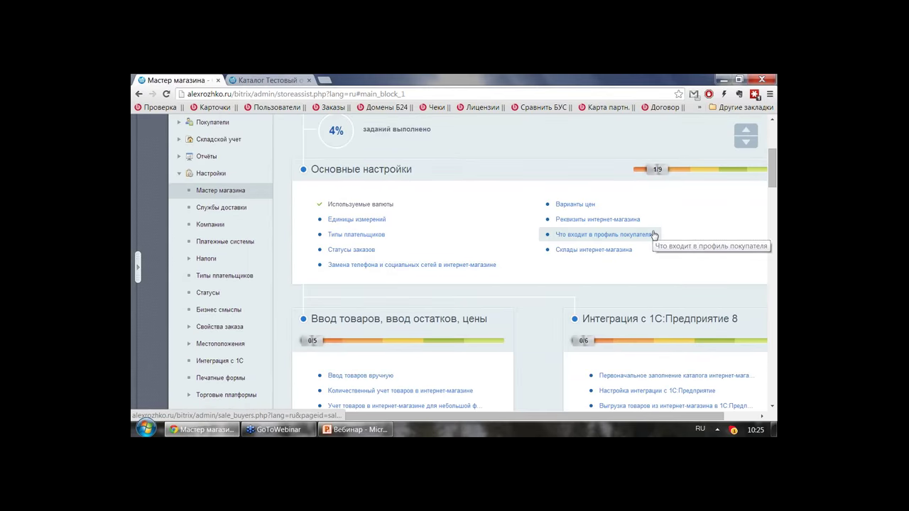
- Finish looking over the store wizard, collapse the "Одежда" catalog in the navigation tree and open the "Заказы" list
scroll(650, 235, down, 4)
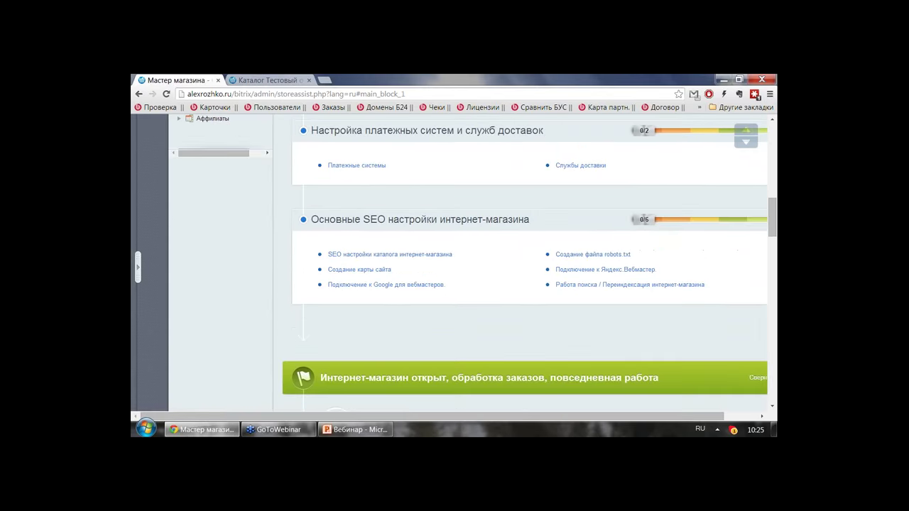
scroll(183, 235, up, 8)
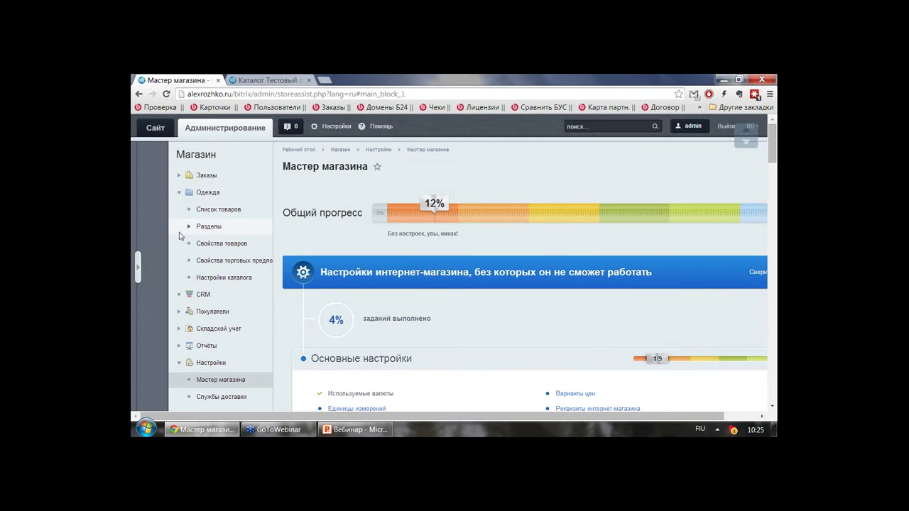
click(179, 192)
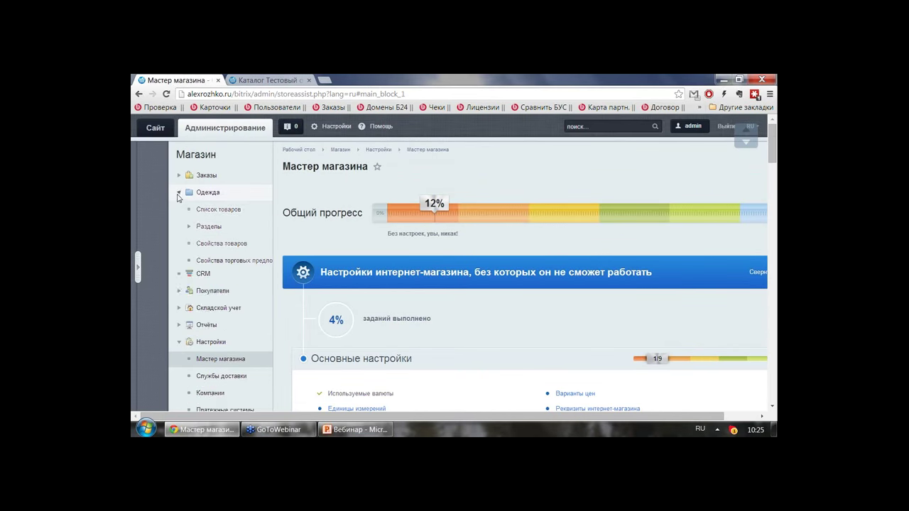
mouse_move(148, 256)
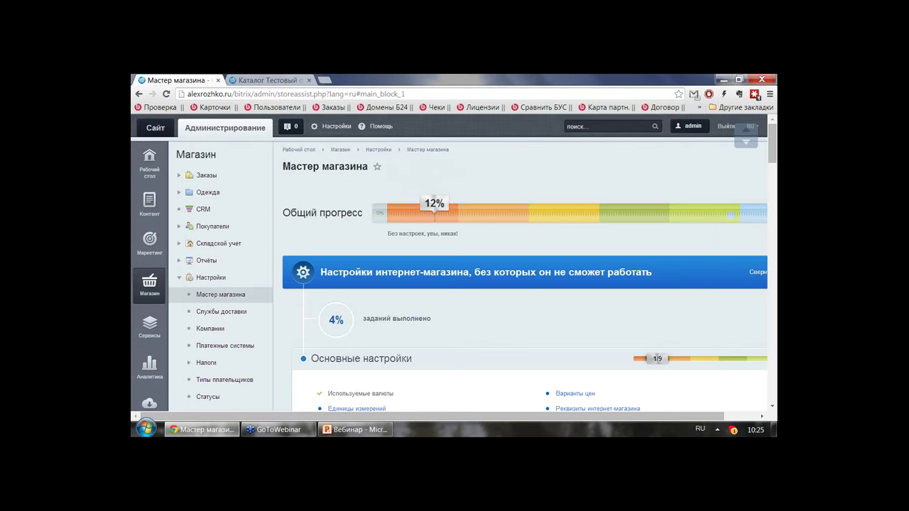
click(214, 174)
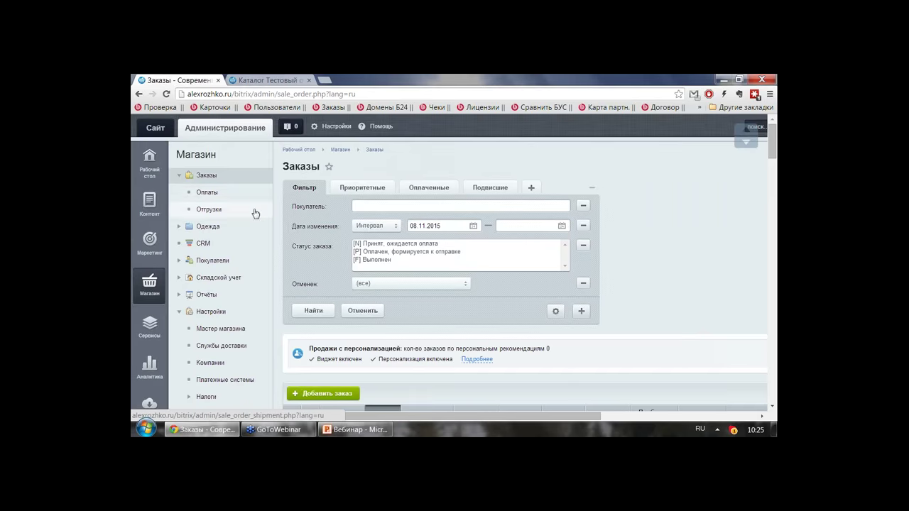
- Hide the side navigation and examine the orders table with its statuses, sums, items, shipments and payments
scroll(256, 211, down, 3)
scroll(448, 307, down, 3)
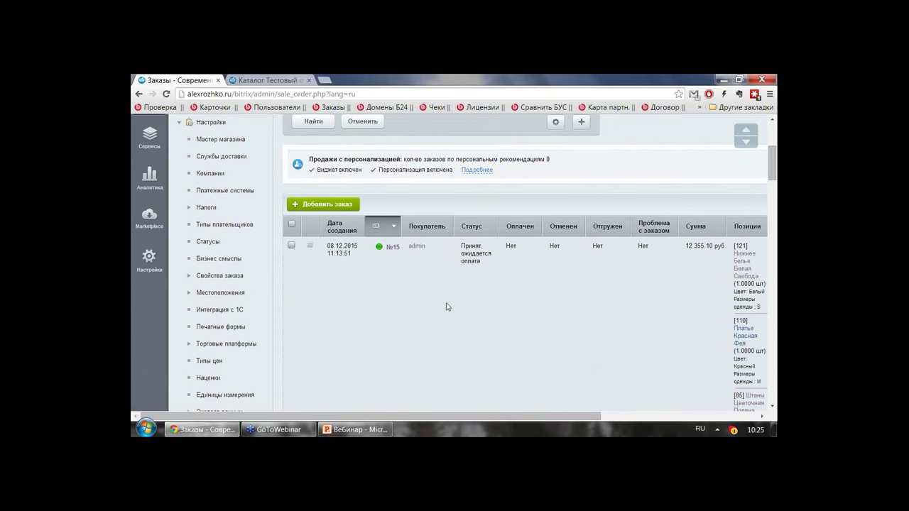
scroll(553, 269, down, 3)
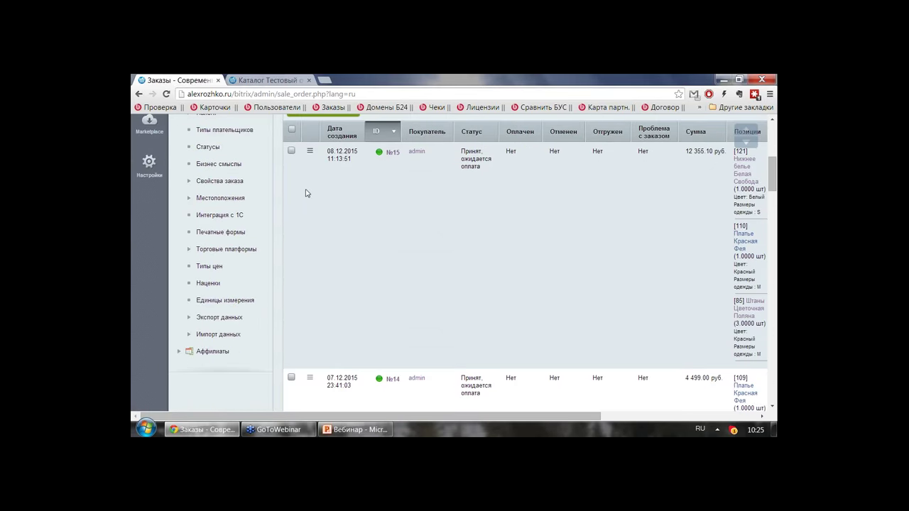
click(273, 267)
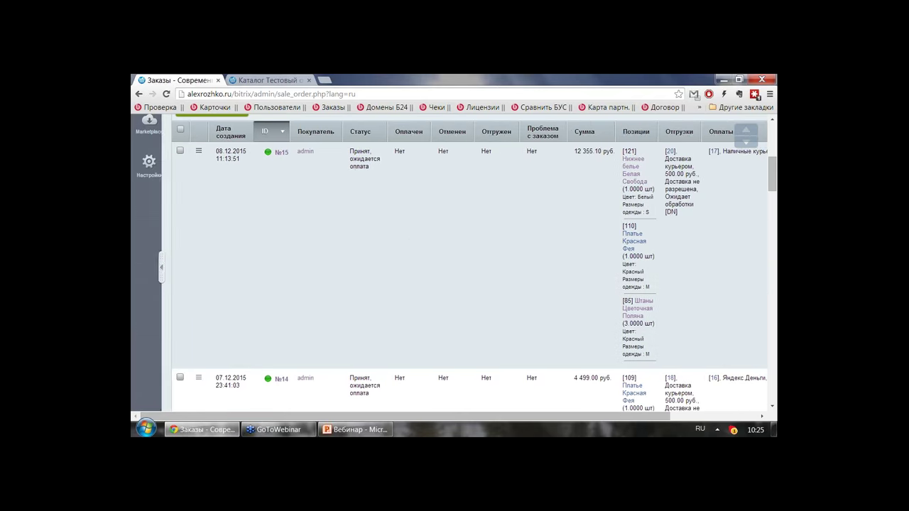
scroll(380, 234, up, 3)
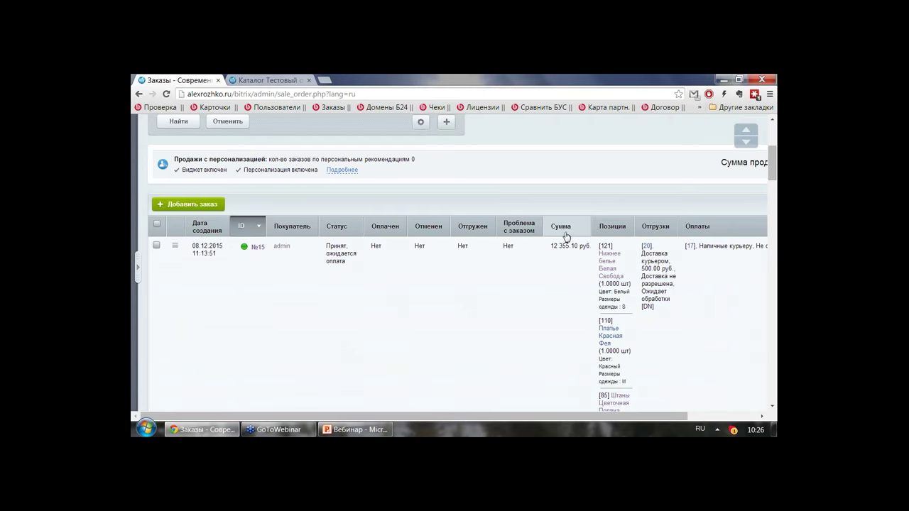
- Open the newest order from 08.12.2015, check its delivery cost and view its payment details
double_click(228, 287)
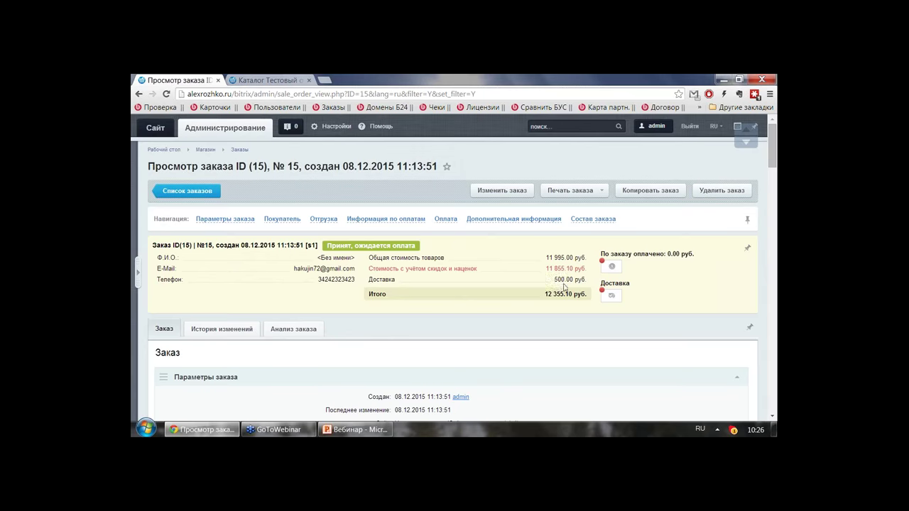
drag(554, 281, 585, 280)
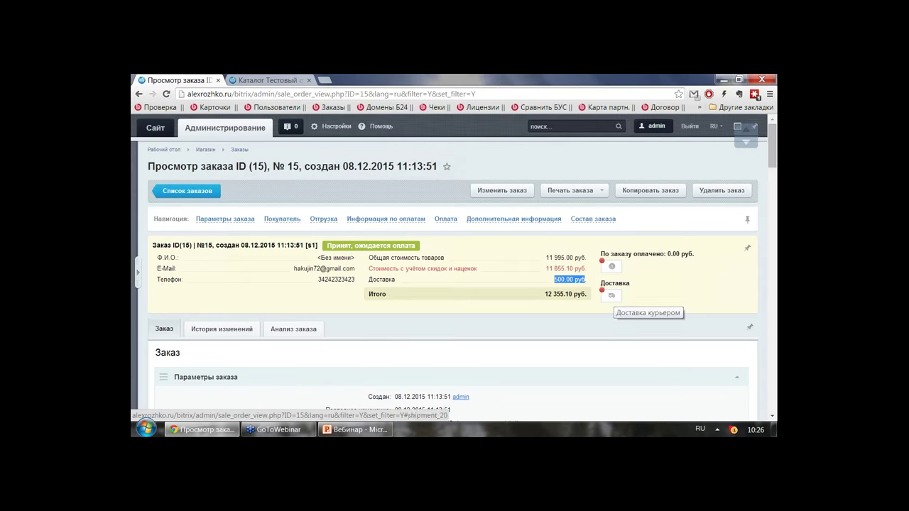
click(611, 267)
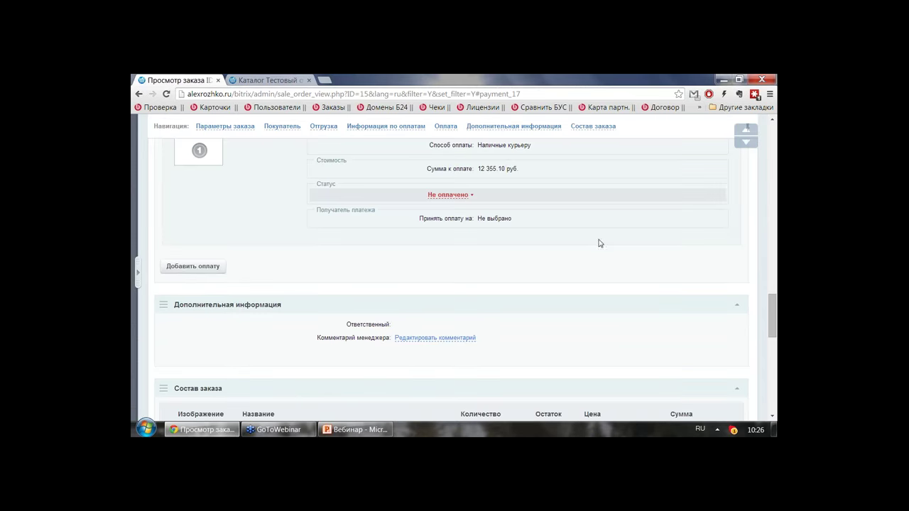
scroll(598, 237, up, 1)
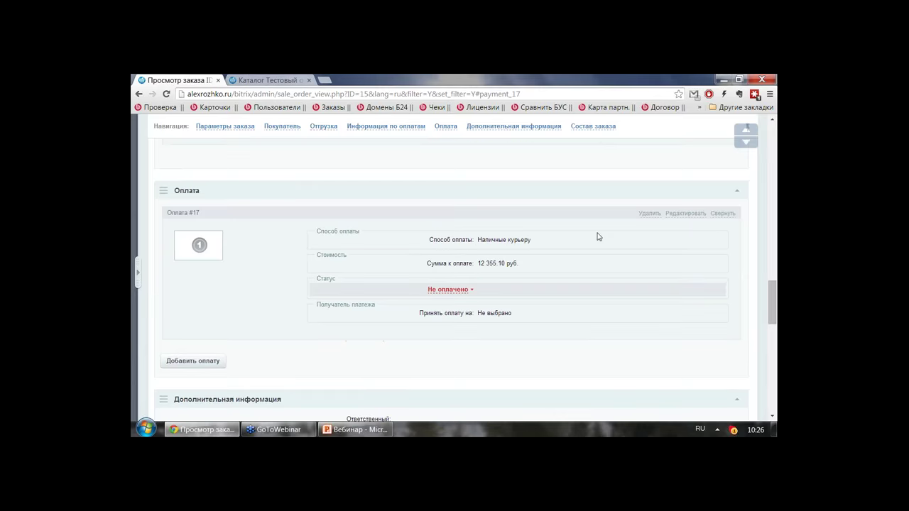
click(469, 289)
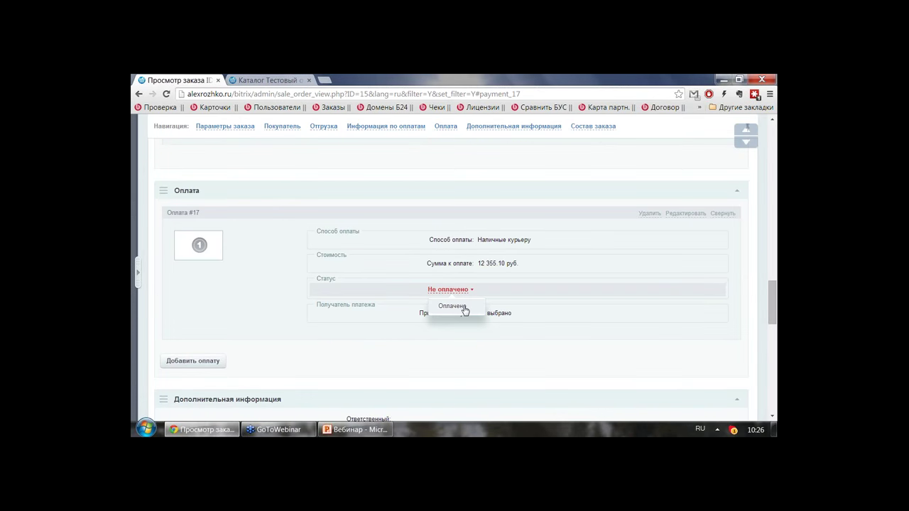
click(464, 307)
click(482, 274)
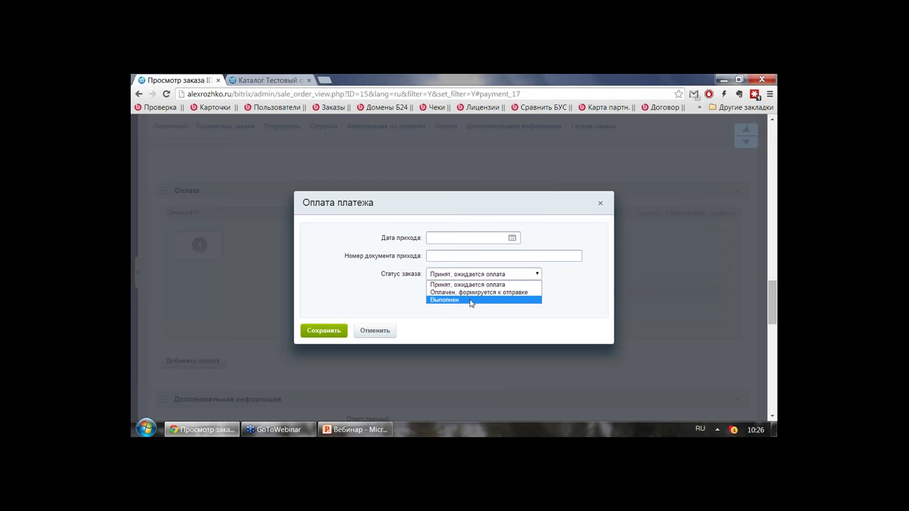
click(466, 300)
click(384, 332)
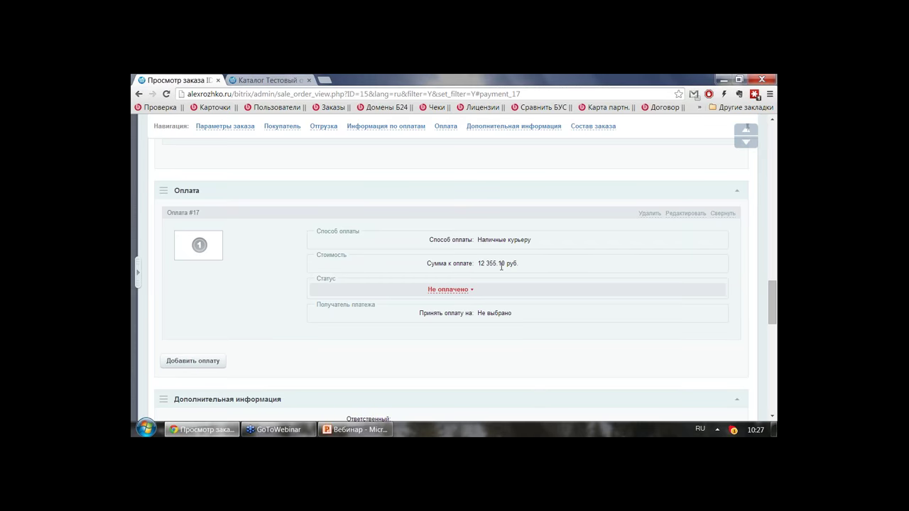
- Replace the order's courier cash payment with a new saved payment of 10000 руб. using the "Банковские карты" method
click(649, 213)
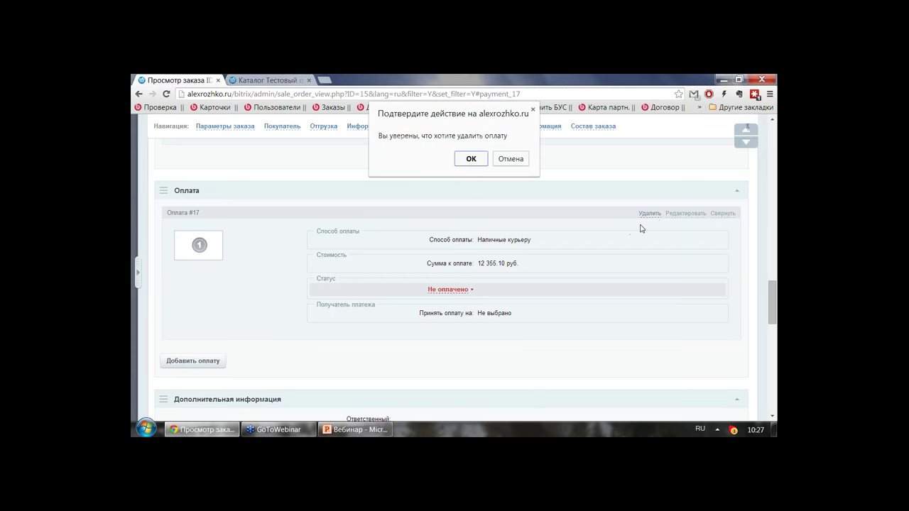
click(470, 159)
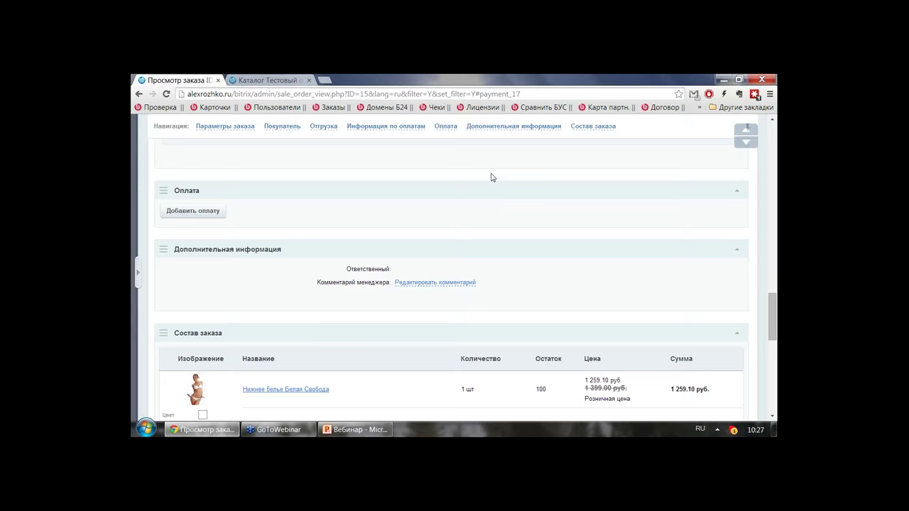
click(209, 211)
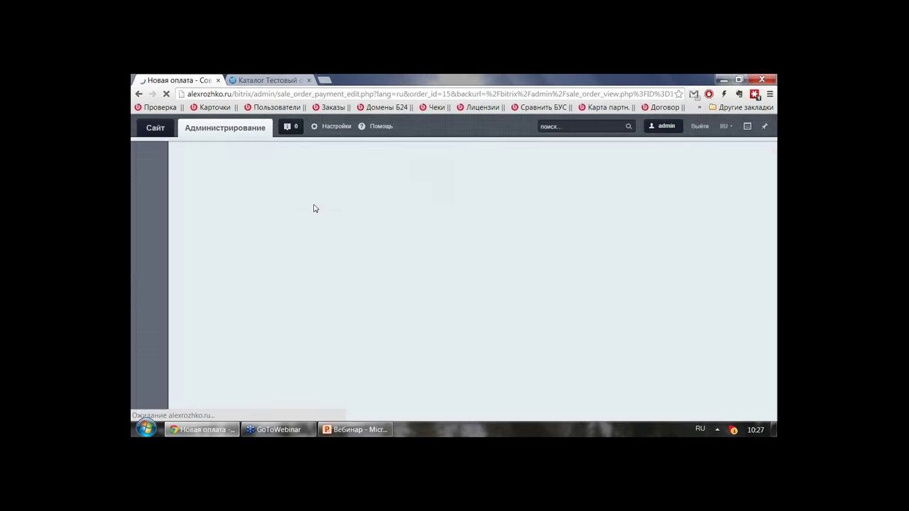
scroll(328, 240, down, 3)
click(600, 227)
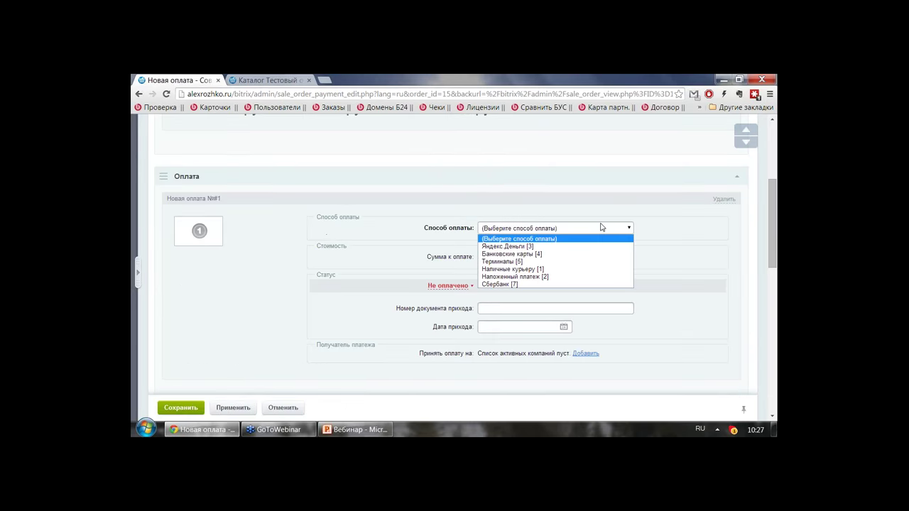
click(534, 255)
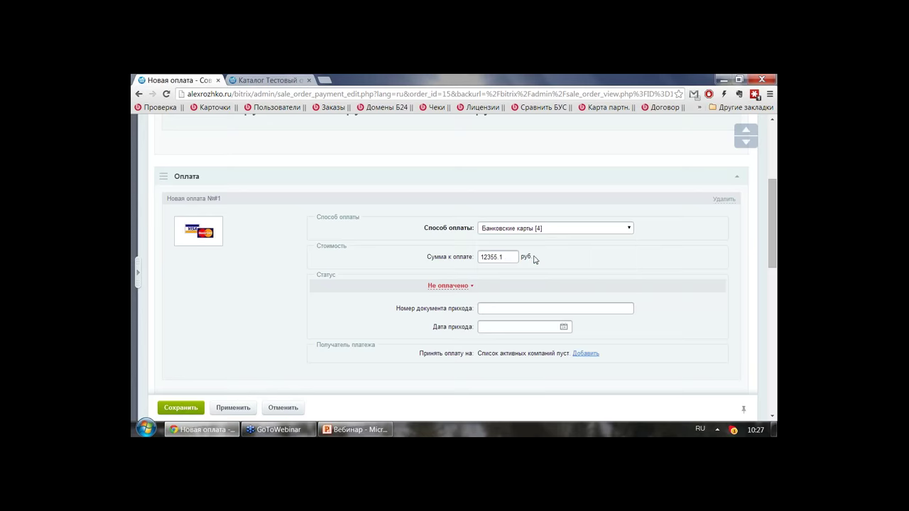
key(ctrl+a)
text(10000)
scroll(403, 291, down, 1)
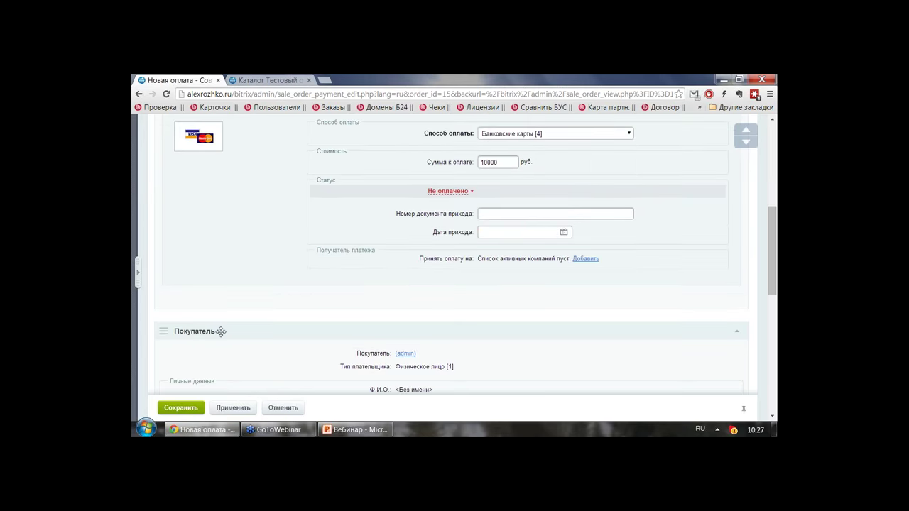
scroll(239, 282, down, 2)
click(180, 407)
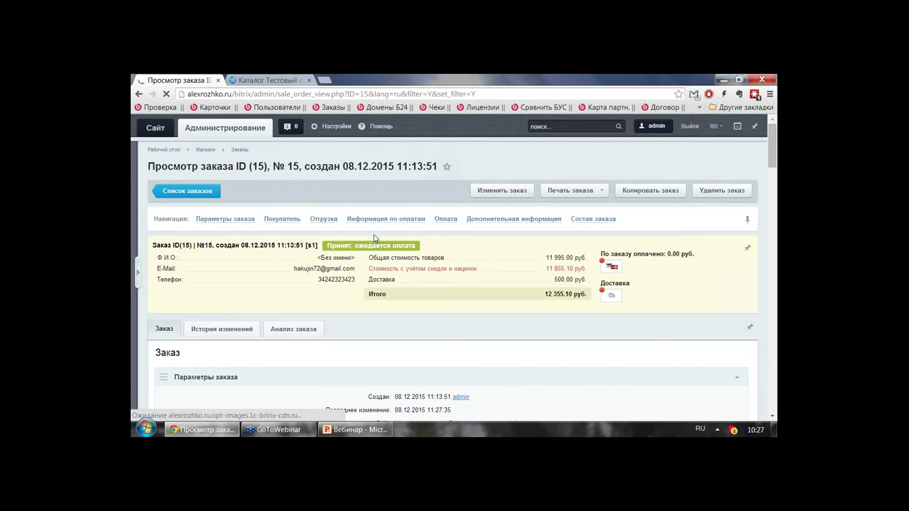
- Add a second payment to the order for the remaining 2355.1 руб. with the "Наличные курьеру" method and save it
scroll(646, 285, down, 5)
scroll(647, 284, down, 2)
scroll(516, 239, up, 15)
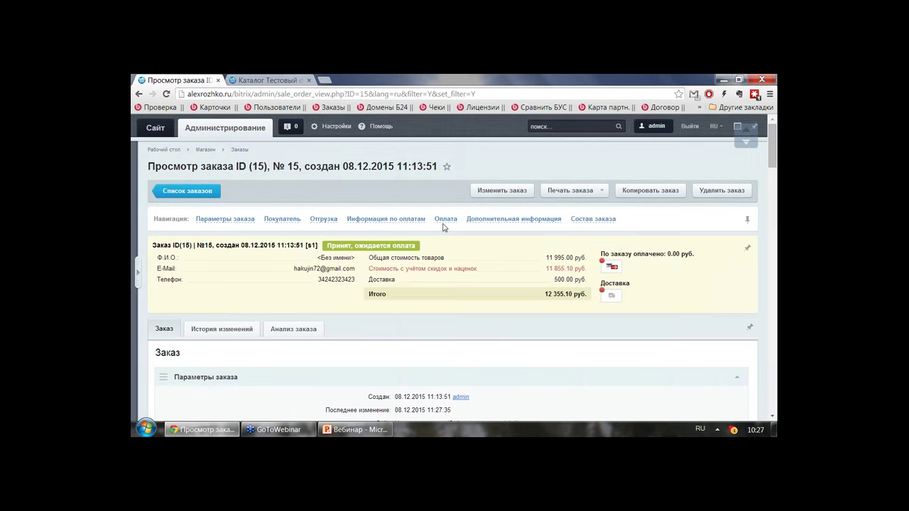
scroll(445, 227, down, 2)
scroll(745, 221, up, 2)
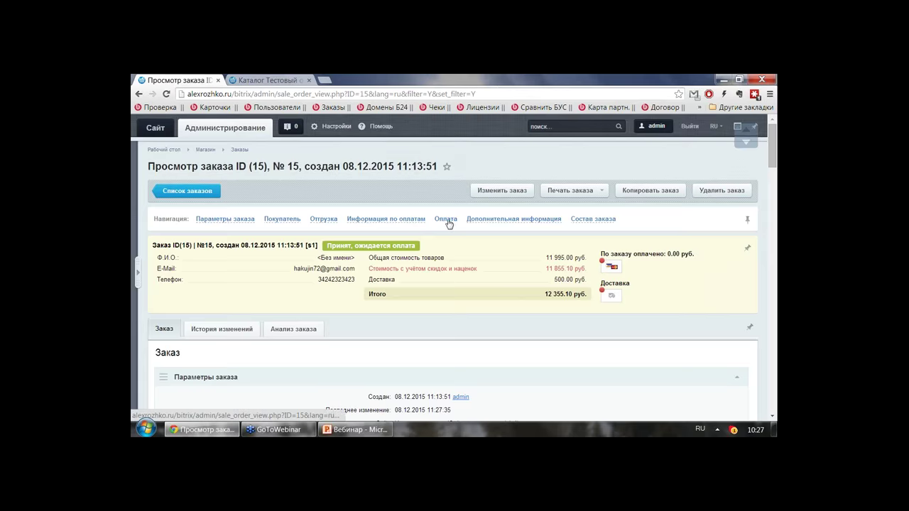
scroll(449, 224, down, 2)
click(449, 129)
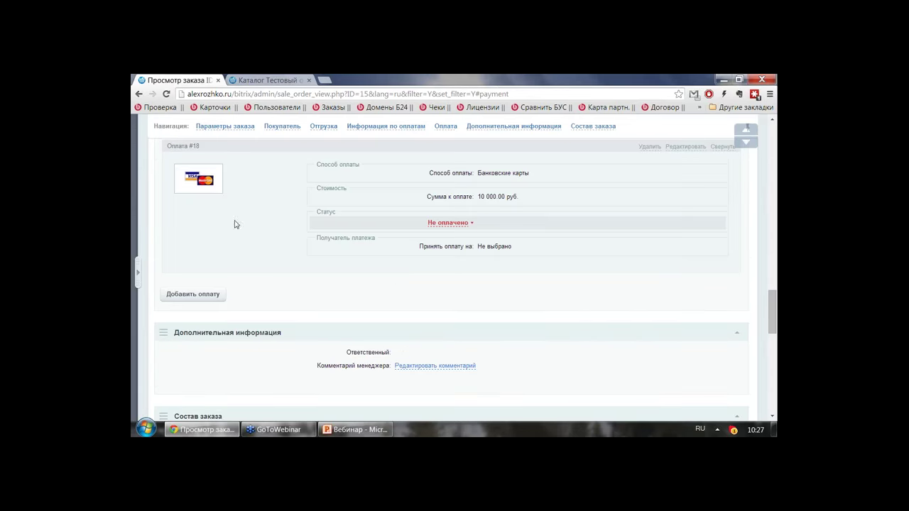
click(209, 294)
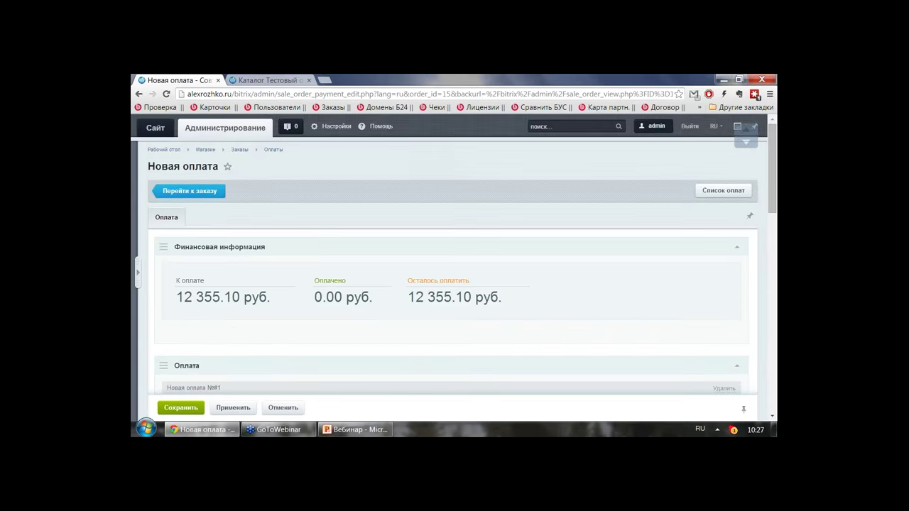
click(560, 230)
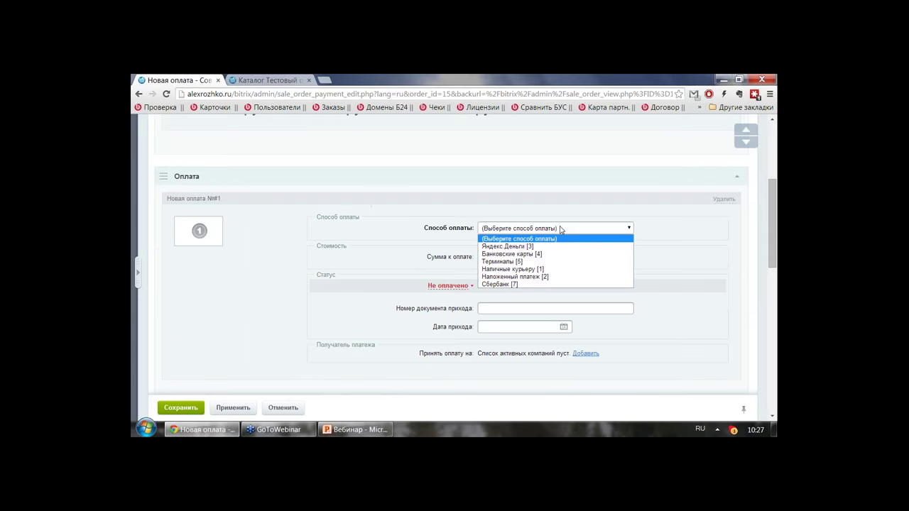
click(526, 269)
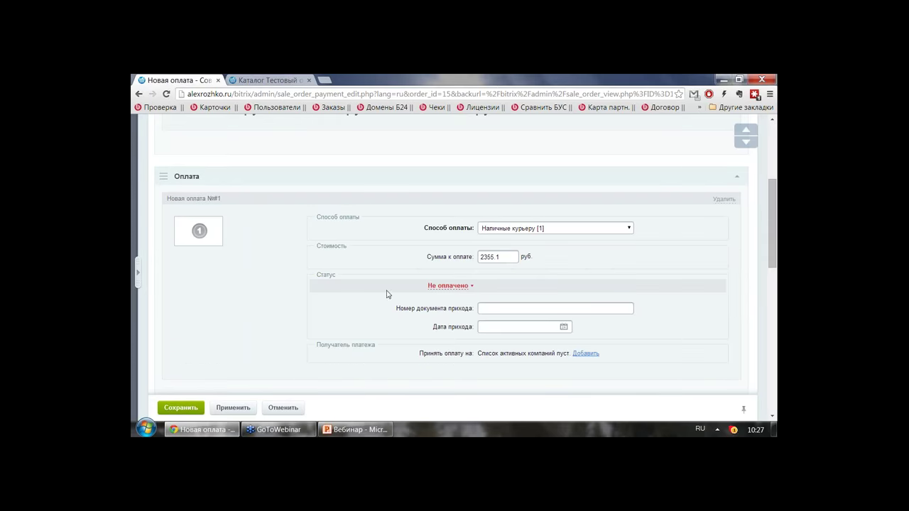
click(175, 408)
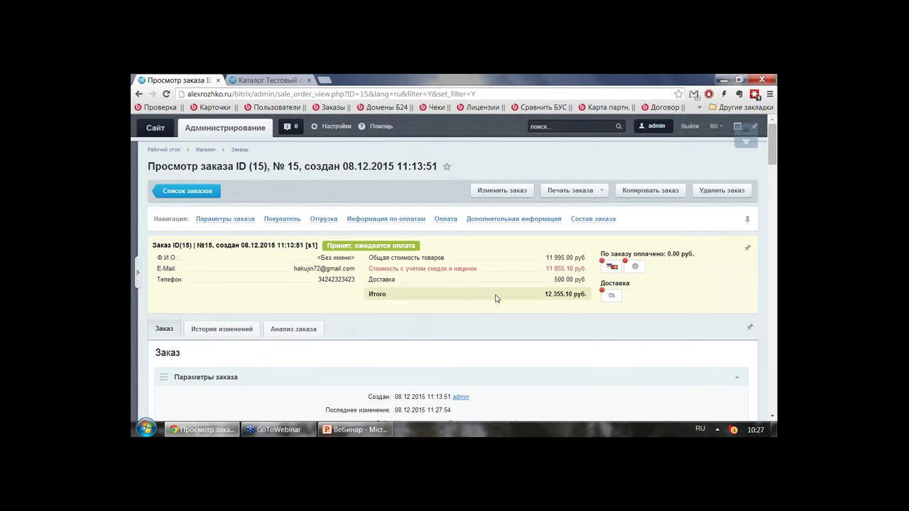
- Examine the order's courier shipment, including its delivery statuses and the quantities of the items to ship
click(613, 295)
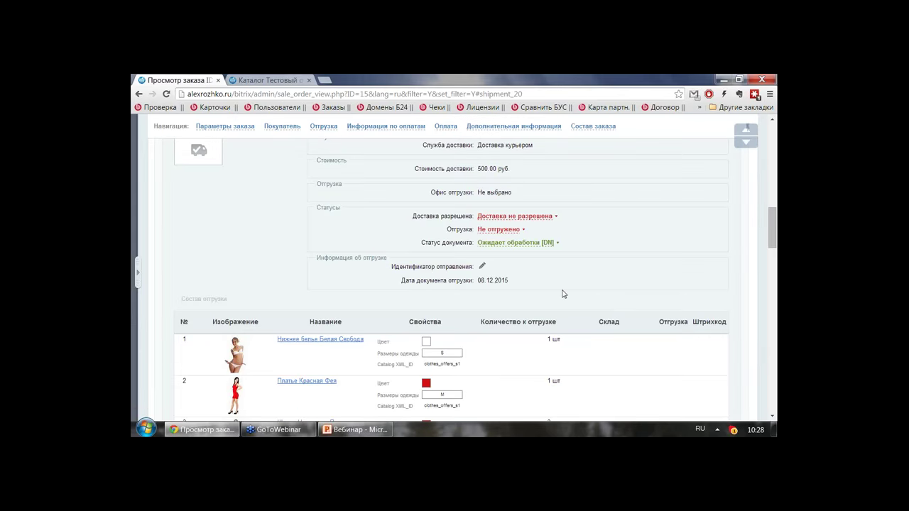
scroll(559, 290, down, 3)
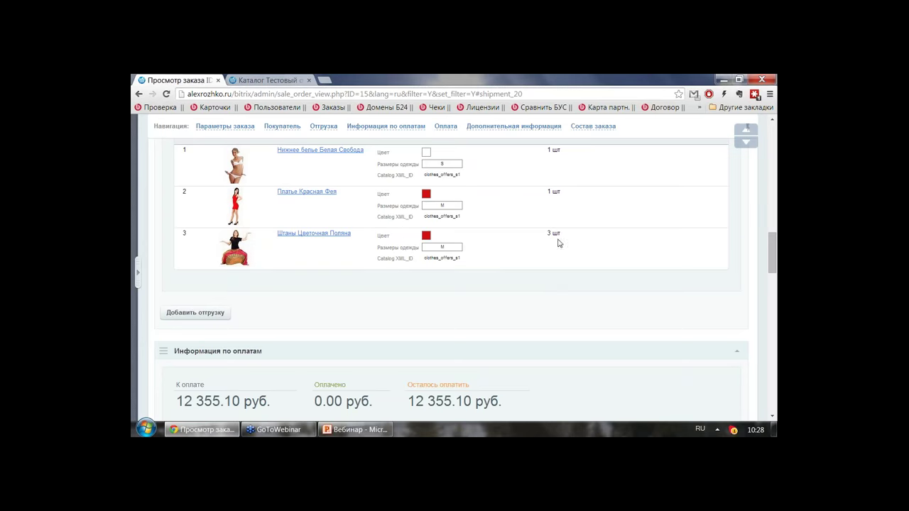
scroll(552, 233, up, 3)
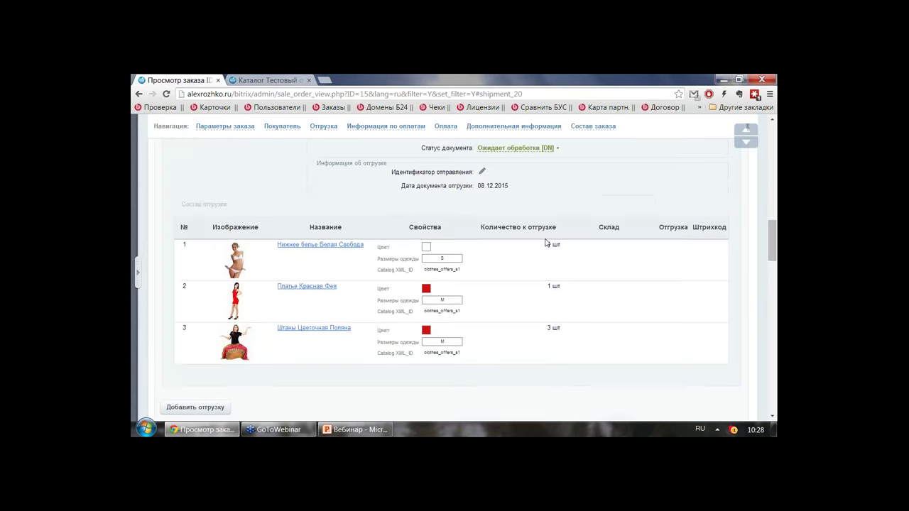
scroll(547, 243, down, 2)
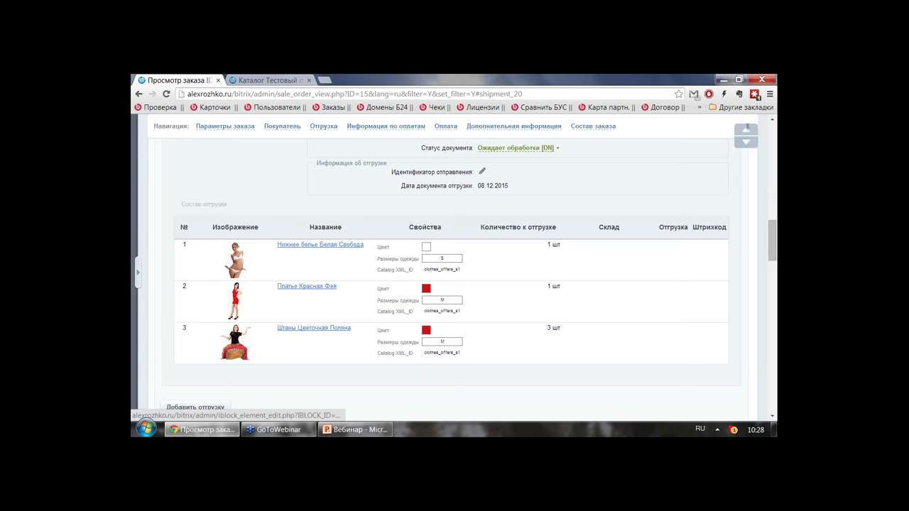
scroll(347, 332, up, 2)
scroll(347, 332, up, 2)
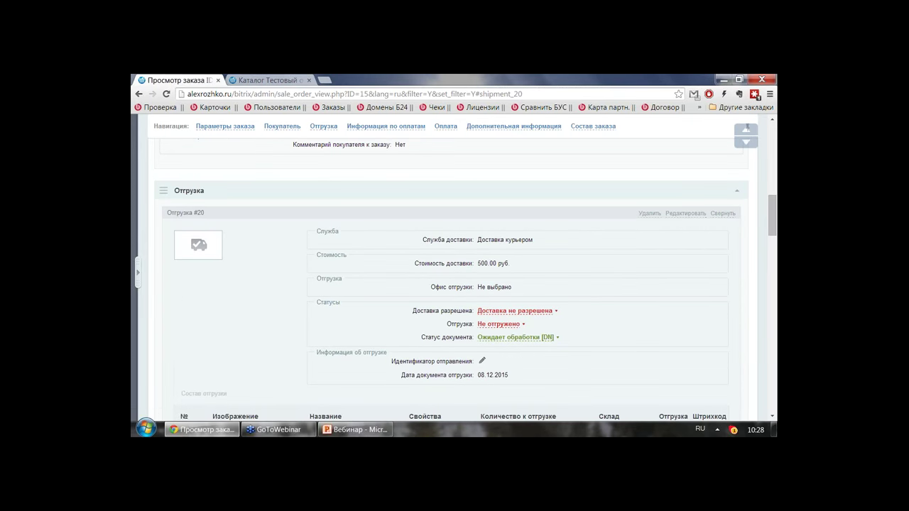
- View the available statuses for the order, keeping the current one selected
click(649, 213)
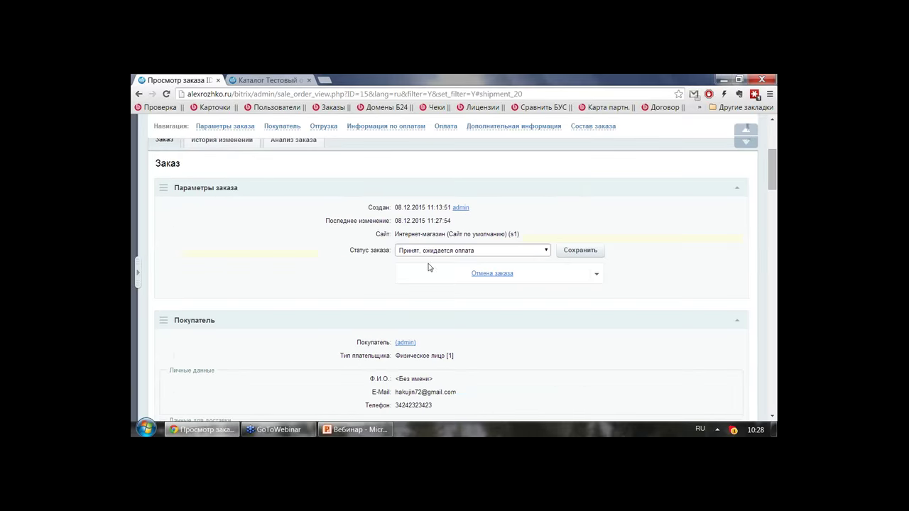
click(487, 250)
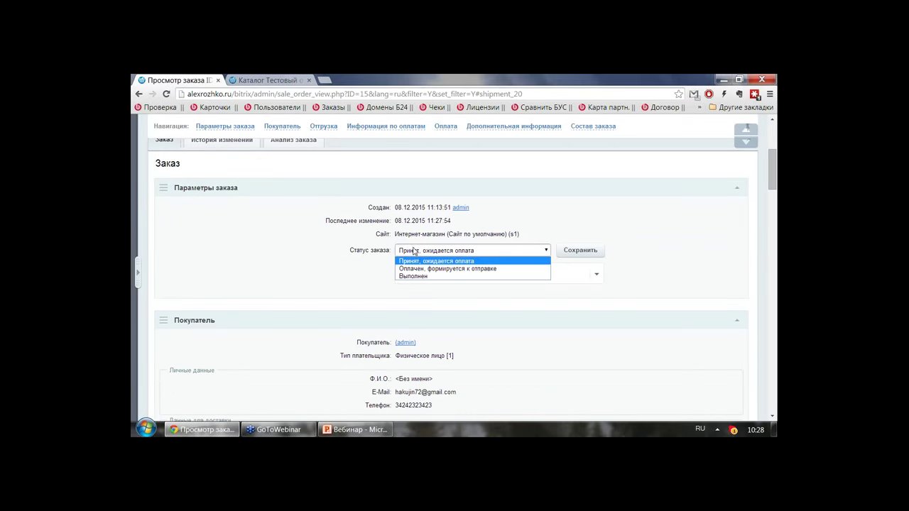
click(373, 250)
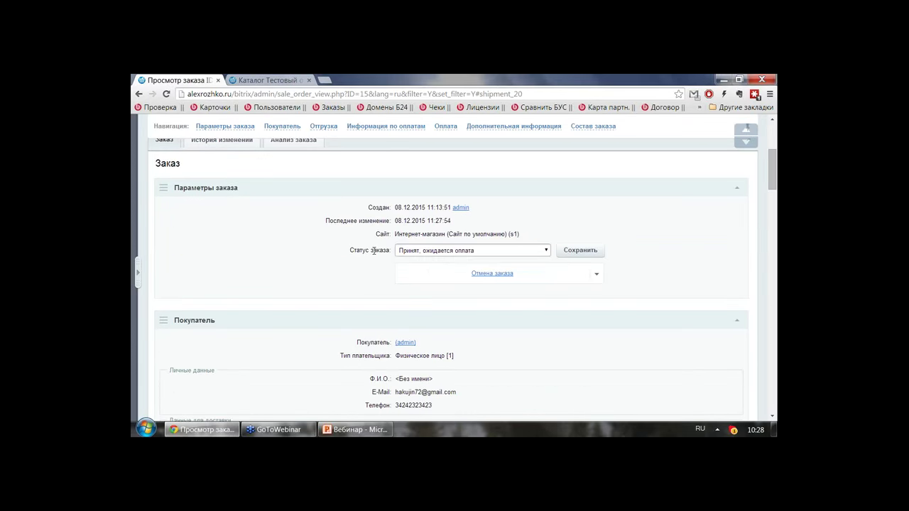
- Mark the order's "Банковские карты" payment as "Оплачено", choosing the order status "Выполнен" and saving
scroll(373, 251, down, 10)
scroll(433, 186, up, 5)
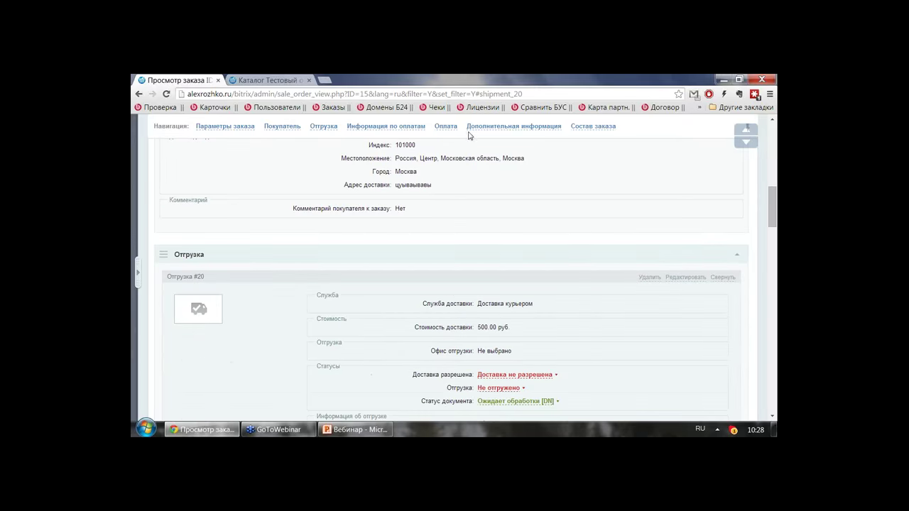
click(445, 127)
click(450, 222)
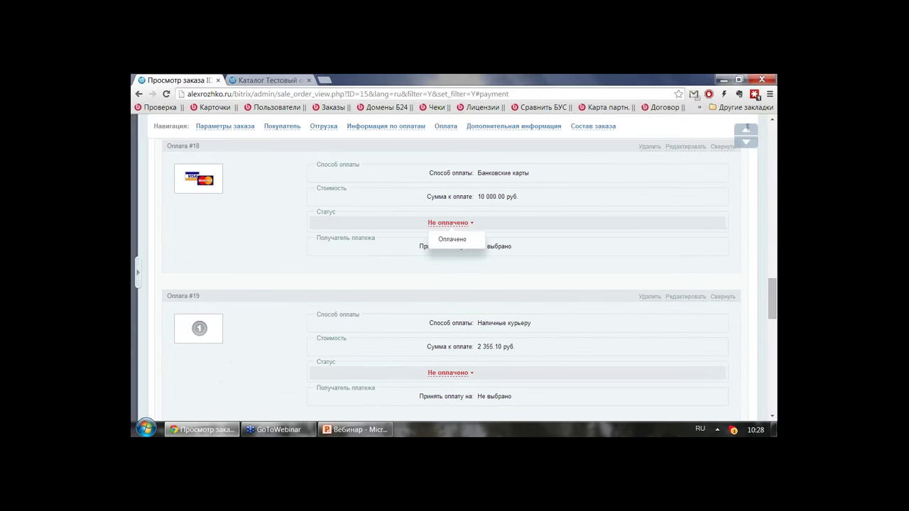
click(452, 239)
click(449, 277)
click(449, 301)
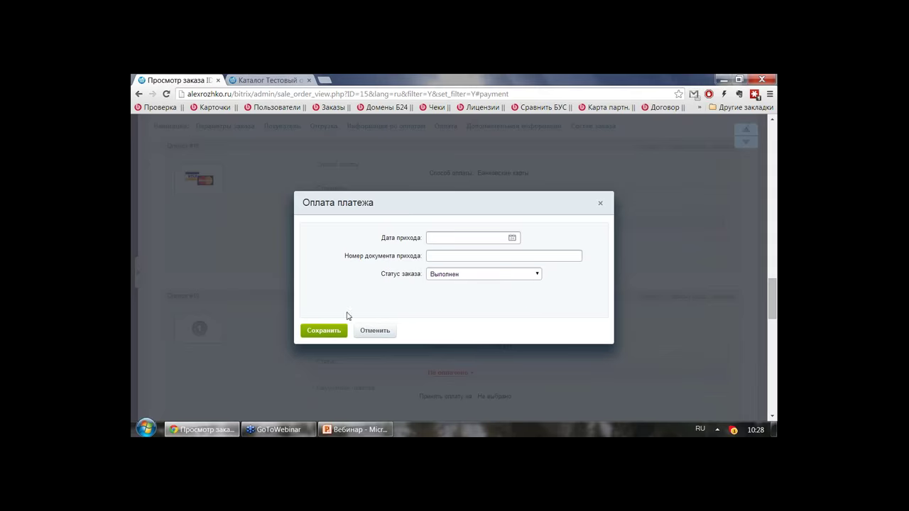
click(334, 330)
- Mark the order's "Наличные курьеру" payment as "Оплачено", choosing the order status "Выполнен" and saving
scroll(425, 279, down, 2)
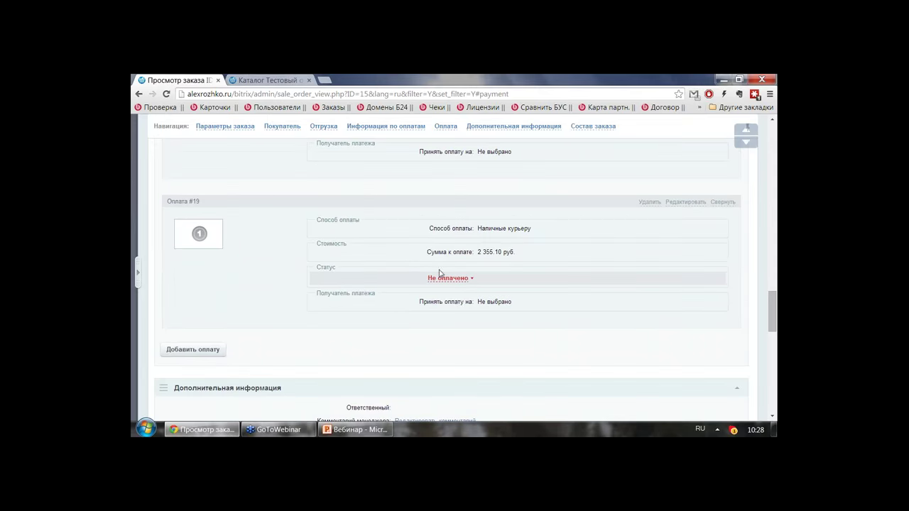
click(439, 276)
click(447, 294)
click(483, 274)
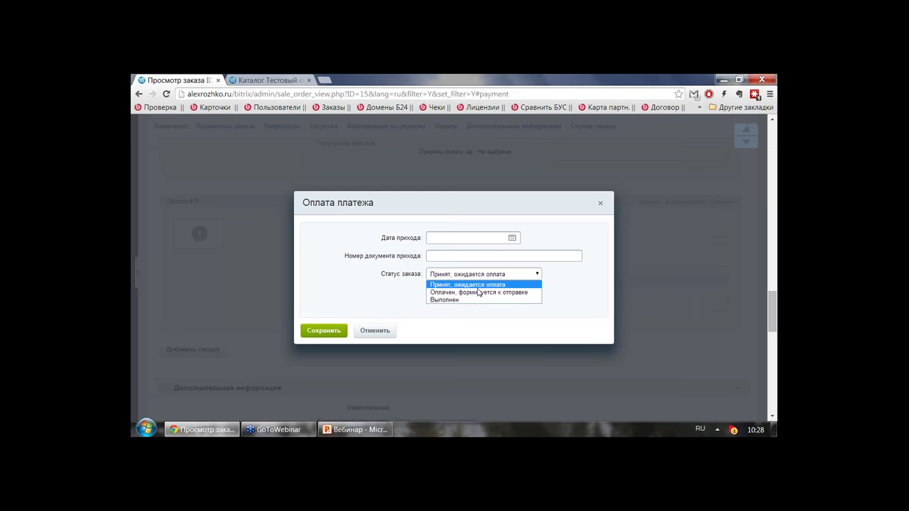
click(461, 300)
click(325, 331)
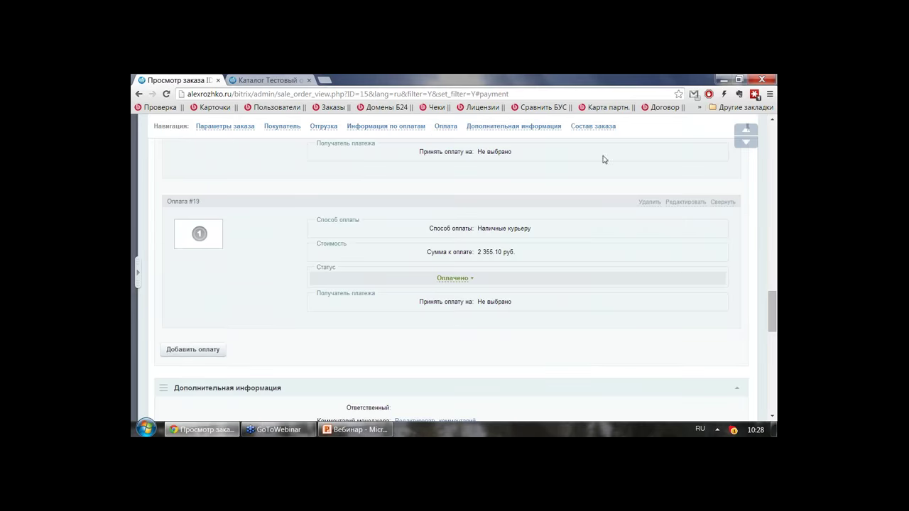
- Check the order summary, set the courier shipment to "Доставка разрешена" and view its shipping status options
scroll(426, 213, up, 5)
click(252, 126)
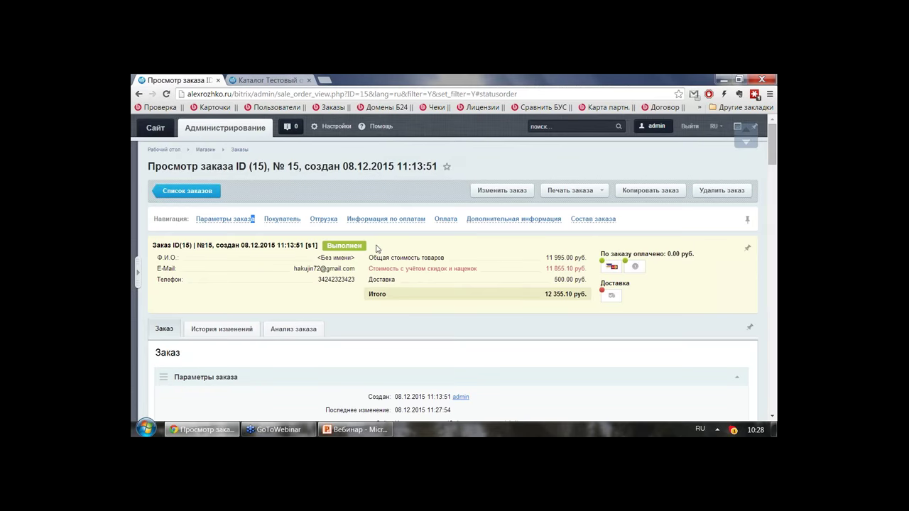
click(611, 299)
click(550, 218)
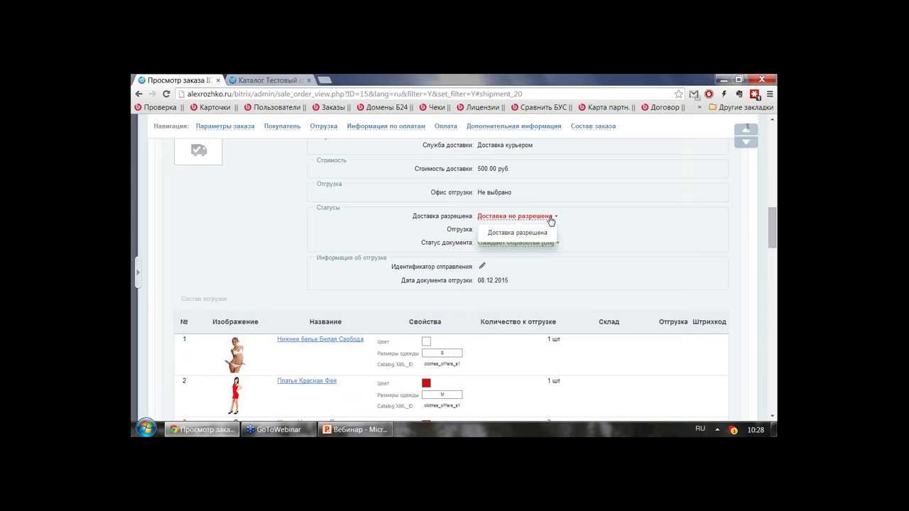
click(541, 233)
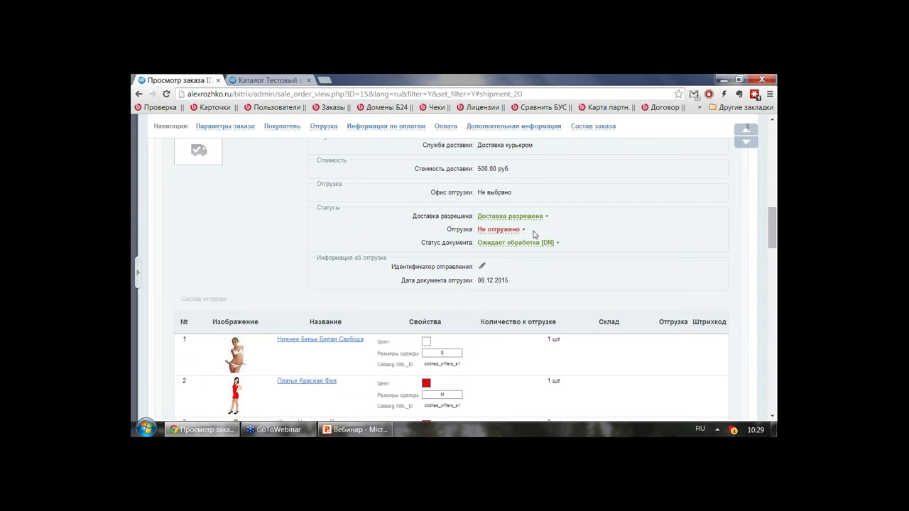
click(522, 230)
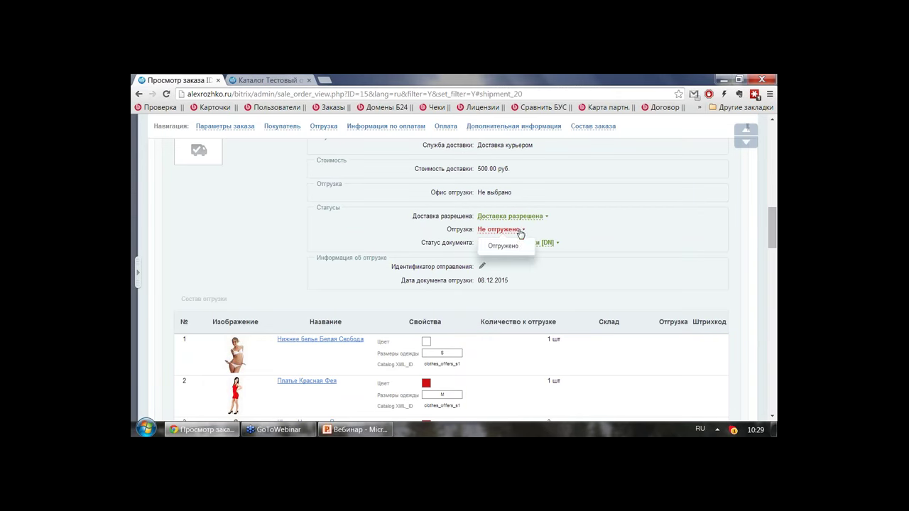
click(575, 241)
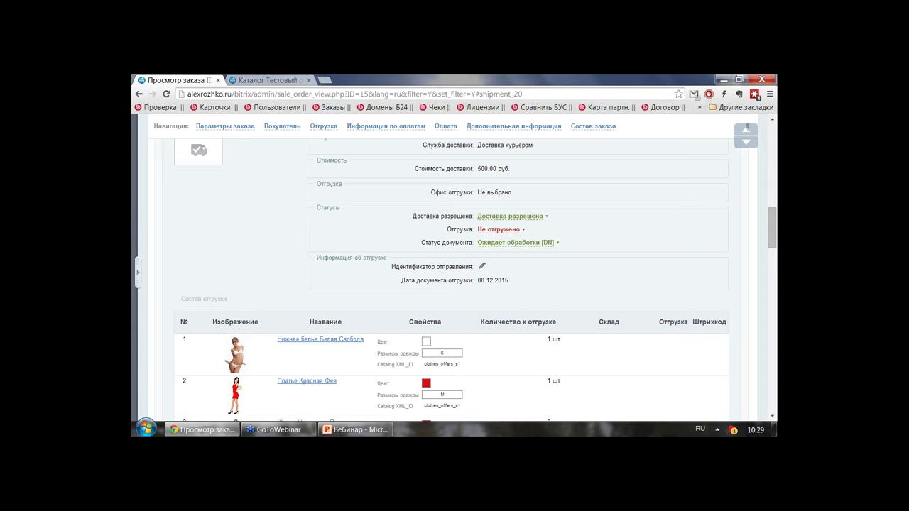
- Open the "Пульс конверсии" marketing report and examine the overall conversion chart and the order totals
scroll(402, 221, up, 4)
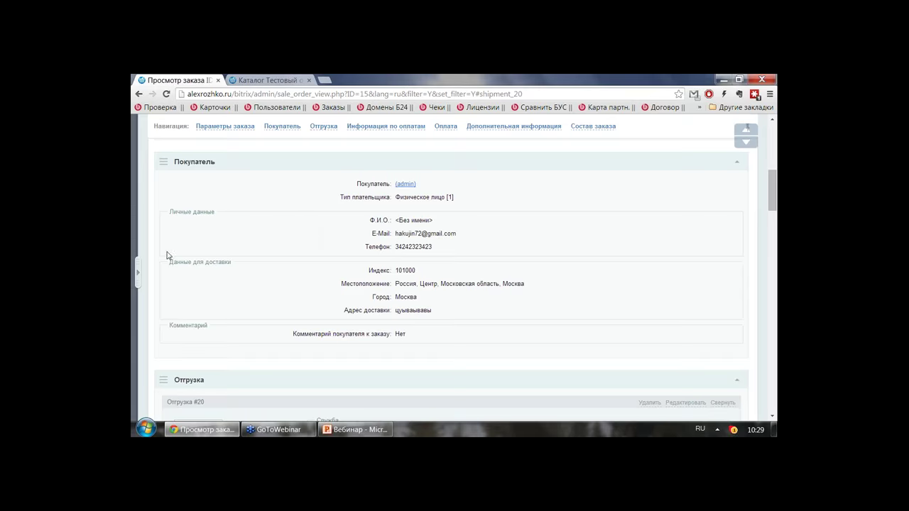
click(138, 271)
scroll(144, 246, up, 5)
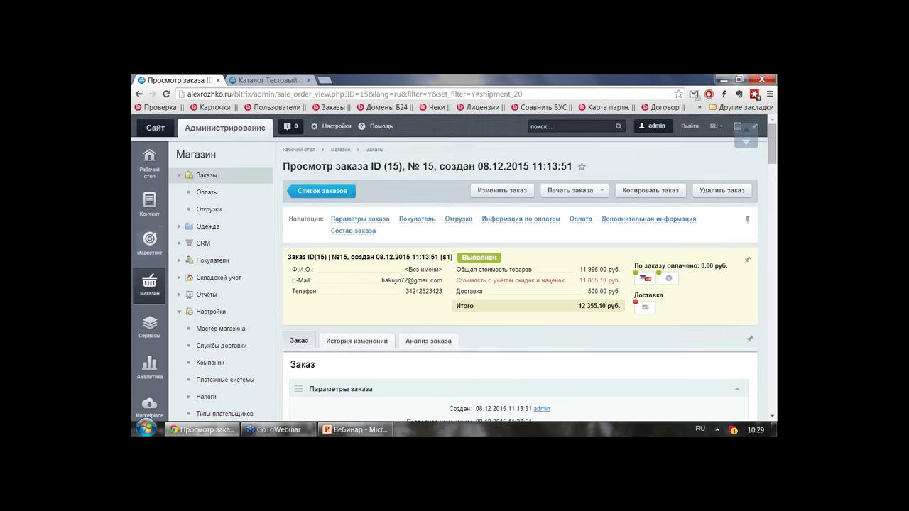
click(150, 241)
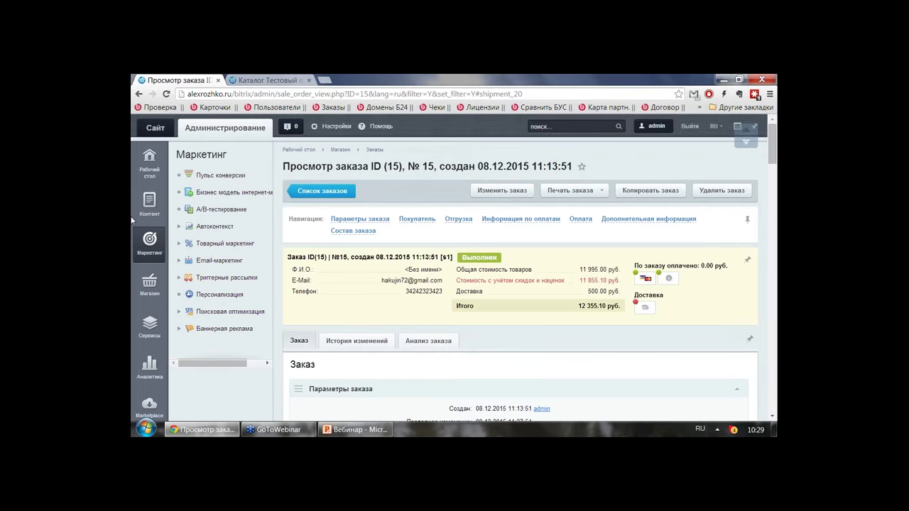
click(220, 174)
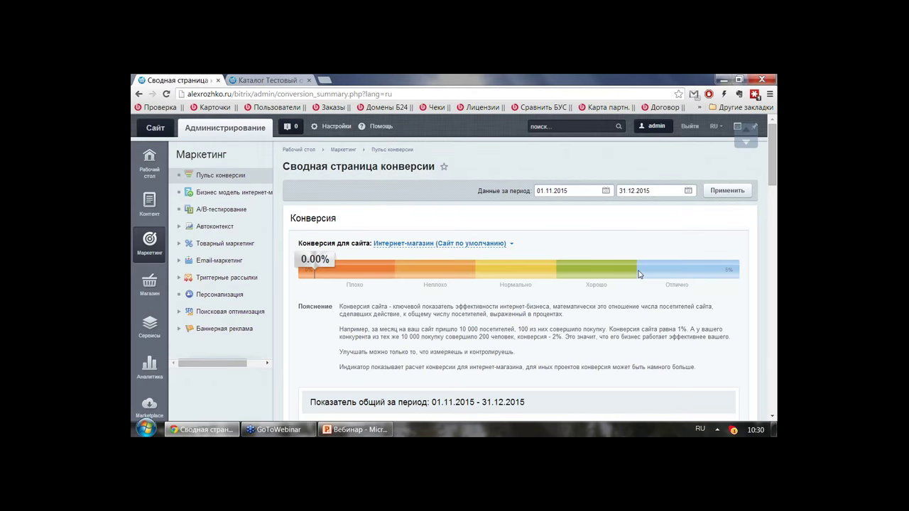
scroll(454, 228, down, 2)
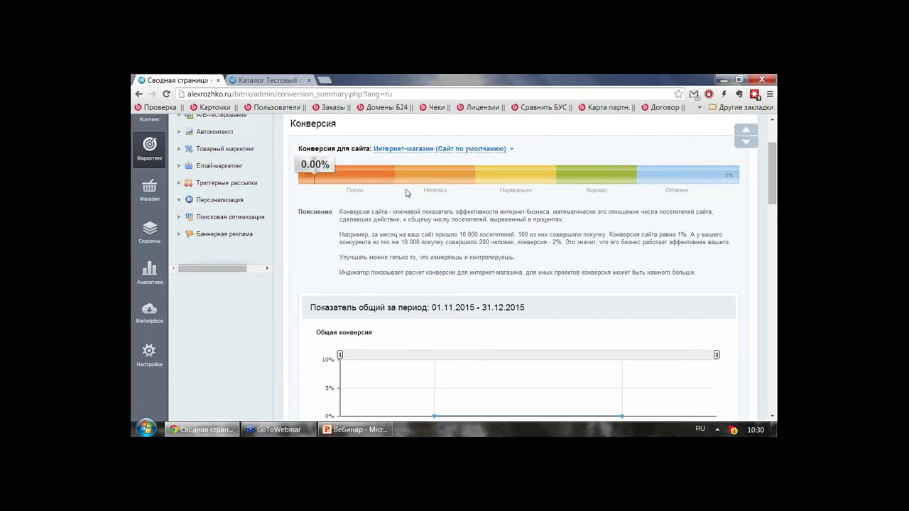
scroll(406, 192, down, 6)
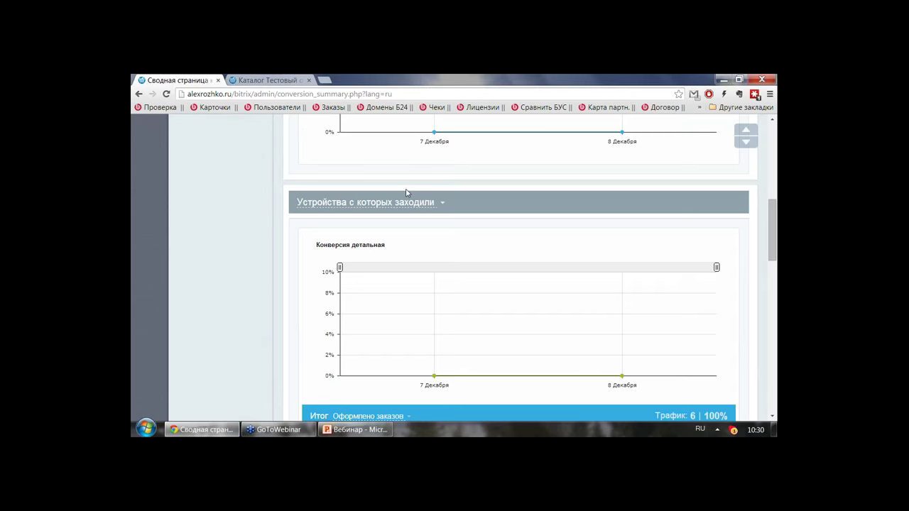
scroll(398, 178, down, 4)
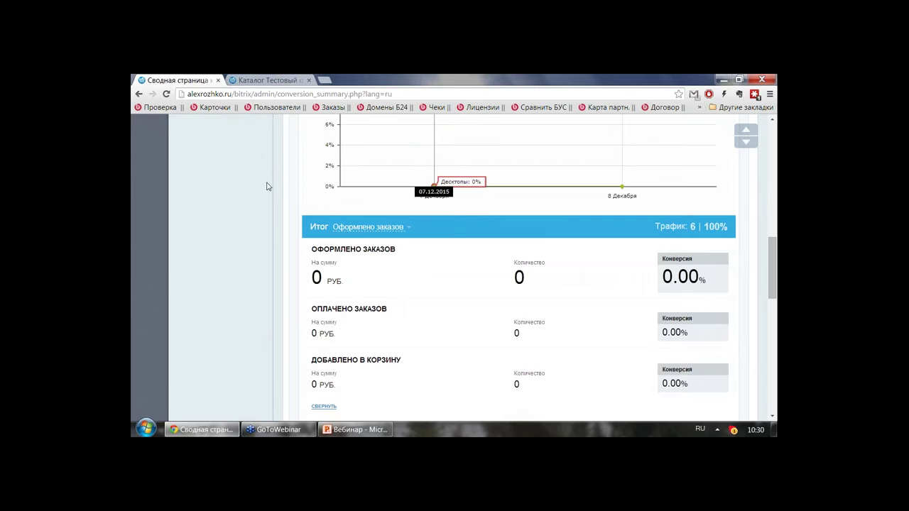
scroll(349, 284, up, 2)
scroll(350, 285, up, 2)
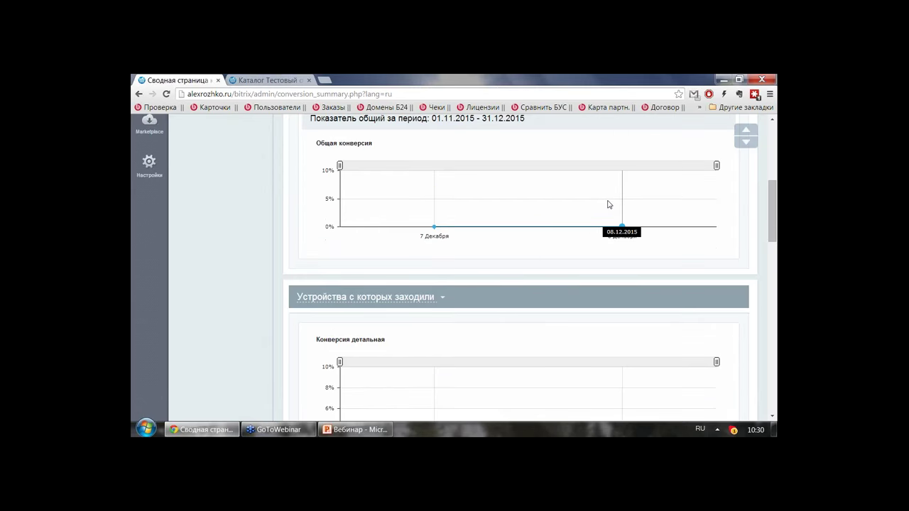
scroll(604, 203, down, 1)
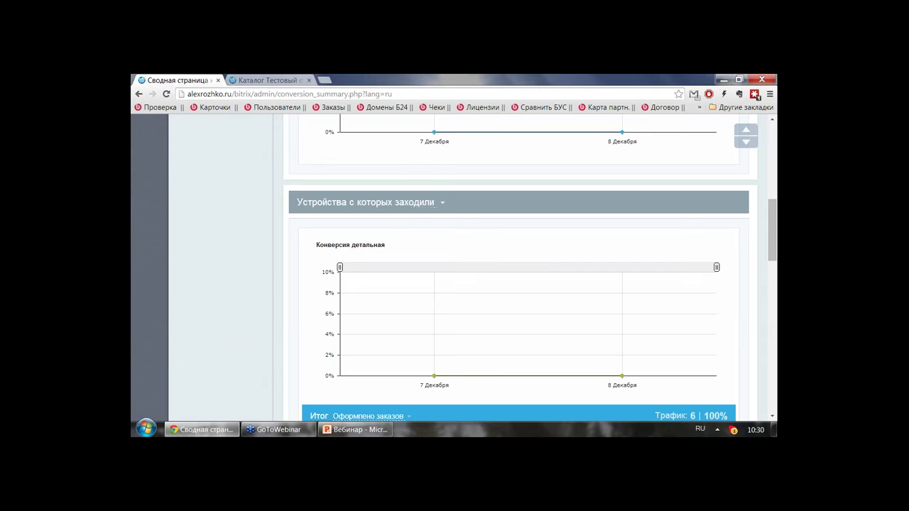
- Break the conversion report down by "Устройства с которых заходили" and examine traffic and orders for each device type
click(432, 203)
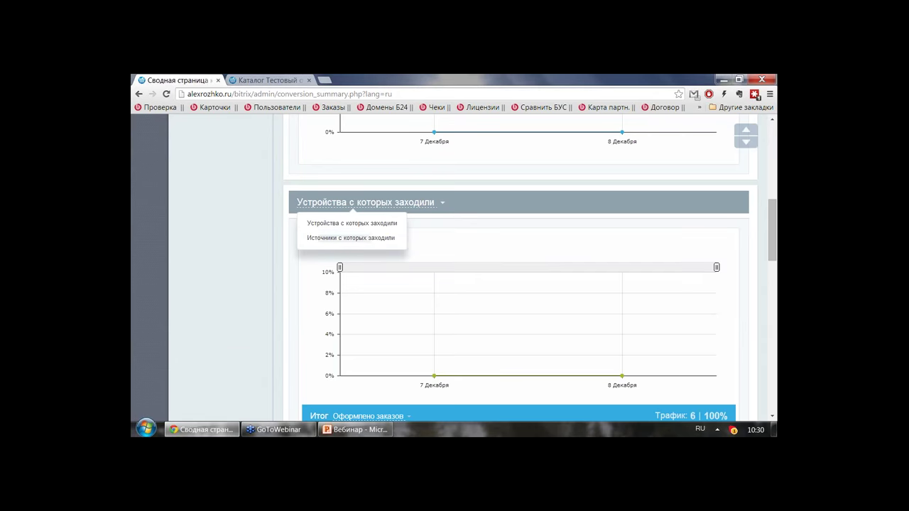
click(378, 223)
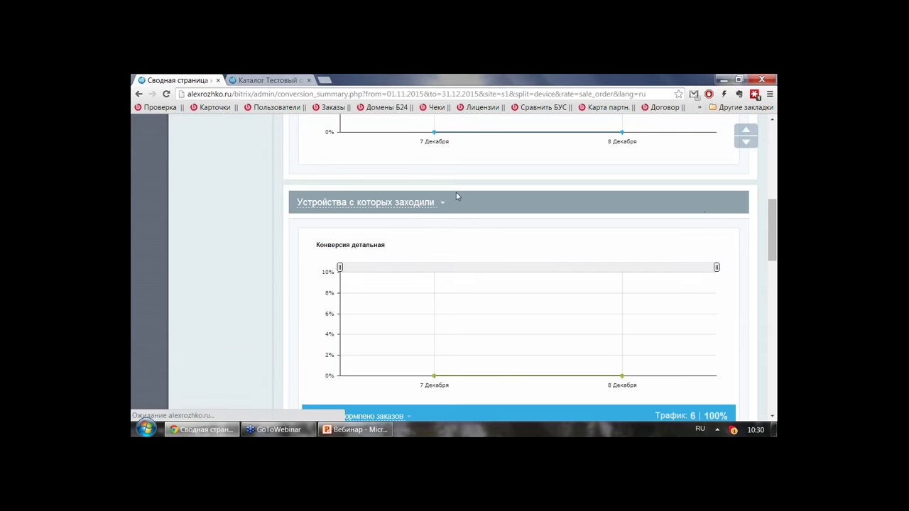
scroll(456, 193, down, 3)
scroll(457, 192, down, 5)
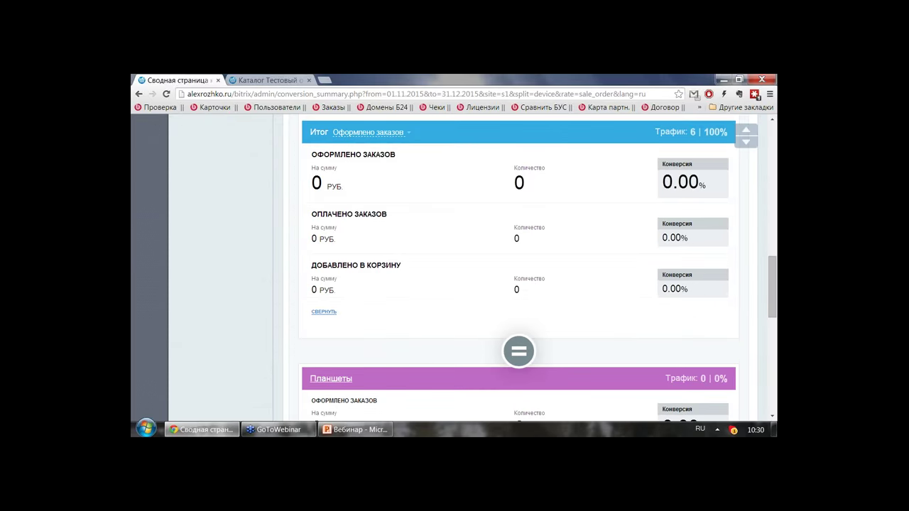
scroll(452, 149, down, 3)
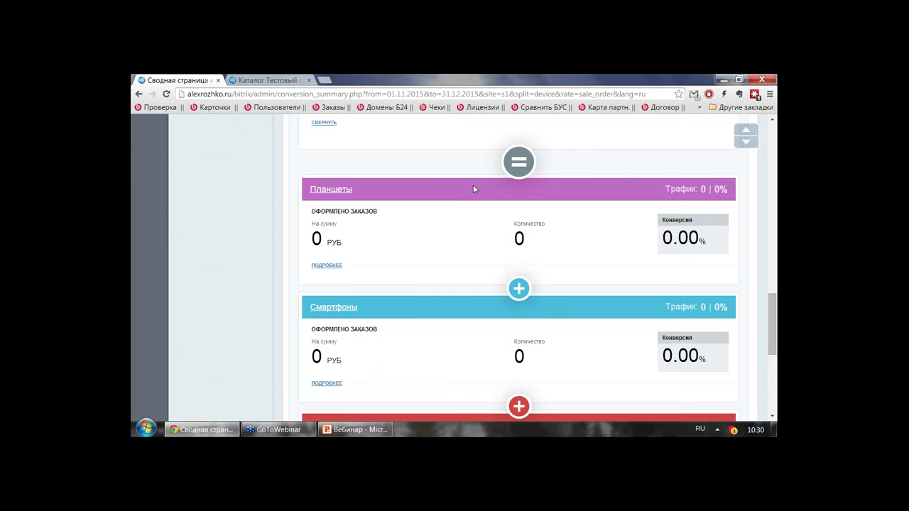
scroll(474, 189, down, 2)
scroll(396, 306, down, 3)
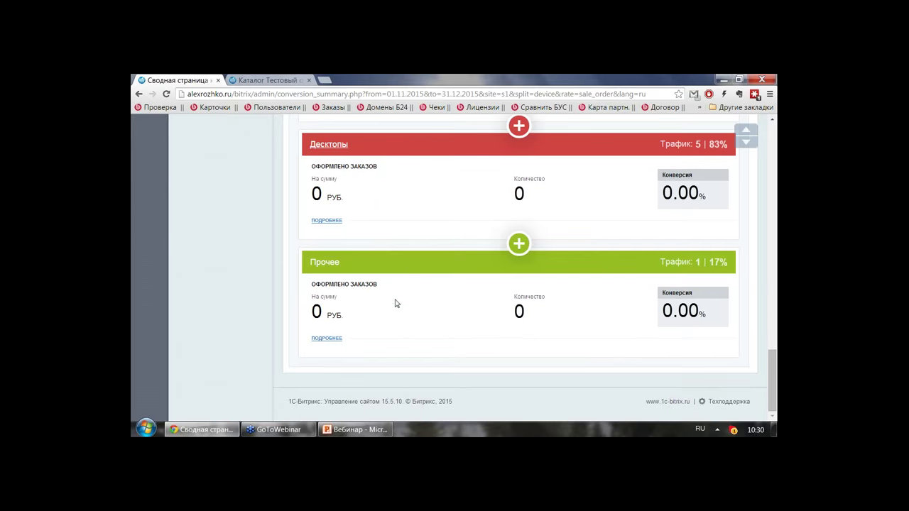
scroll(544, 304, up, 1)
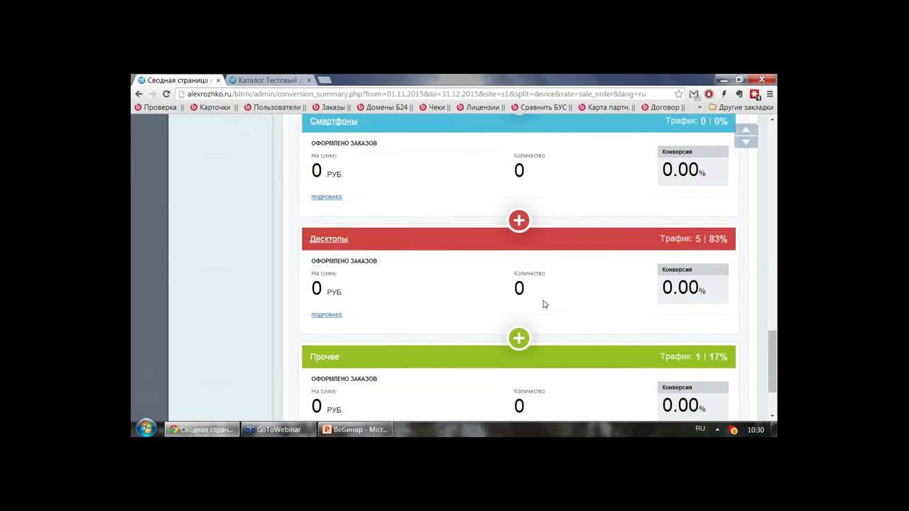
scroll(544, 304, up, 5)
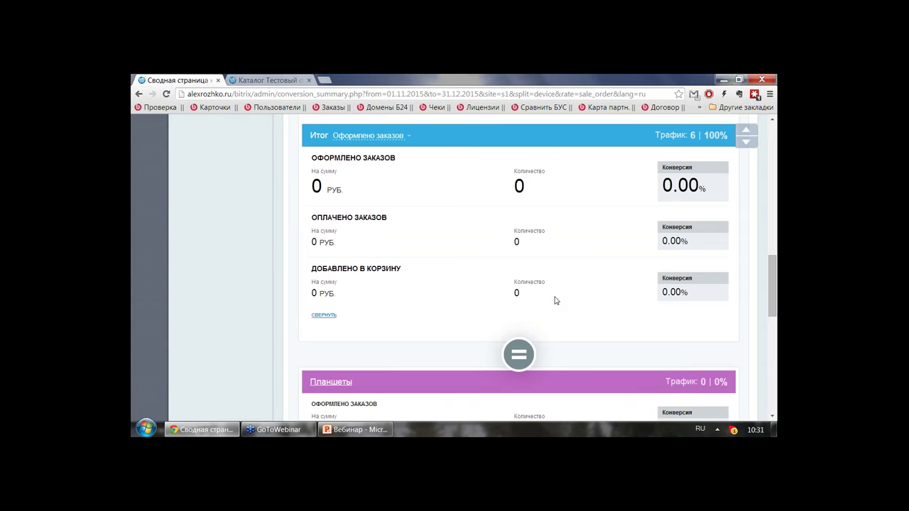
scroll(555, 300, up, 5)
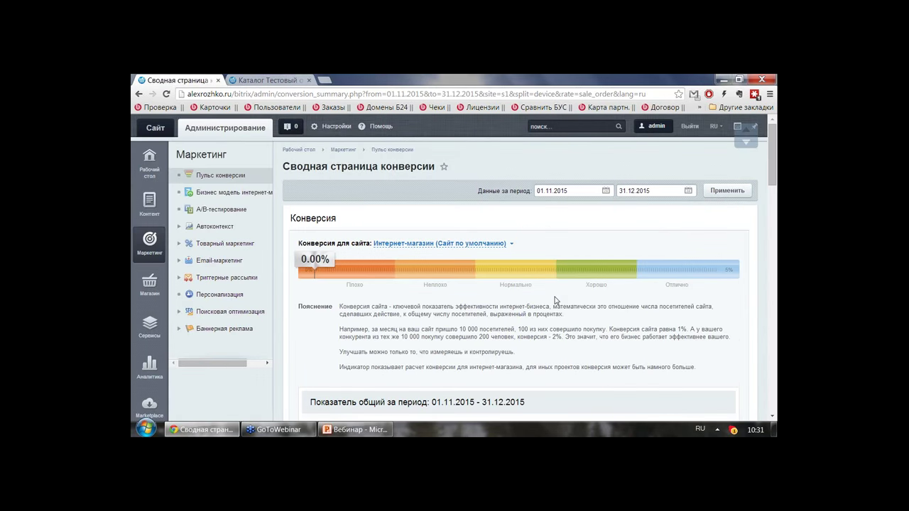
- Open the online store's business model report and enable "Прогноз" mode in its profitability model
click(254, 193)
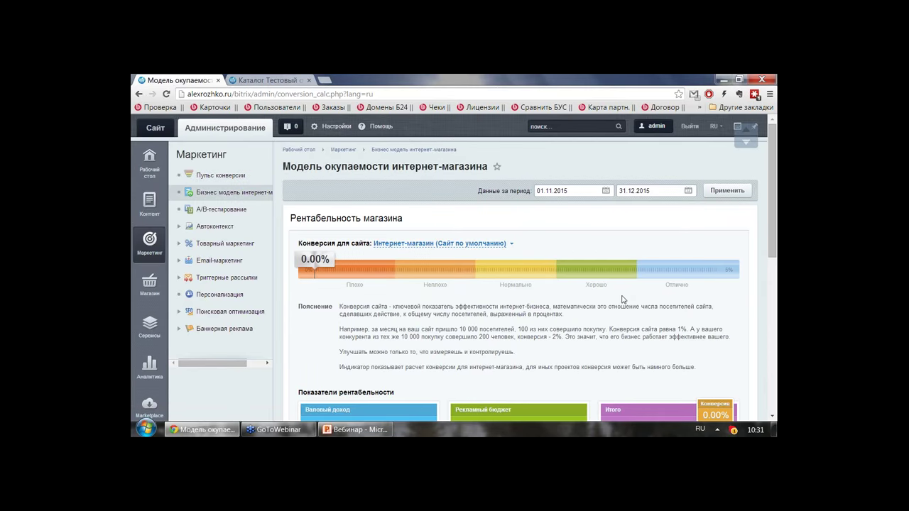
scroll(332, 282, down, 1)
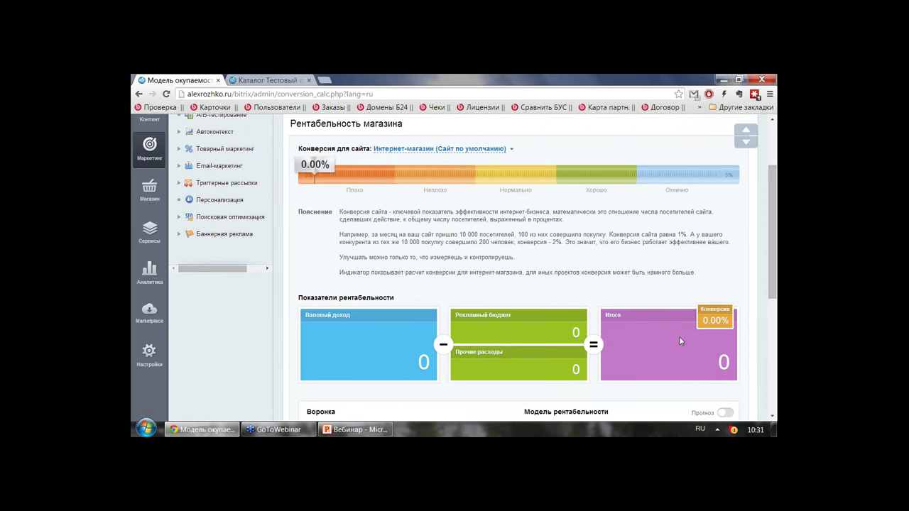
scroll(461, 273, down, 2)
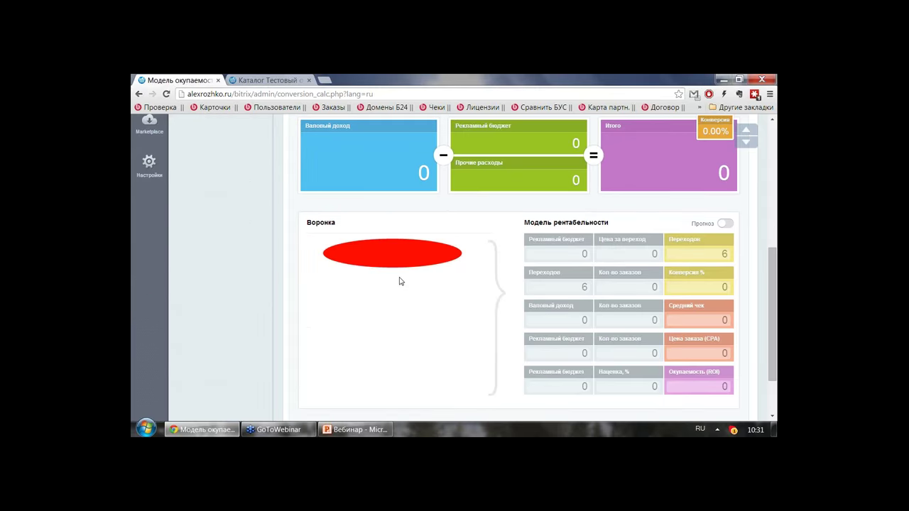
click(726, 223)
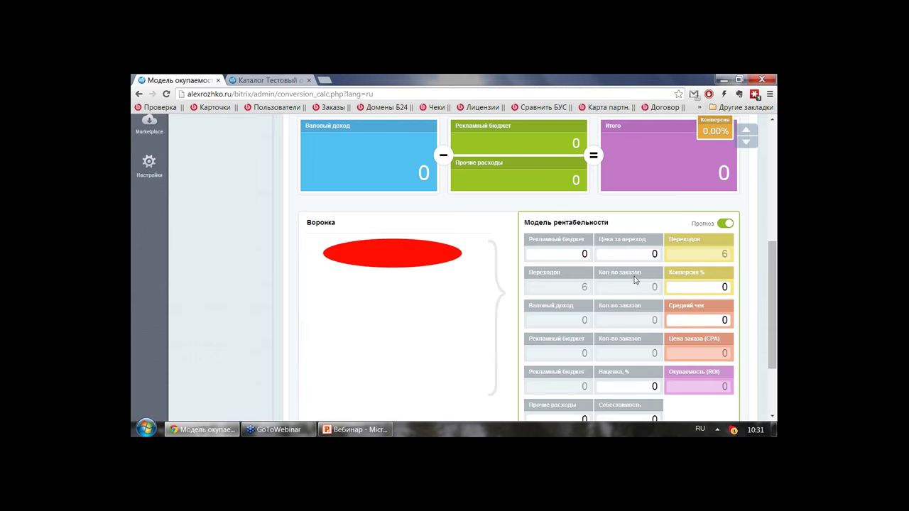
- Set the profitability model's advertising budget ("Рекламный бюджет") to 1000 and price per visit ("Цена за переход") to 2
click(584, 254)
text(1000)
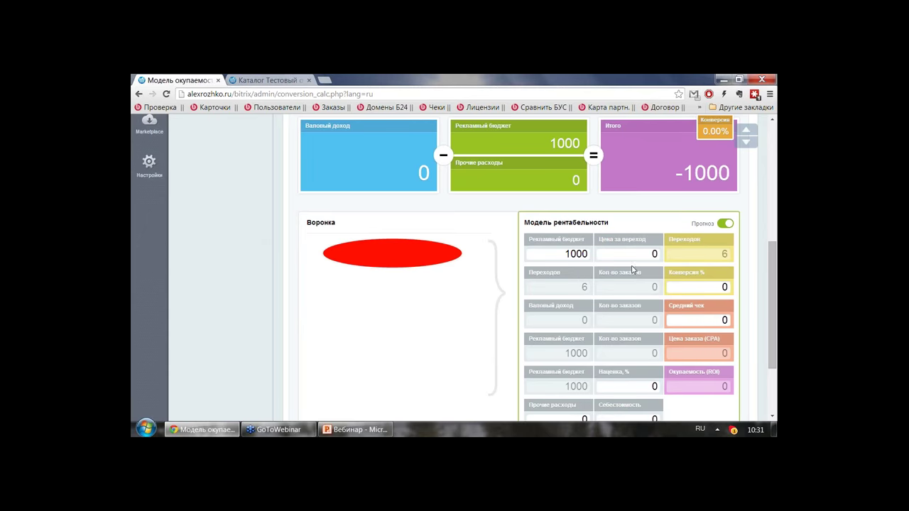
key(Tab)
text(2)
scroll(647, 251, down, 3)
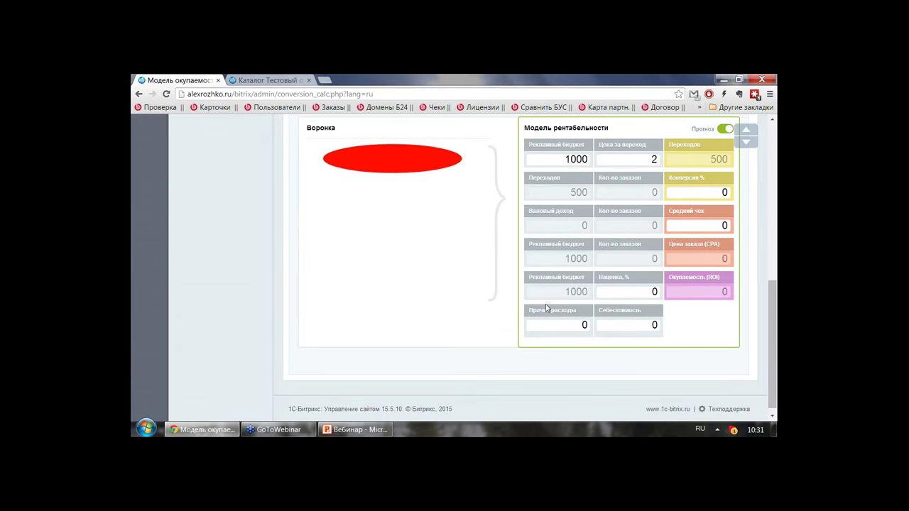
- Set the profitability model's other expenses ("Прочие расходы") to 5000 and markup ("Наценка") to 20%
click(635, 325)
text(000)
click(575, 323)
text(500)
click(627, 326)
text(1000)
key(Delete)
click(641, 288)
text(2)
click(648, 325)
text(100)
- Set the profitability model's conversion ("Конверсия") to 1% and average order value ("Средний чек") to 2000
double_click(723, 192)
text(1)
click(724, 226)
text(200)
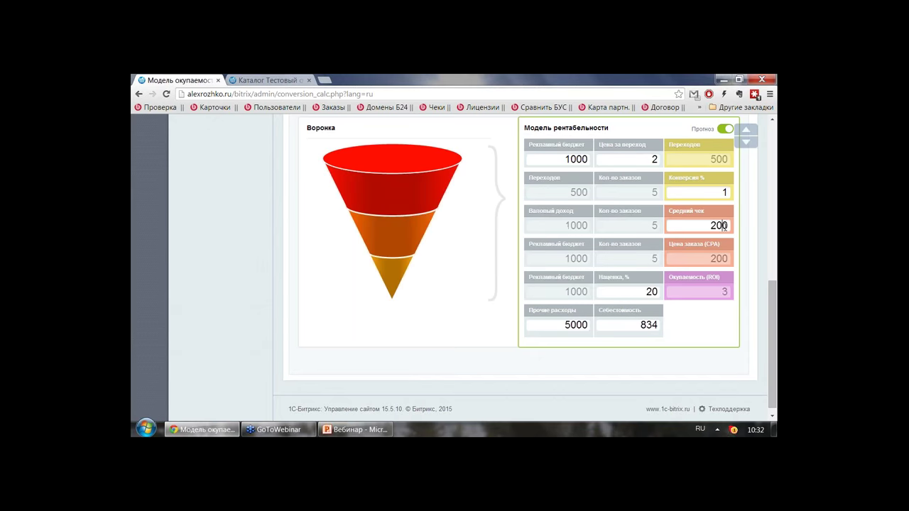
text(0)
- Examine the profitability indicators for gross income, advertising budget, other expenses and the resulting total
scroll(703, 319, up, 3)
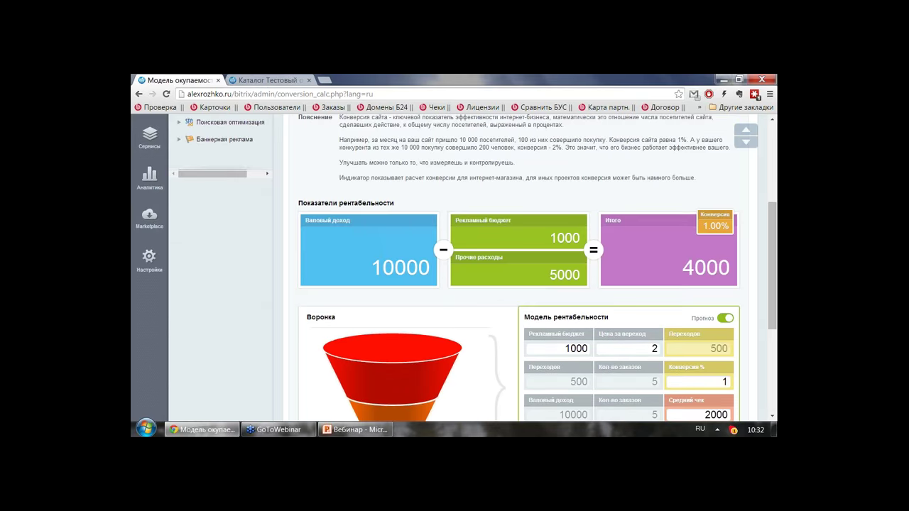
scroll(700, 268, down, 2)
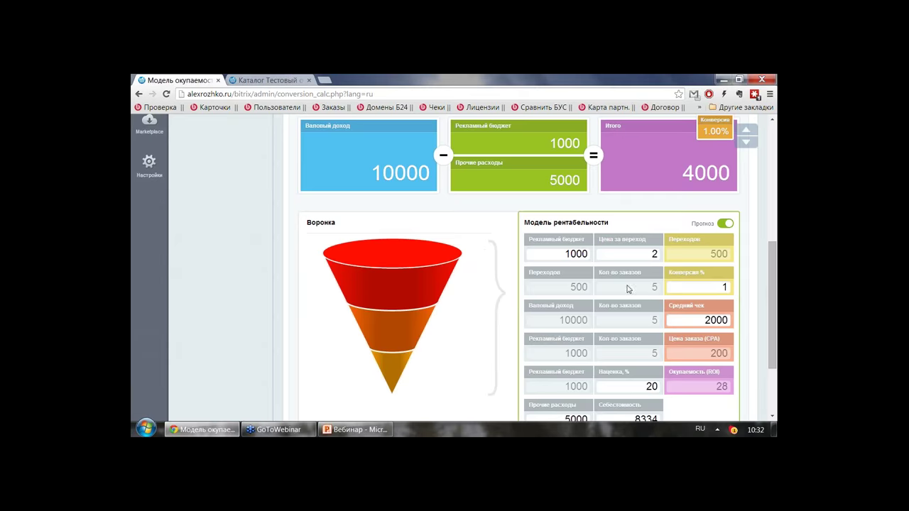
scroll(384, 252, up, 2)
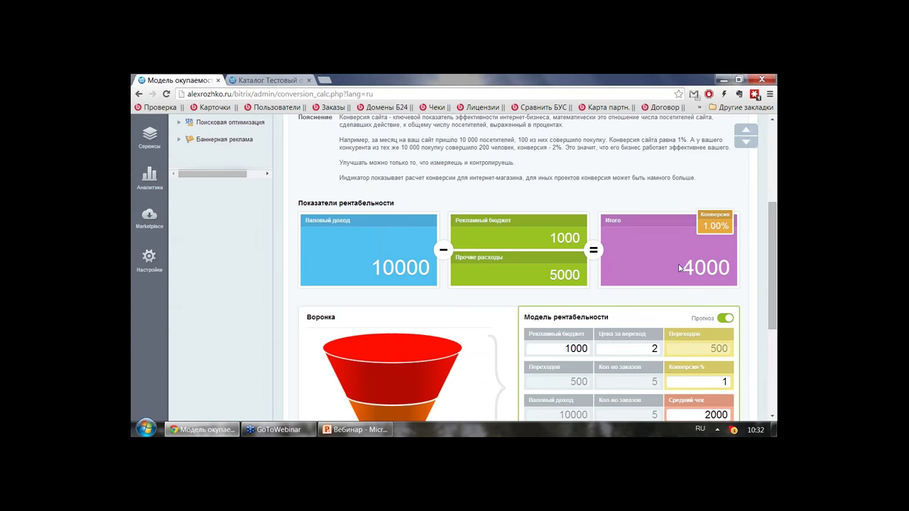
drag(682, 268, 731, 268)
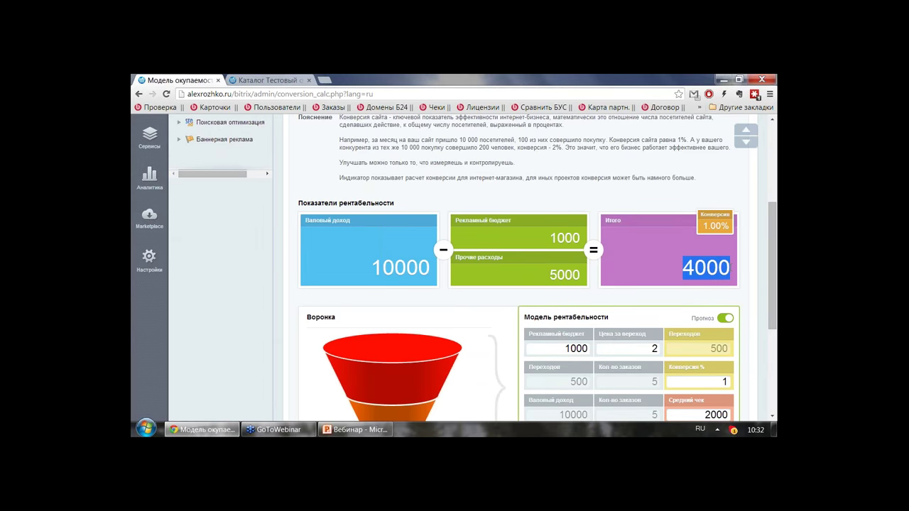
click(730, 268)
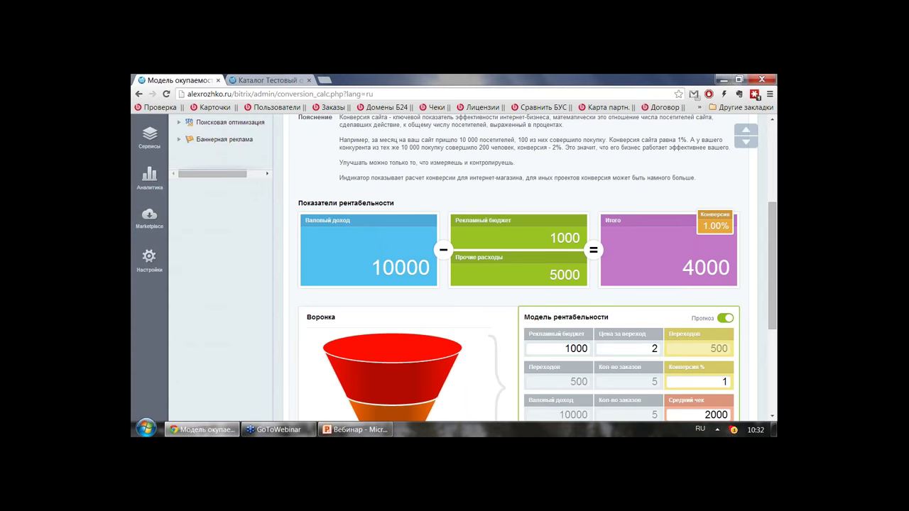
- Try an advertising budget of 10000 in the profitability model and restore it to 1000
click(577, 348)
text(0)
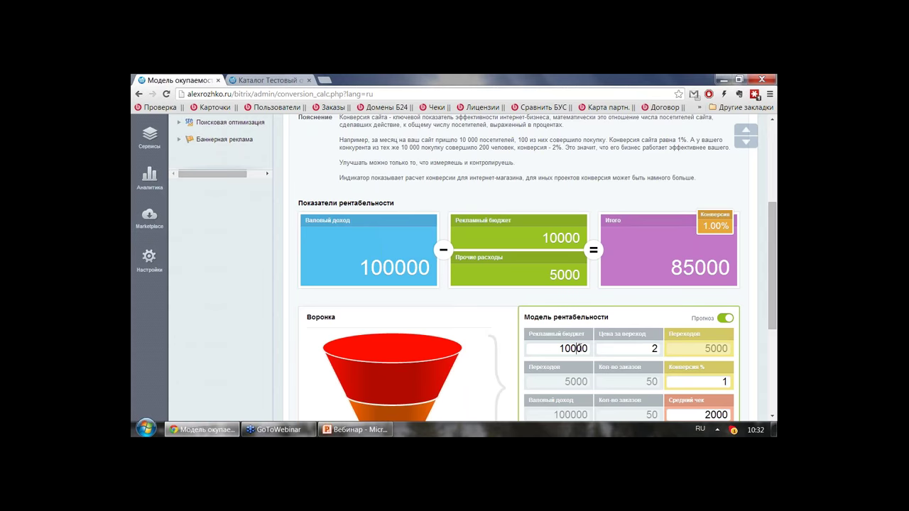
key(BackSpace)
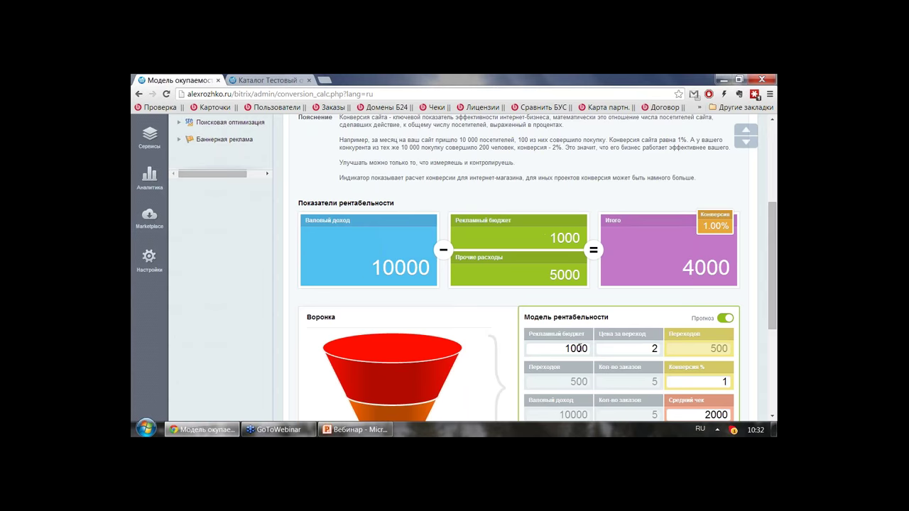
- Set the forecast's conversion to 2% and its advertising budget to 10000
double_click(724, 382)
text(2)
click(570, 348)
text(0)
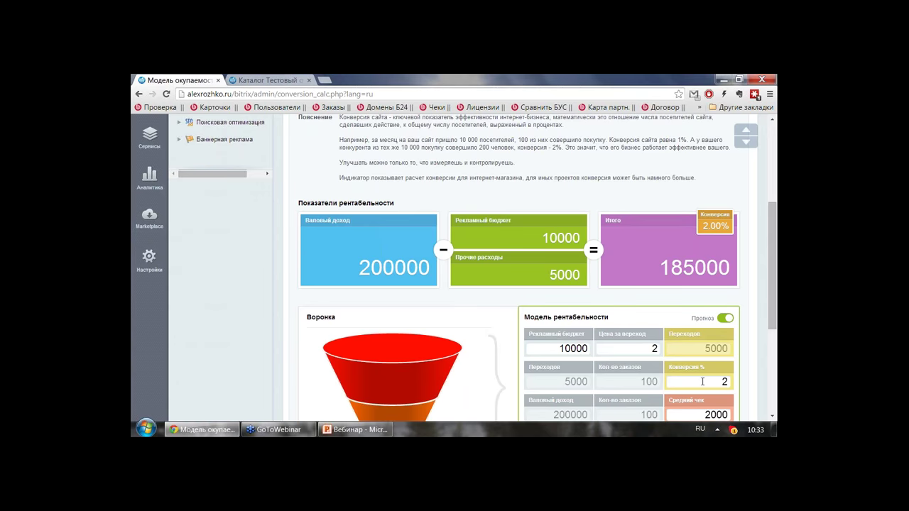
- Set the forecast's conversion to 3% and check the store's position on the conversion rating scale
double_click(703, 381)
text(3)
scroll(637, 222, up, 3)
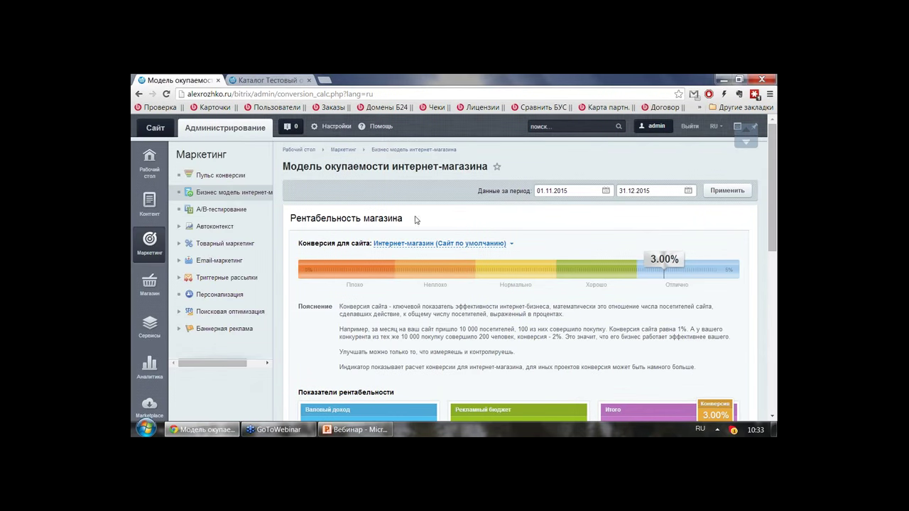
- Open the "A/B-тестирование" marketing section and start the "Новый дизайн" test to reach its parameters
click(221, 210)
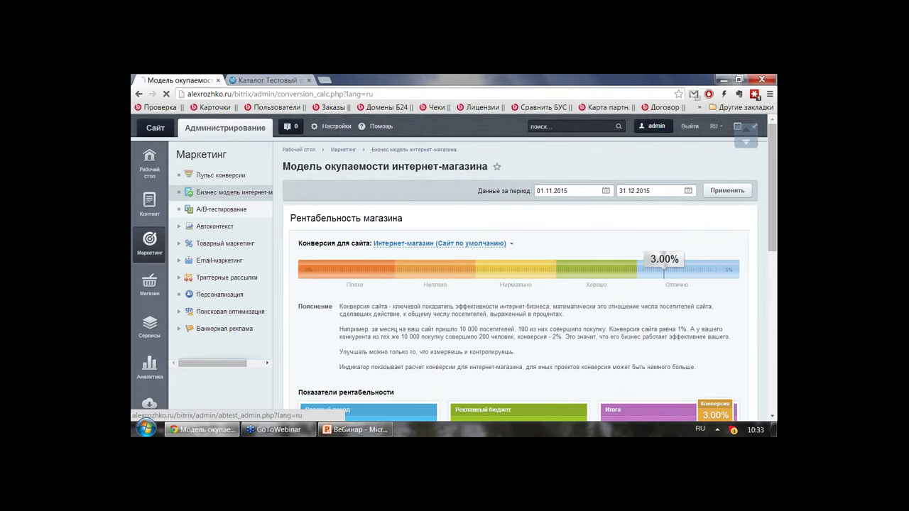
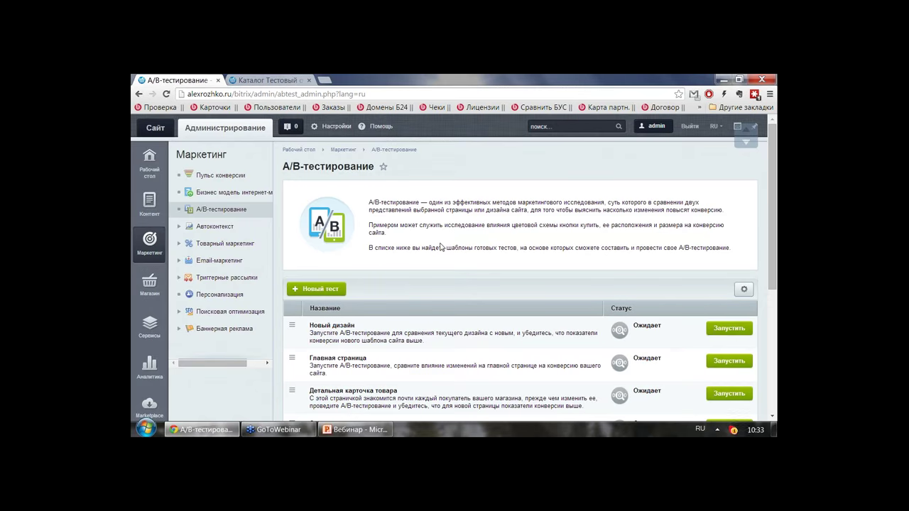
scroll(440, 247, down, 2)
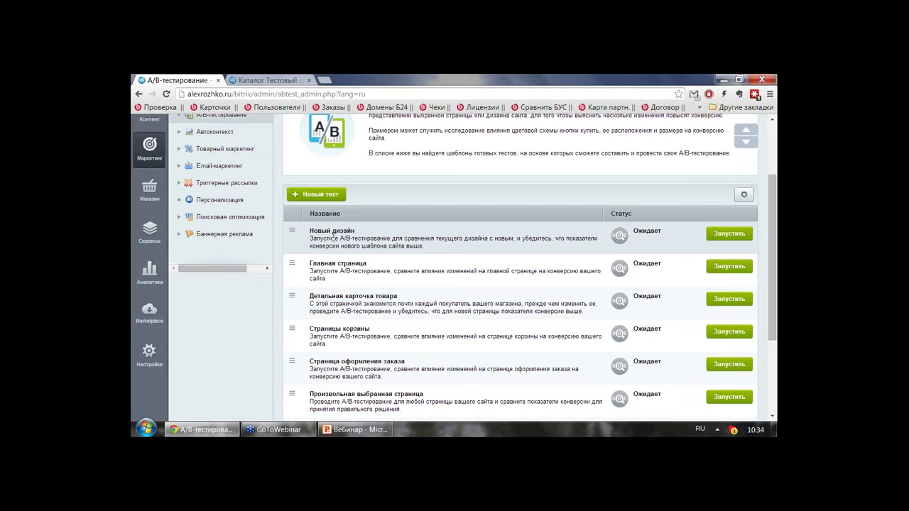
click(712, 240)
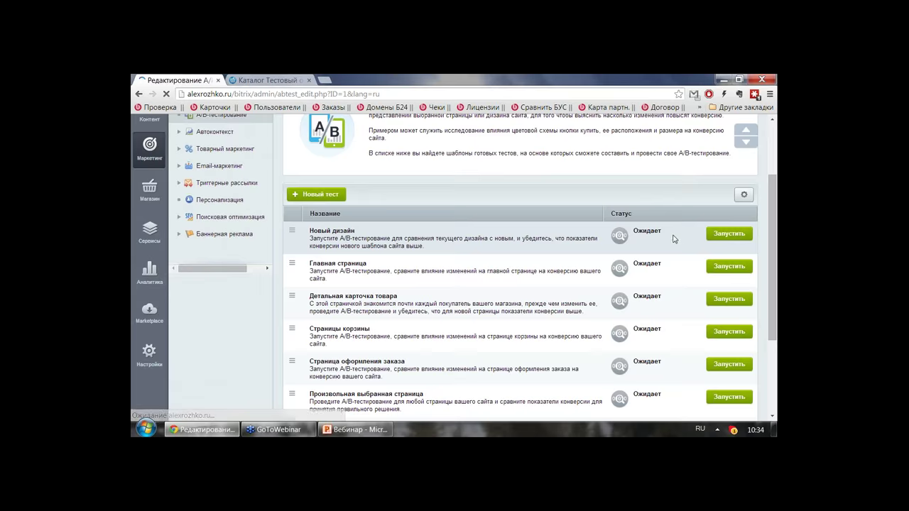
- Review the "Новый дизайн" test parameters and set its traffic share ("Трафик на тест") to 100%
scroll(577, 265, down, 2)
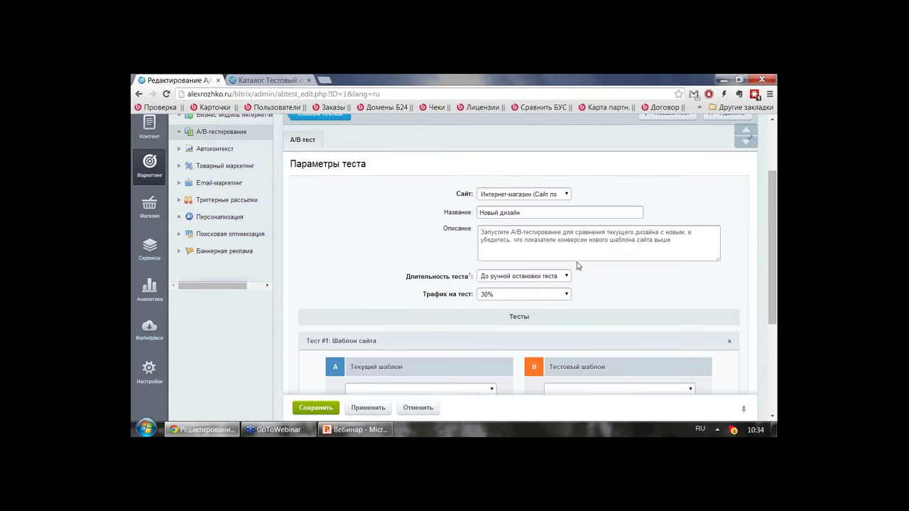
click(528, 212)
scroll(400, 215, down, 2)
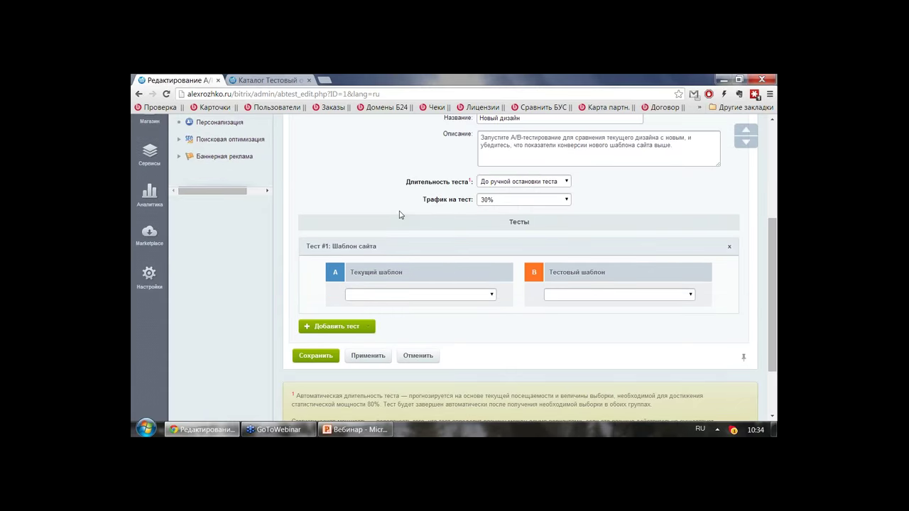
click(519, 199)
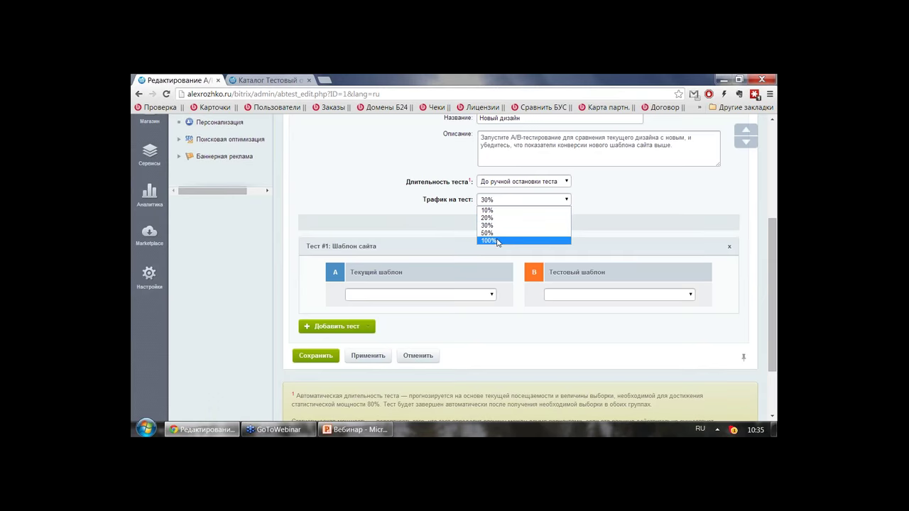
click(497, 242)
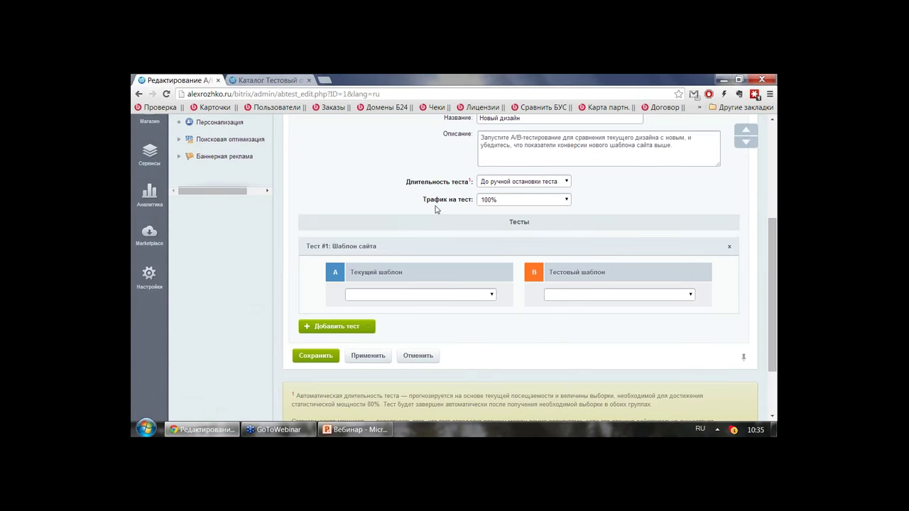
- Choose "Новый адаптивный шаблон интернет-магазина" as current template A and open the choices for test template B
click(490, 295)
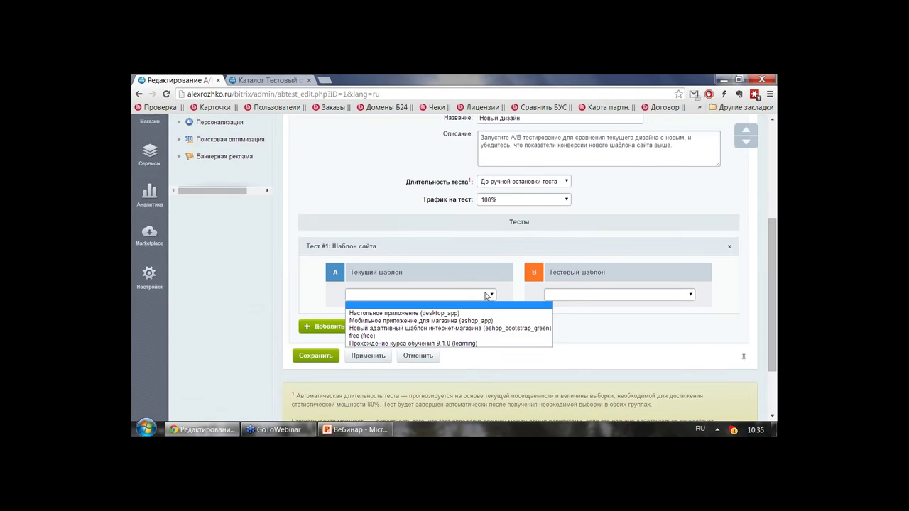
click(455, 329)
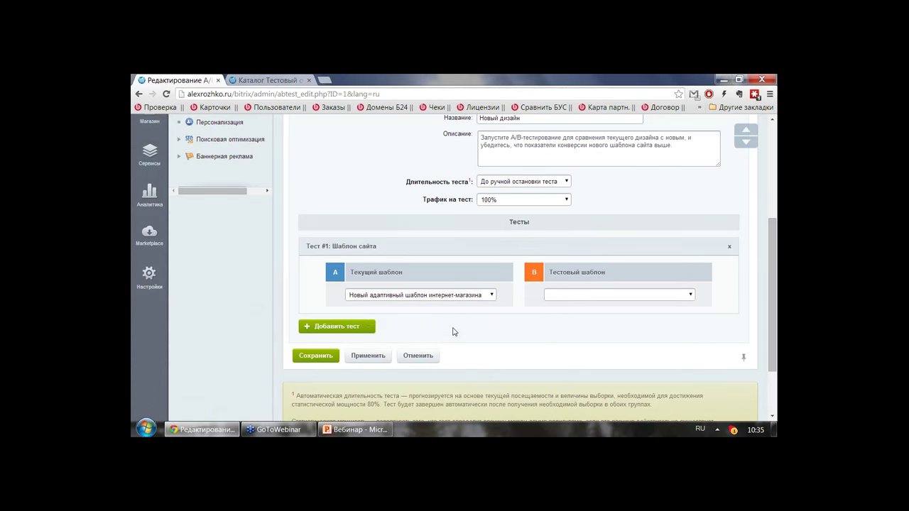
click(622, 294)
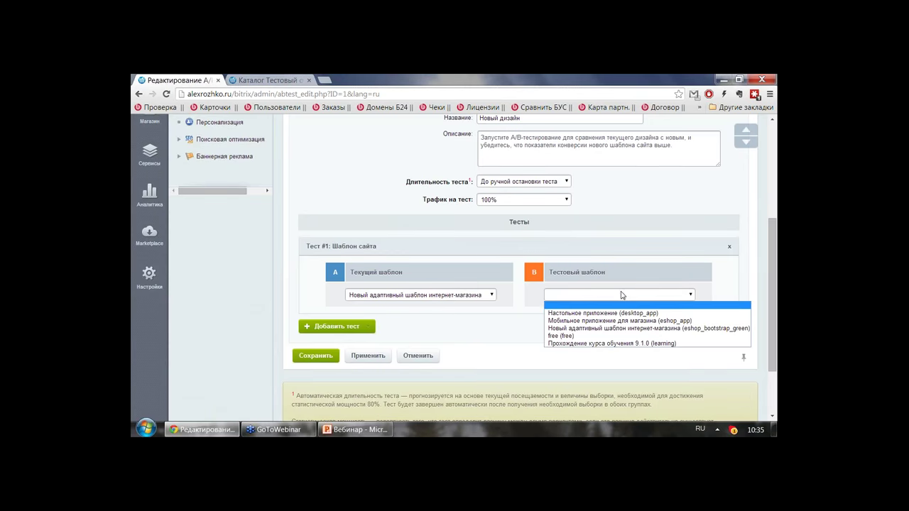
- Save the "Новый дизайн" A/B test with "Прохождение курса обучения 9.1.0 (learning)" as template B and launch the test
click(615, 343)
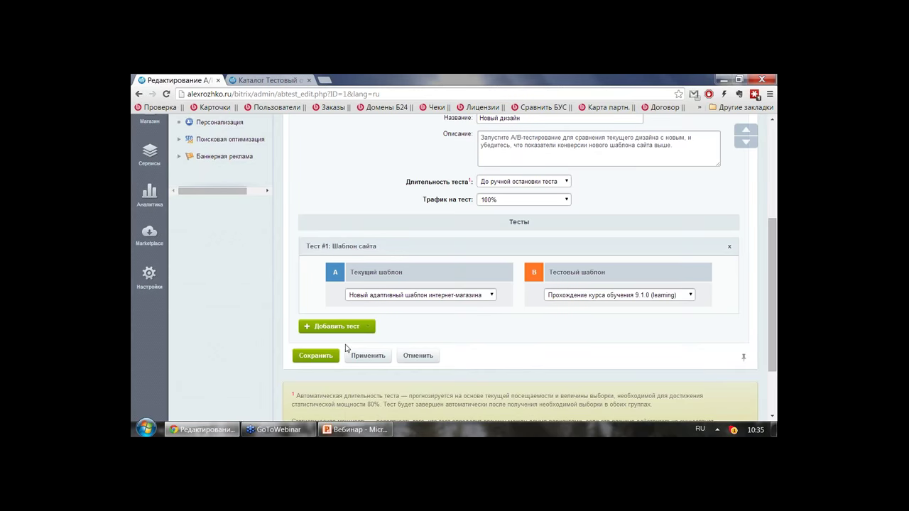
click(315, 356)
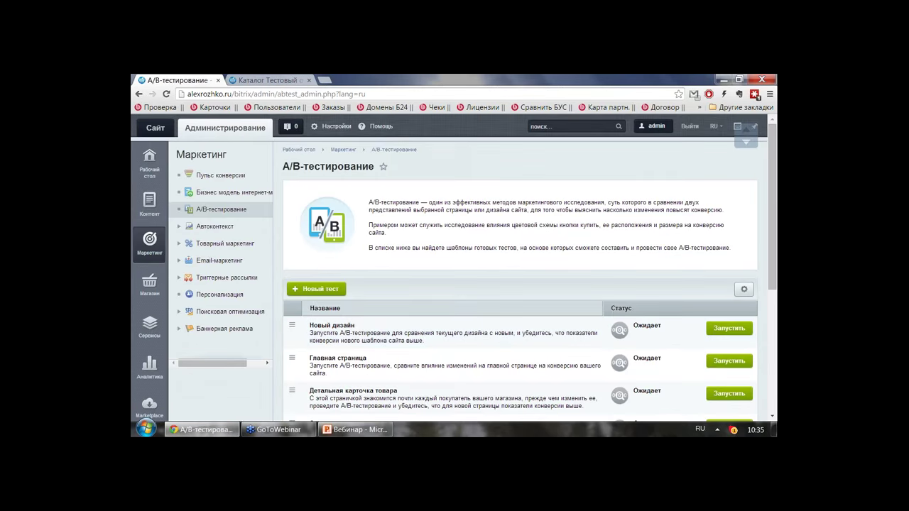
click(725, 336)
click(470, 158)
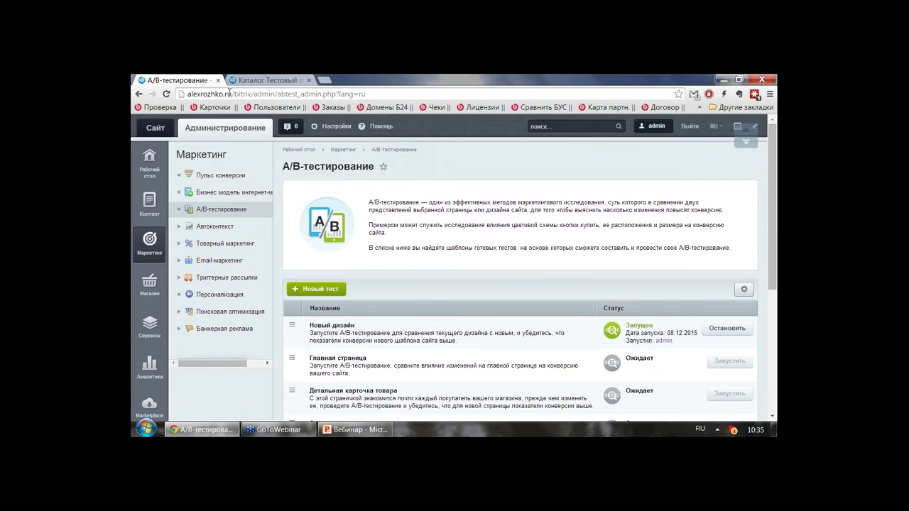
- Copy the site's domain from the admin page address and open the storefront in an incognito window
drag(231, 93, 177, 91)
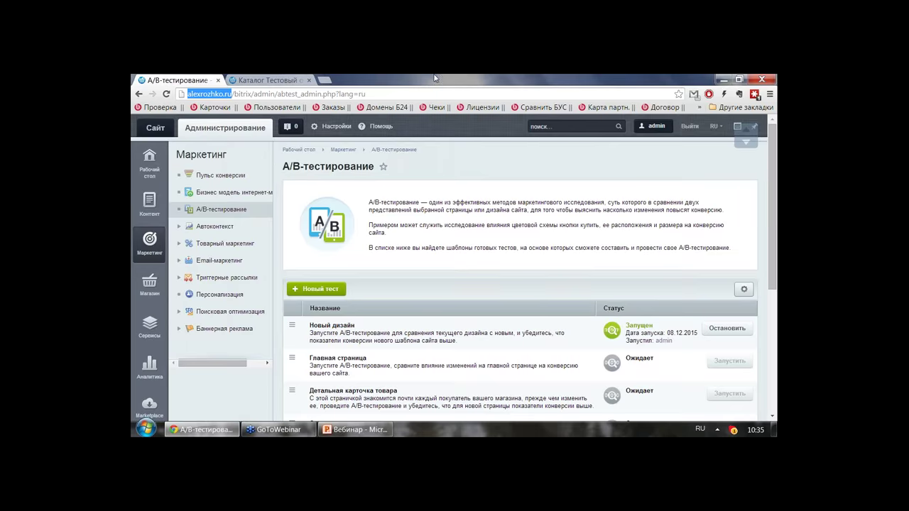
key(ctrl+c)
key(ctrl+shift+n)
key(ctrl+v)
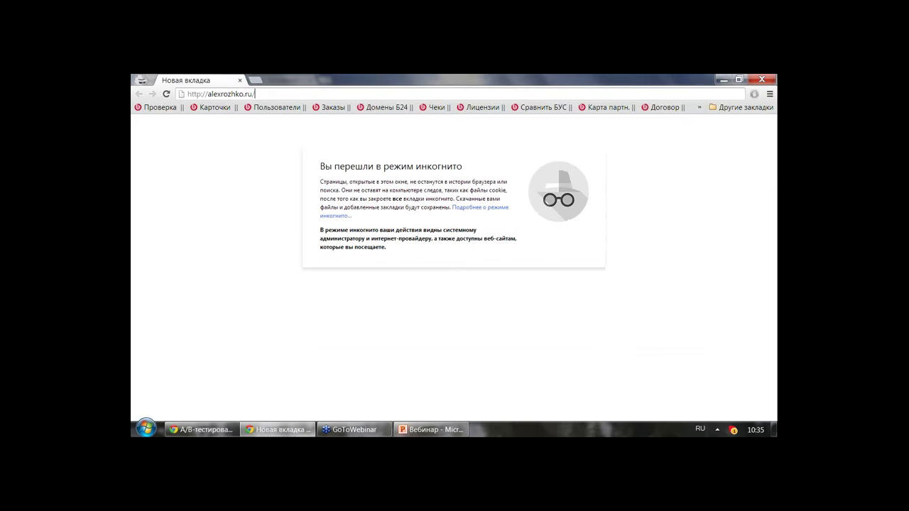
key(Return)
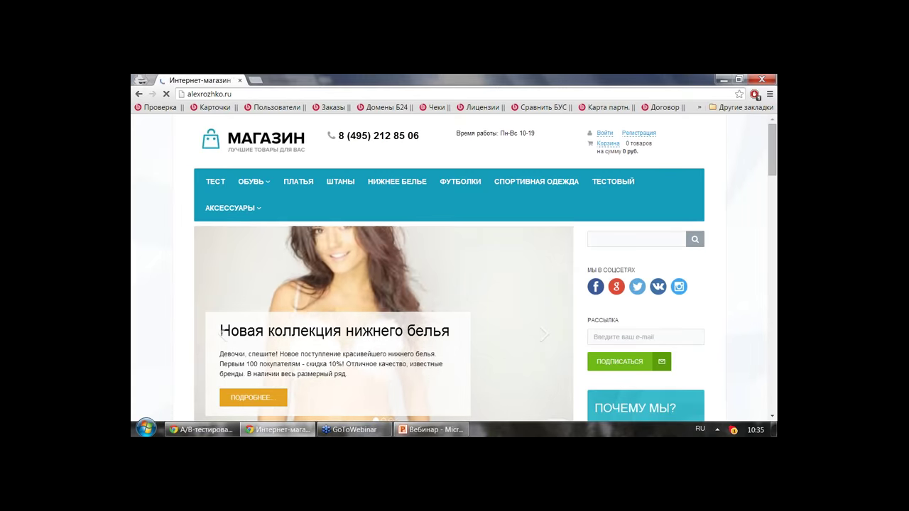
- Reload the storefront home page several times in the incognito window to check which template variant is served
click(230, 94)
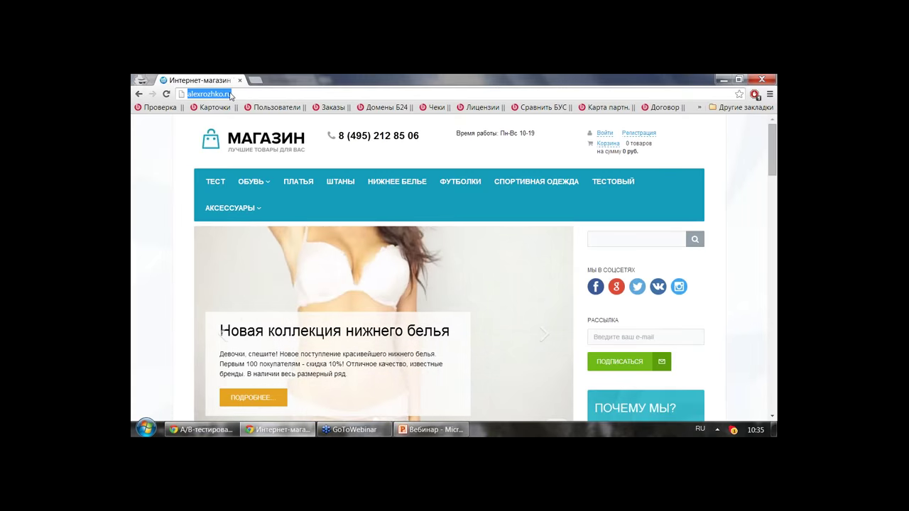
key(Return)
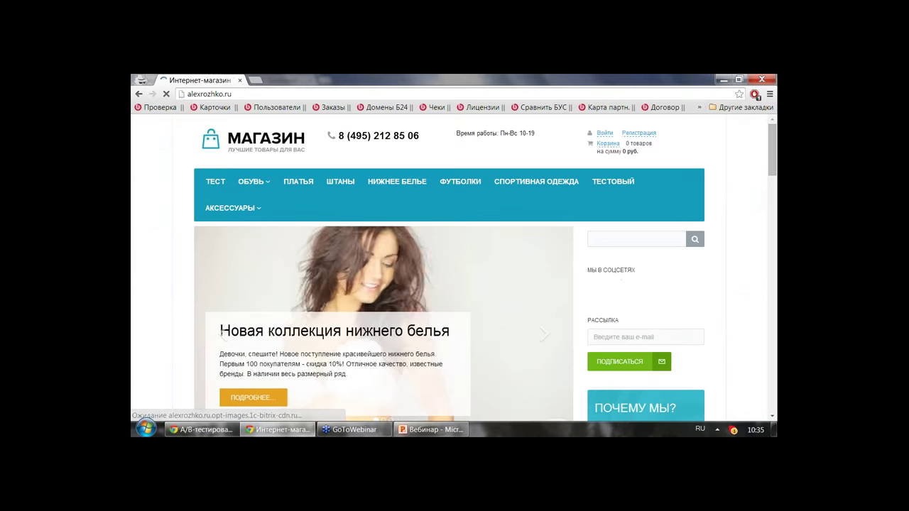
click(234, 94)
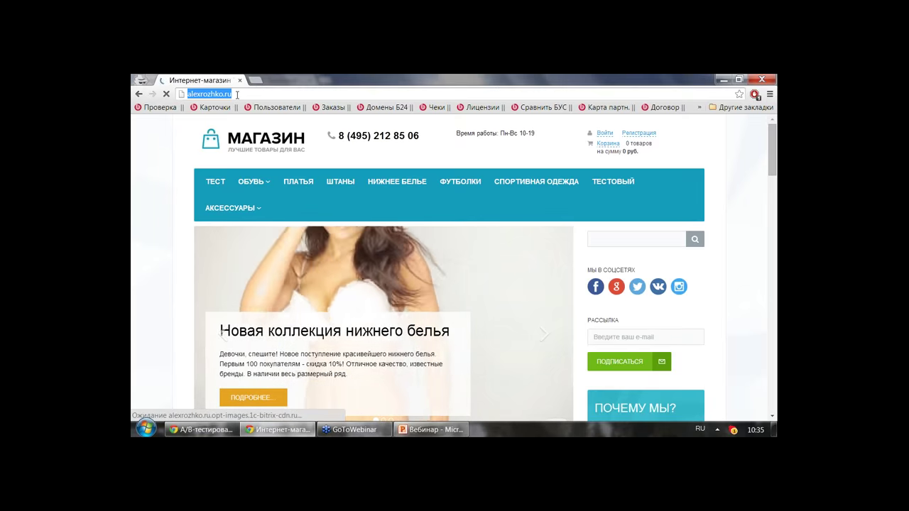
key(Return)
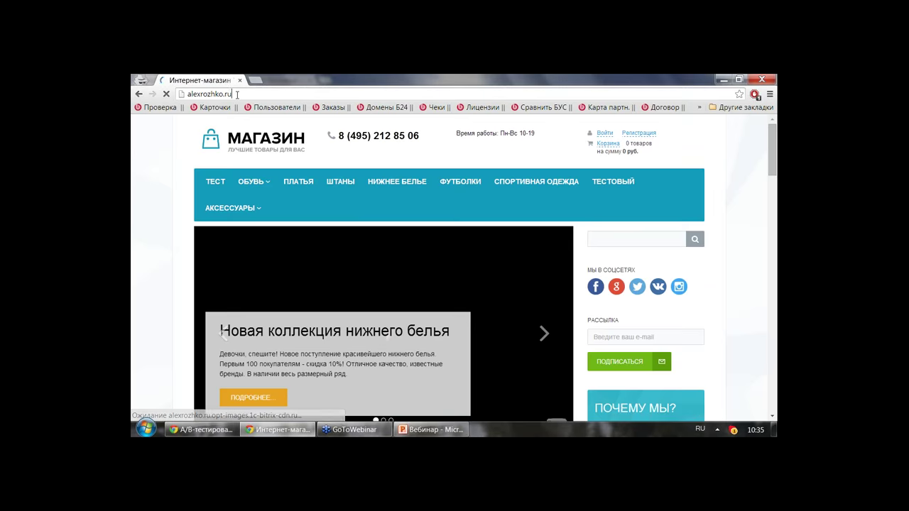
click(237, 95)
key(Return)
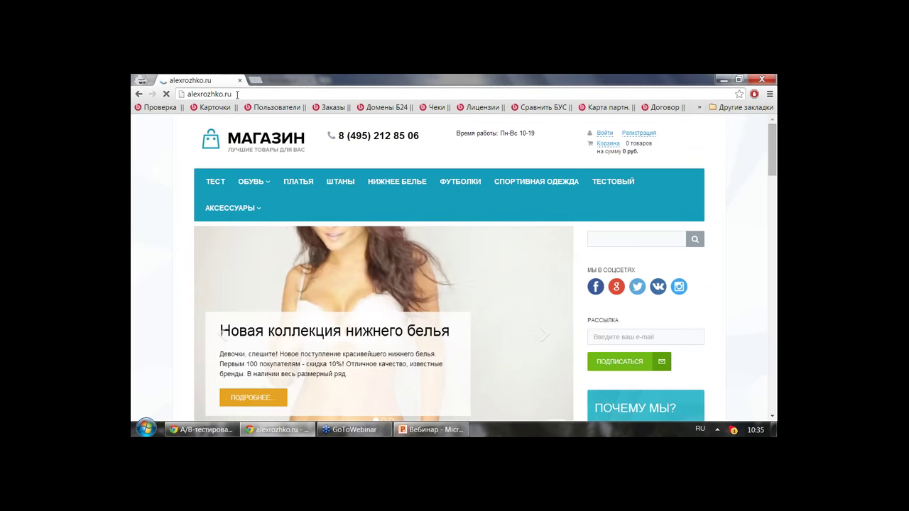
click(237, 95)
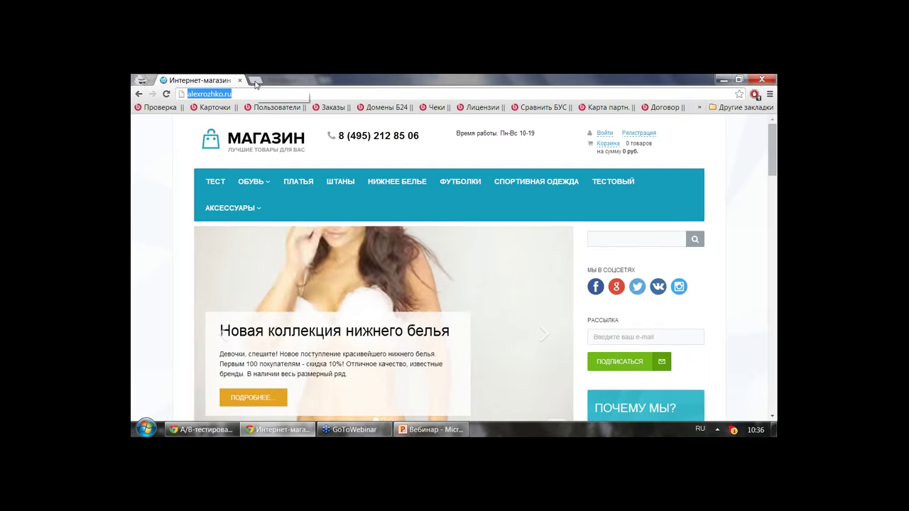
- Switch to the admin browser window, show the public storefront page and collapse its admin toolbar
key(alt+Tab)
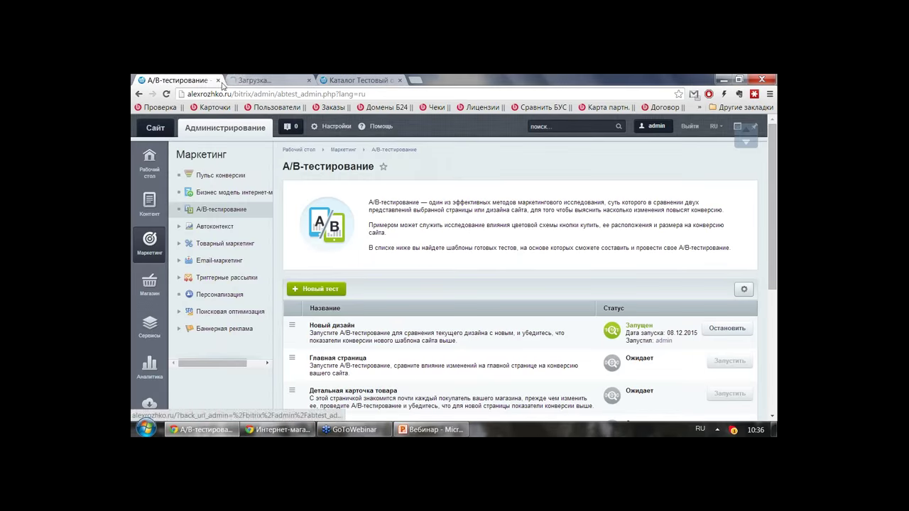
click(262, 80)
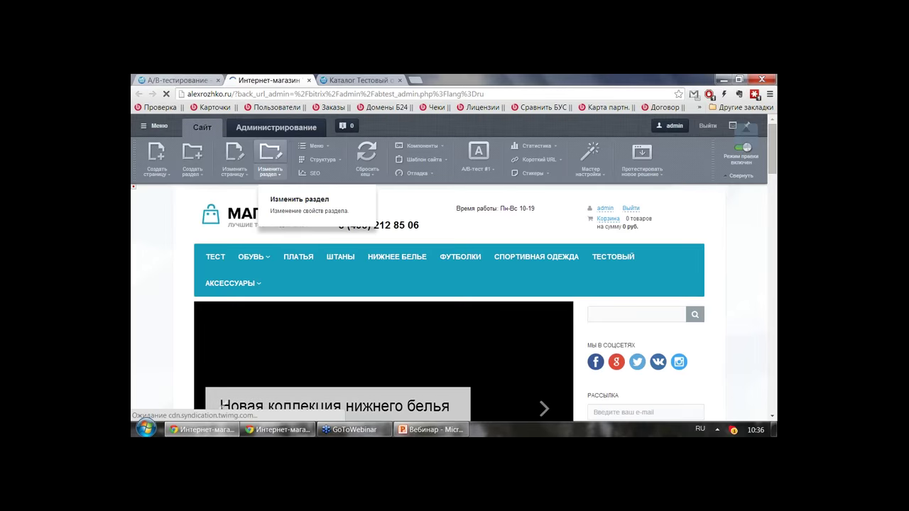
click(738, 175)
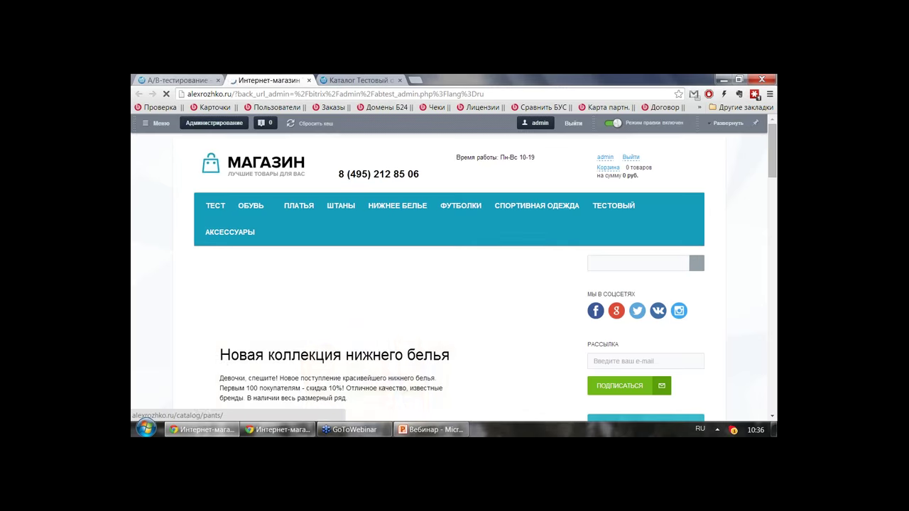
- Return to the incognito window, reload the storefront home page twice more to check its template, and close the window
key(alt+Tab)
click(258, 94)
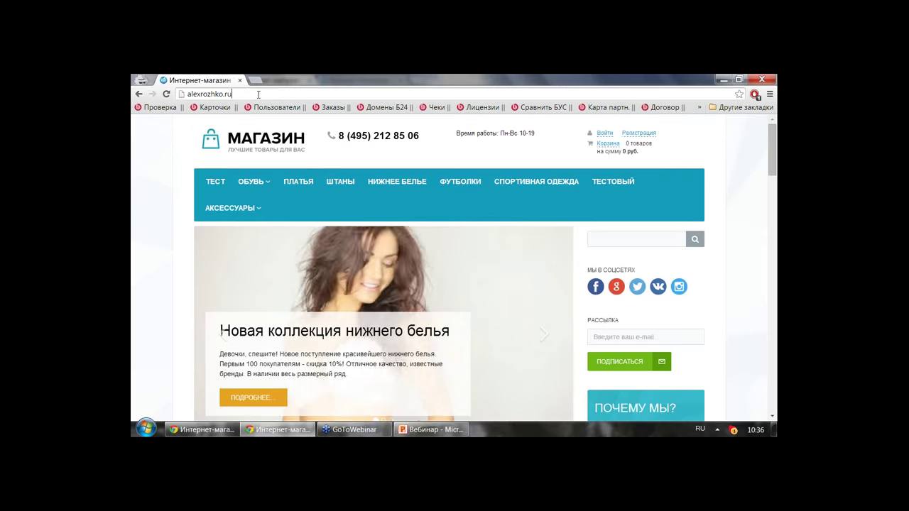
key(Return)
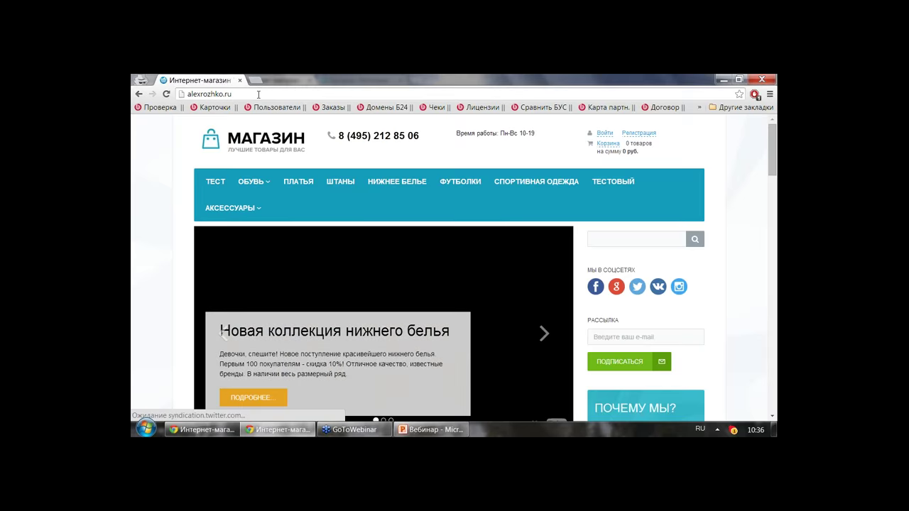
click(258, 94)
key(Return)
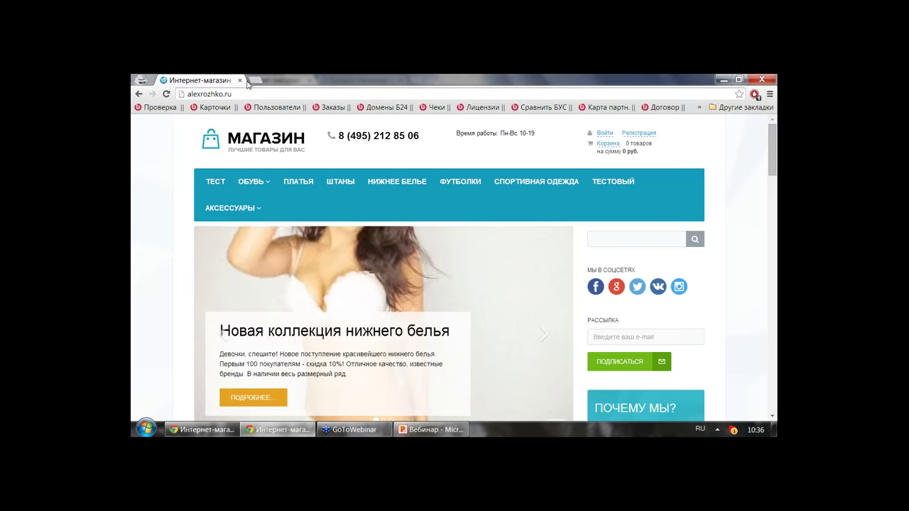
click(240, 80)
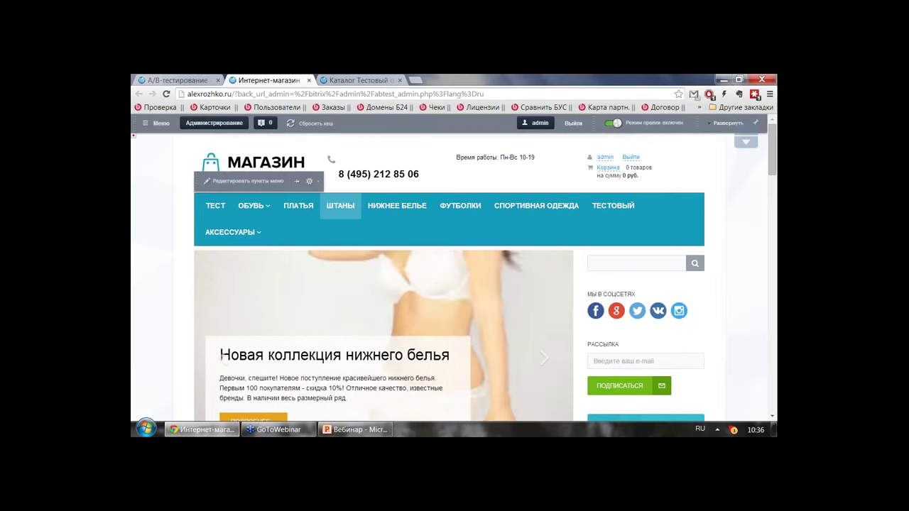
- Open the storefront home page in a fresh incognito window and reload it to check the served template again
key(ctrl+shift+n)
text(alexrozhko.ru)
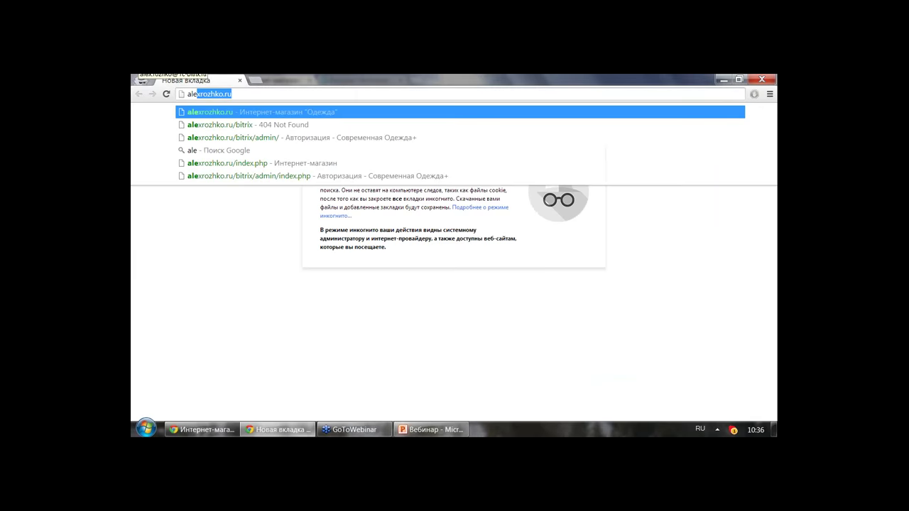
key(Return)
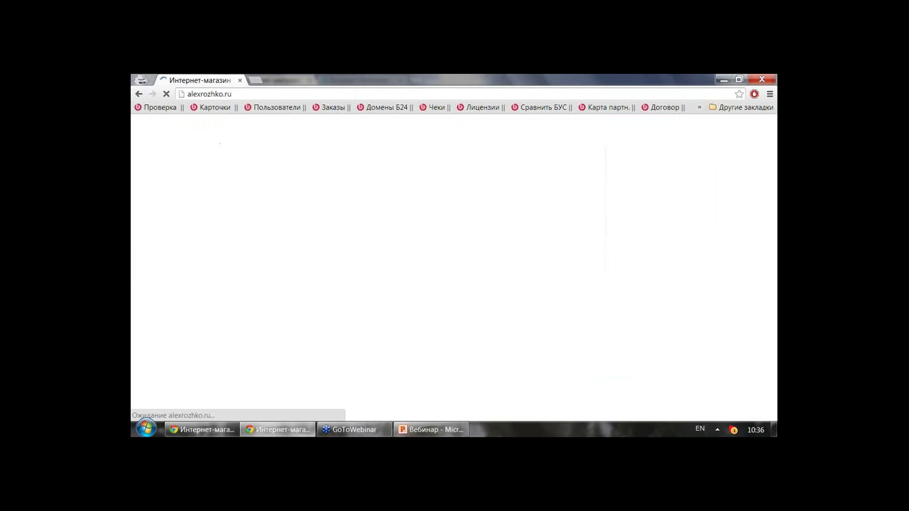
key(ctrl+l)
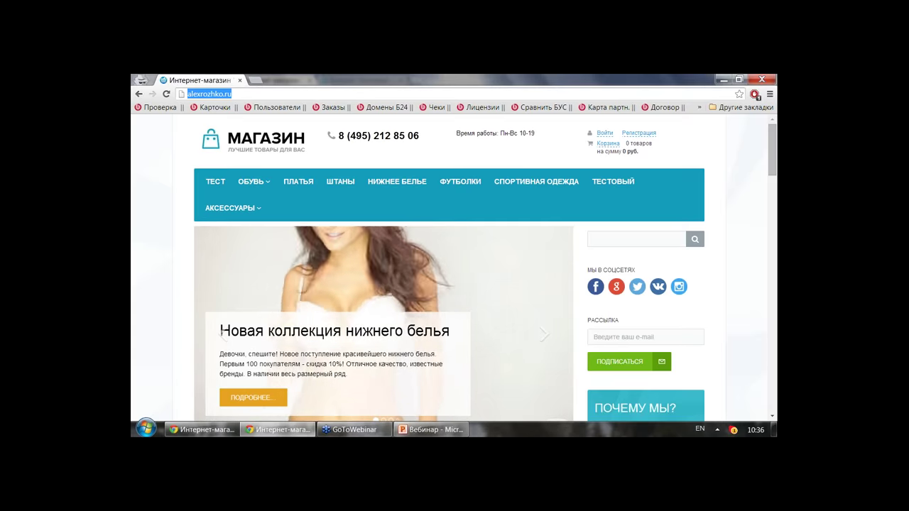
key(Return)
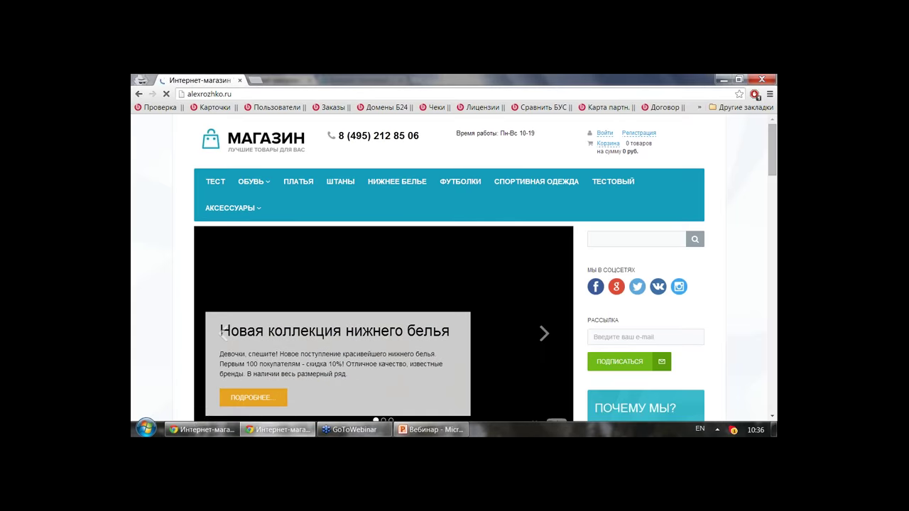
- Return to the A/B test list in the admin window and open the "Новый дизайн" test for editing
key(alt+Tab)
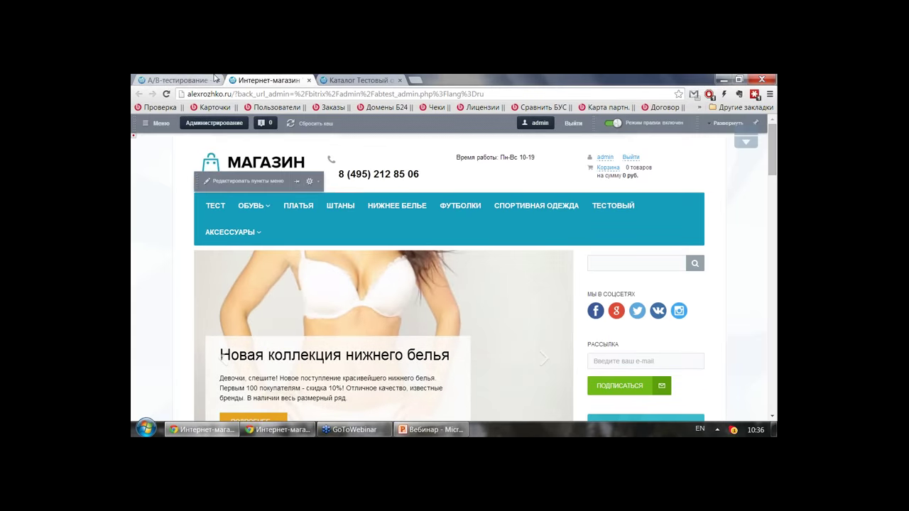
key(alt+Tab)
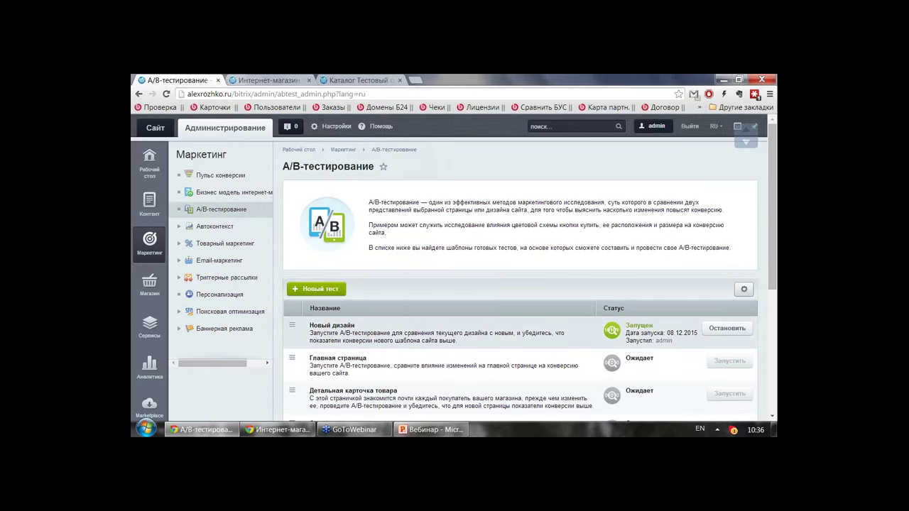
click(291, 324)
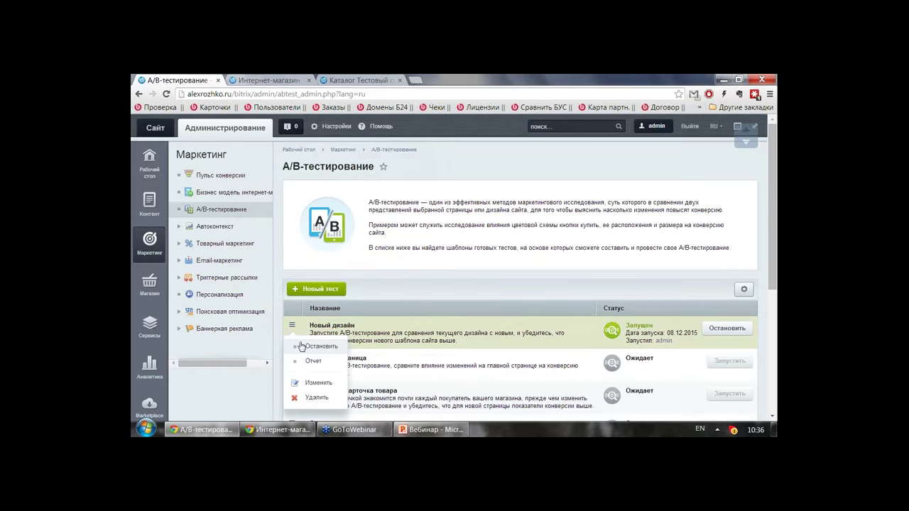
click(312, 382)
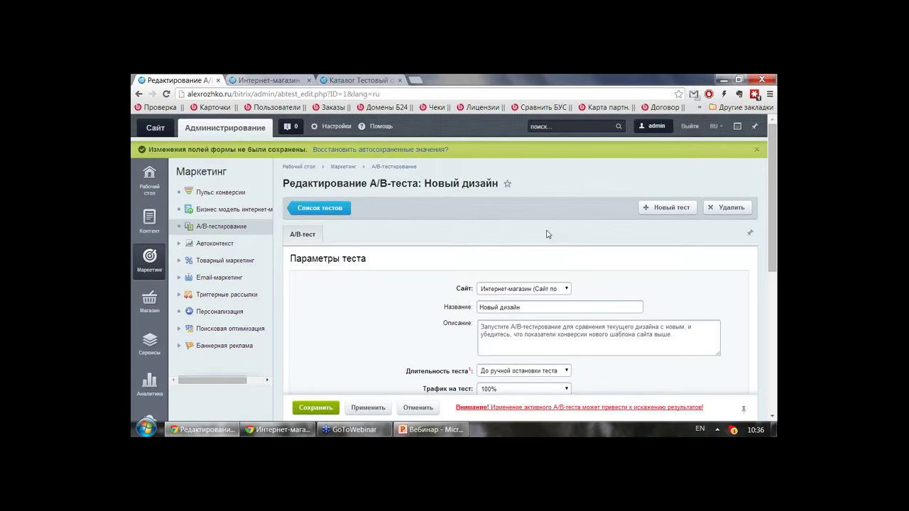
- Examine the test's duration options, its traffic share setting and the templates assigned to variants A and B
scroll(496, 248, down, 2)
click(528, 277)
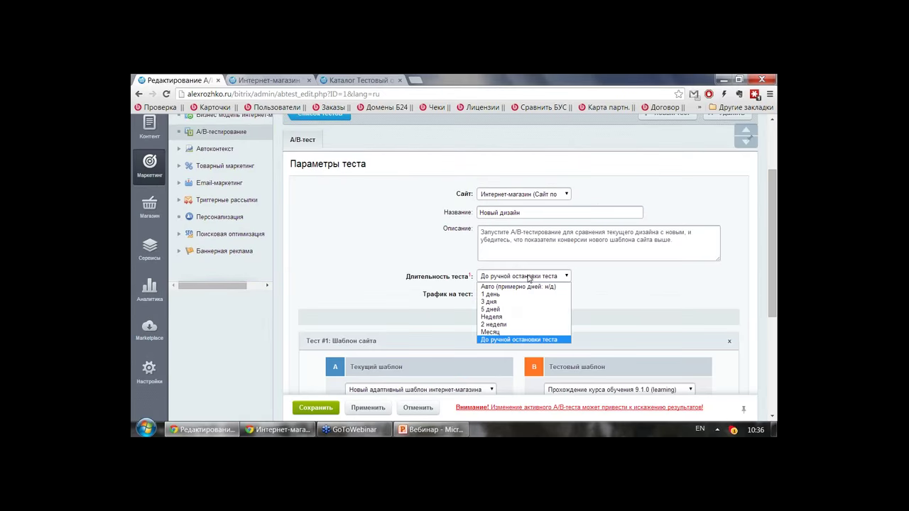
click(528, 277)
click(523, 295)
click(524, 295)
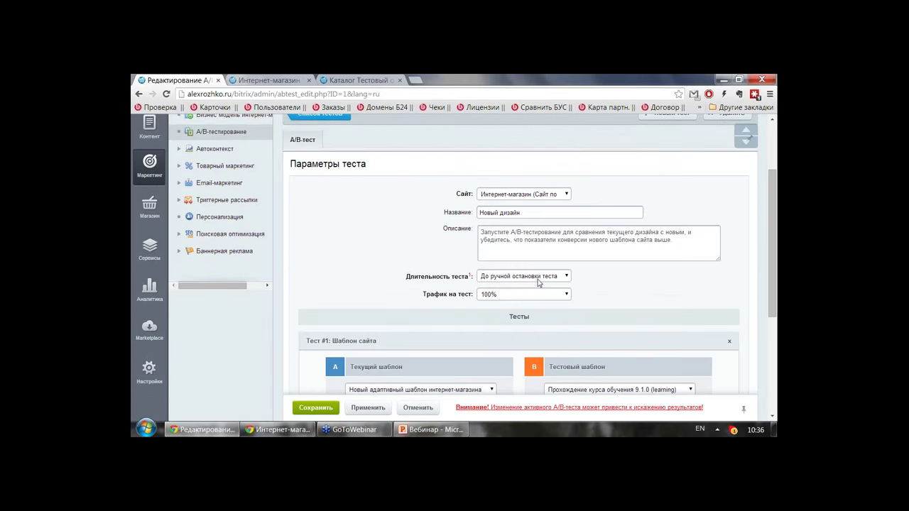
scroll(540, 284, down, 4)
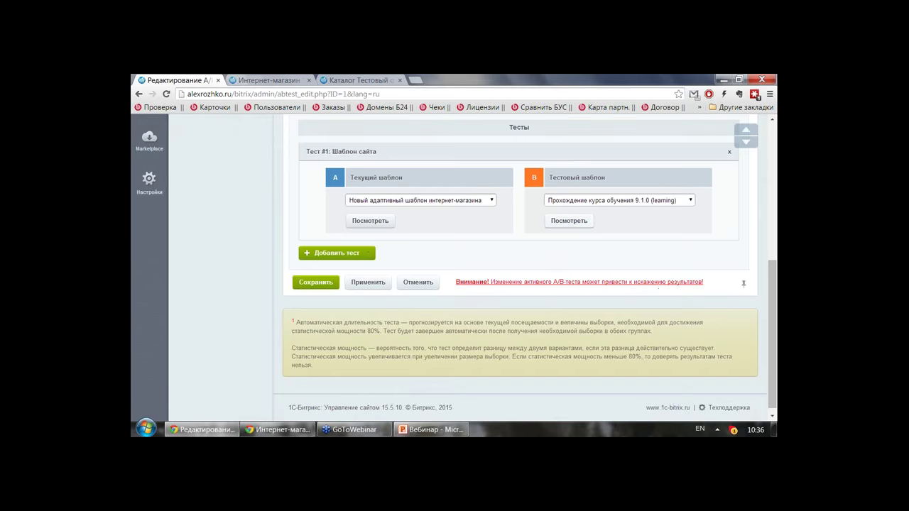
- Preview the storefront with test template B, reload it once and look through its banner and product listing
click(565, 221)
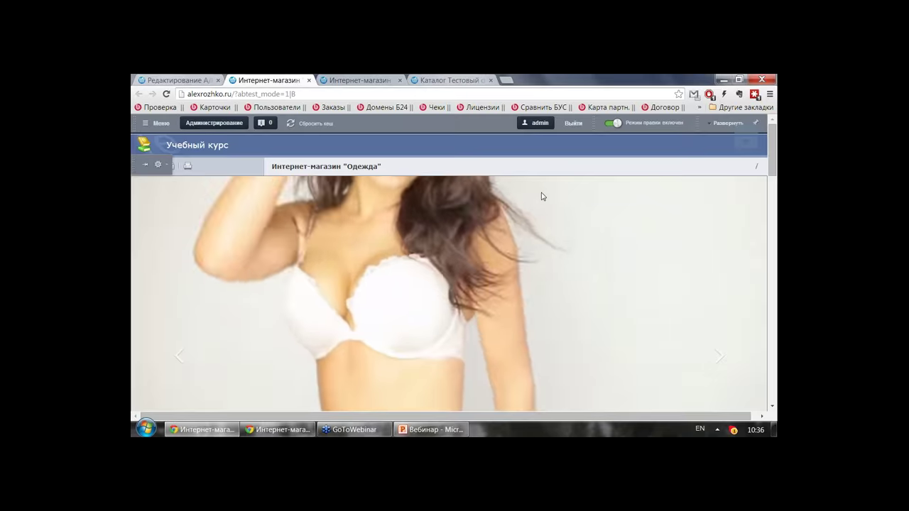
scroll(542, 196, down, 5)
scroll(540, 197, down, 4)
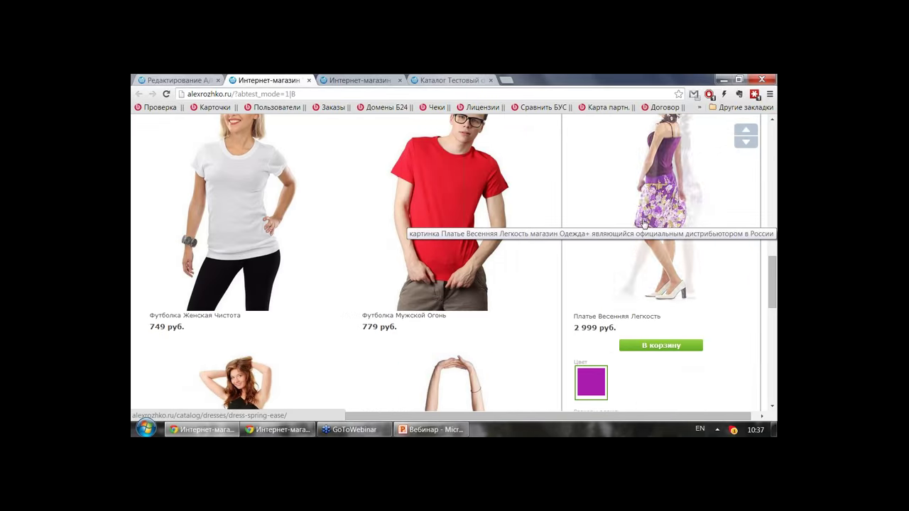
scroll(447, 224, up, 5)
key(F5)
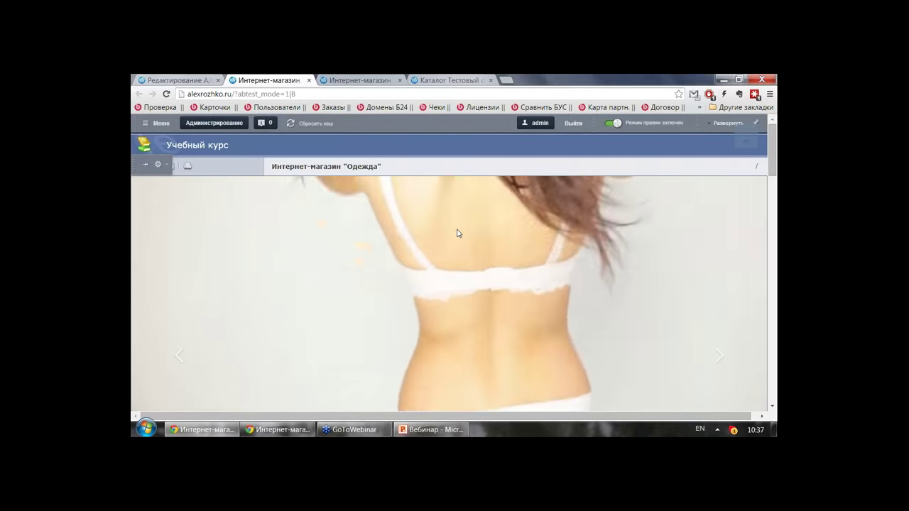
scroll(225, 190, down, 10)
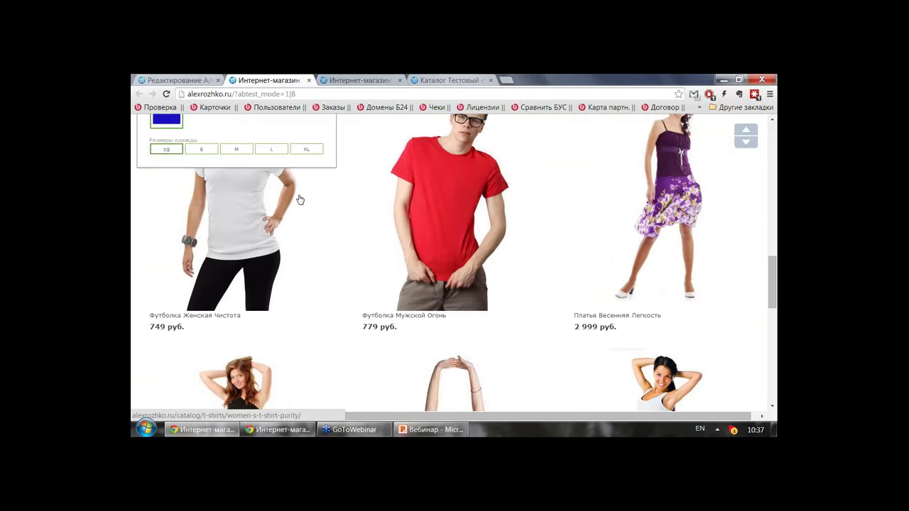
scroll(626, 285, down, 6)
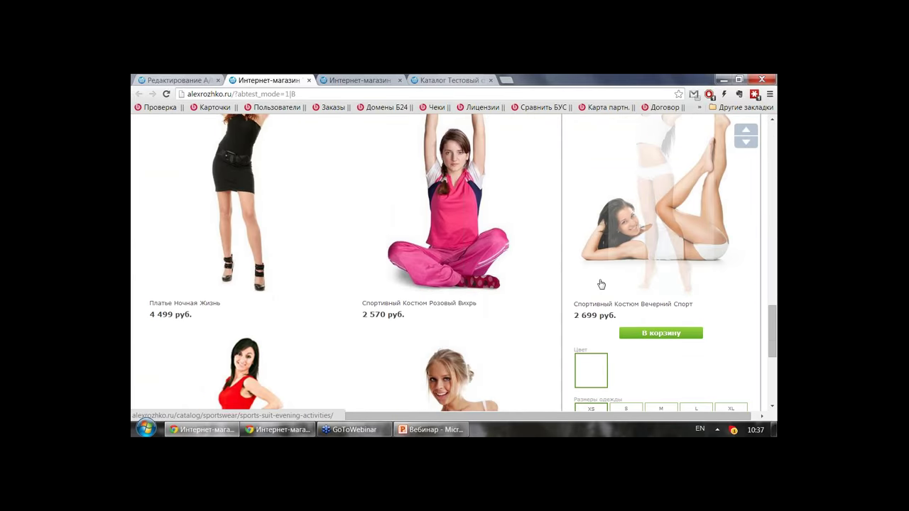
- Compare the storefront preview with test template B against the storefront's current template, including the product listing
click(380, 81)
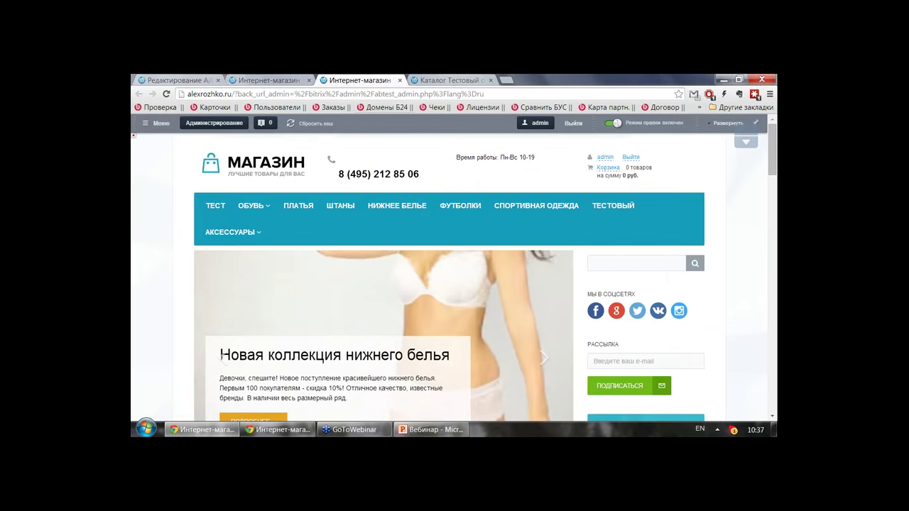
click(270, 80)
mouse_move(487, 257)
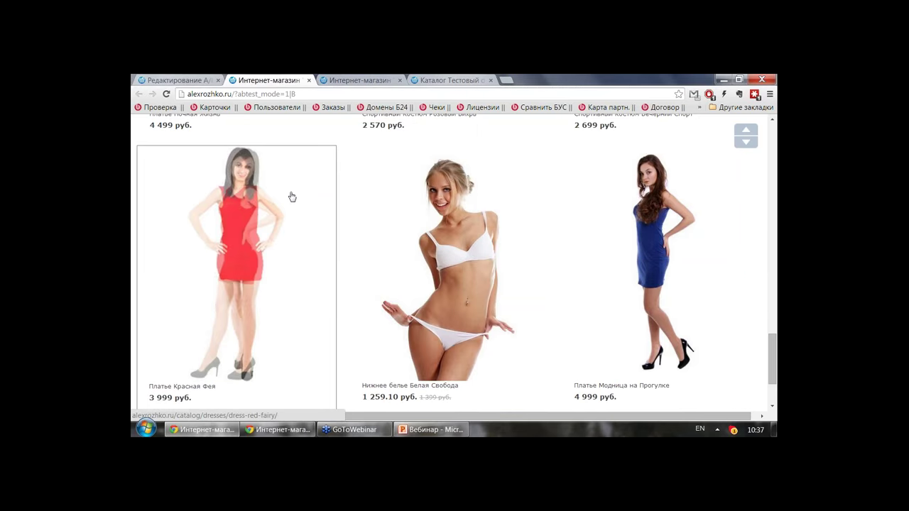
key(ctrl+Tab)
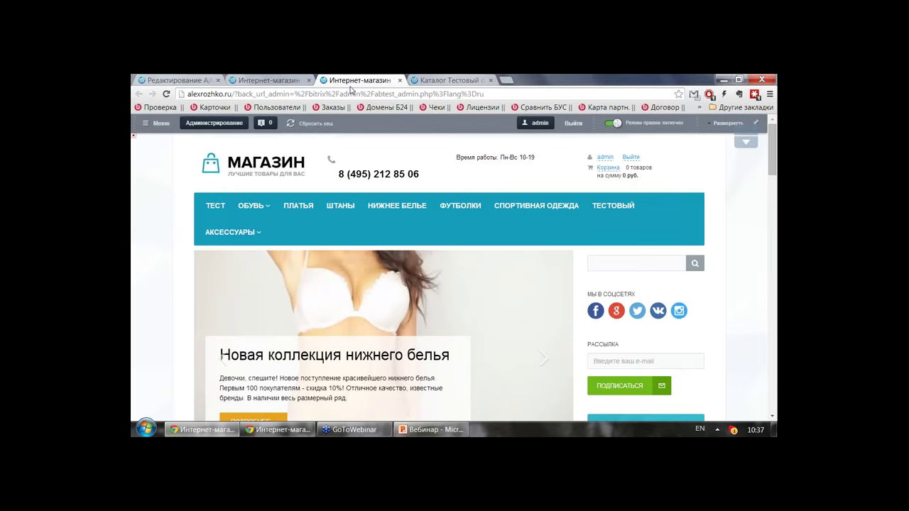
click(263, 81)
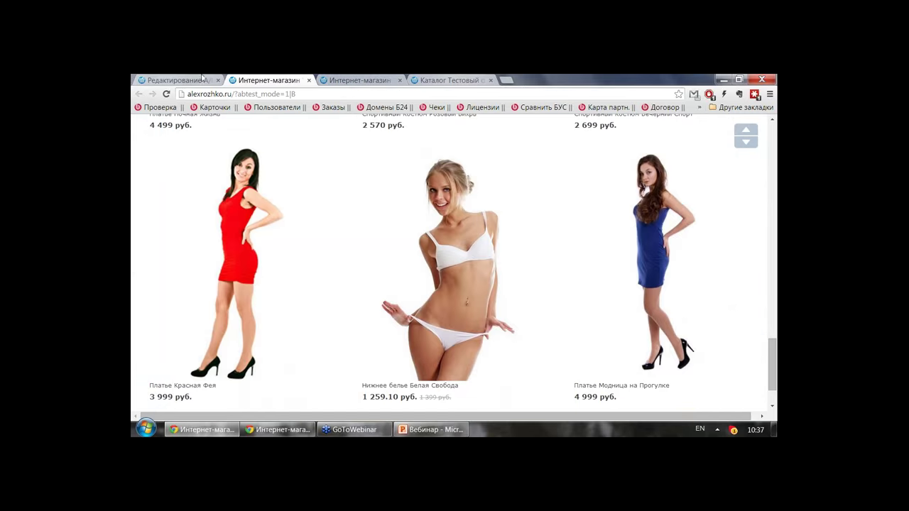
- Return to editing the "Новый дизайн" A/B test and dismiss the notice about unsaved form changes
click(203, 78)
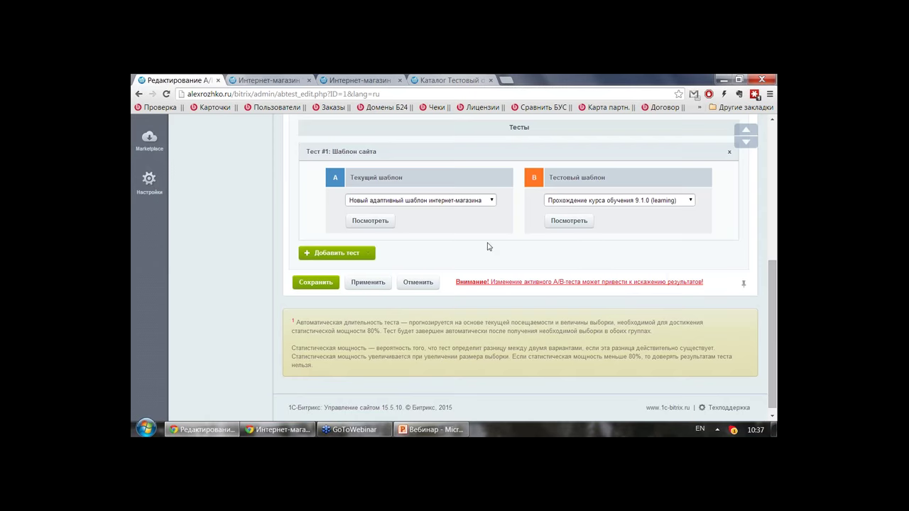
scroll(508, 231, up, 10)
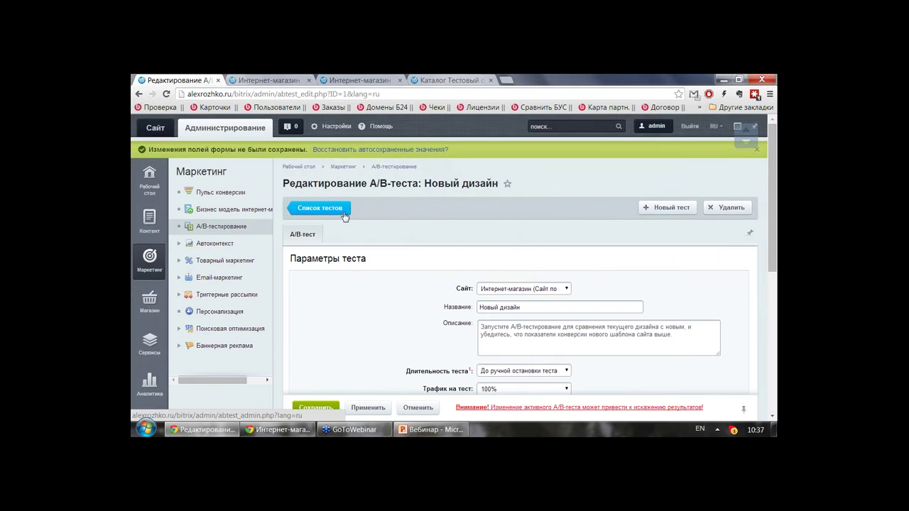
click(756, 151)
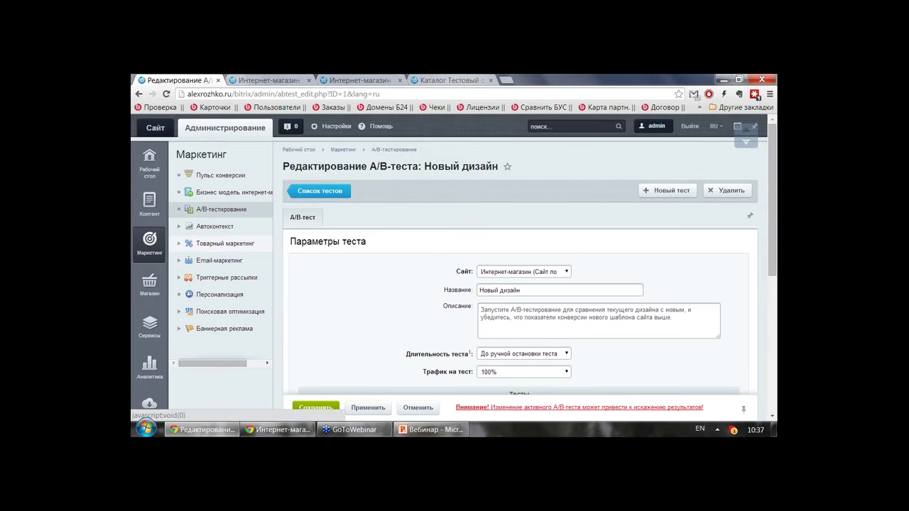
- Open the list of product discounts (Скидки на товар) within the product marketing section
click(213, 242)
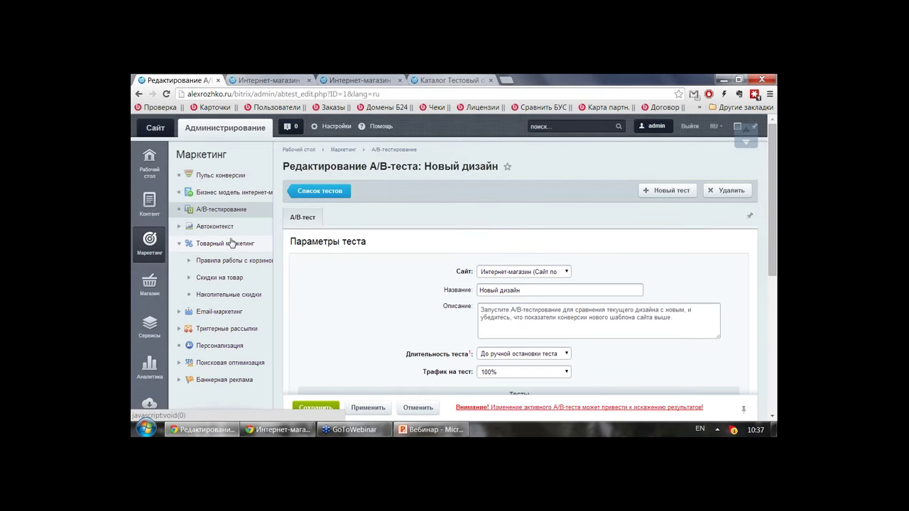
click(220, 277)
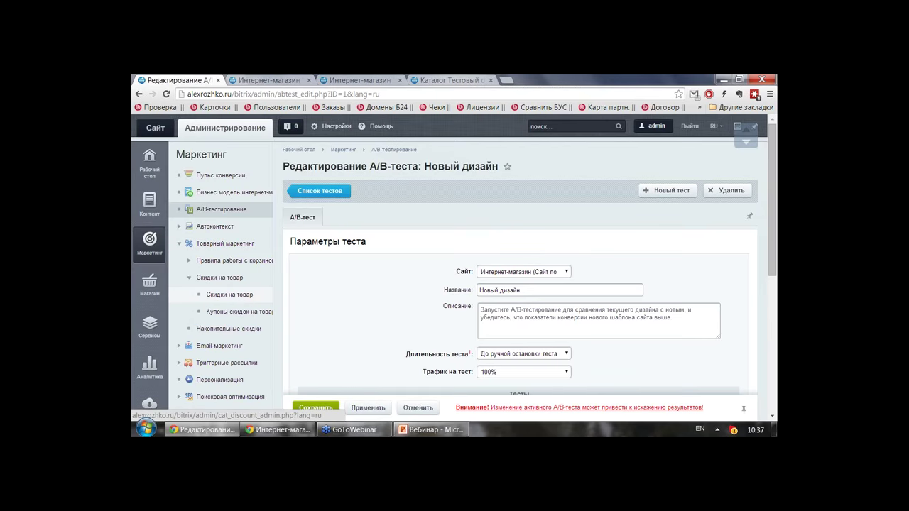
click(231, 297)
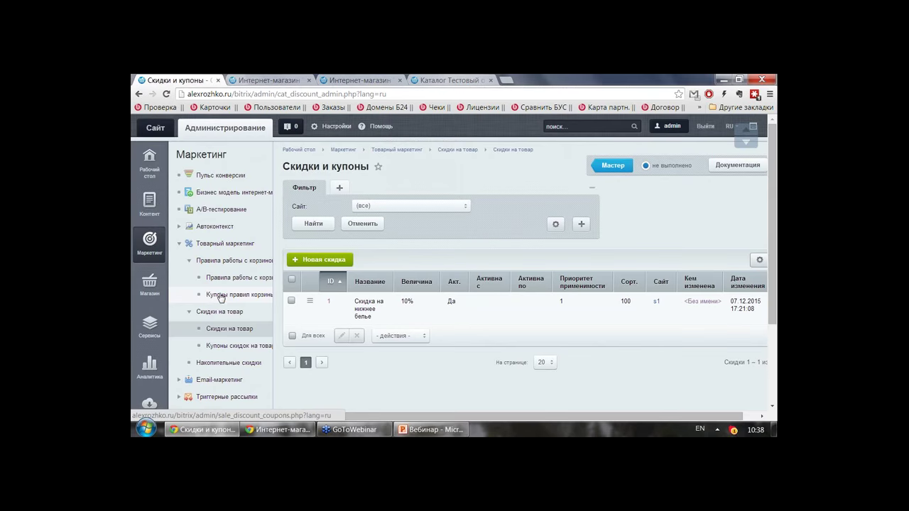
- Start a new product discount named "Распродажа" with a value of 50, keeping the percentage discount type
click(335, 261)
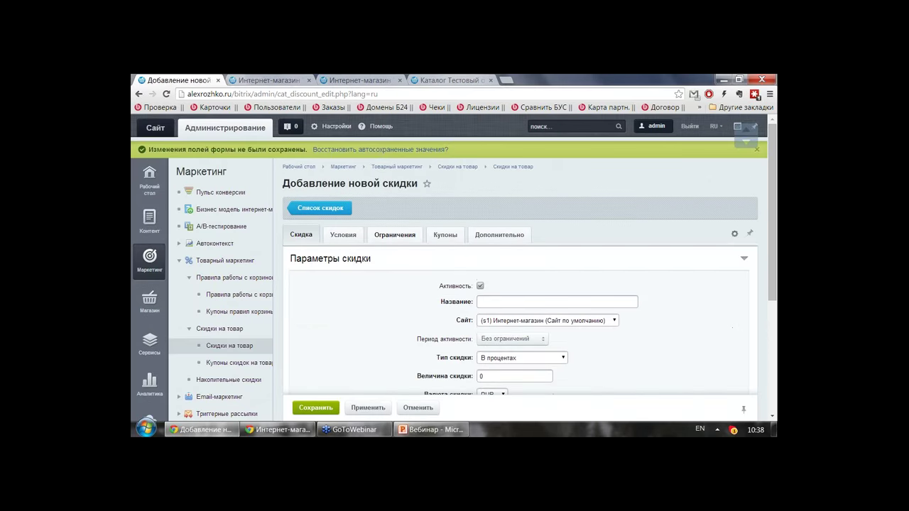
click(499, 301)
text(Распродажа)
scroll(457, 350, down, 3)
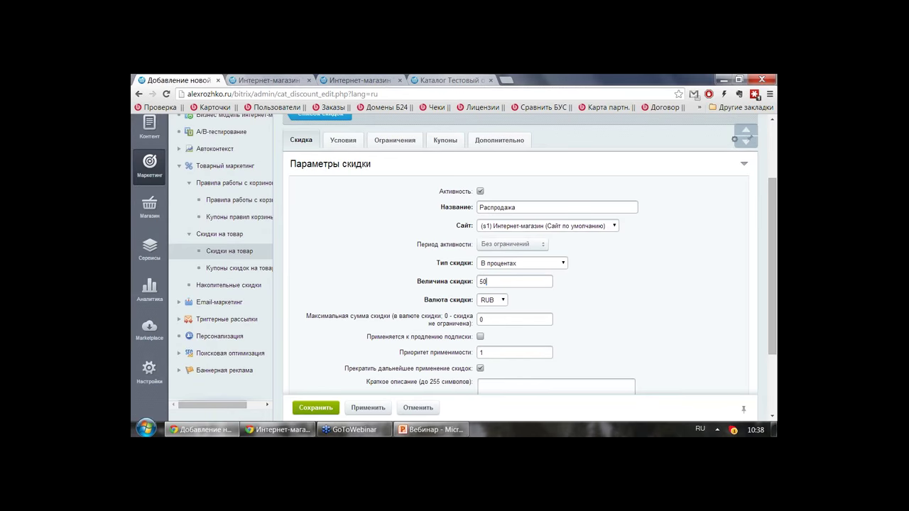
click(568, 263)
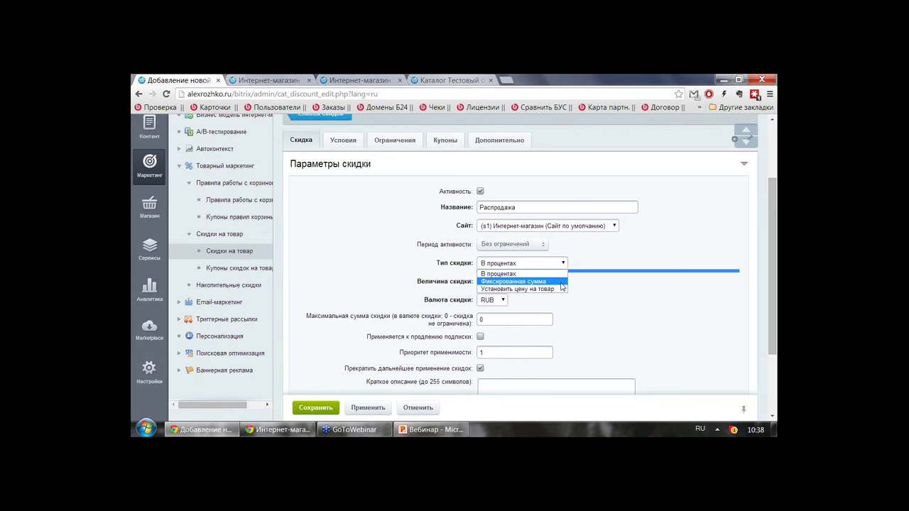
click(584, 259)
scroll(482, 298, down, 3)
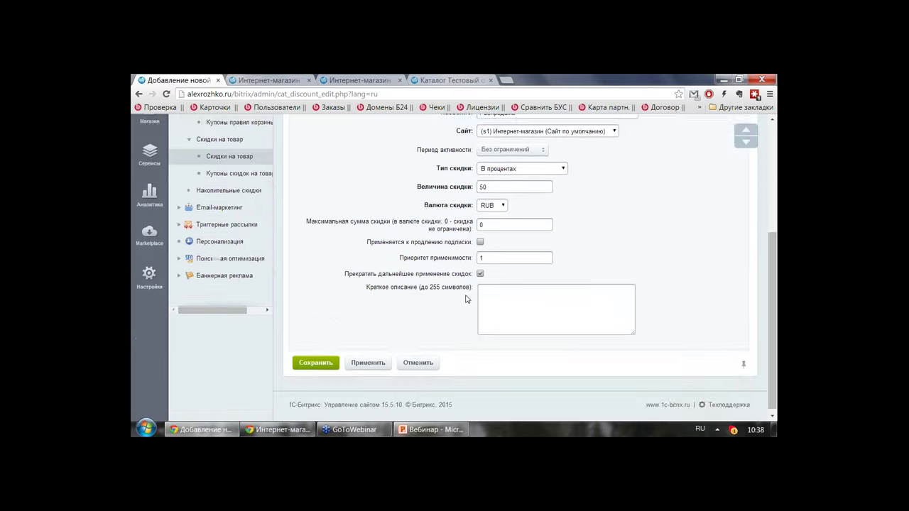
- Add a discount condition based on the product's stock quantity field (Количество товара на складе)
scroll(445, 296, up, 6)
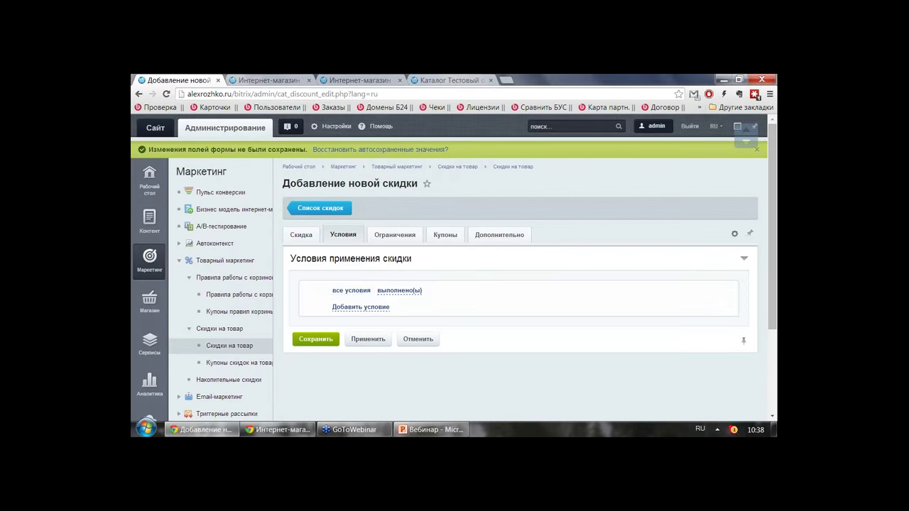
click(361, 306)
click(407, 308)
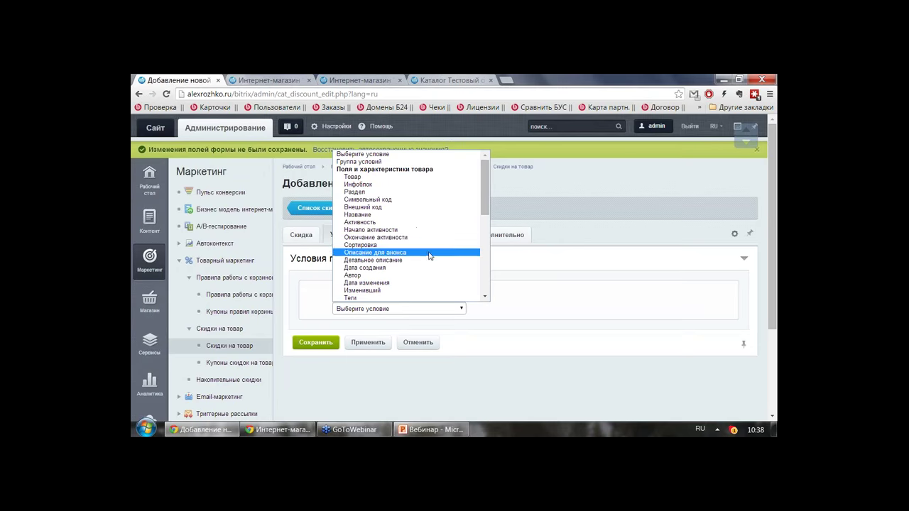
scroll(412, 256, down, 4)
scroll(424, 253, down, 4)
scroll(424, 249, up, 5)
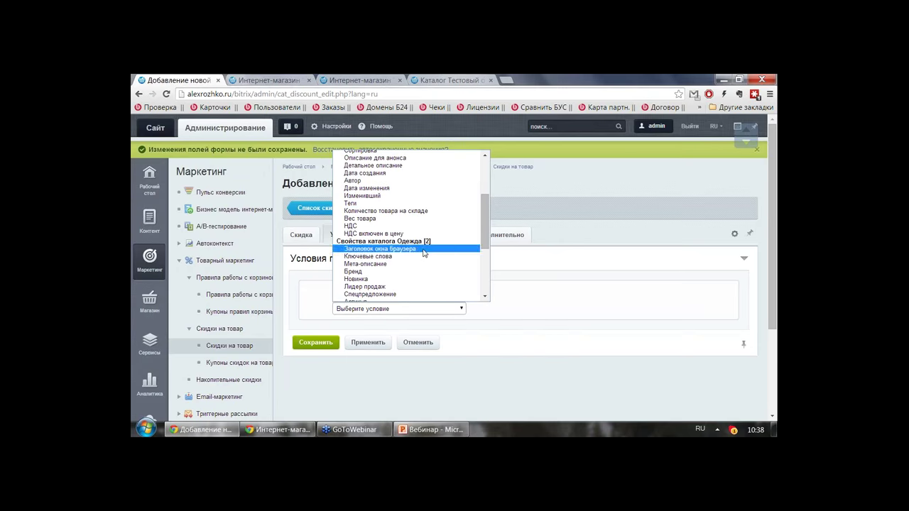
click(426, 211)
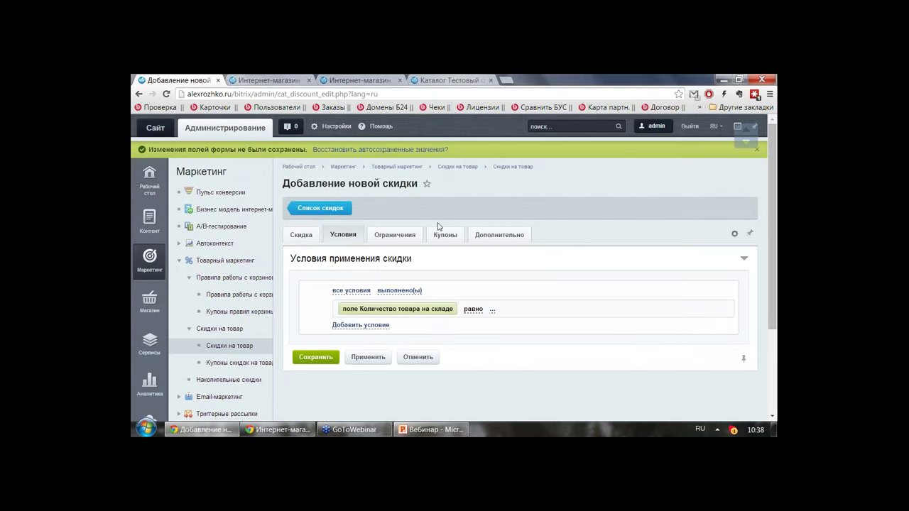
- Set the stock quantity condition to greater than (больше) 50 and save the discount
click(473, 309)
click(493, 311)
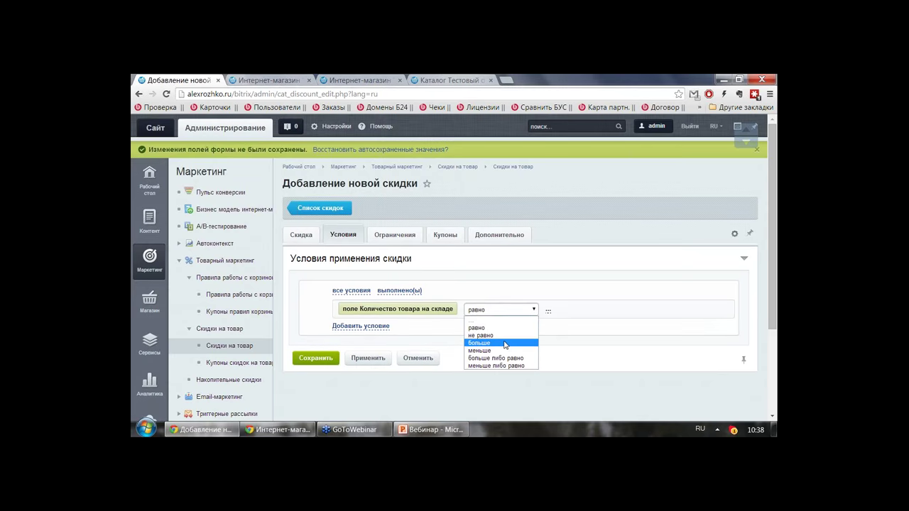
click(506, 343)
click(501, 310)
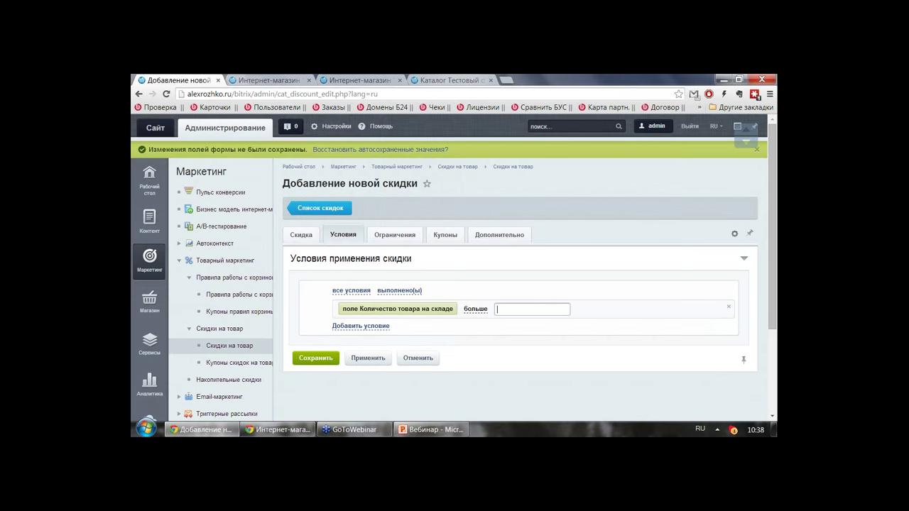
text(50)
click(336, 359)
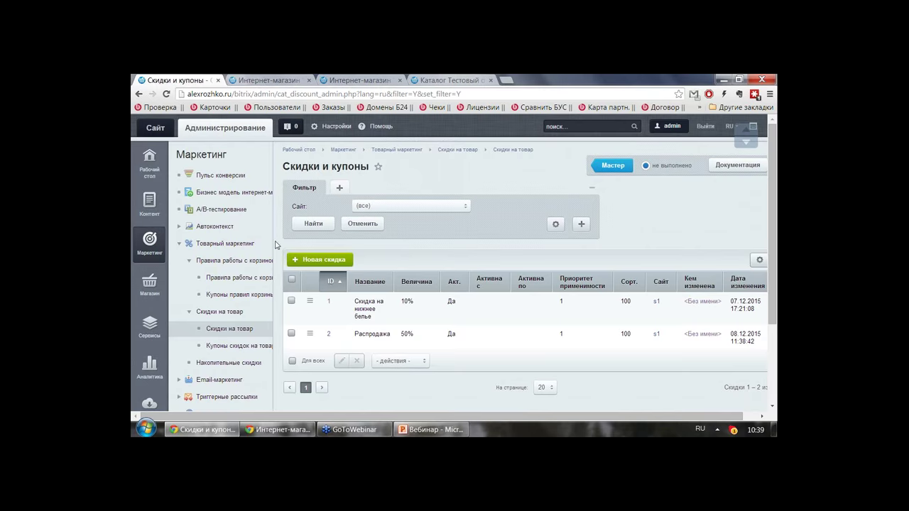
- View the documentation for the product discounts task, close it and mark the task as completed
mouse_move(710, 168)
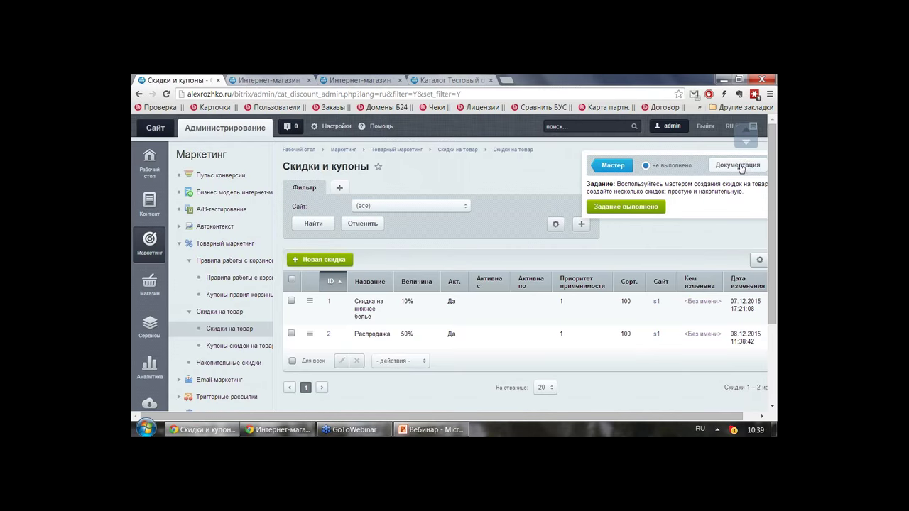
click(740, 166)
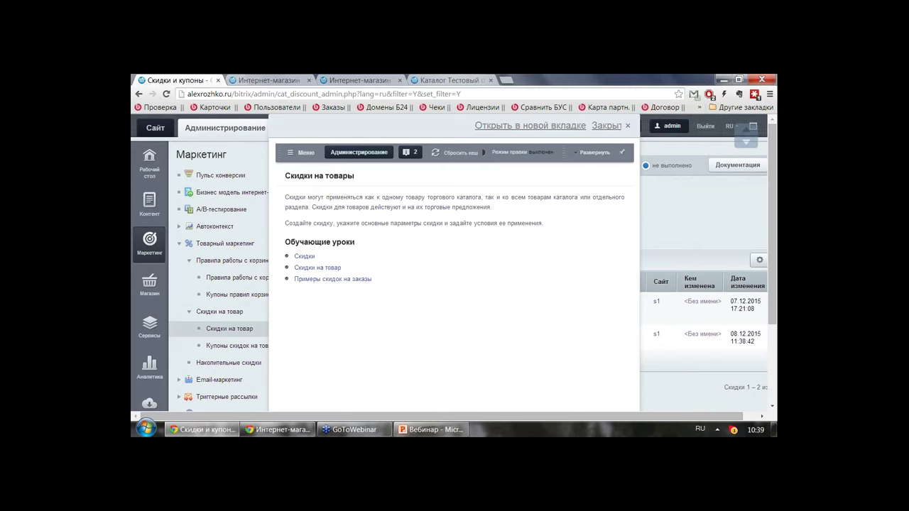
click(612, 128)
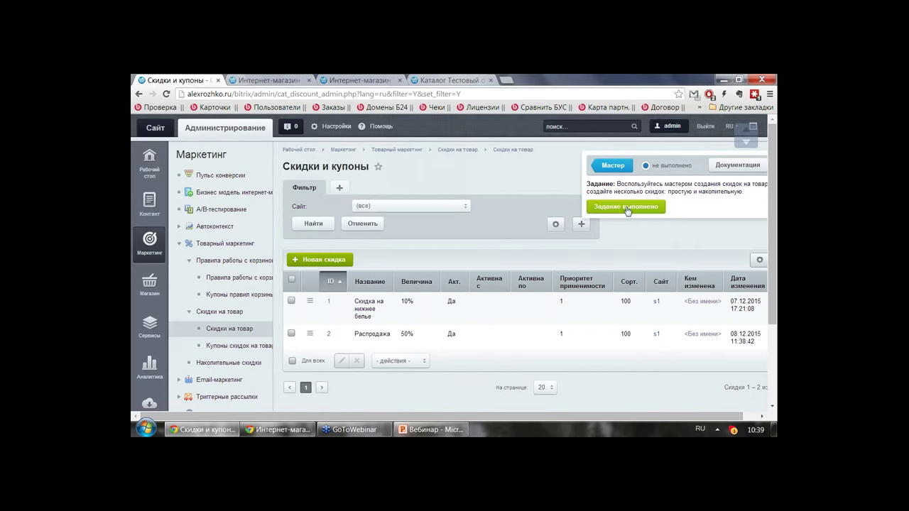
click(627, 207)
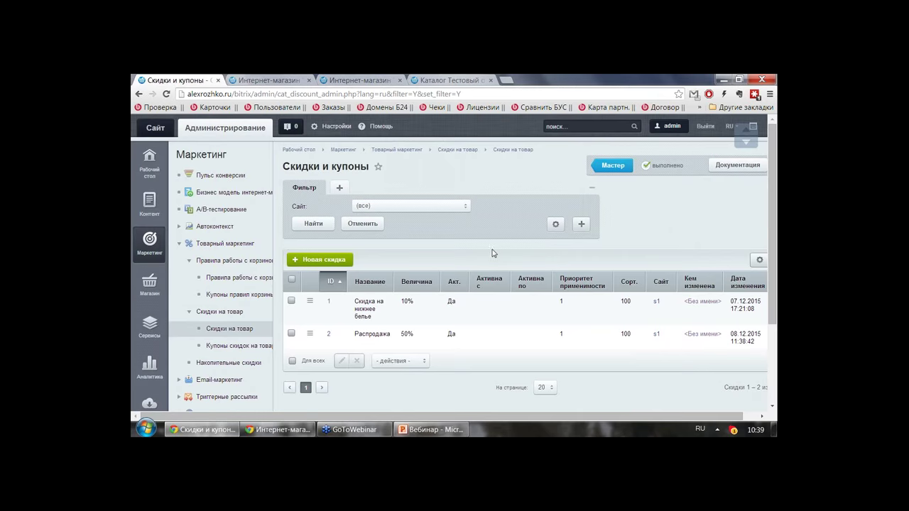
- Open the triggered mailings list (Триггерные рассылки) and start adding a mailing through the wizard
click(180, 244)
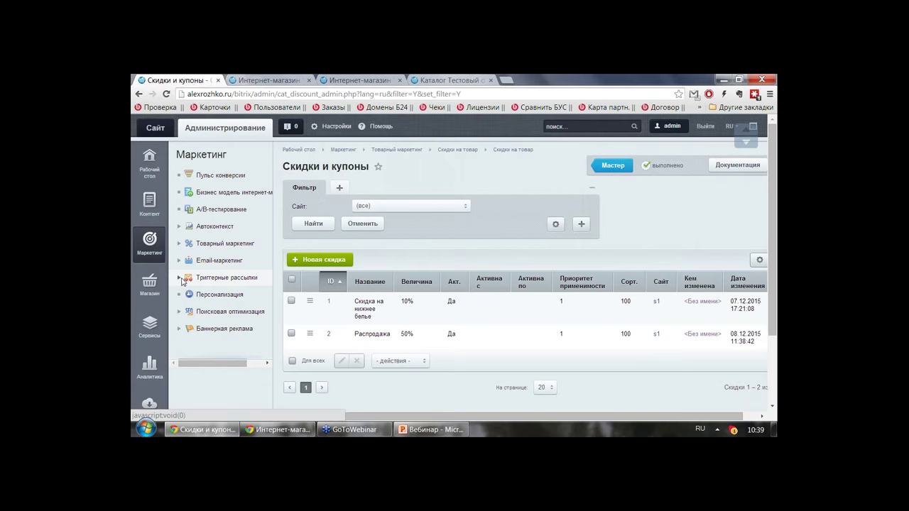
click(182, 278)
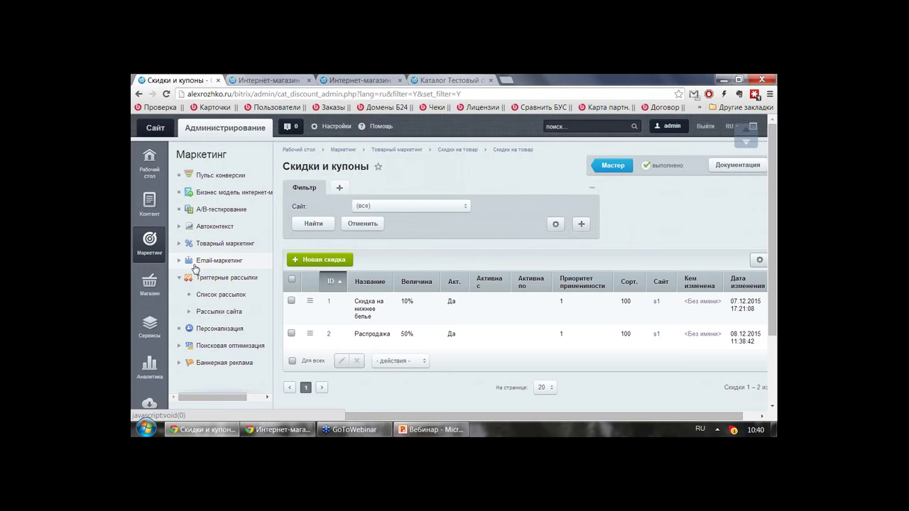
click(246, 296)
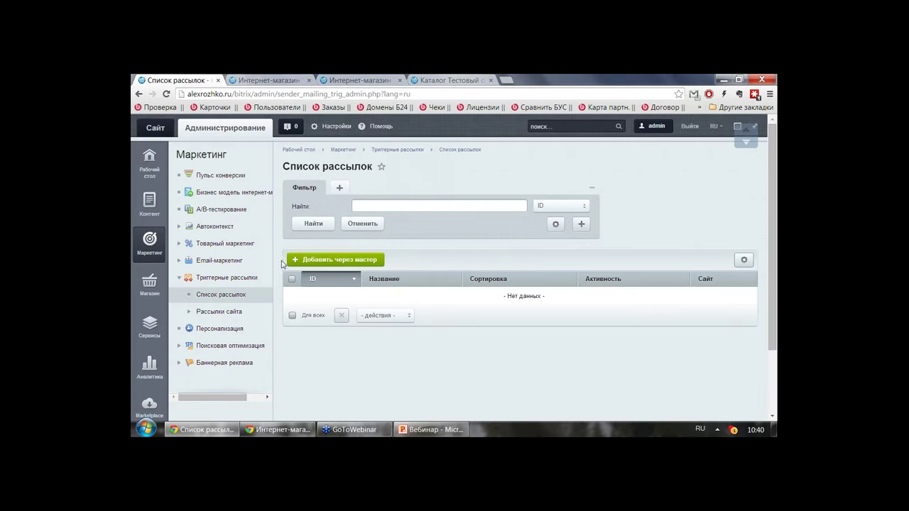
click(308, 261)
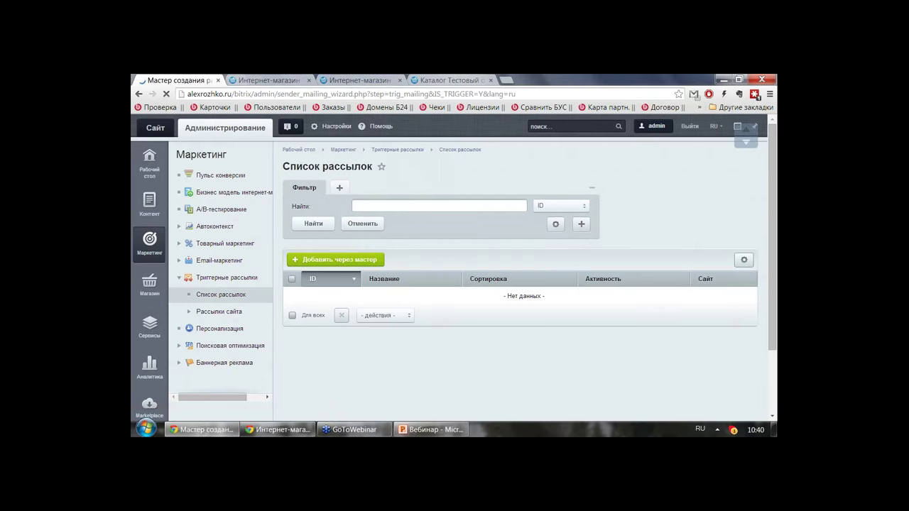
- Examine the descriptions of the ready-made triggered mailing templates for orders, including "Отмененный заказ", "Письма вдогонку", "Будильник-360" and "Будильник-90"
scroll(334, 301, down, 3)
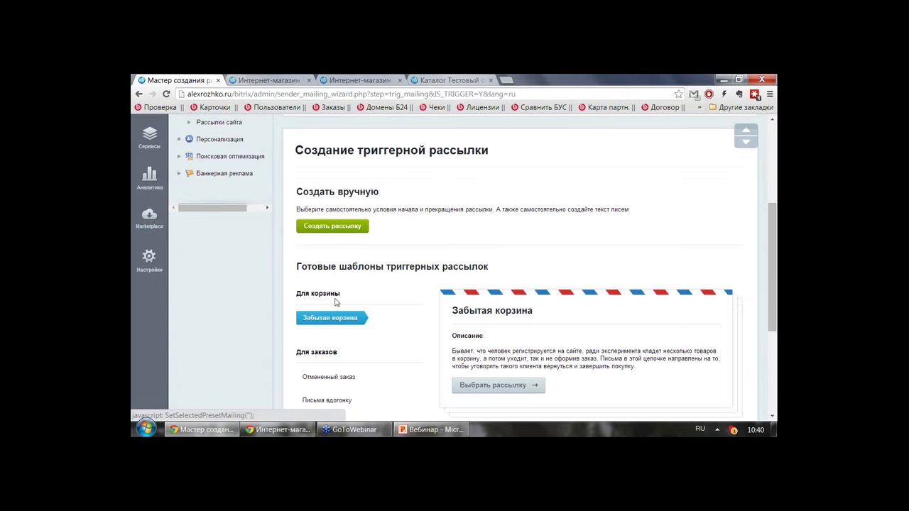
scroll(357, 324, down, 2)
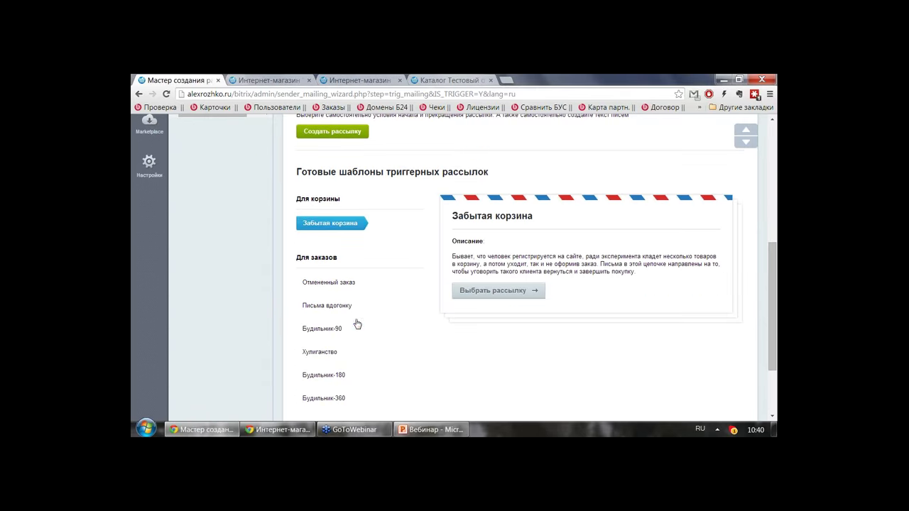
click(345, 283)
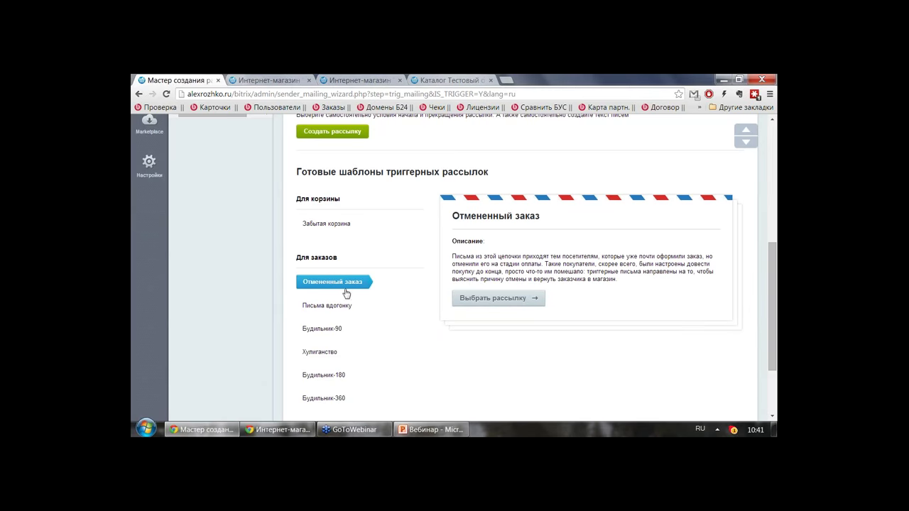
click(344, 307)
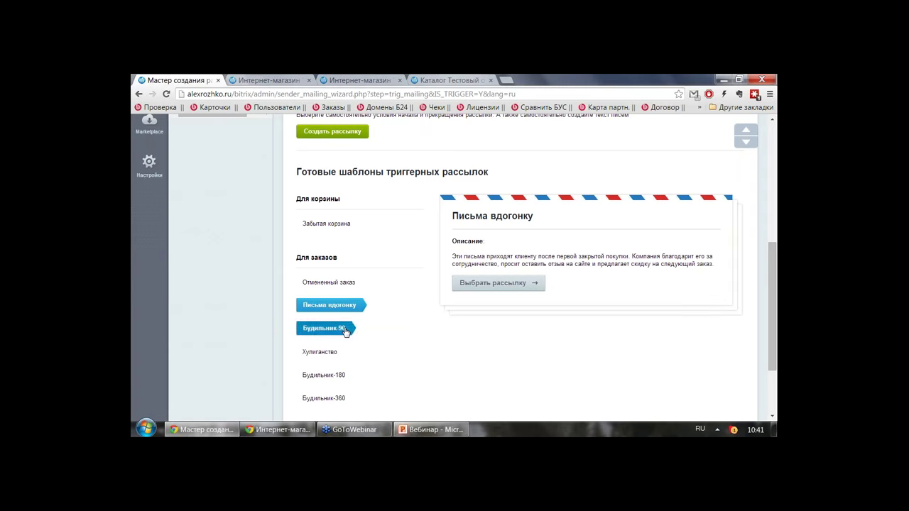
click(345, 330)
click(341, 374)
click(330, 397)
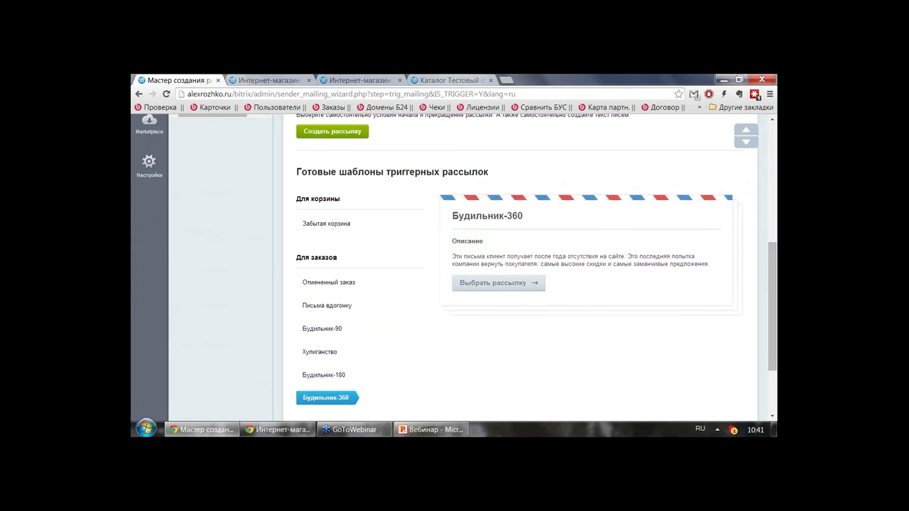
click(346, 332)
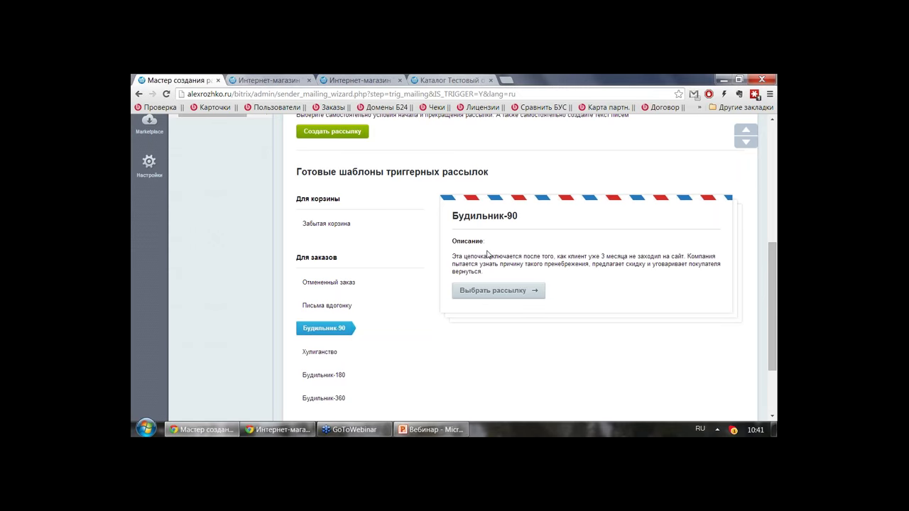
- View the "Хулиганство" triggered mailing template's description and open the marketing Персонализация page
click(331, 350)
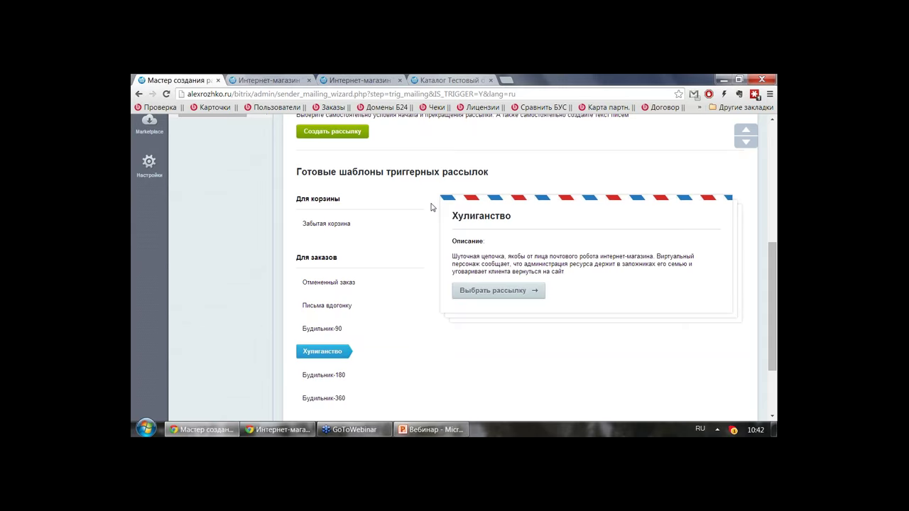
scroll(440, 205, up, 2)
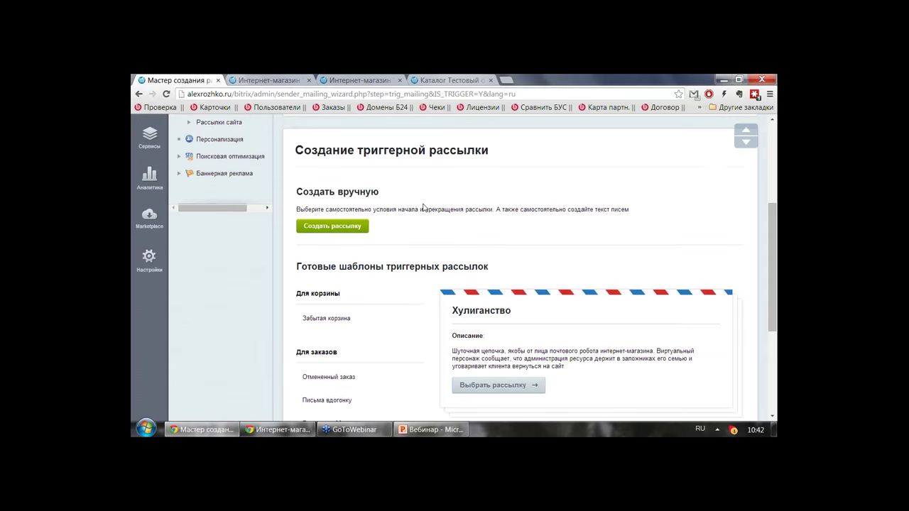
scroll(276, 208, up, 2)
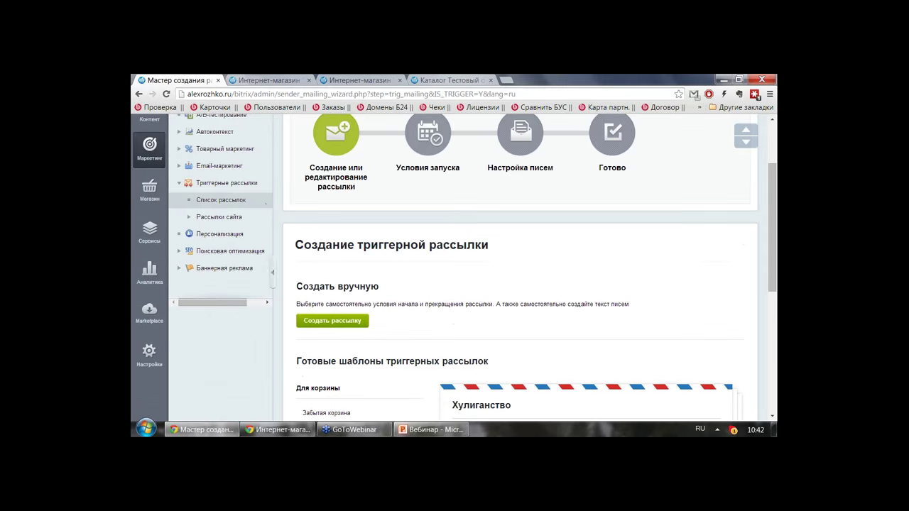
click(230, 238)
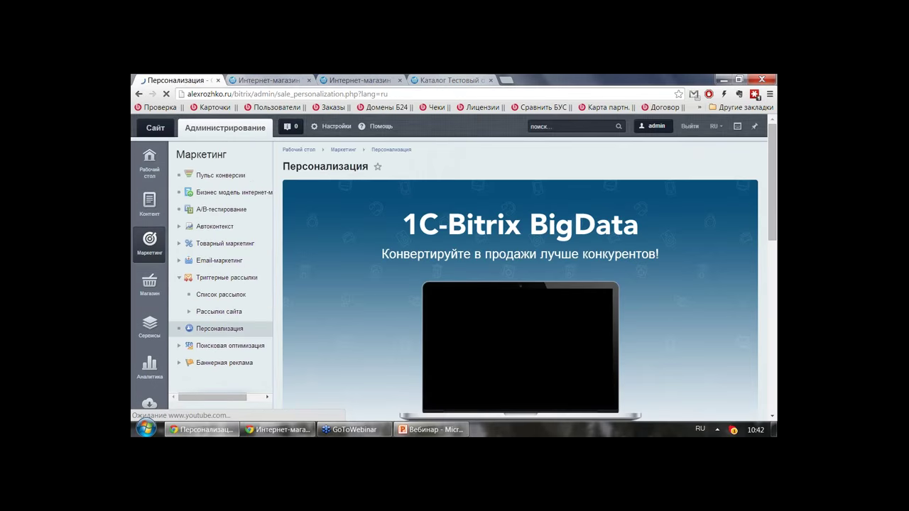
- Close the A/B test preview of the store and view the "Нижнее белье" catalog section on the other store page
key(ctrl+Tab)
scroll(454, 270, up, 10)
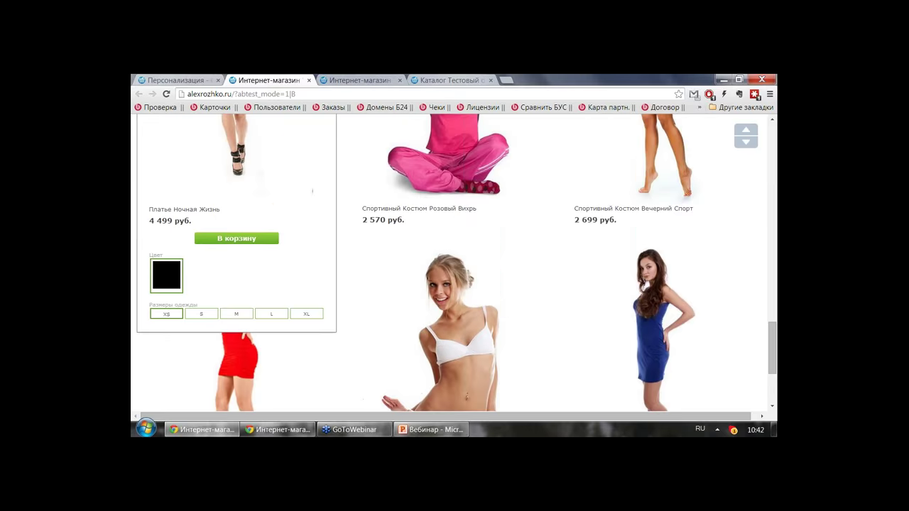
key(ctrl+w)
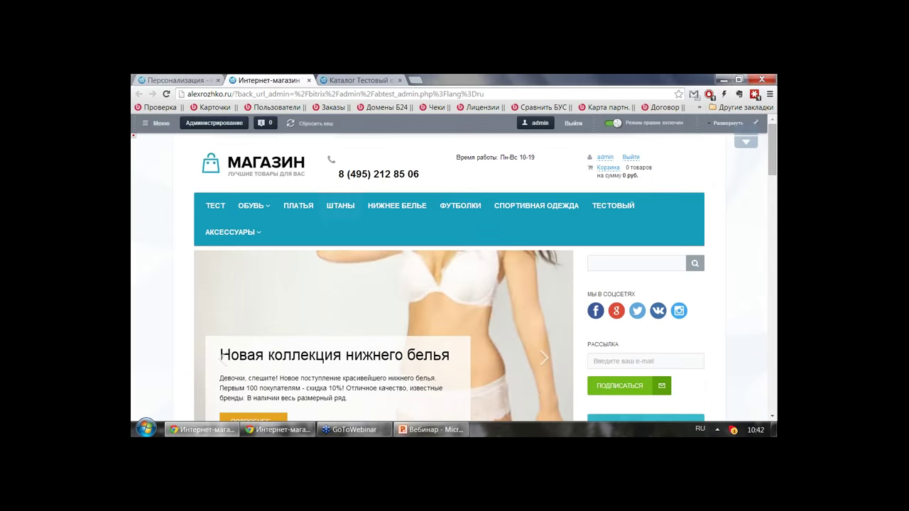
click(388, 207)
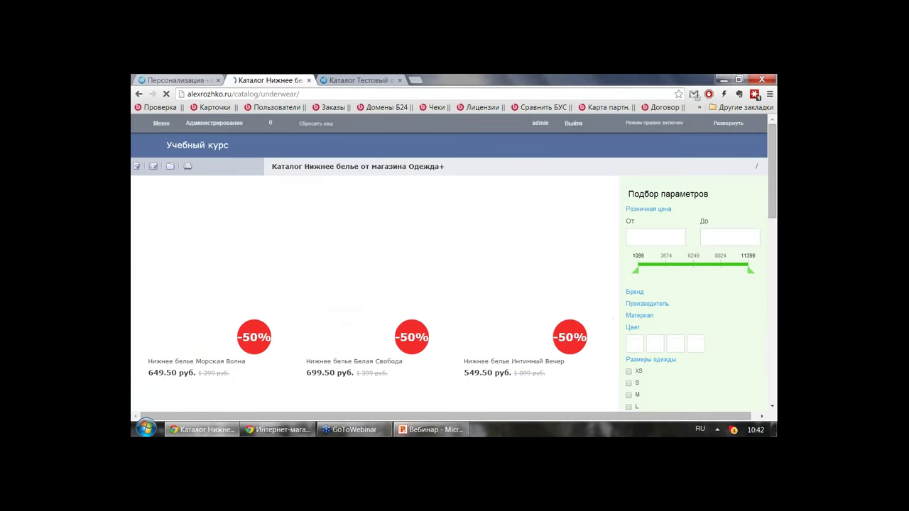
scroll(384, 235, down, 10)
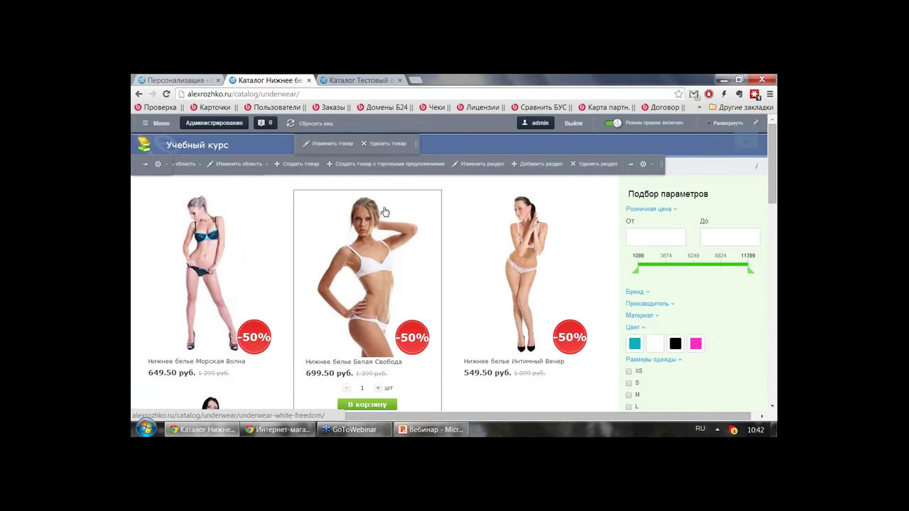
- Close the extra store page and the private browsing window, and open "Нижнее белье" on the remaining catalog page
click(309, 80)
key(alt+Tab)
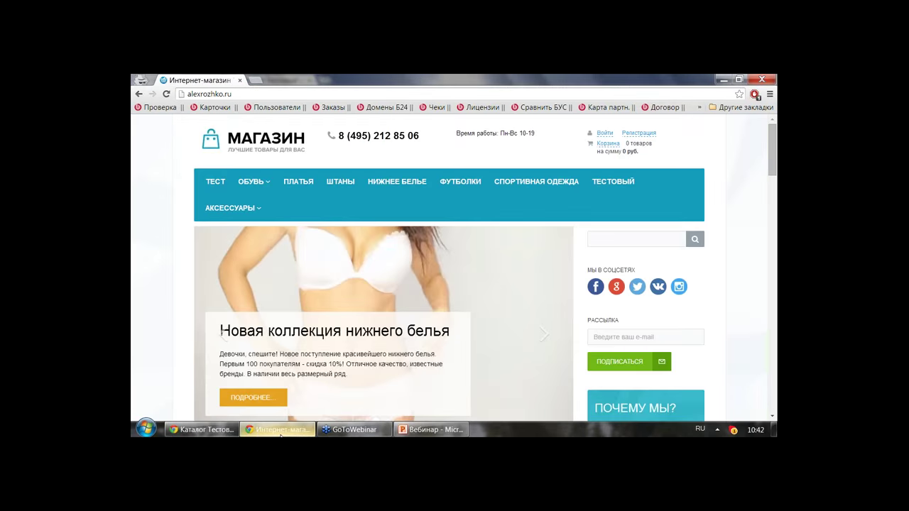
key(ctrl+w)
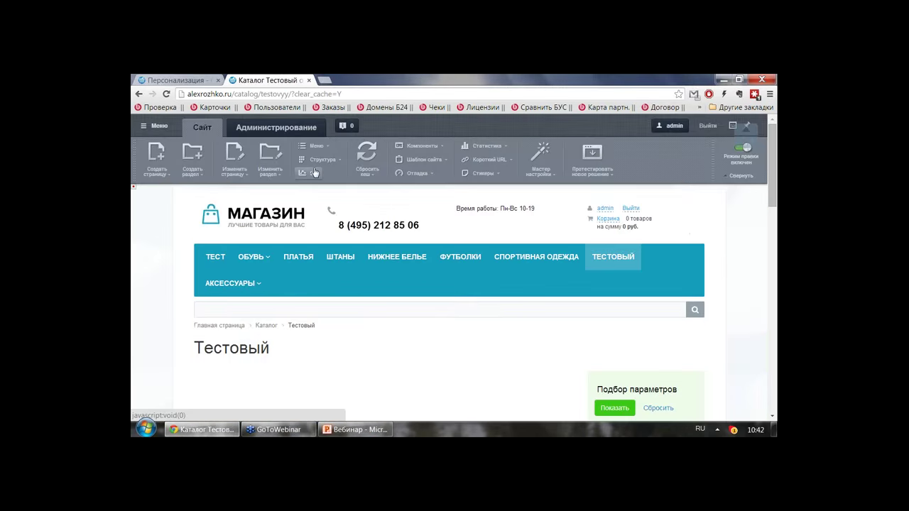
click(396, 263)
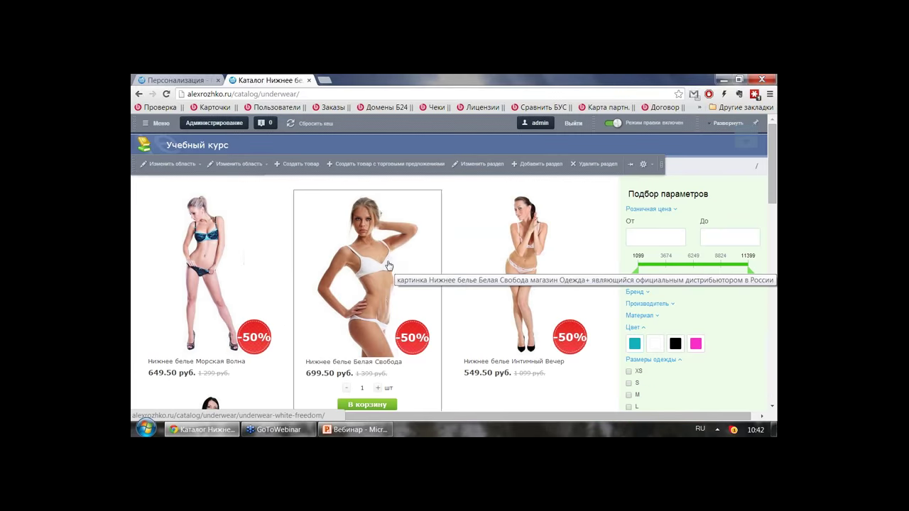
- Return to the administration area, open the A/B testing list and stop the "Новый дизайн" test
click(175, 80)
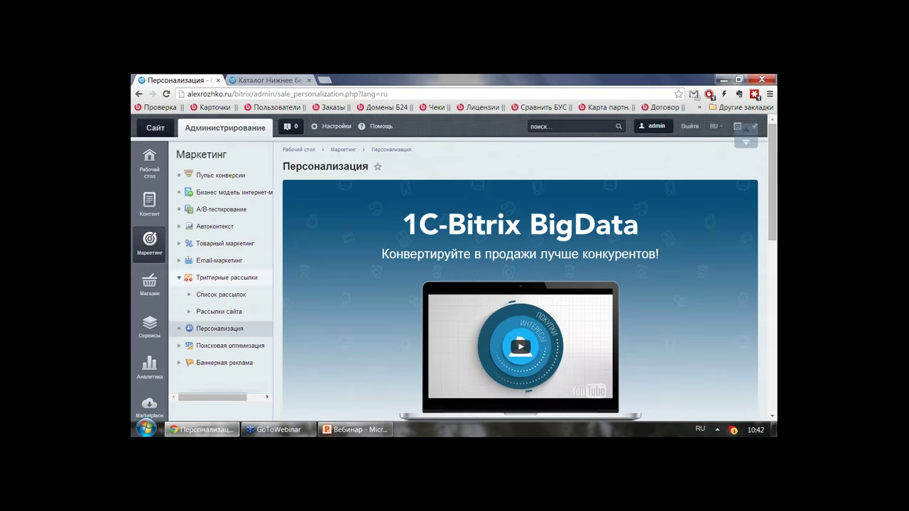
click(223, 219)
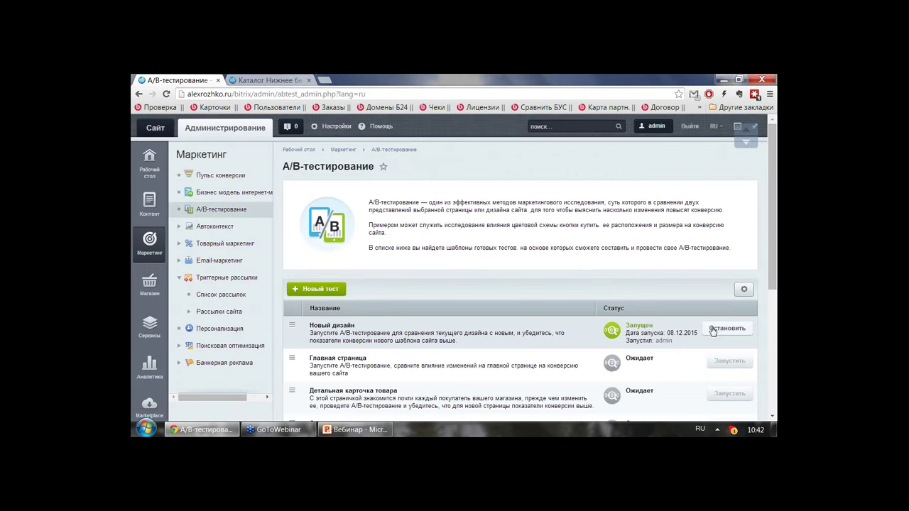
click(724, 328)
click(469, 160)
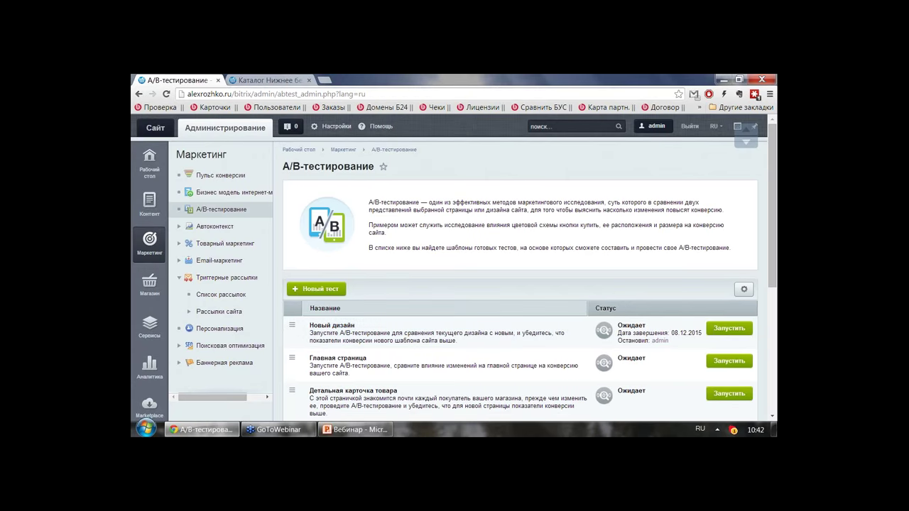
- Open the public store's "Нижнее белье" section and view its "Лидеры продаж" and "Персональные рекомендации" blocks
click(156, 128)
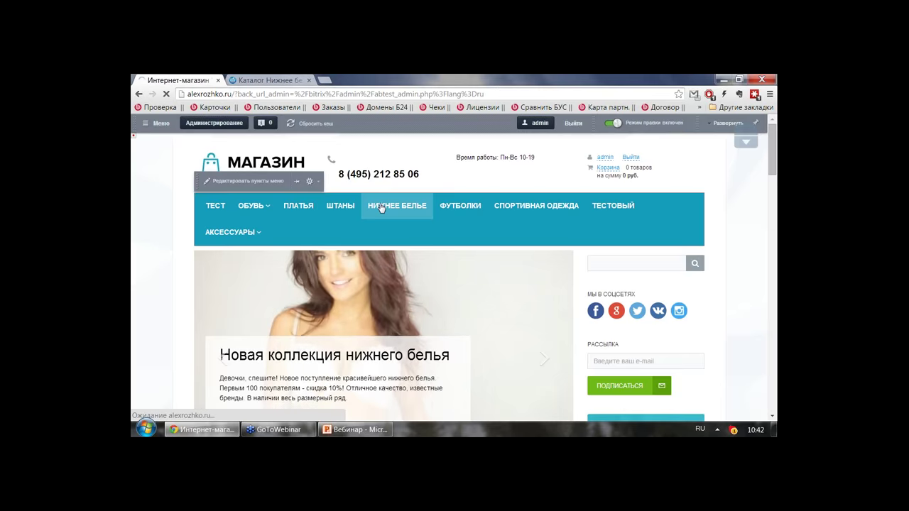
click(382, 207)
scroll(403, 207, down, 1)
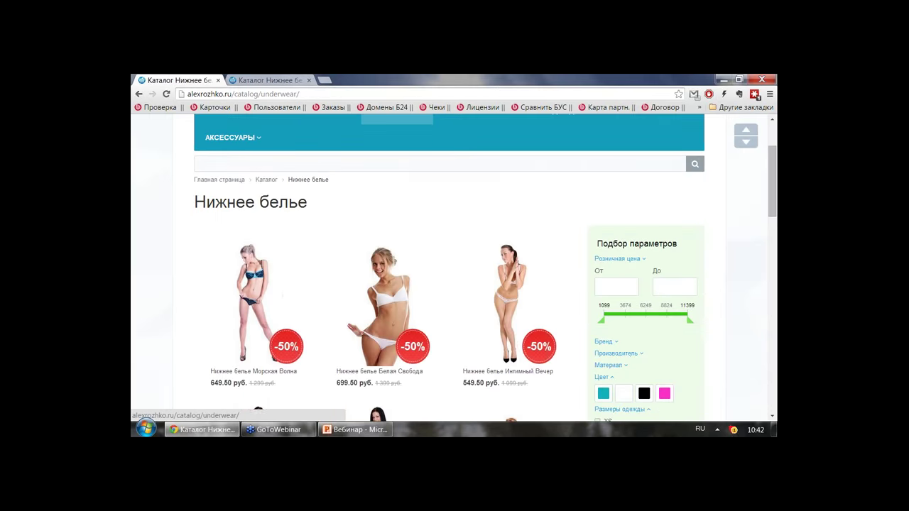
scroll(364, 342, down, 7)
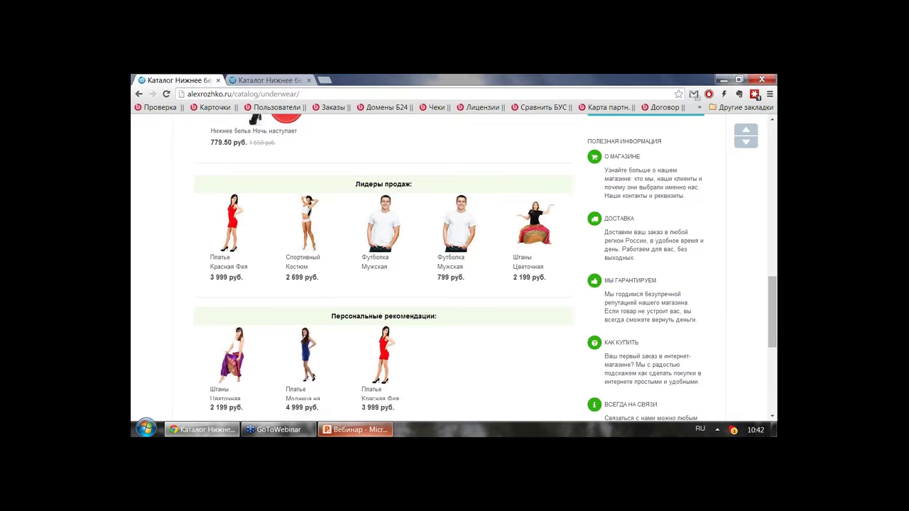
- Switch to the PowerPoint webinar presentation and start the slide show from slide 12, the "Клиент #1" diagram
click(355, 430)
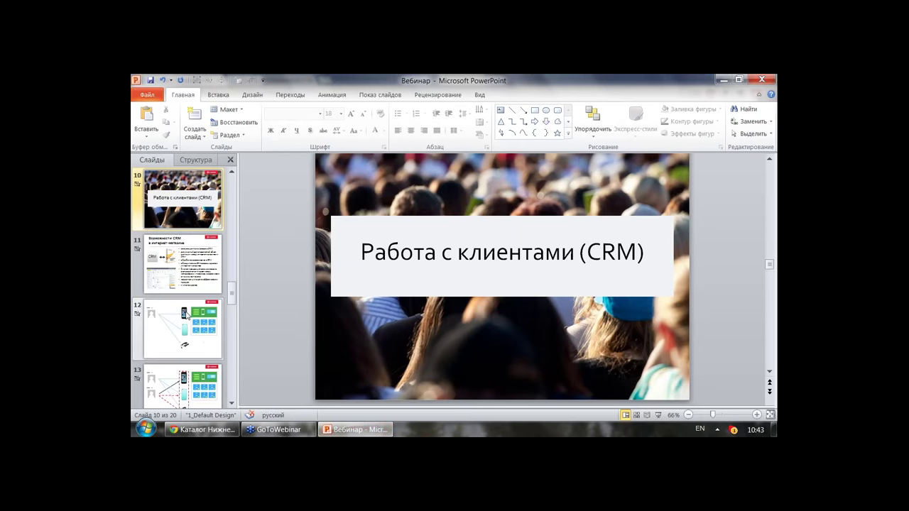
click(183, 329)
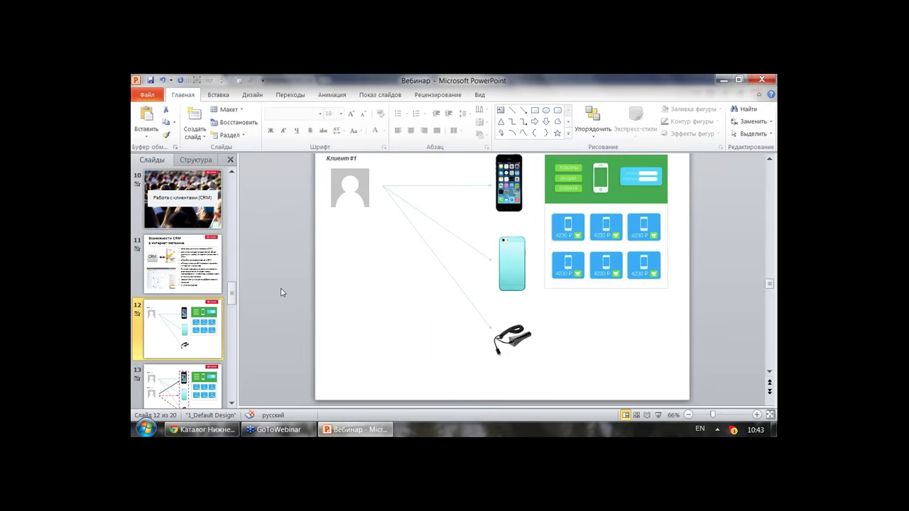
key(shift+F5)
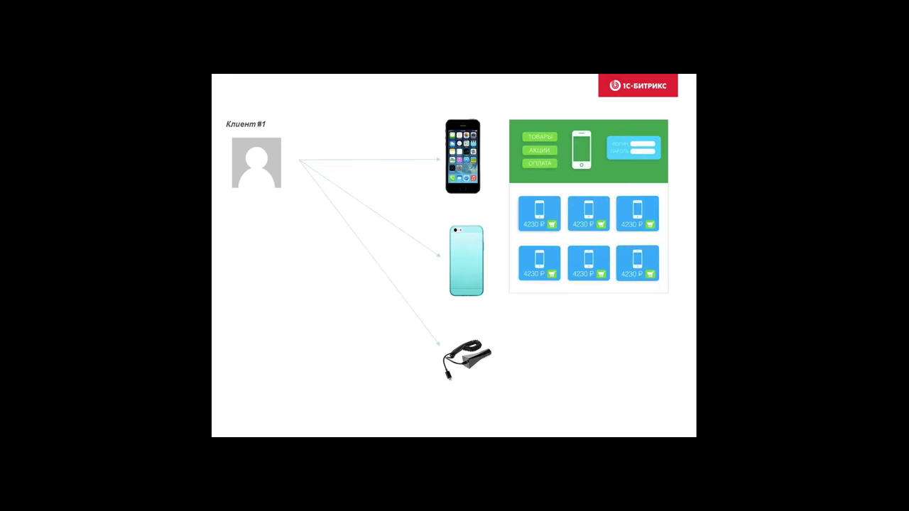
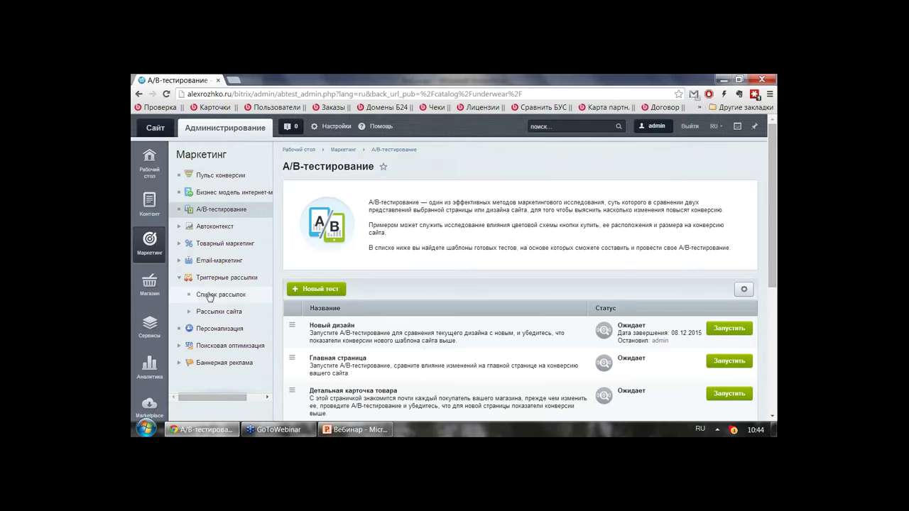
- Open the Персонализация page and read the Bitrix BigData activation steps, highlighting the catalog.bigdata.products widget instruction
click(212, 328)
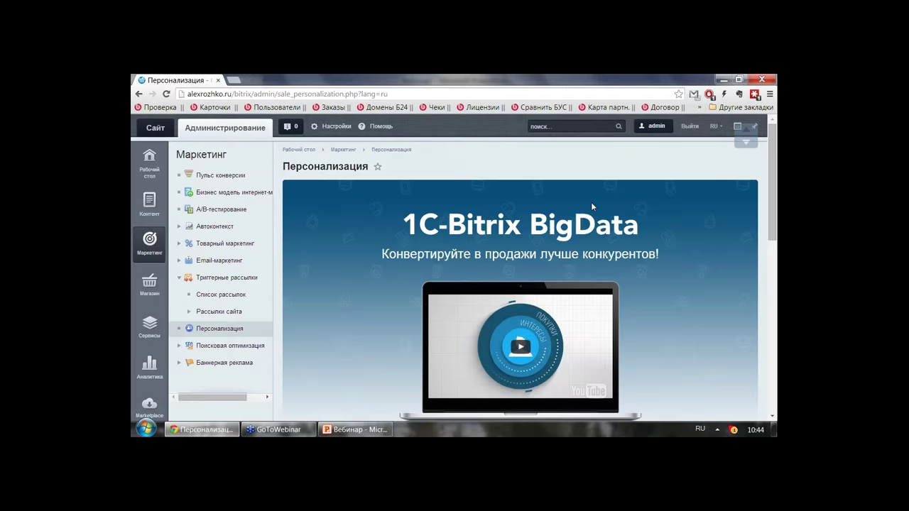
scroll(592, 205, down, 3)
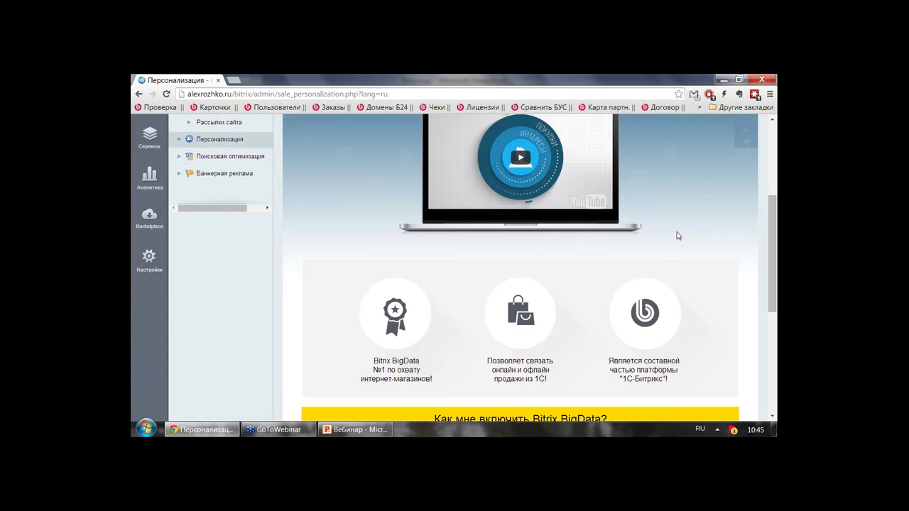
scroll(676, 236, down, 3)
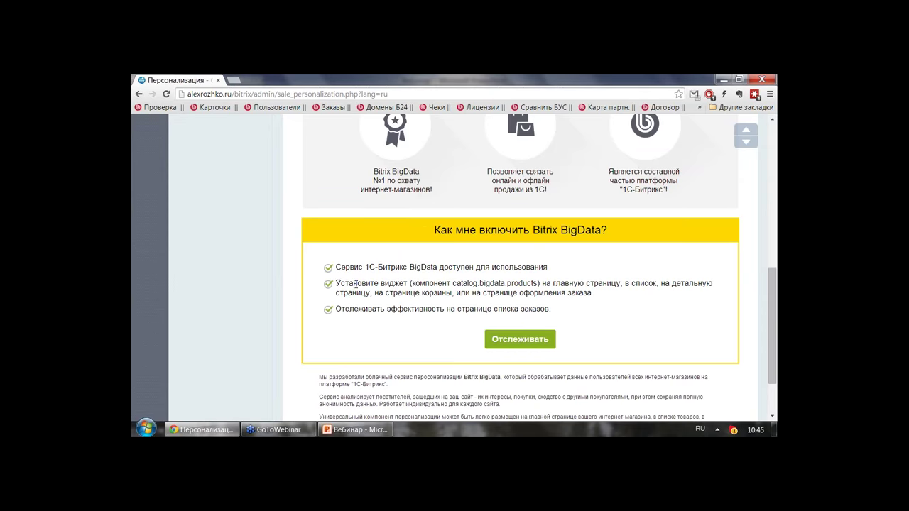
drag(335, 283, 647, 292)
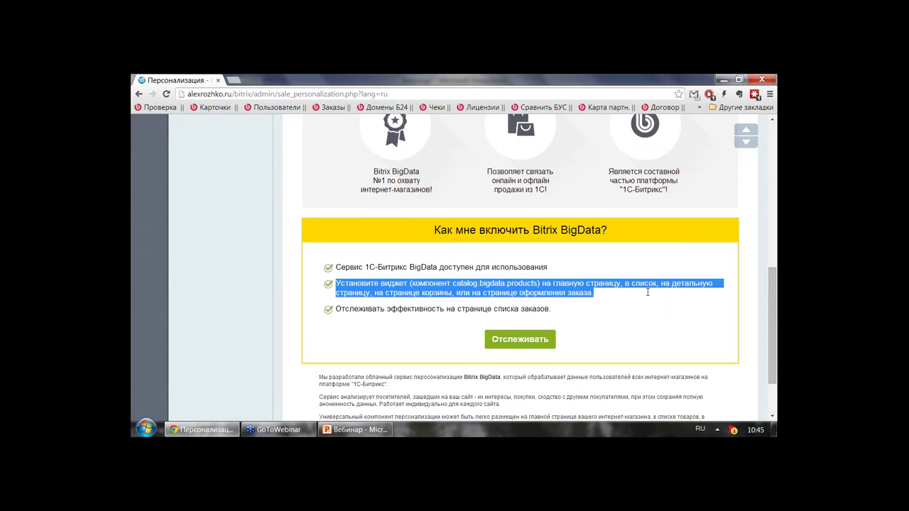
click(520, 285)
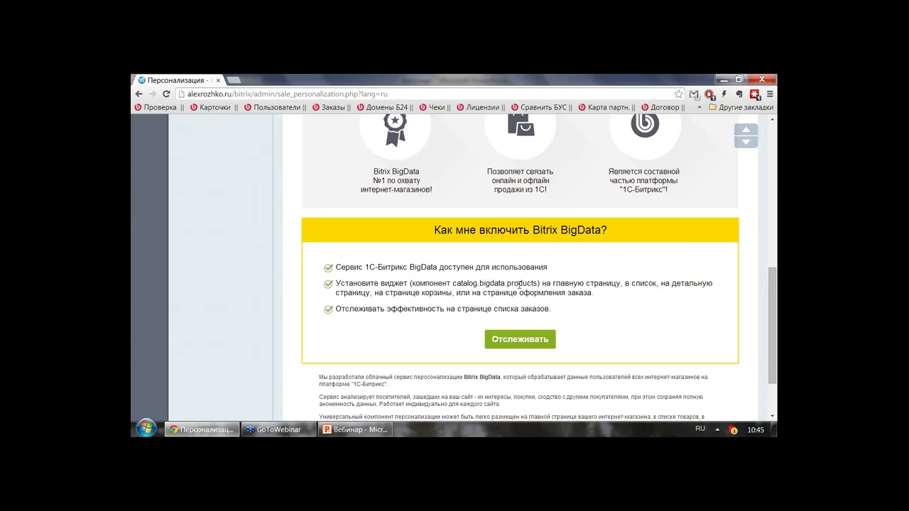
double_click(494, 284)
- Open the orders list for tracking BigData effectiveness and highlight the widget and personalization status under "Продажи с персонализацией"
click(523, 339)
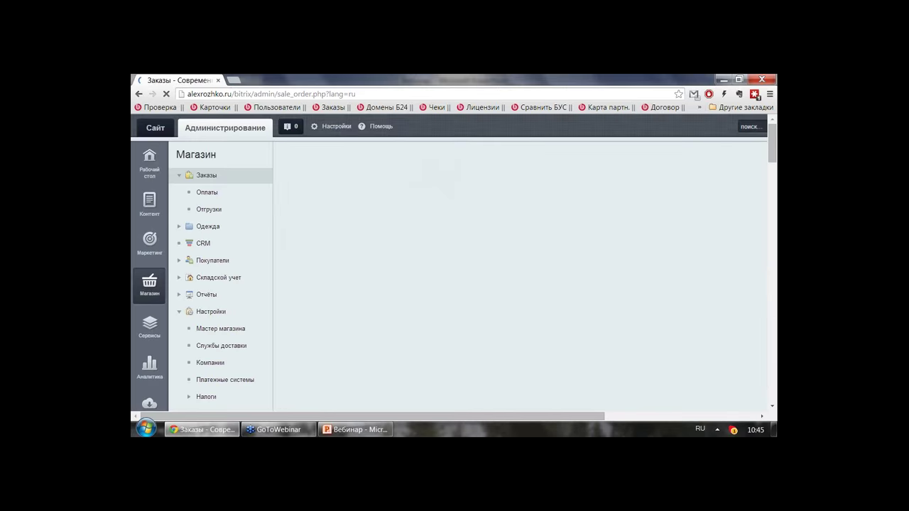
scroll(512, 310, down, 2)
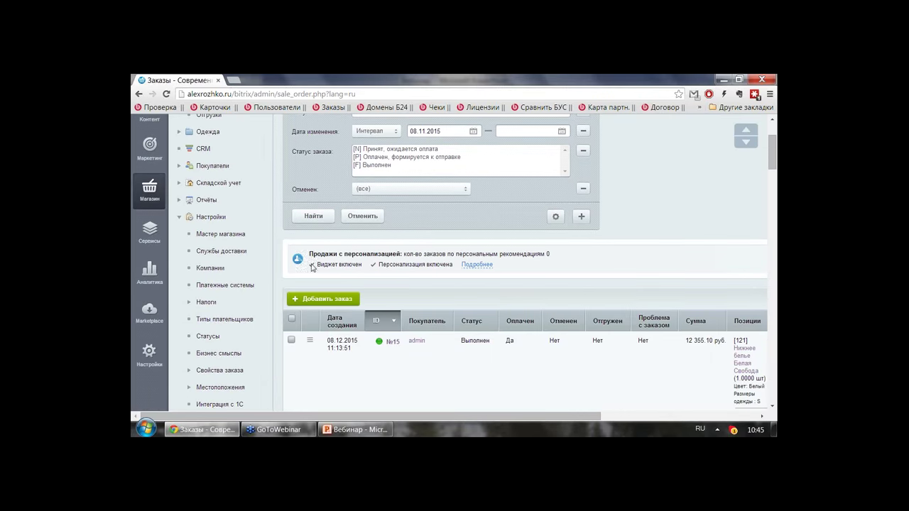
drag(312, 265, 452, 266)
- Open the public underwear catalog in a separate tab, examine its personal recommendations block and return to the orders list
scroll(334, 188, up, 2)
click(155, 128)
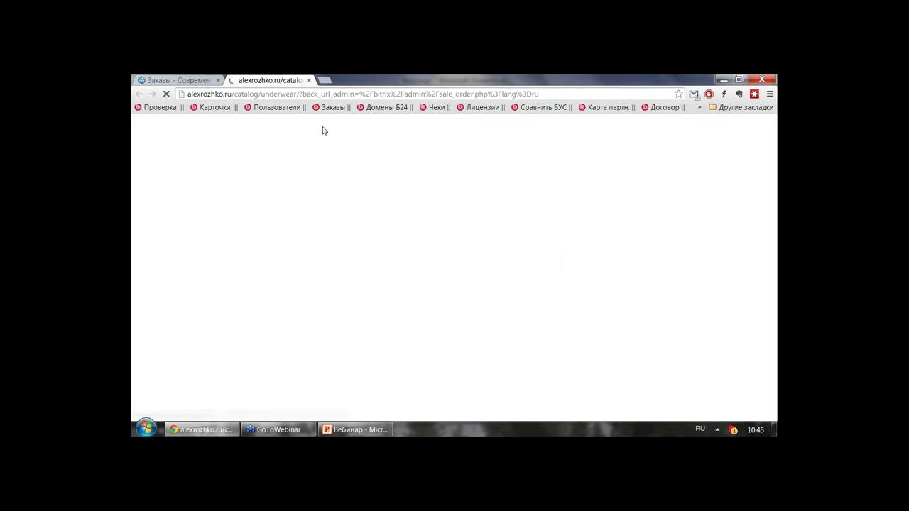
scroll(379, 213, down, 10)
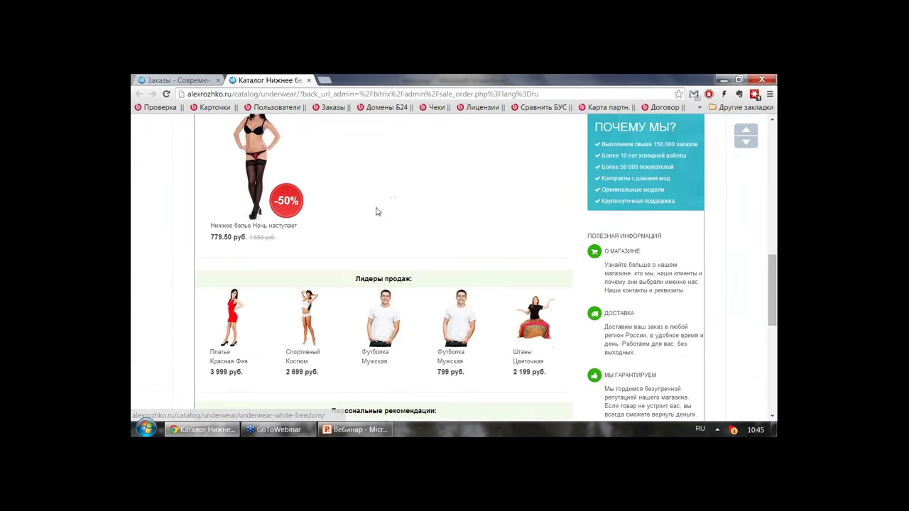
scroll(376, 212, down, 10)
scroll(376, 212, up, 9)
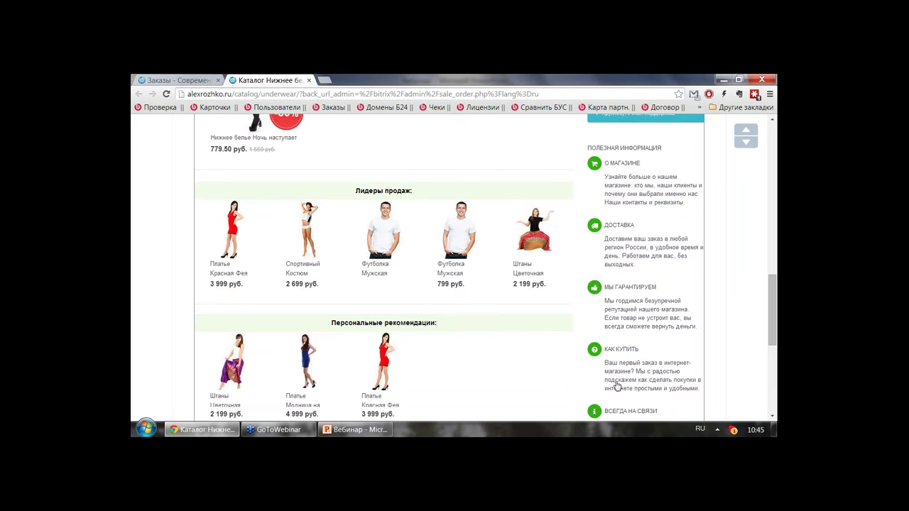
scroll(437, 341, up, 10)
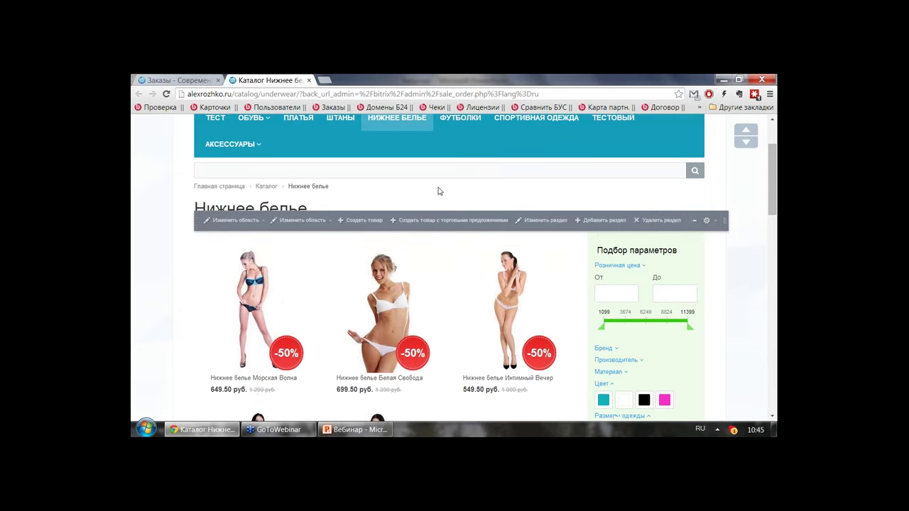
scroll(438, 191, up, 2)
mouse_move(239, 220)
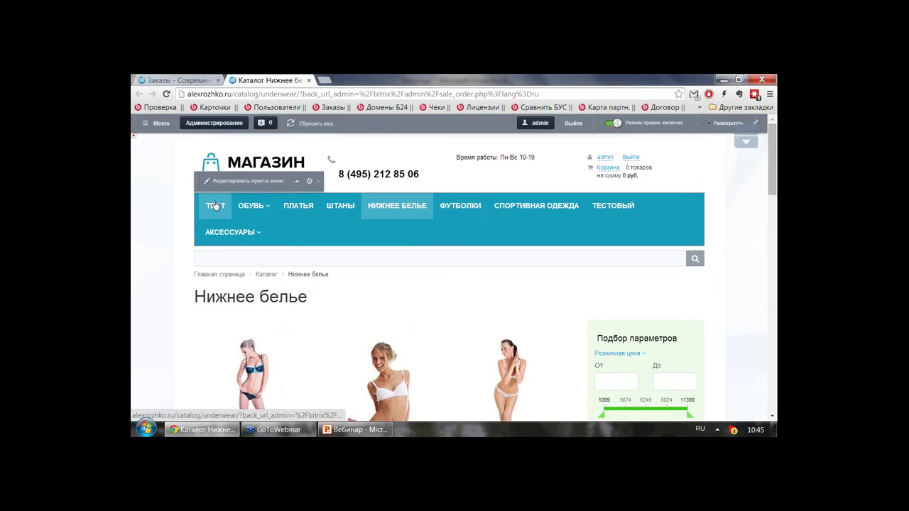
mouse_move(257, 162)
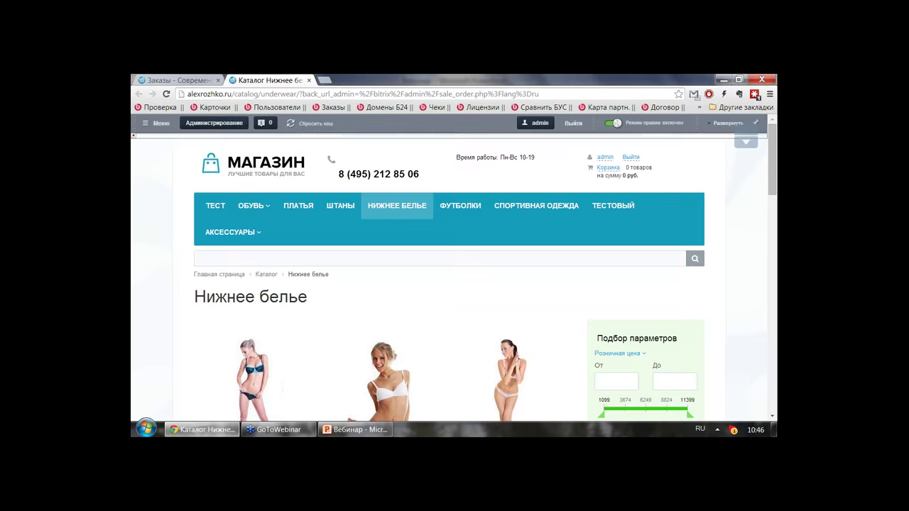
click(200, 79)
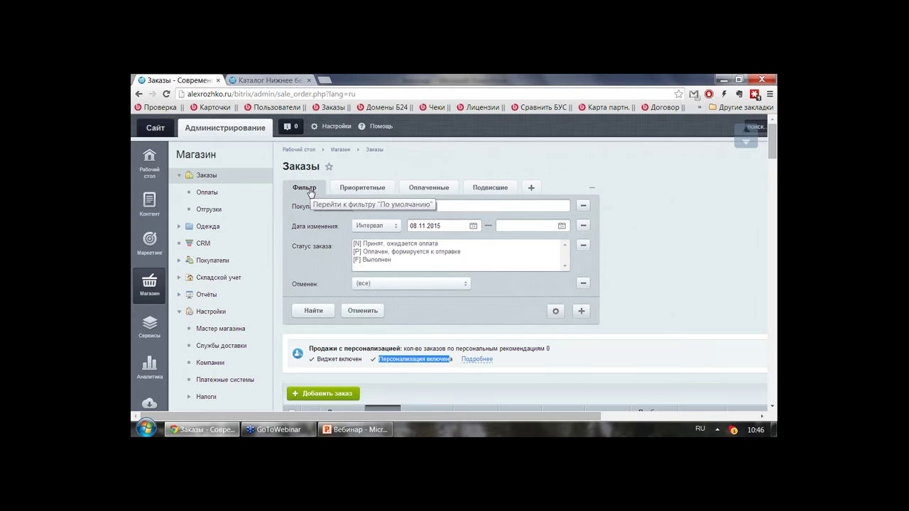
- Open the site speed report from the admin desktop and highlight the speed value in its heading
mouse_move(149, 160)
click(220, 159)
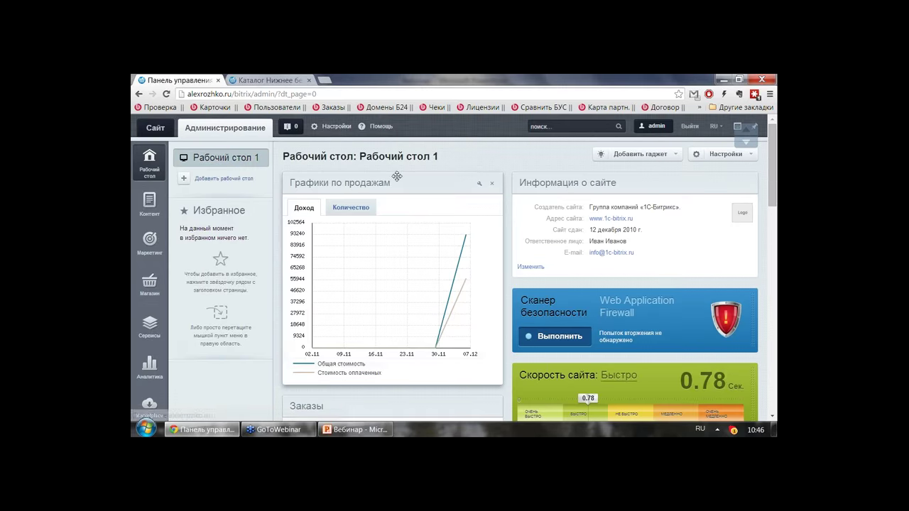
scroll(385, 182, down, 3)
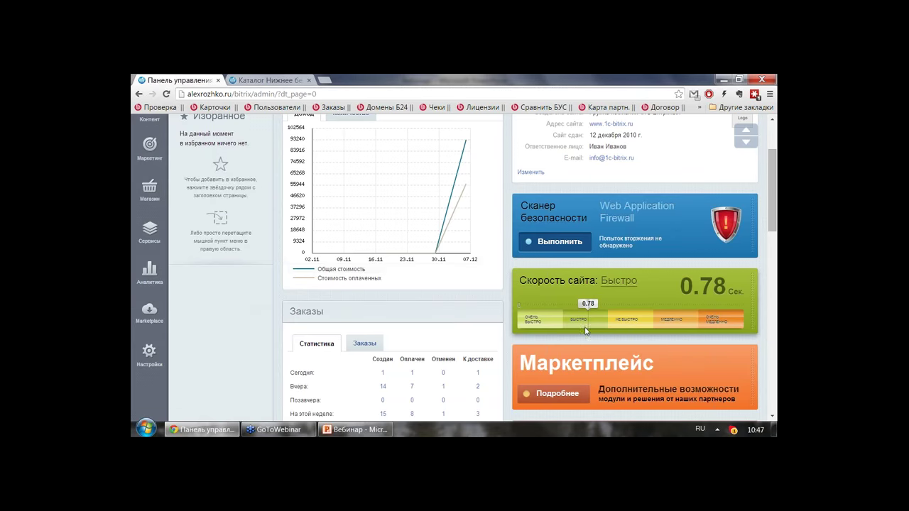
click(611, 283)
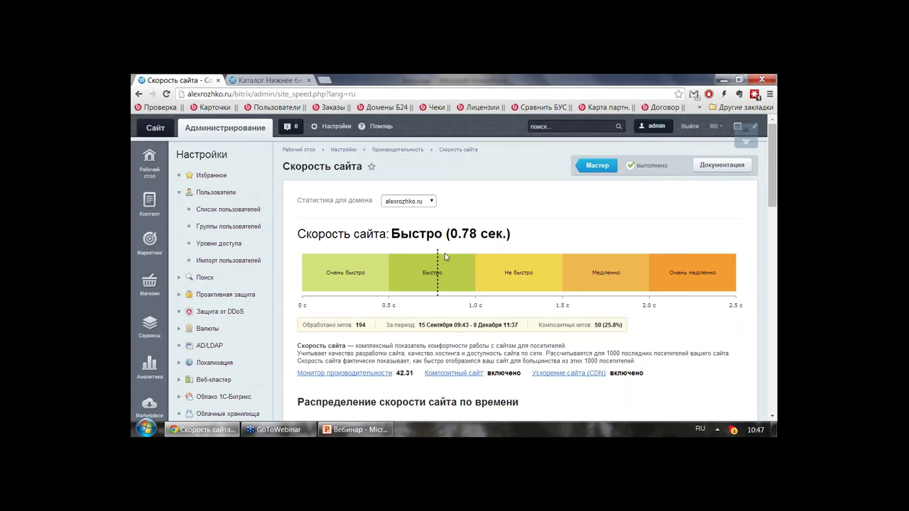
drag(462, 233, 508, 235)
scroll(507, 235, down, 2)
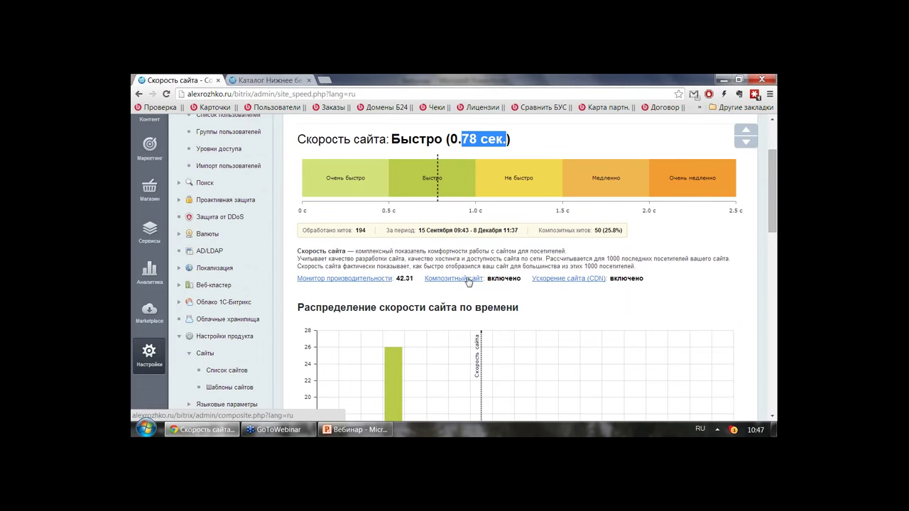
- Check the CDN acceleration page linked from the speed report, return, and review the "Композитный сайт" settings
click(594, 281)
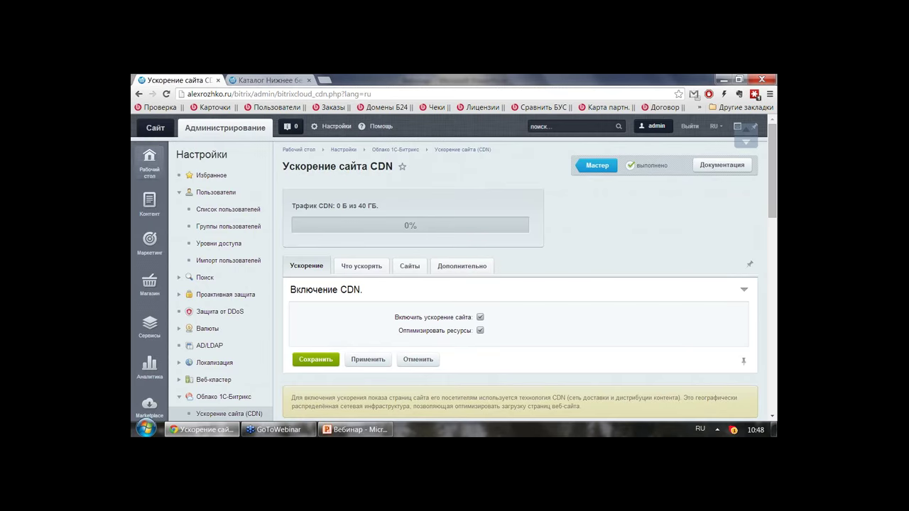
click(148, 108)
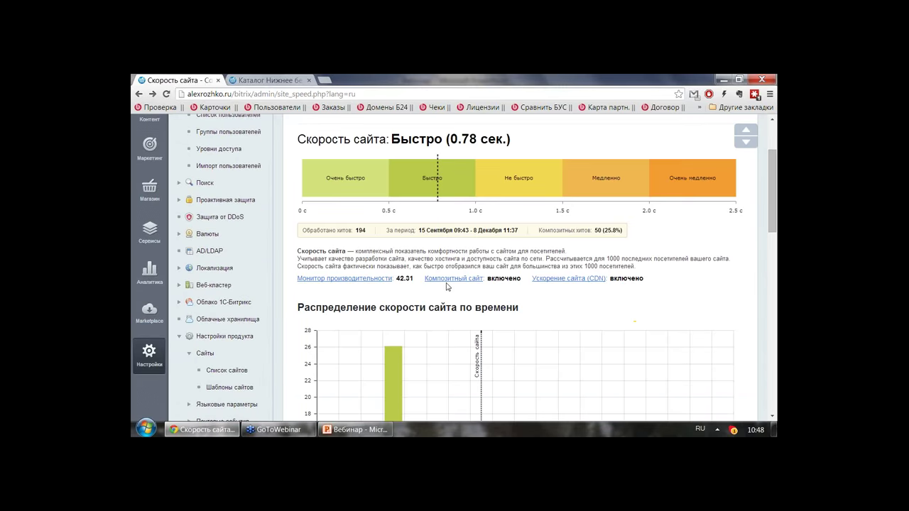
click(445, 279)
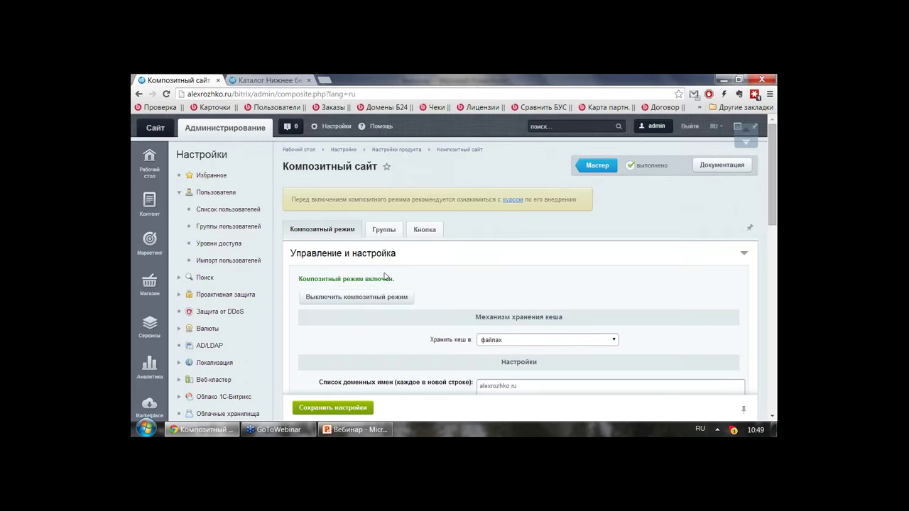
scroll(385, 276, down, 2)
scroll(385, 276, down, 4)
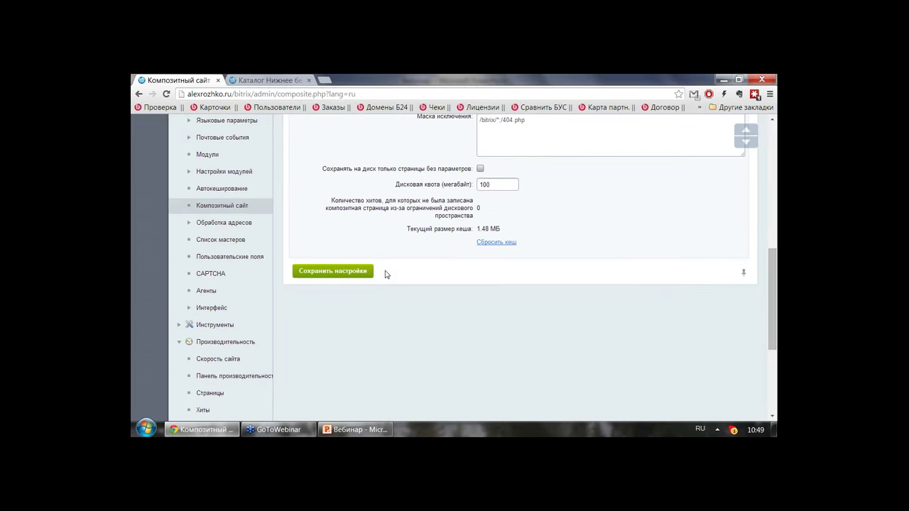
scroll(385, 275, up, 4)
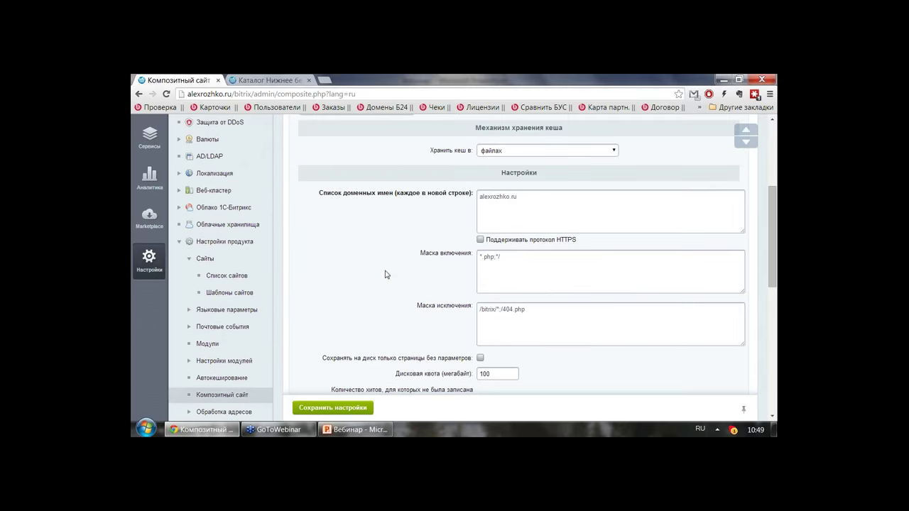
scroll(385, 275, up, 4)
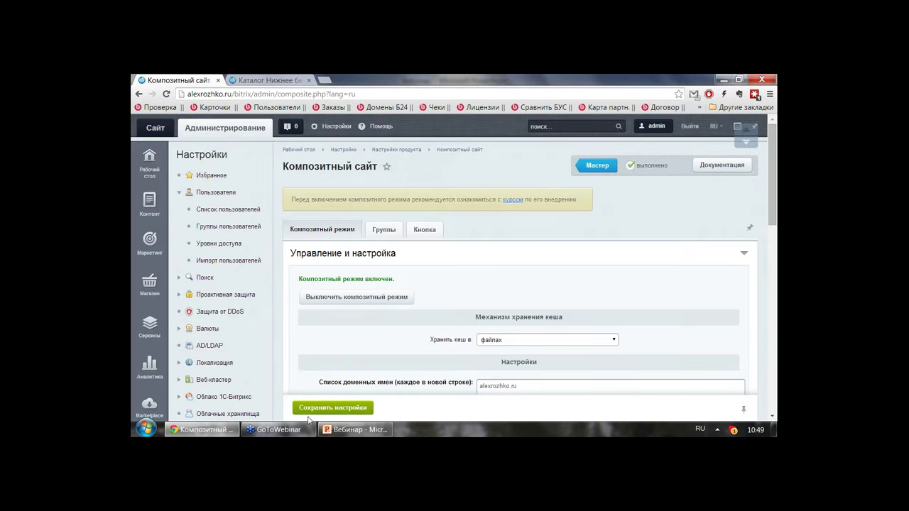
- Switch to the PowerPoint webinar presentation and start the slide show from slide 15 on mobile app usage
click(343, 431)
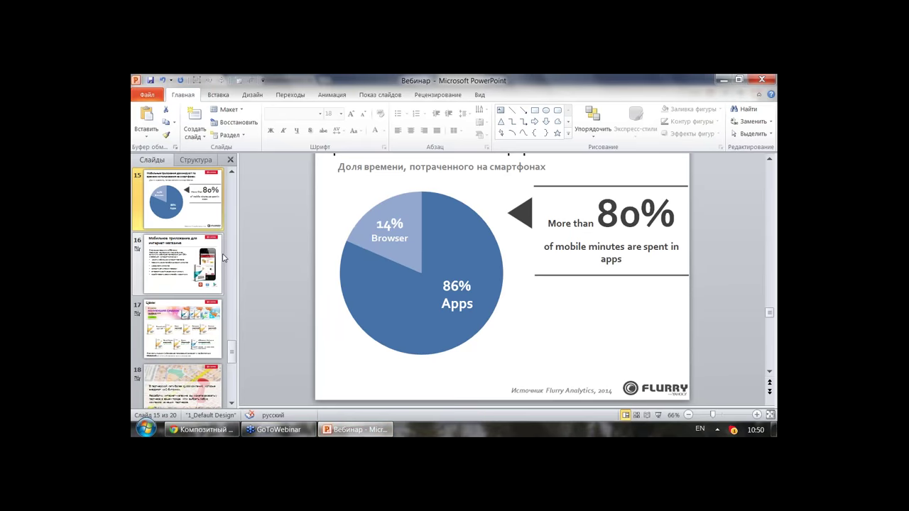
key(shift+F5)
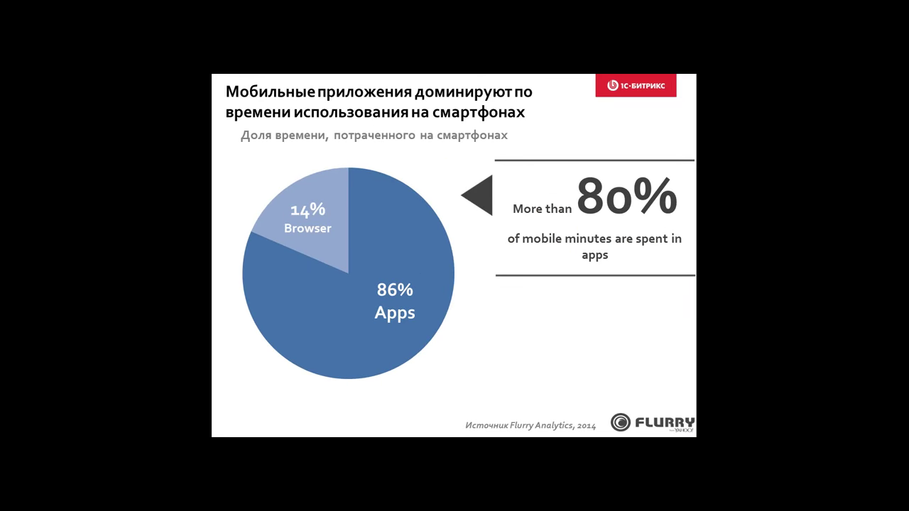
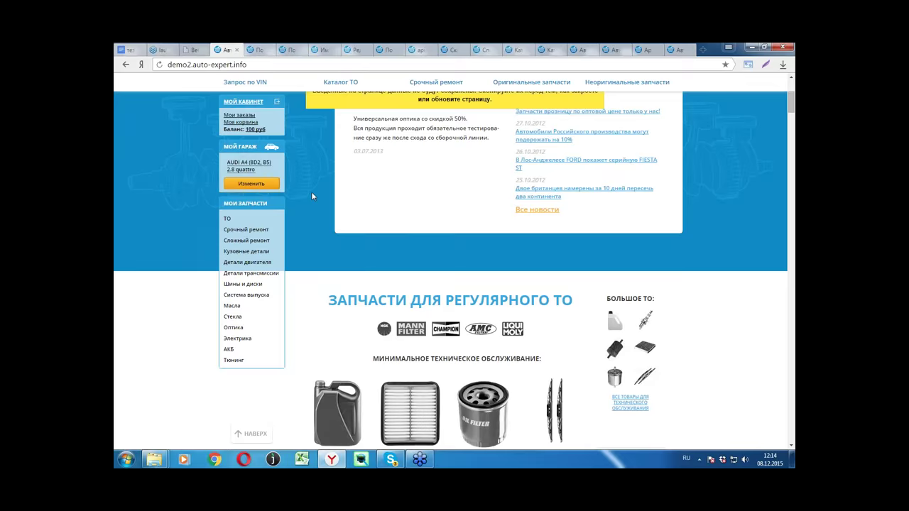
- Dismiss the session-expired notice on the auto parts storefront and examine its catalog links, news and regular maintenance kit block
scroll(311, 192, up, 3)
click(595, 81)
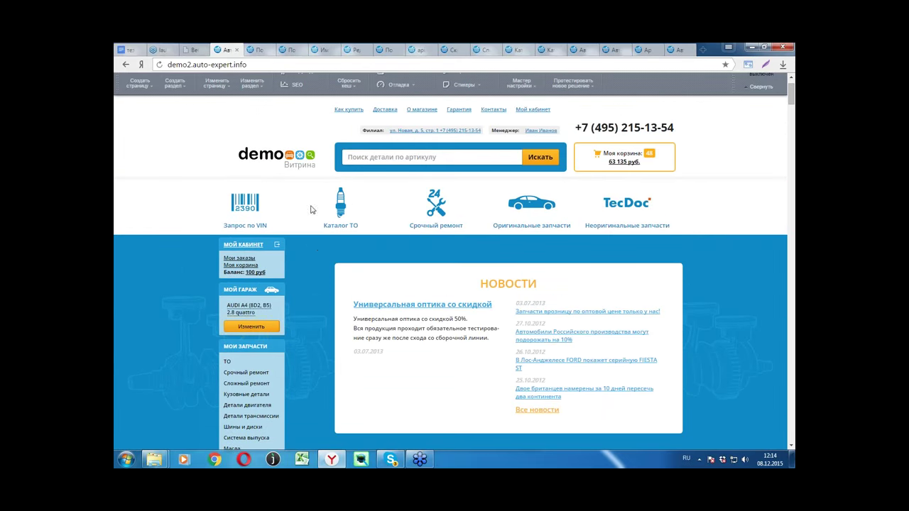
scroll(303, 304, down, 2)
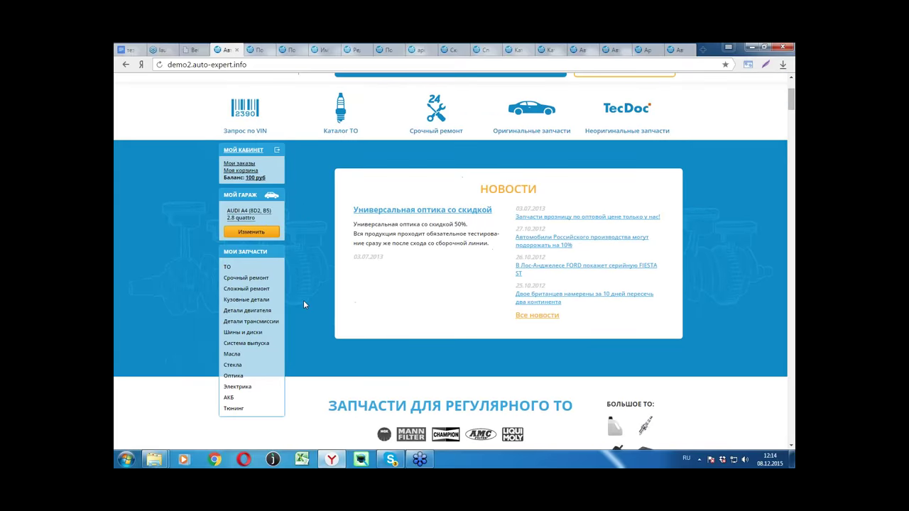
scroll(304, 302, down, 2)
scroll(303, 307, down, 2)
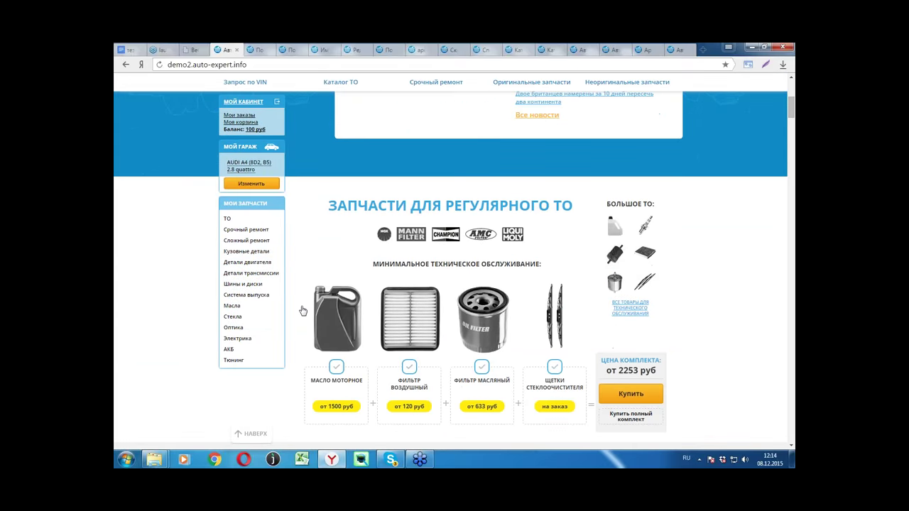
scroll(302, 310, down, 1)
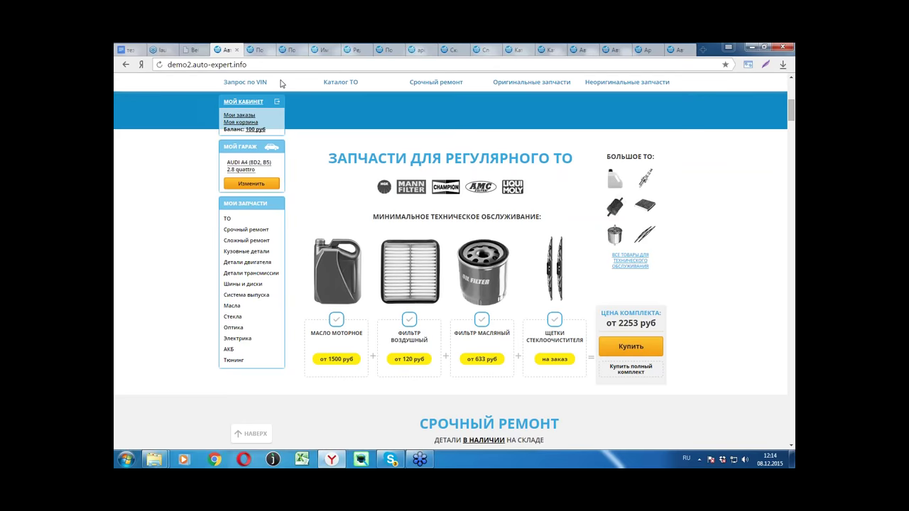
- Bring up the "Поставщики" list, dismiss its session notice, and review the properties and currency options of "Поставщик 3"
click(260, 51)
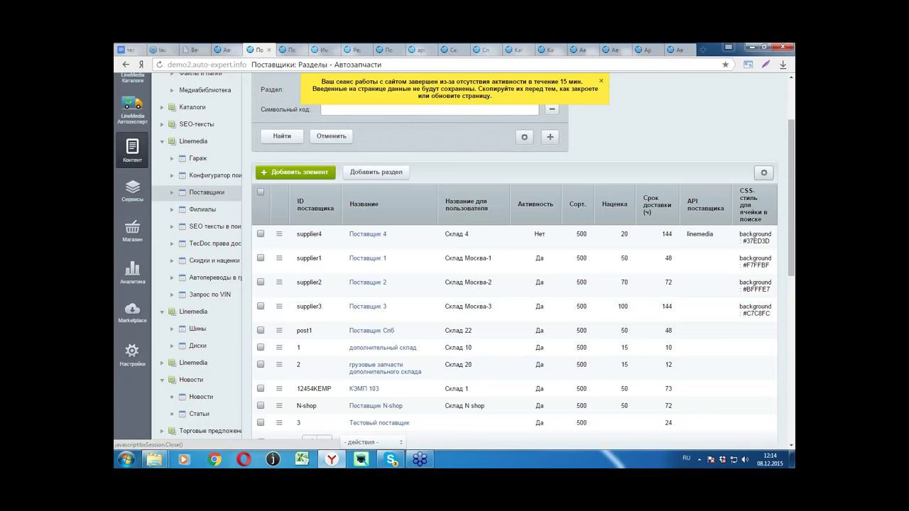
click(605, 87)
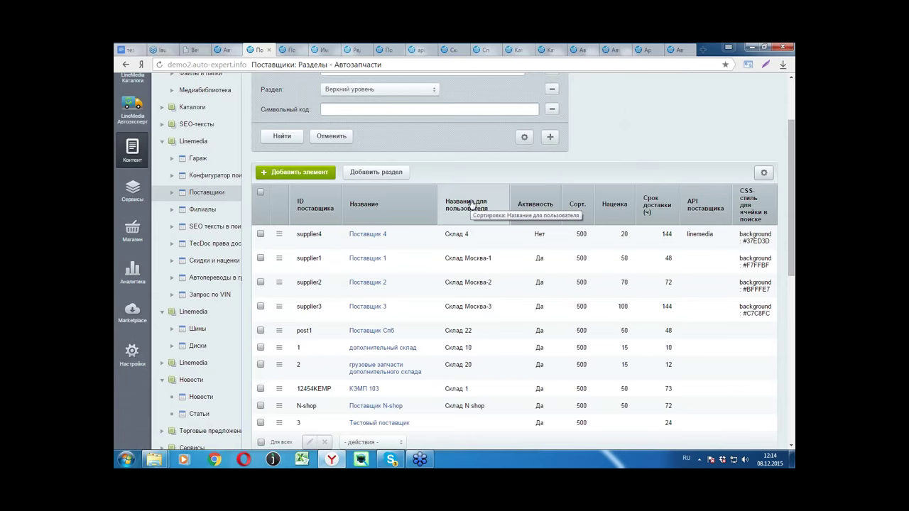
click(288, 51)
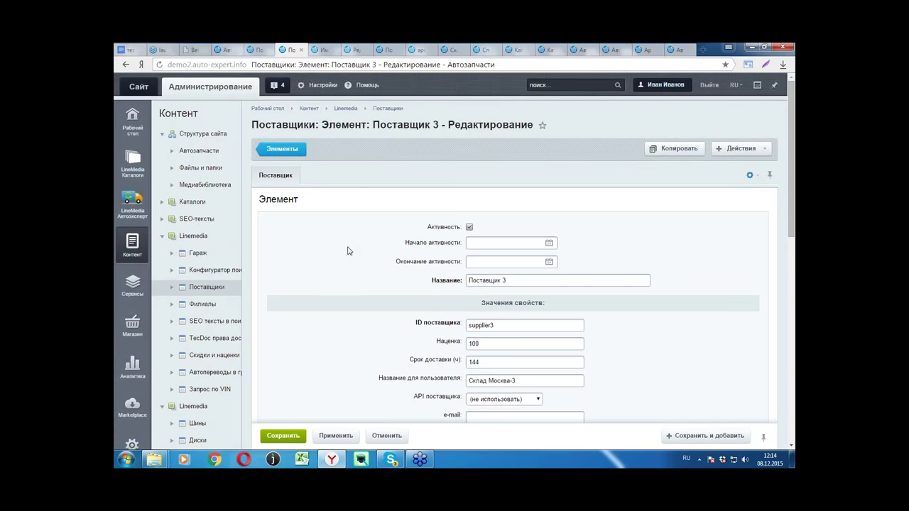
scroll(348, 251, down, 1)
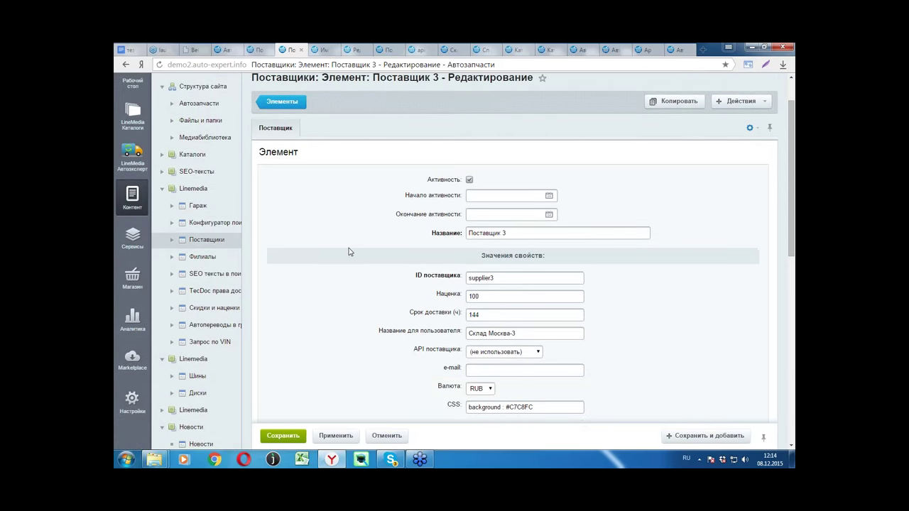
scroll(348, 251, down, 1)
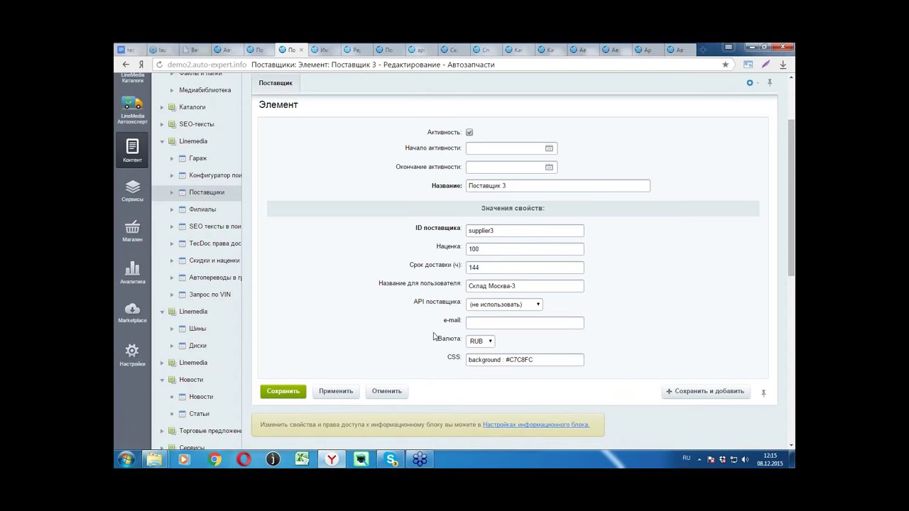
click(490, 342)
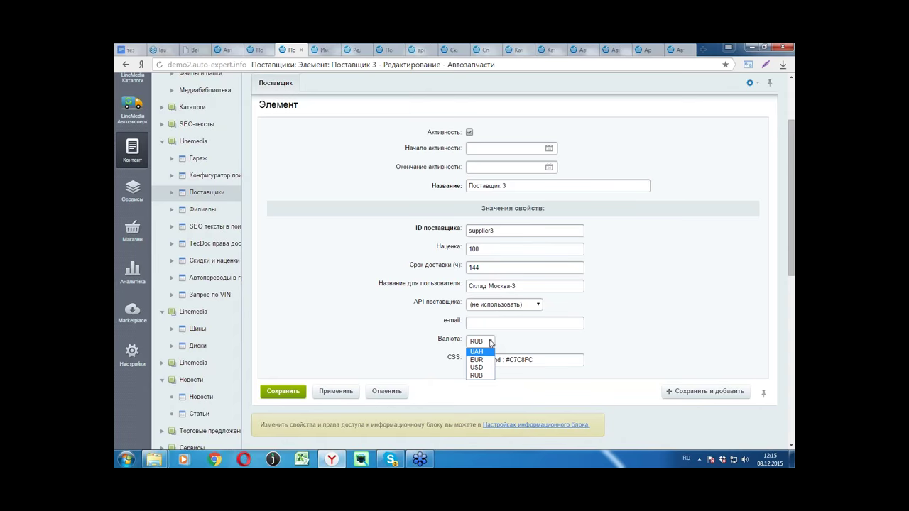
click(490, 342)
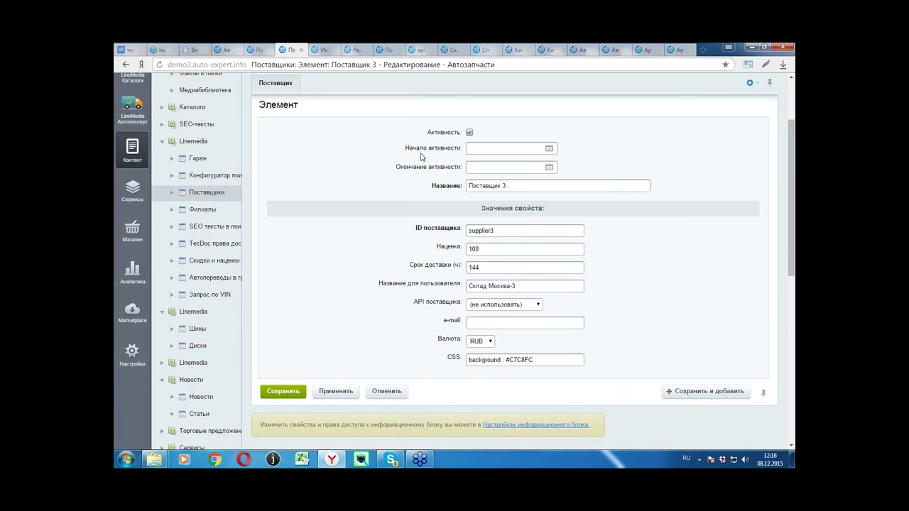
- Bring up the "Импорт прайслистов" list, dismiss its session notice, and view the supplier choices in import template 29
click(317, 54)
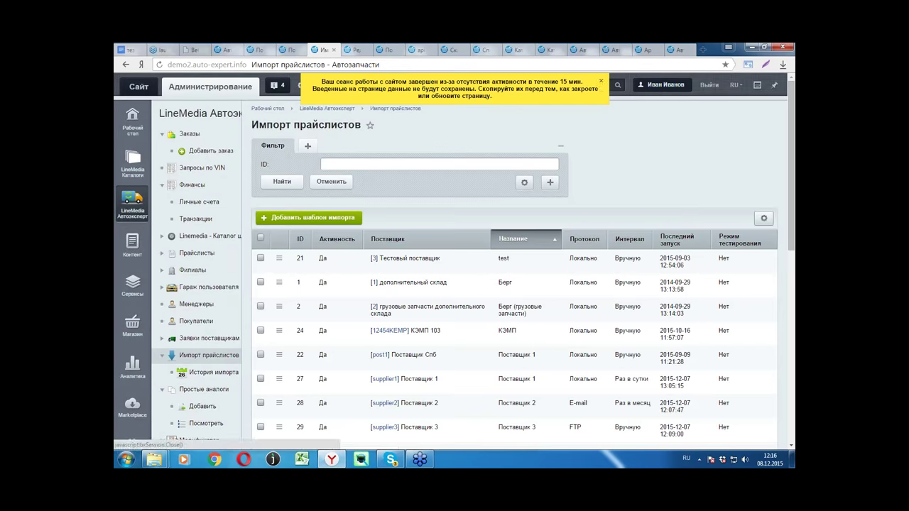
click(601, 81)
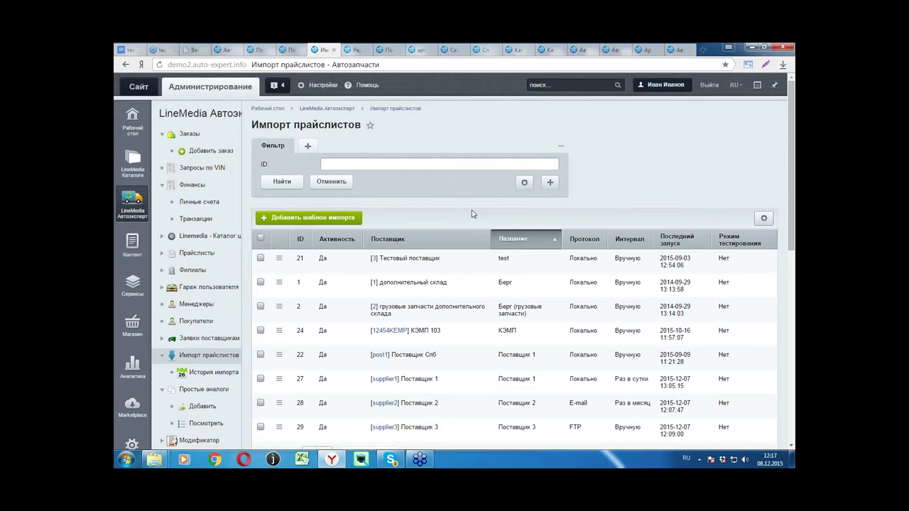
click(348, 49)
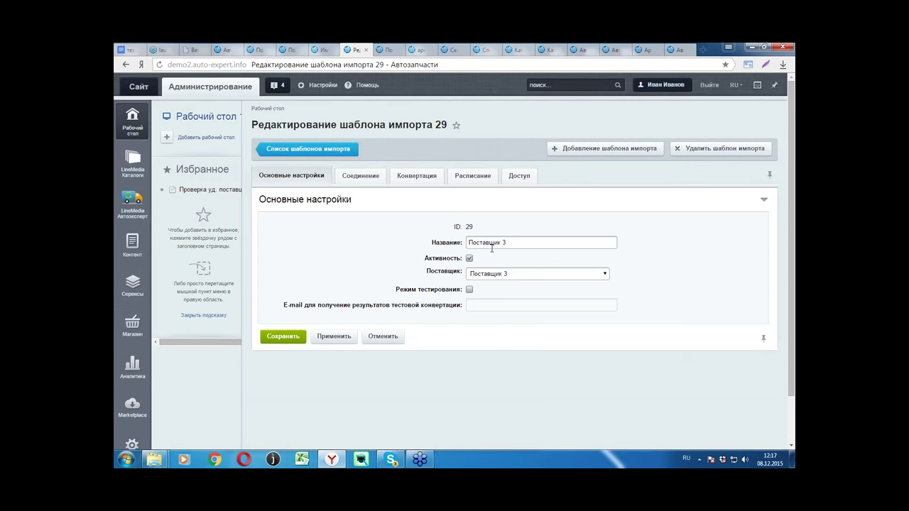
click(519, 276)
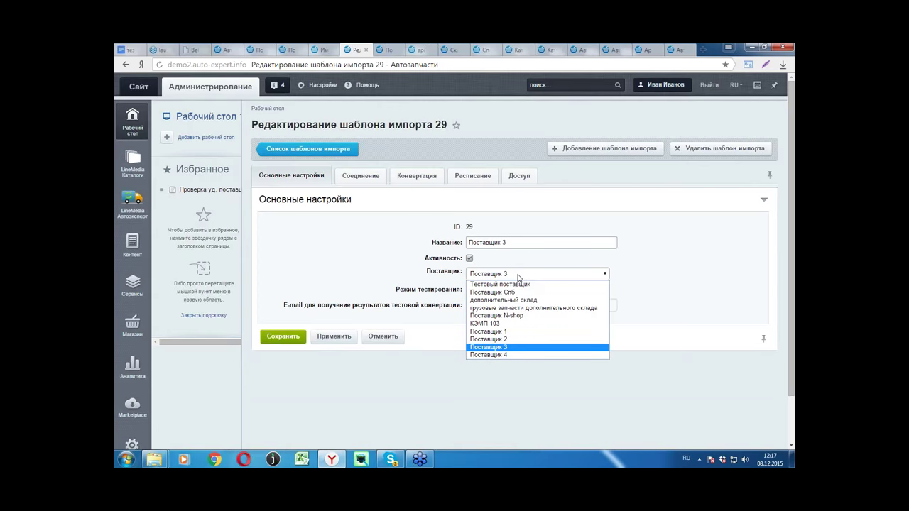
- Review the connection settings of import template 29 for the E-mail, FTP and HTTP protocols, returning the protocol to FTP
click(366, 178)
click(365, 179)
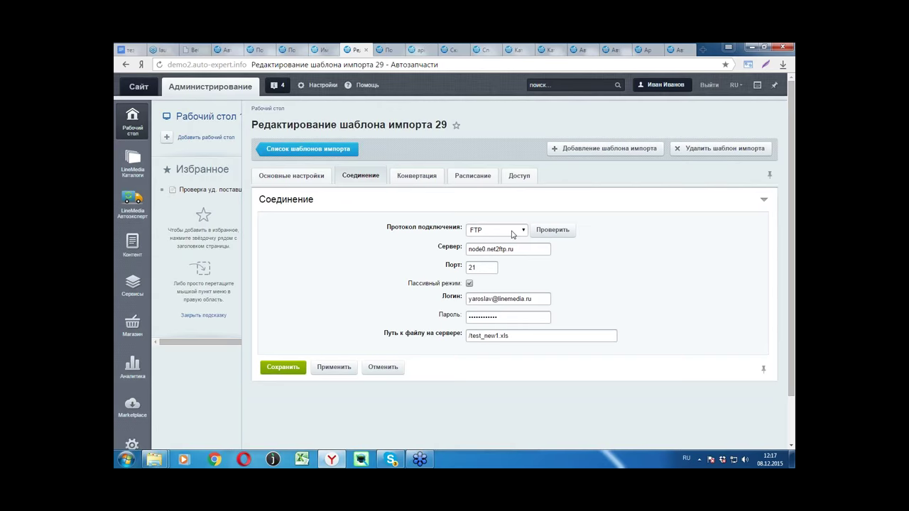
click(510, 233)
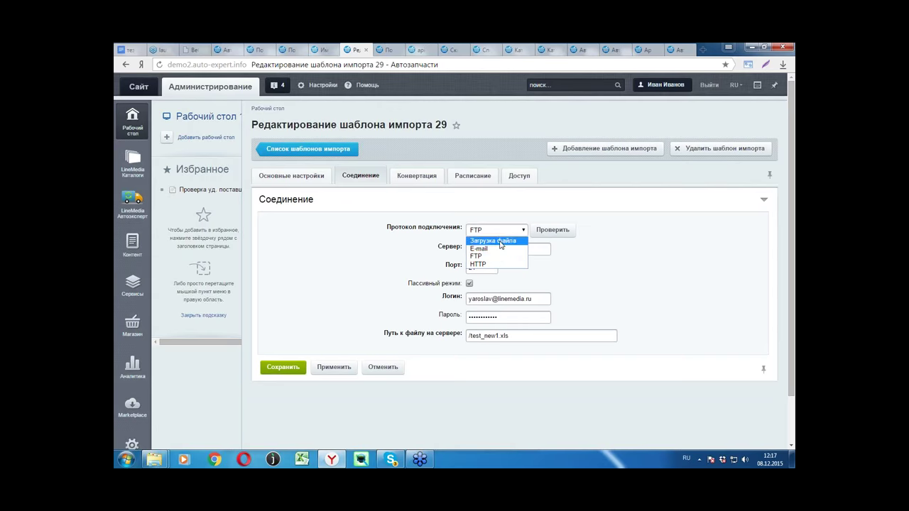
click(498, 250)
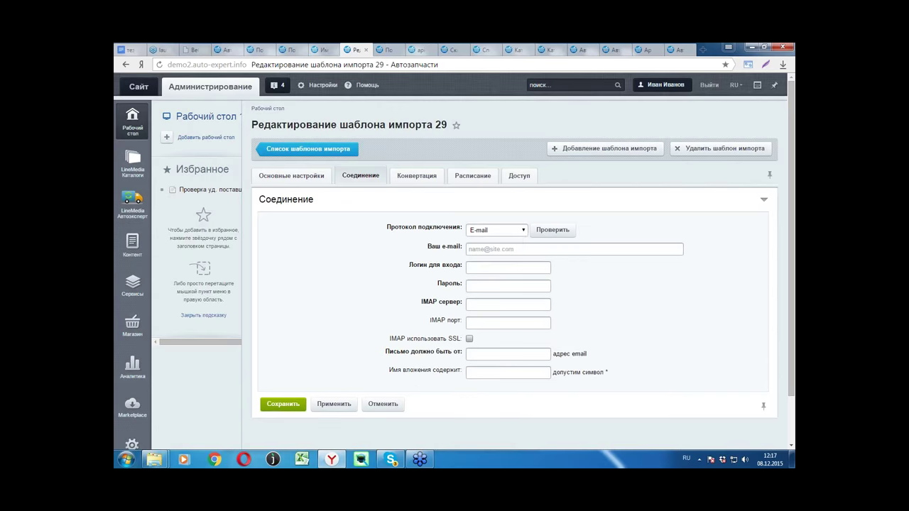
click(520, 233)
click(511, 257)
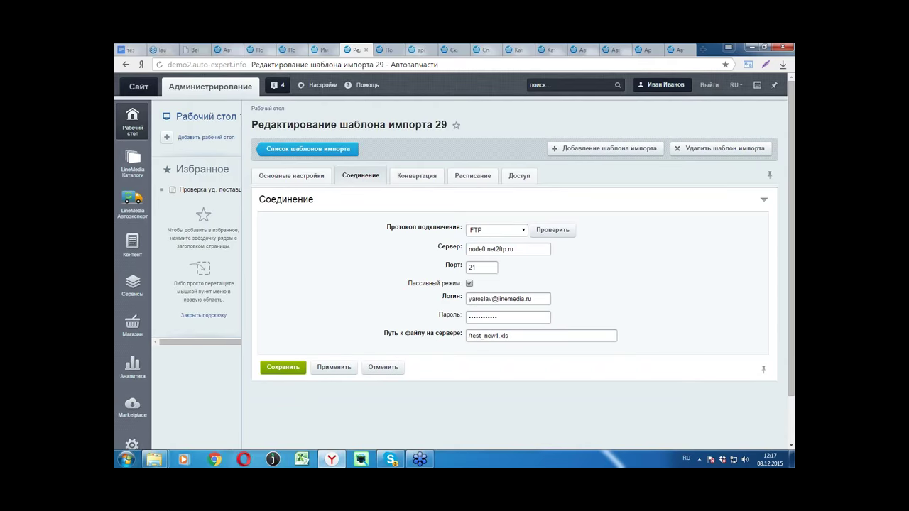
click(525, 232)
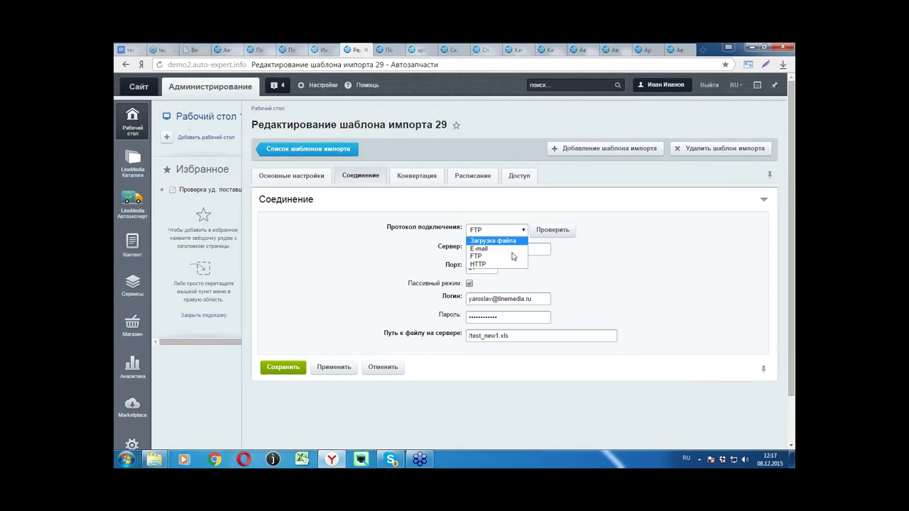
click(511, 265)
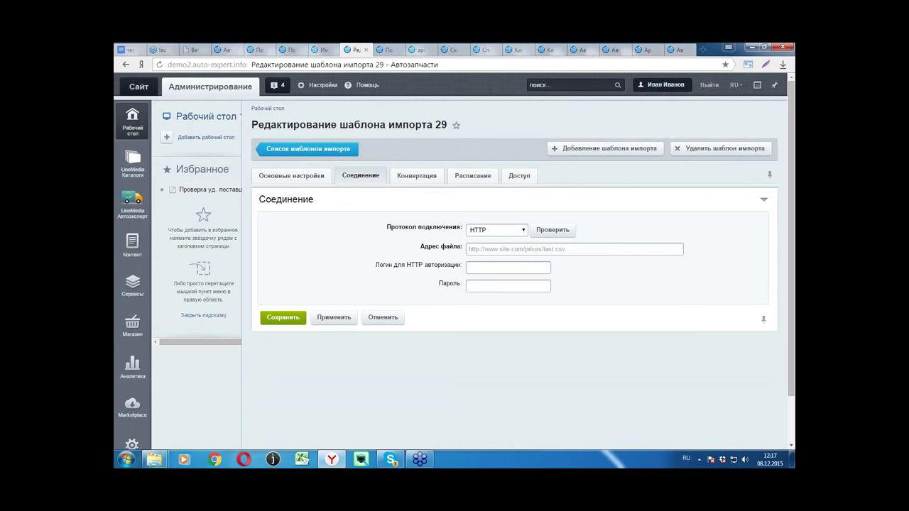
click(526, 235)
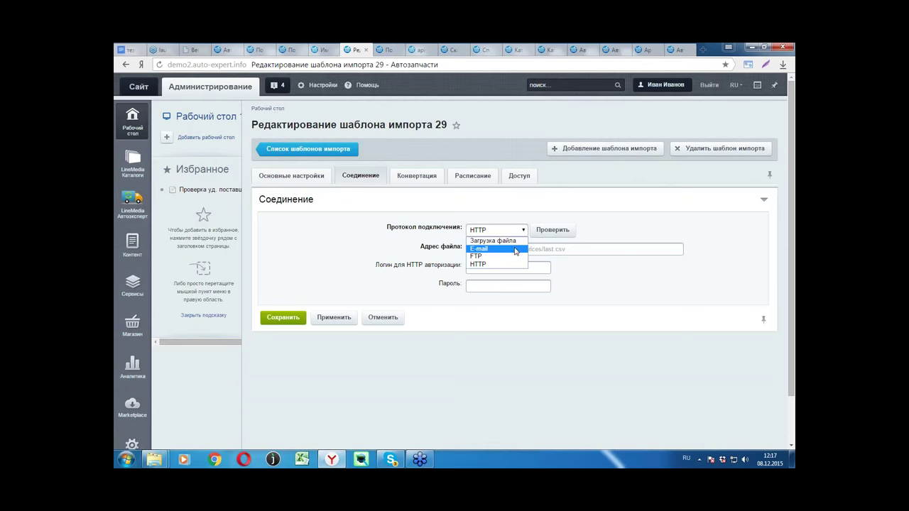
click(515, 256)
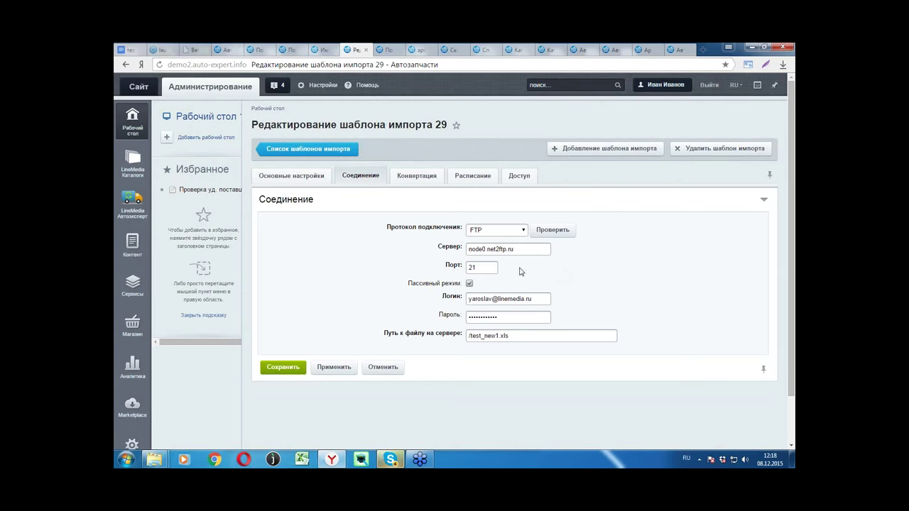
- Open the conversion settings of import template 29 and view the file and column order options
click(423, 177)
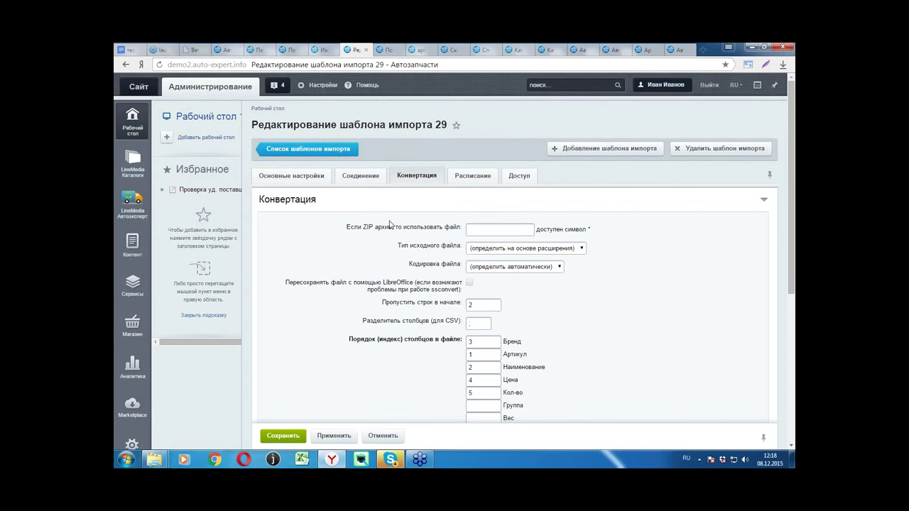
scroll(390, 224, down, 1)
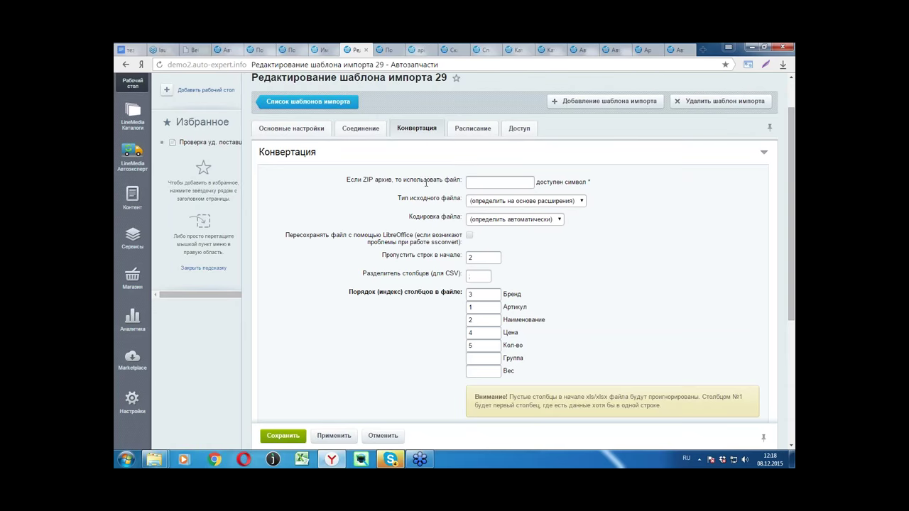
- Try ".xls" as the file to use from a ZIP archive and clear the field again
click(474, 182)
text(.xls)
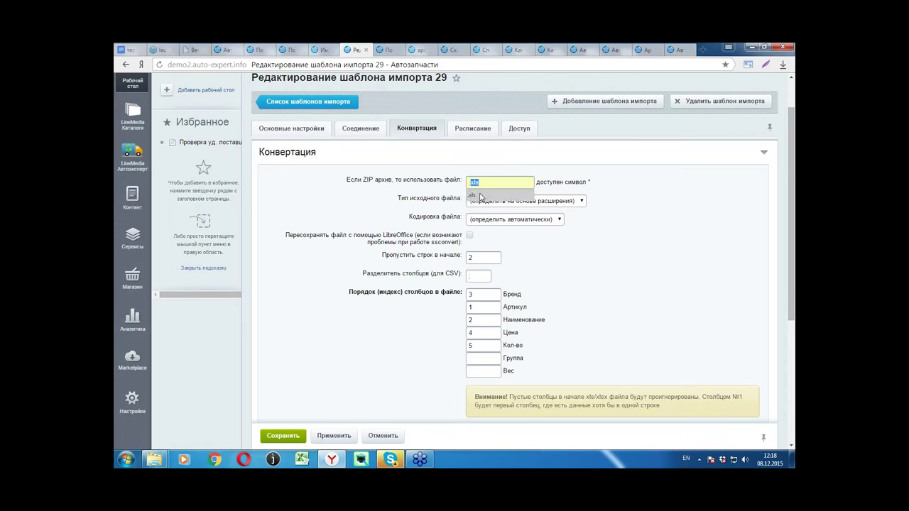
click(478, 196)
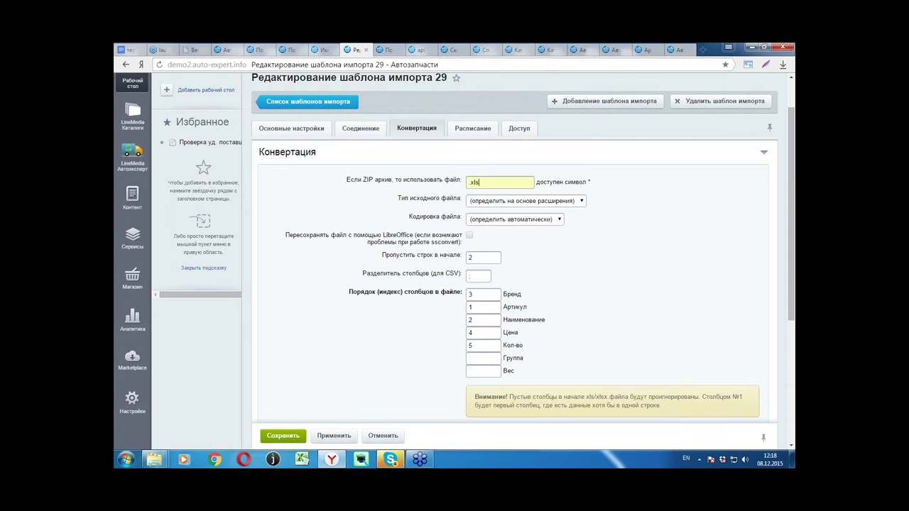
key(BackSpace)
key(BackSpace)
key(BackSpace)
key(BackSpace)
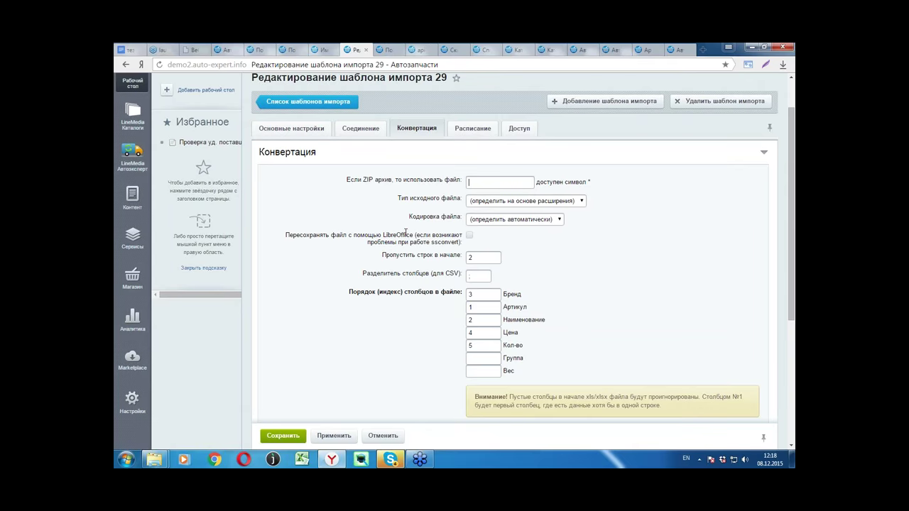
- Switch to Excel from the desktop file, dismiss the activation wizard and show the recovered test_new1 (version 1).xls price list full-size
scroll(405, 235, down, 1)
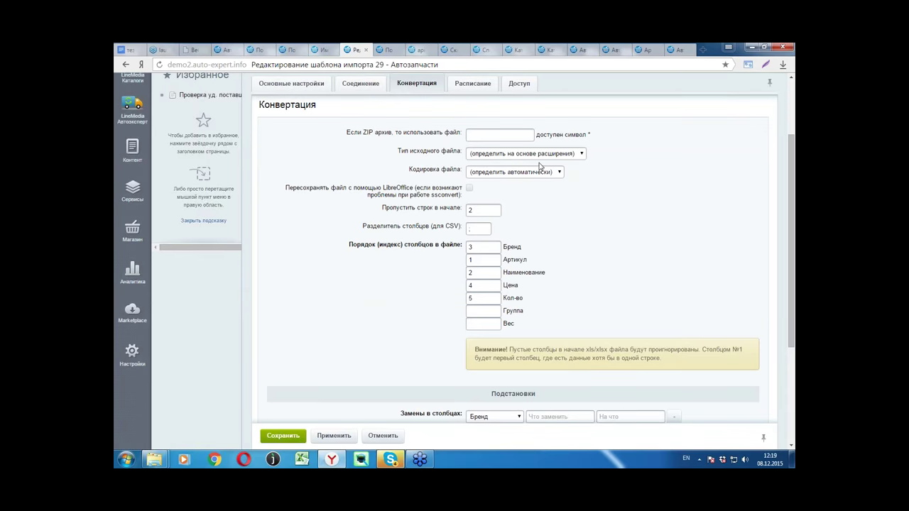
click(766, 50)
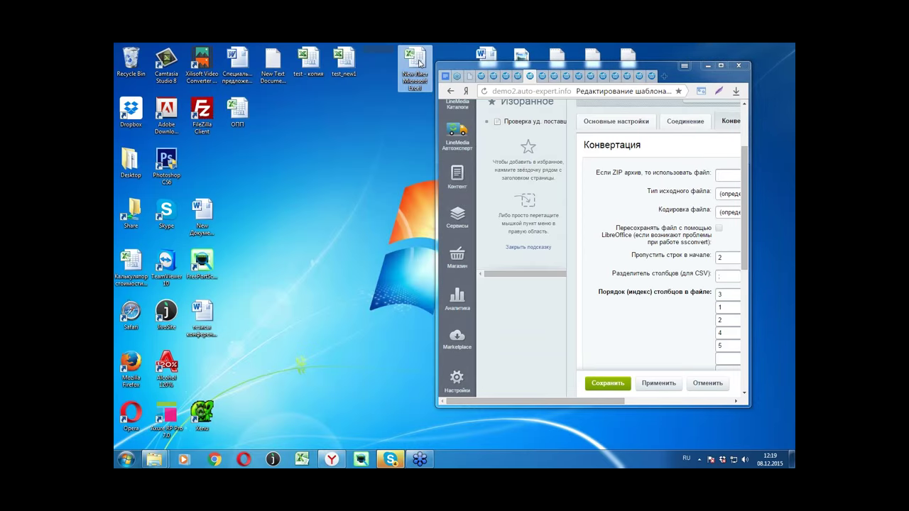
double_click(417, 65)
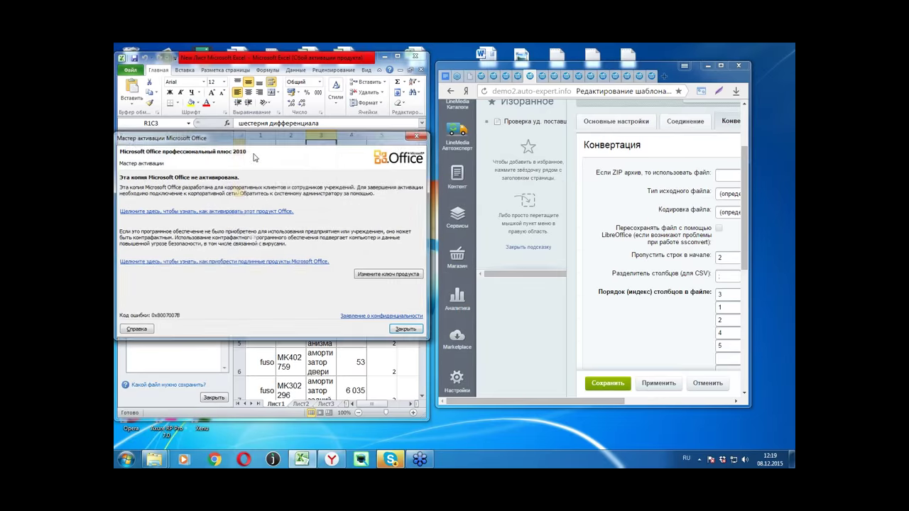
click(416, 136)
click(150, 191)
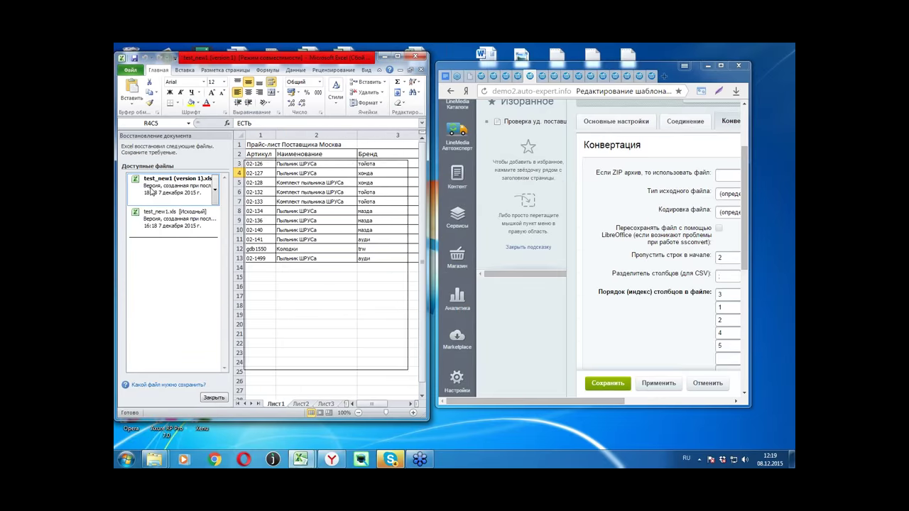
click(398, 56)
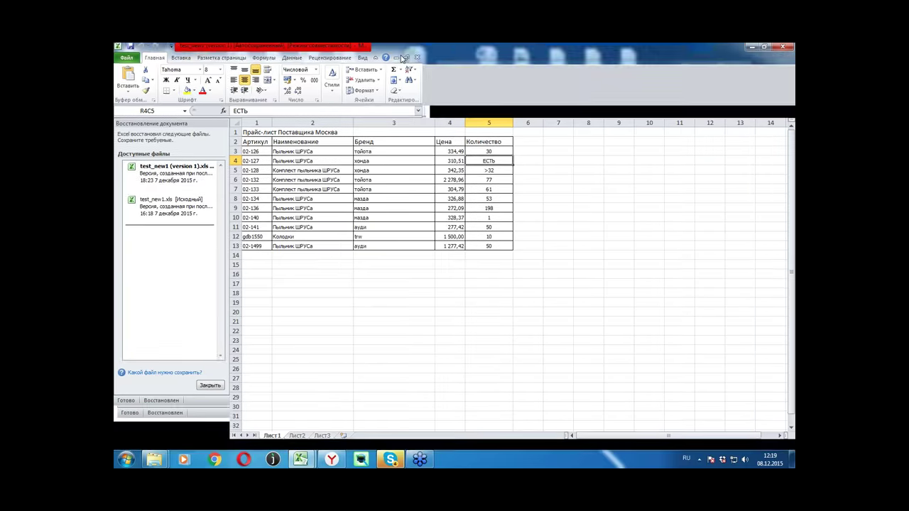
- Highlight cells in the "Артикул", "Наименование" and "Бренд" columns of the price list one after another
drag(257, 142, 256, 199)
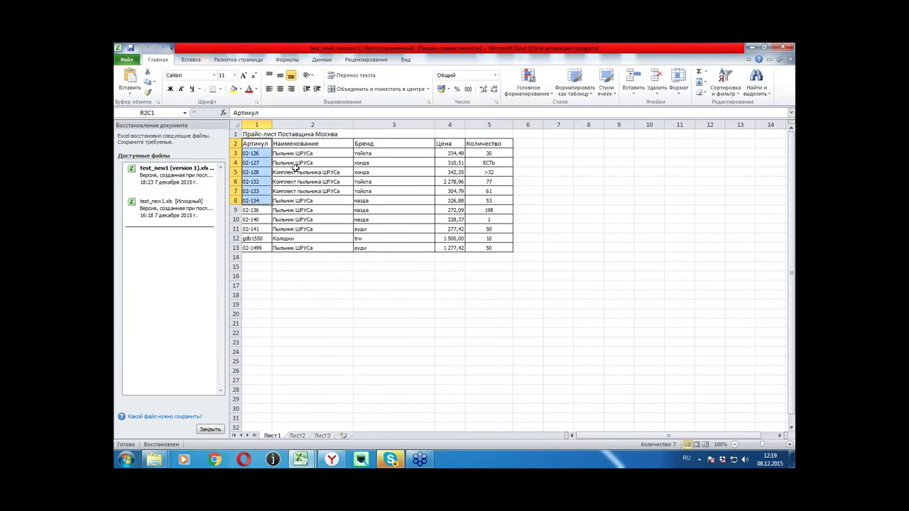
drag(329, 140, 325, 177)
drag(393, 145, 426, 176)
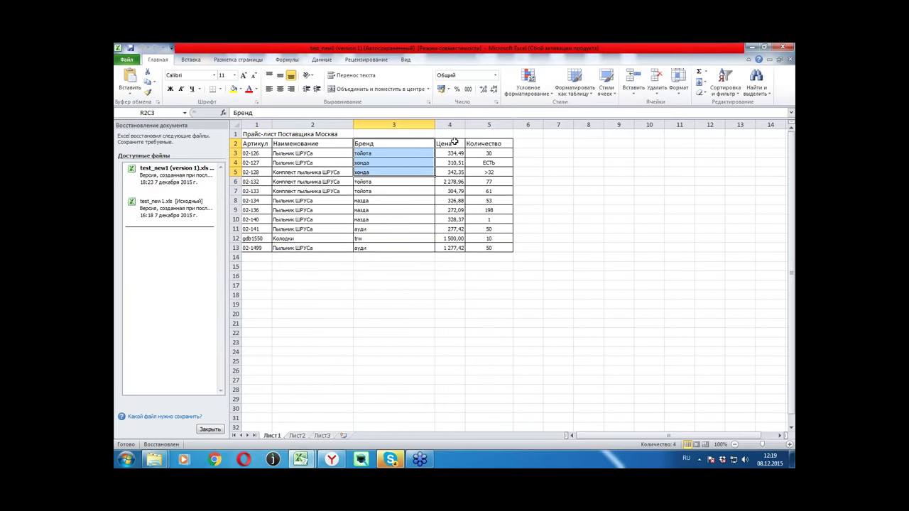
- Show the price list beside the import template and compare its "Бренд" and "Артикул" columns with the column order fields
click(765, 48)
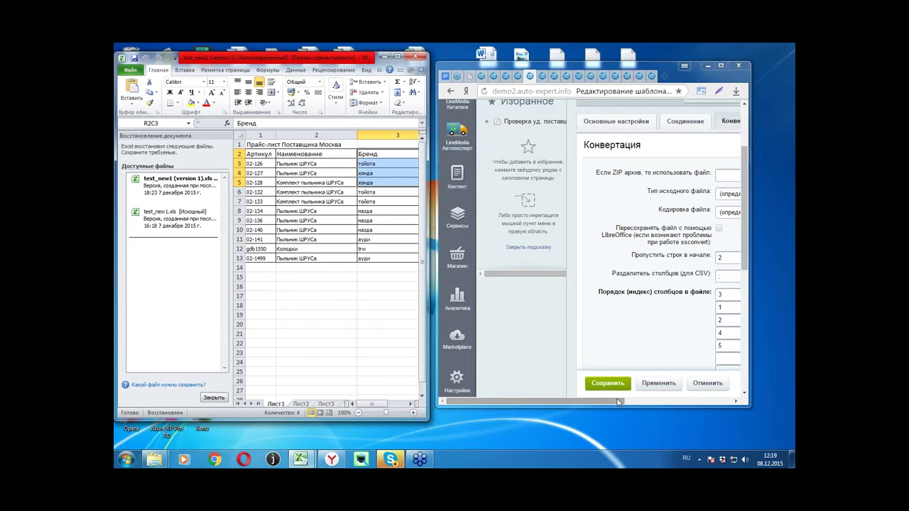
drag(618, 401, 679, 402)
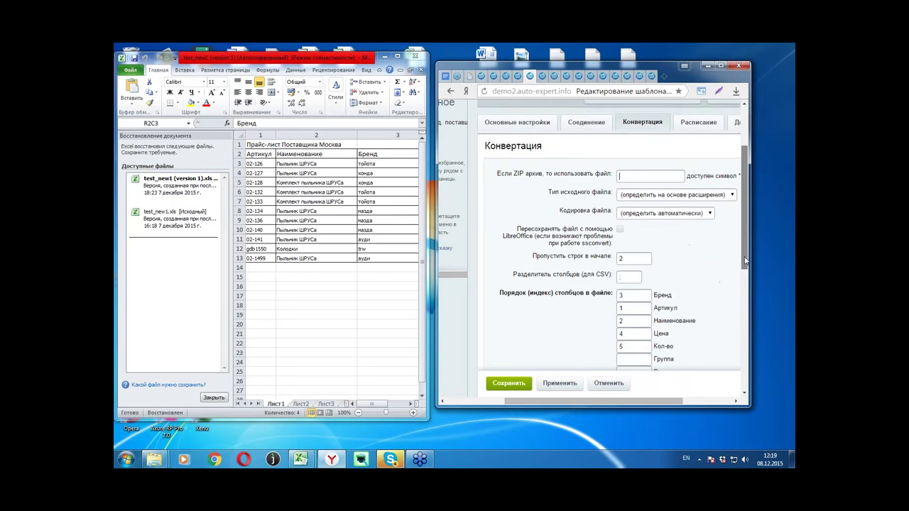
scroll(745, 261, down, 2)
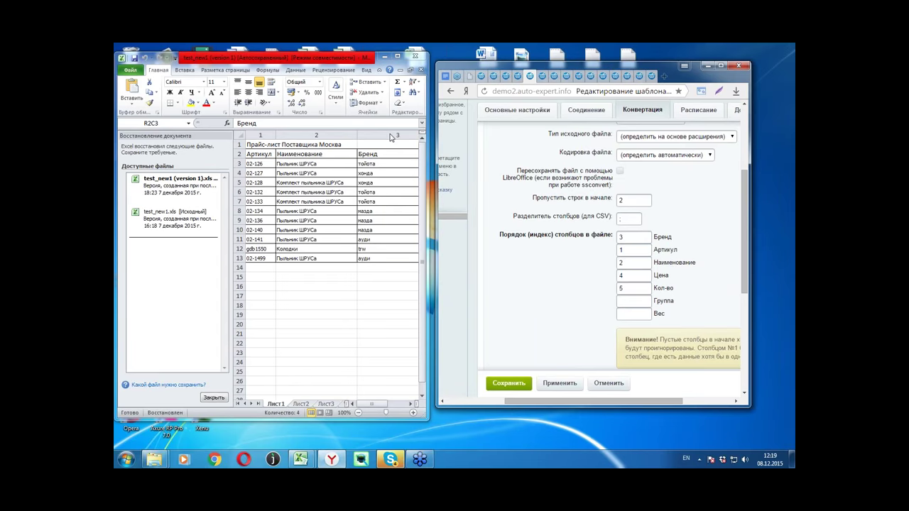
click(389, 137)
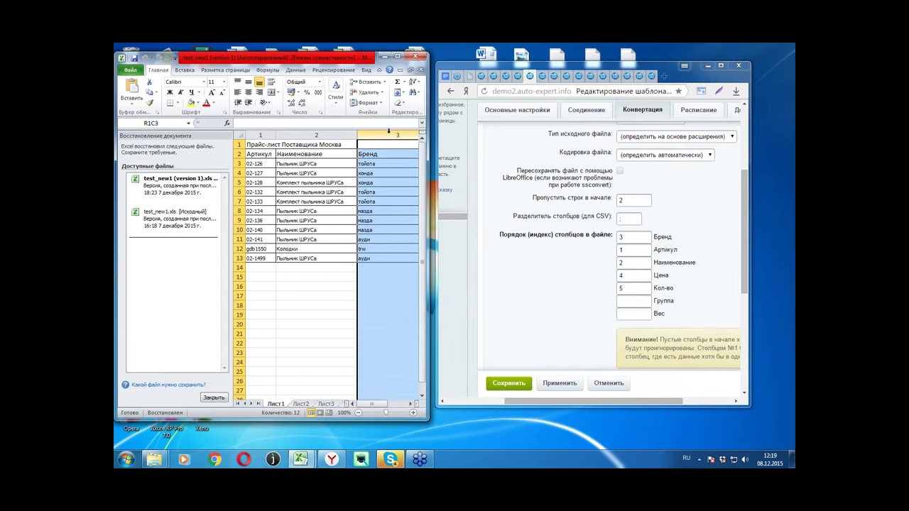
click(635, 238)
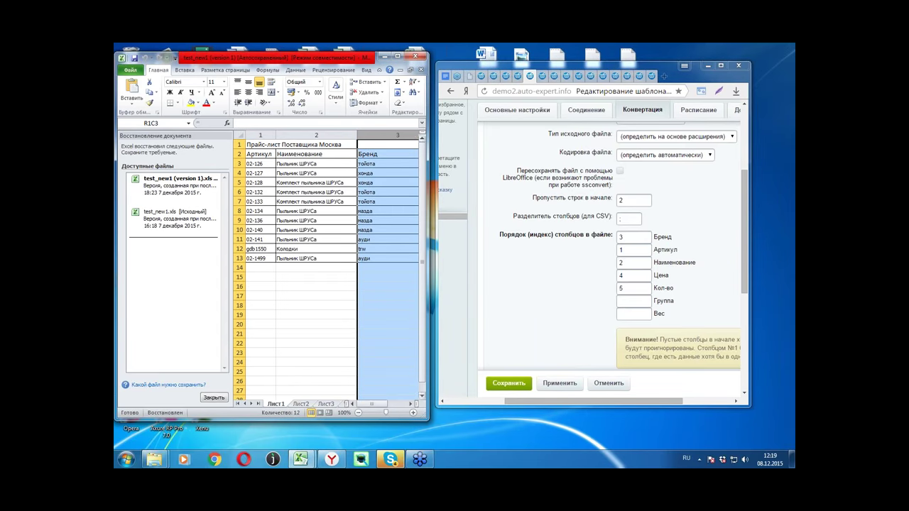
double_click(635, 238)
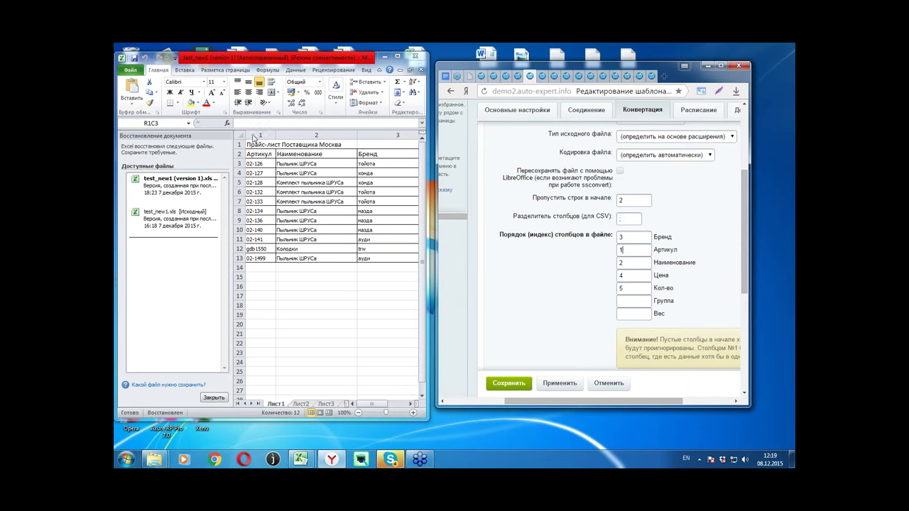
click(255, 138)
click(260, 135)
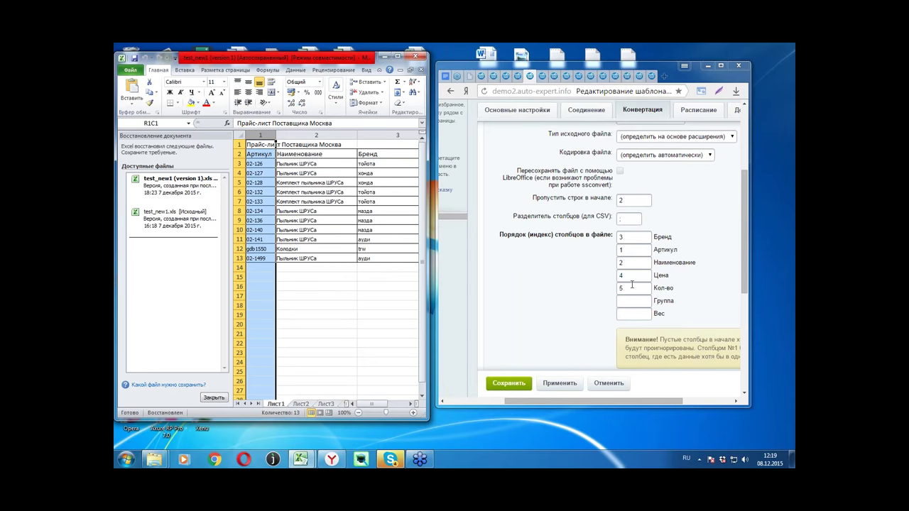
click(578, 287)
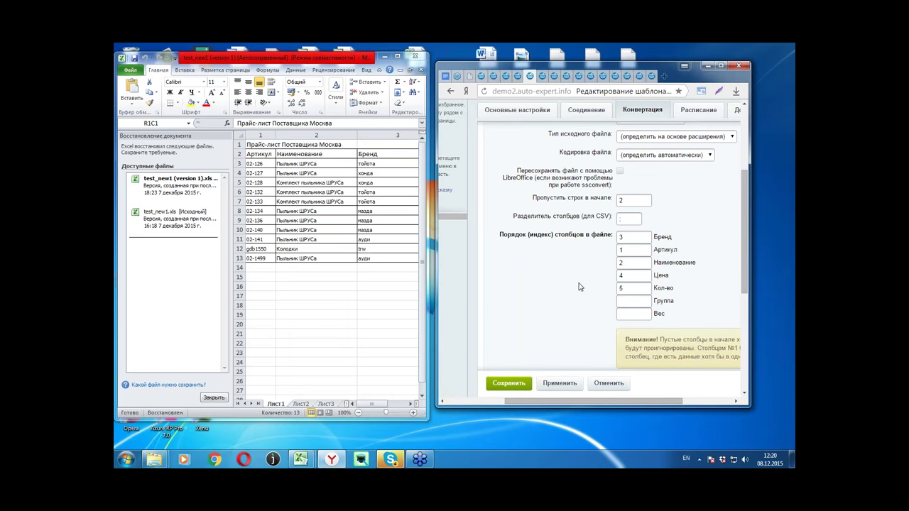
- Show the template's "Подстановки" section beside the price list and highlight the "ЕСТЬ" entry in its "Количество" column
scroll(576, 283, down, 3)
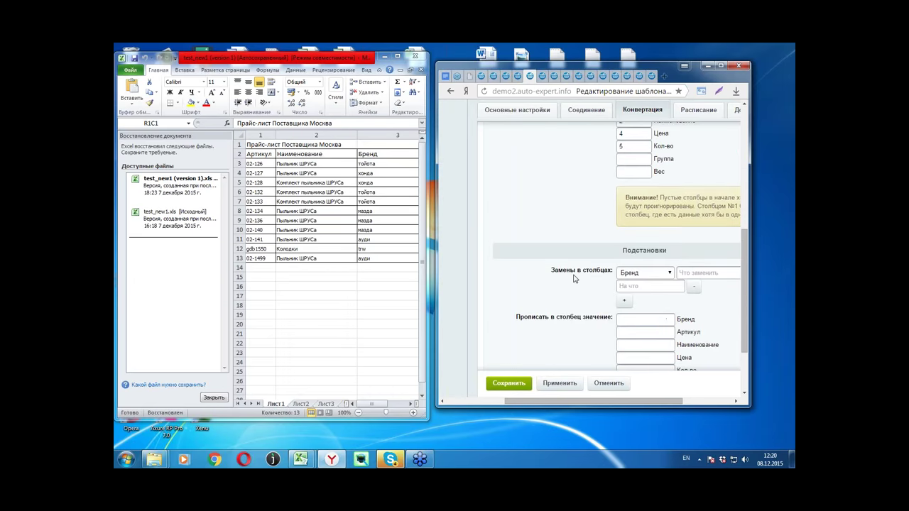
scroll(576, 278, down, 1)
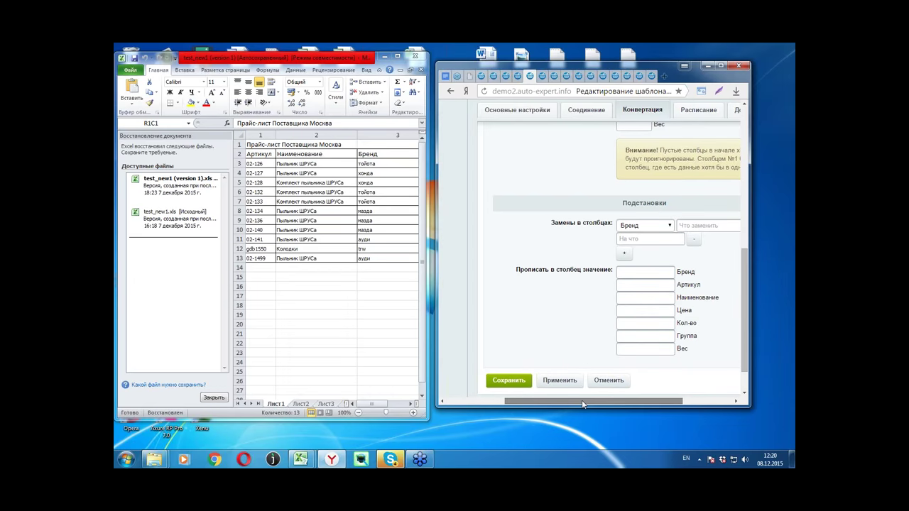
drag(581, 403, 605, 403)
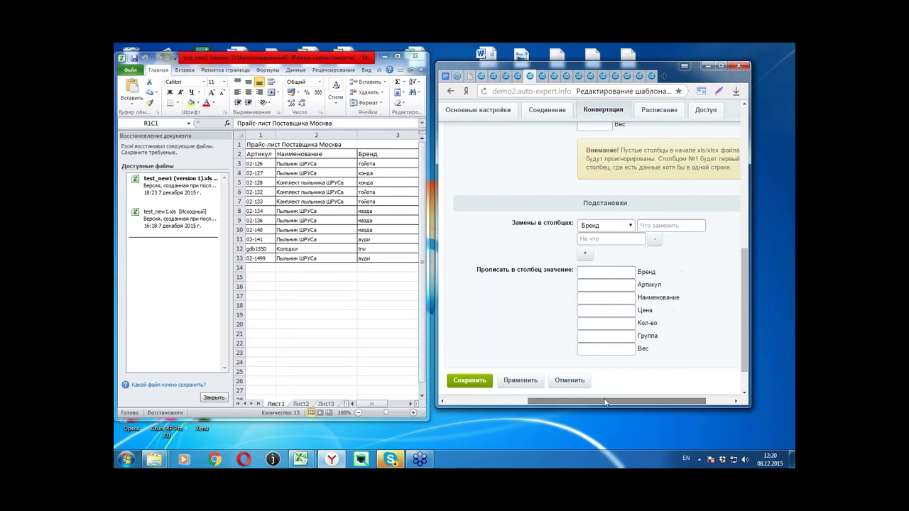
click(387, 409)
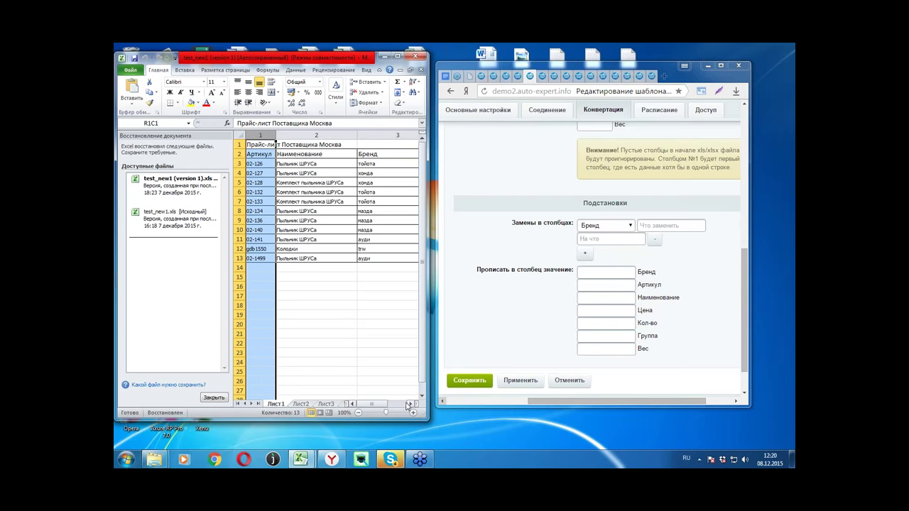
click(410, 404)
click(410, 404)
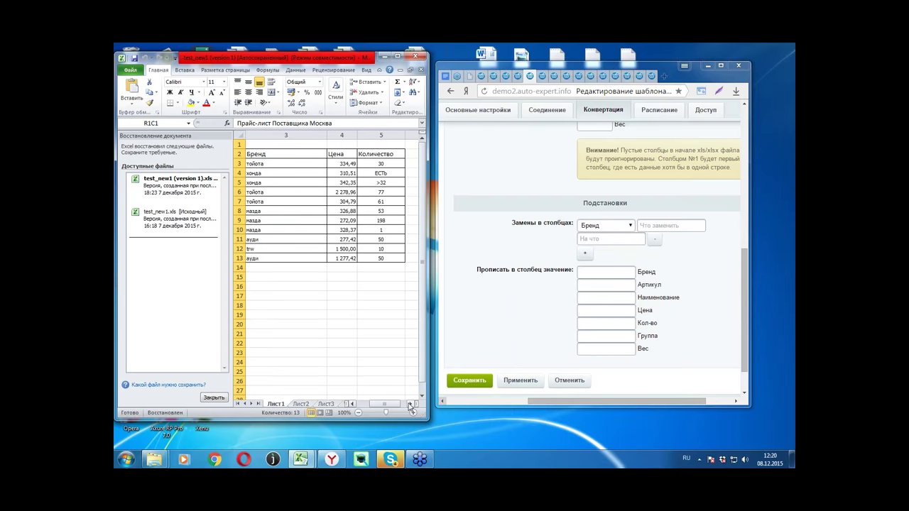
click(389, 172)
double_click(390, 172)
drag(390, 172, 357, 173)
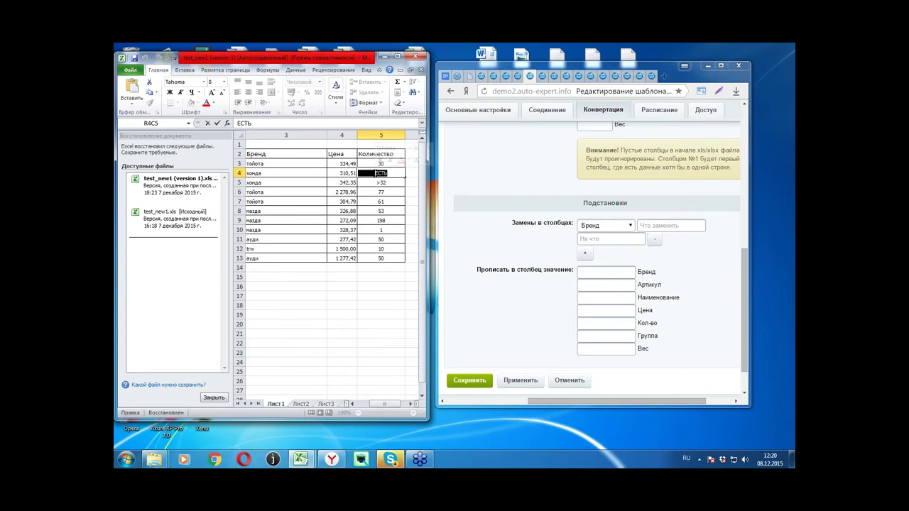
- Set up a column replacement in the import template that changes "ЕСТЬ" to 10 in the "Кол-во" column
click(631, 226)
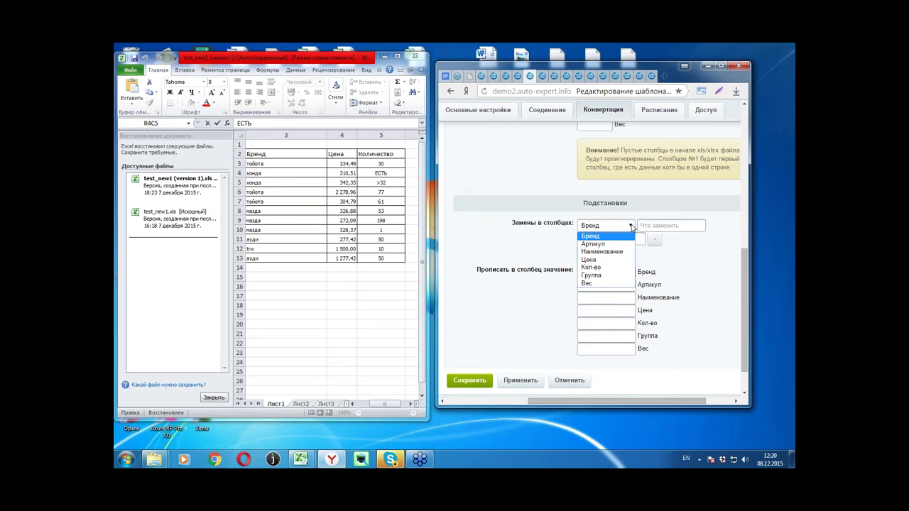
click(612, 268)
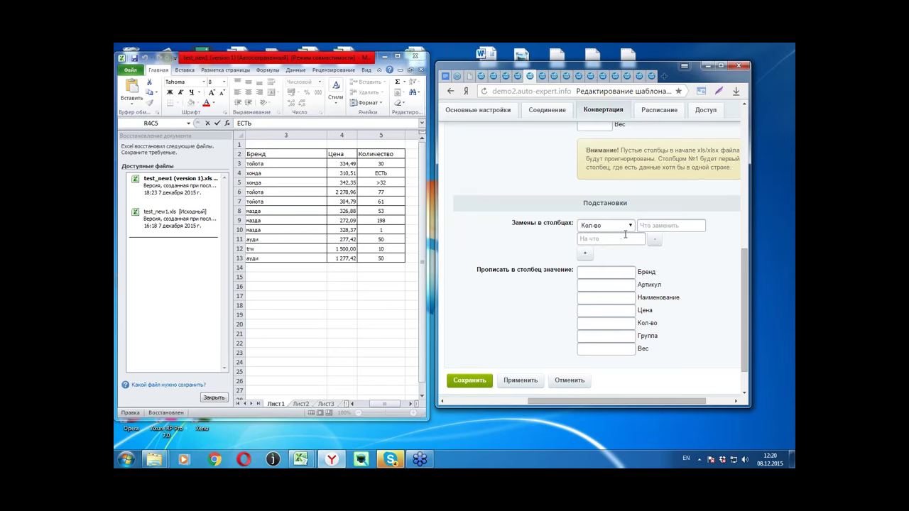
click(650, 226)
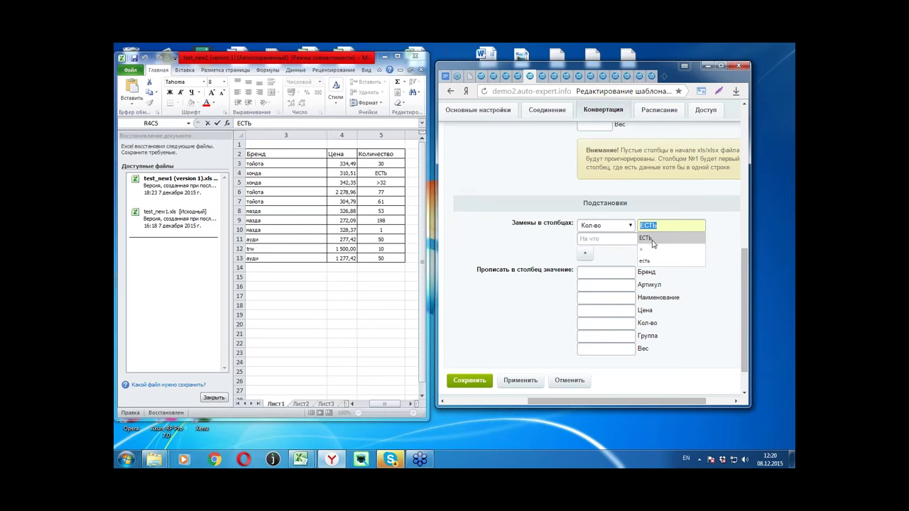
click(652, 238)
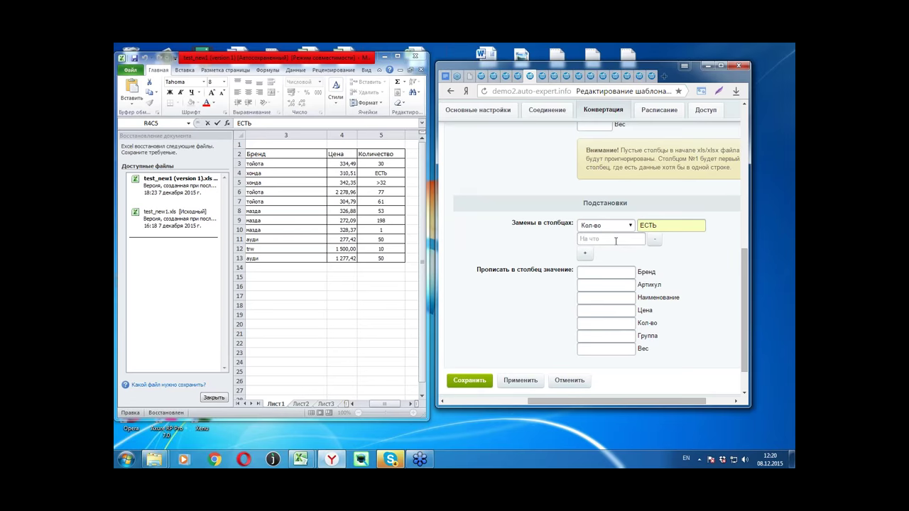
click(616, 241)
text(10)
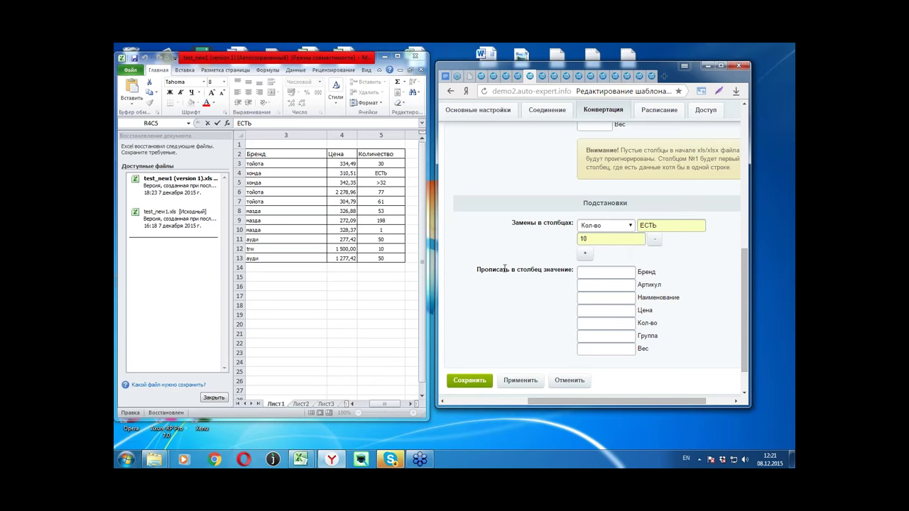
- Highlight the price list's "Бренд" column, try "ford" as the fixed "Бренд" value in the template, and clear the field again
drag(504, 269, 531, 288)
click(530, 290)
click(296, 128)
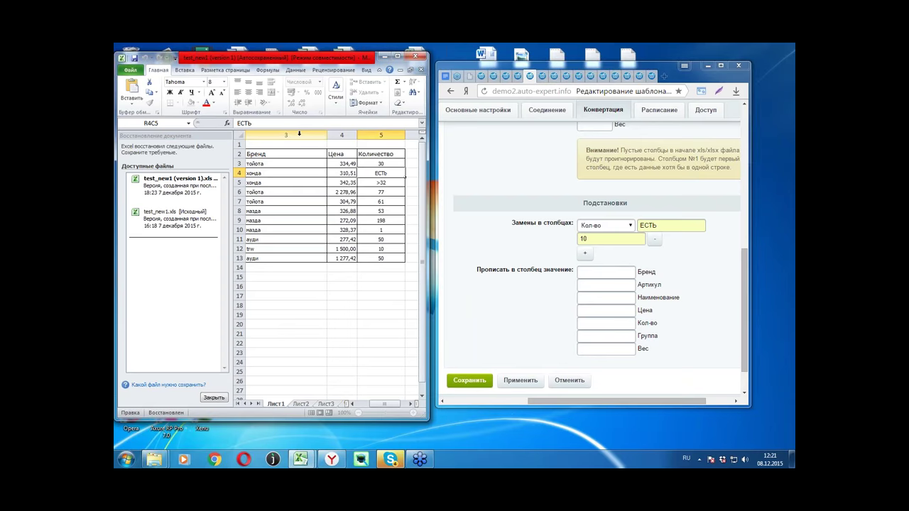
click(303, 135)
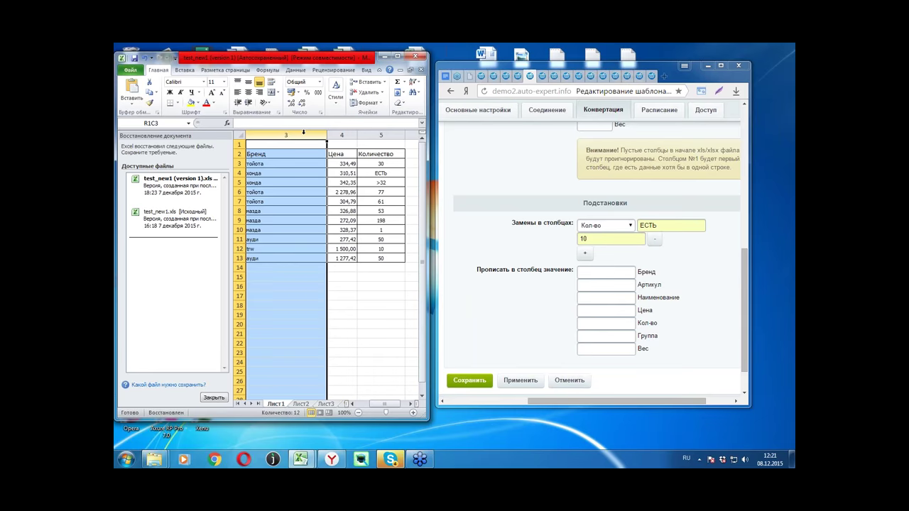
click(611, 274)
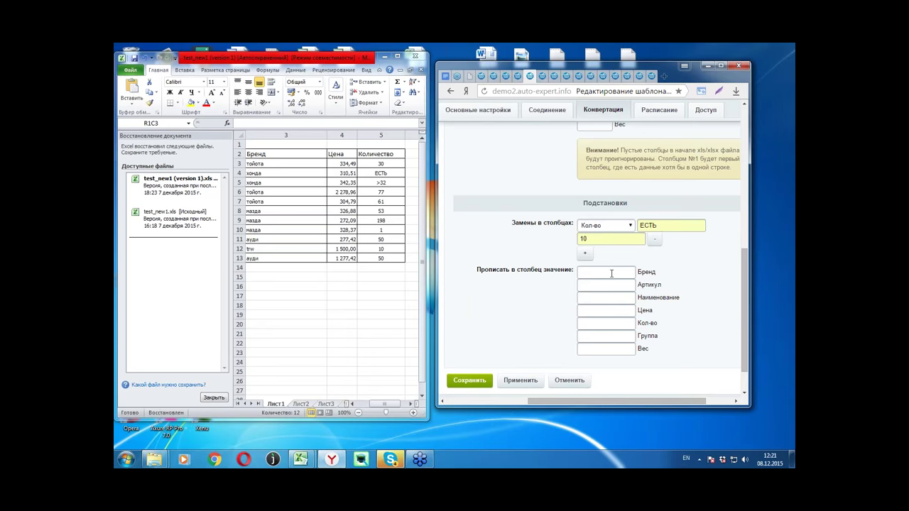
text(ford)
key(BackSpace)
key(BackSpace)
key(BackSpace)
key(BackSpace)
- Show the template's "Расписание" settings full-size and try the intervals "Раз в час" and "Раз в сутки", leaving "Раз в месяц" selected
click(659, 110)
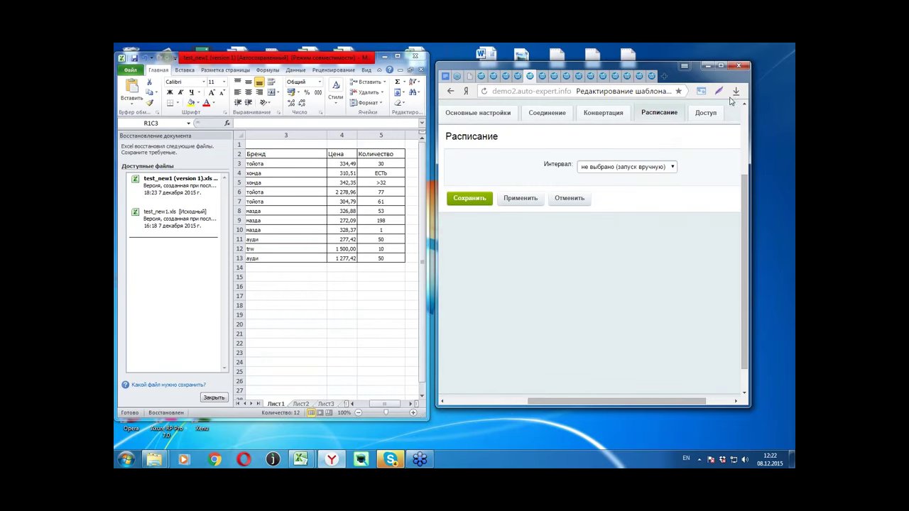
click(721, 66)
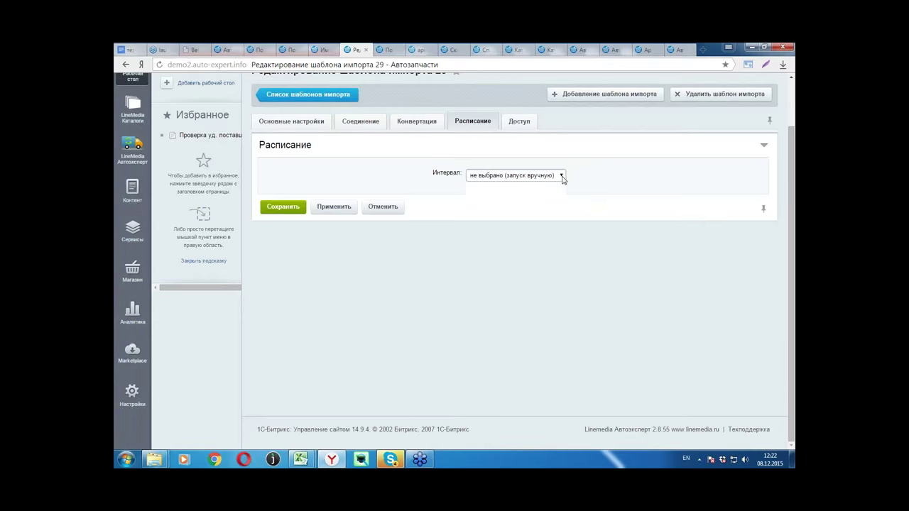
click(562, 177)
click(548, 194)
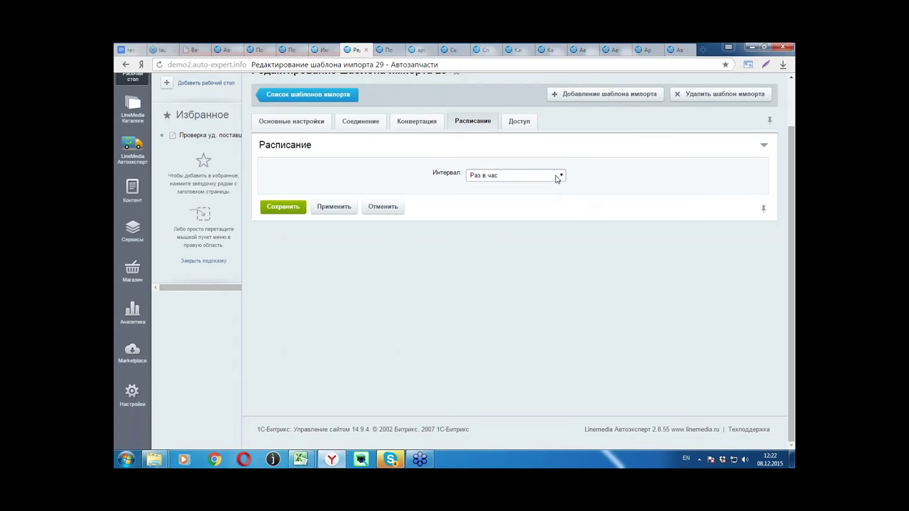
click(557, 178)
click(548, 202)
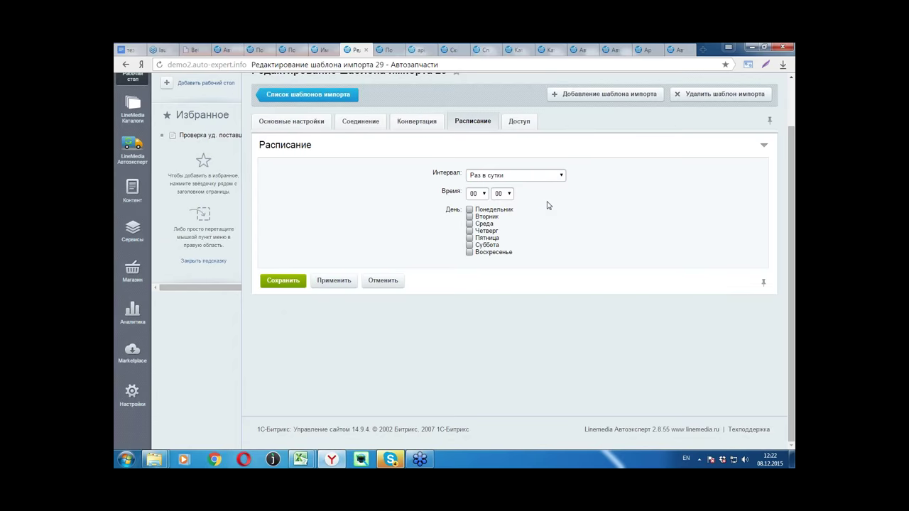
click(558, 176)
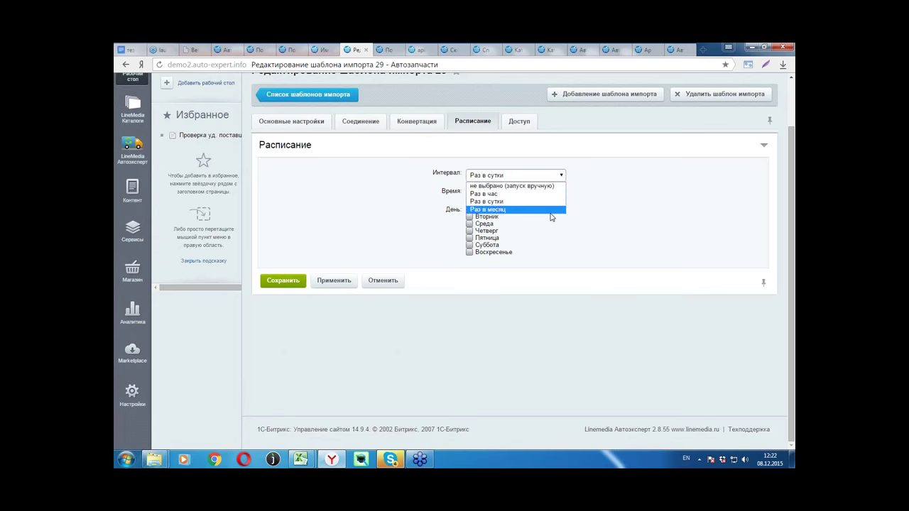
click(552, 210)
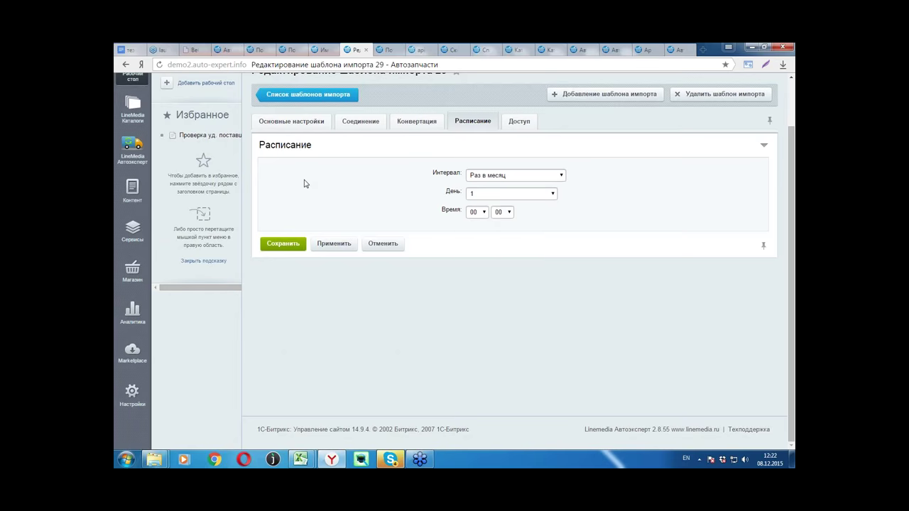
- Look at the "Поставщик 3" card and show the "Поставщик 4" card, dismissing its session notice
click(288, 50)
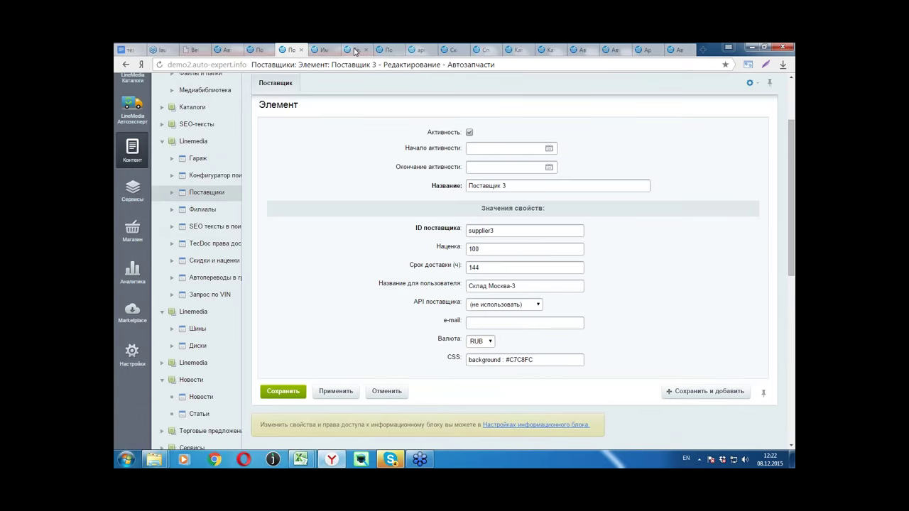
click(355, 50)
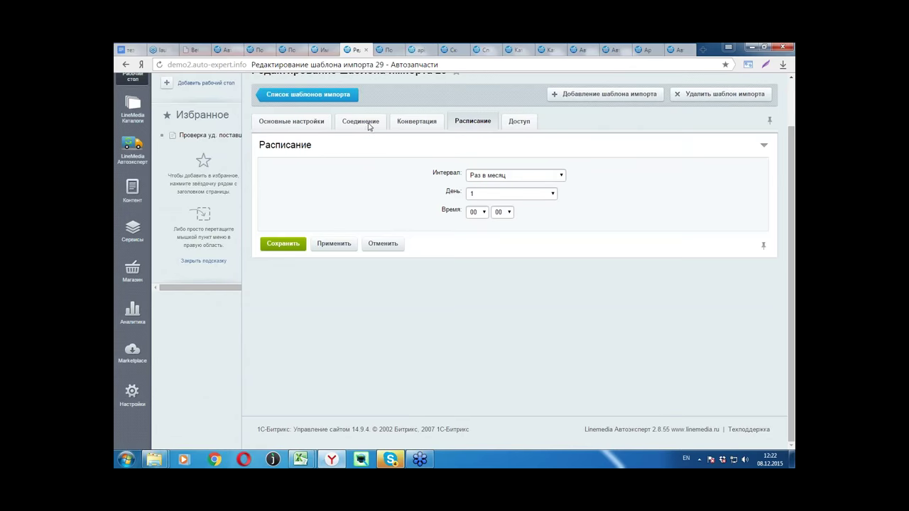
click(385, 50)
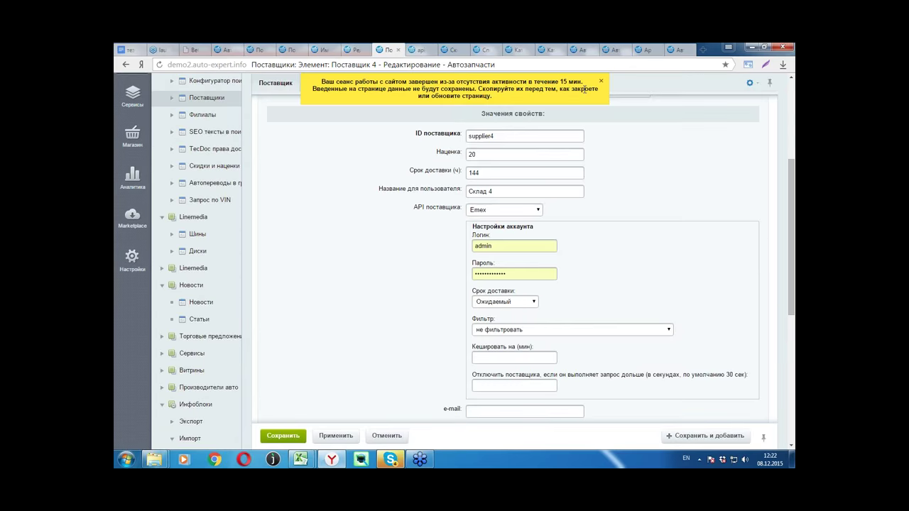
click(601, 82)
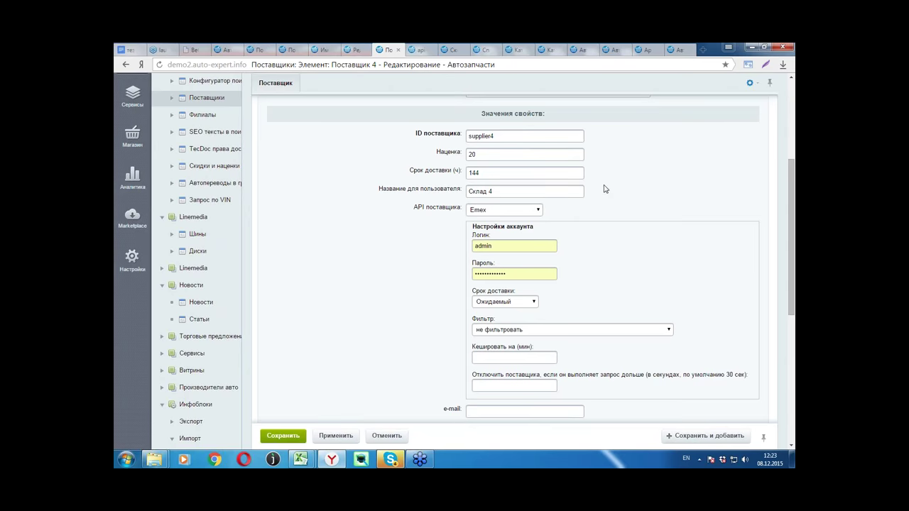
- Browse the available supplier APIs for "Поставщик 4" and try "Berg" and "Adeo.Pro"
click(538, 211)
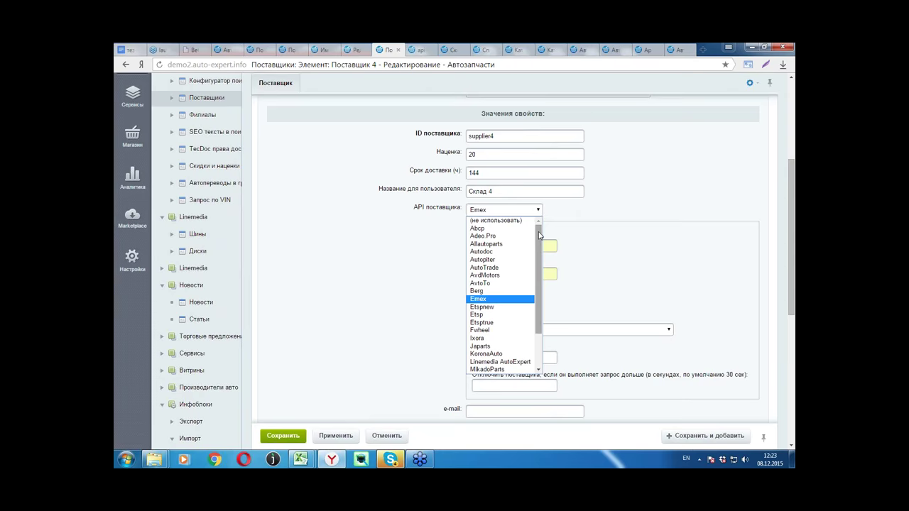
drag(539, 235, 538, 273)
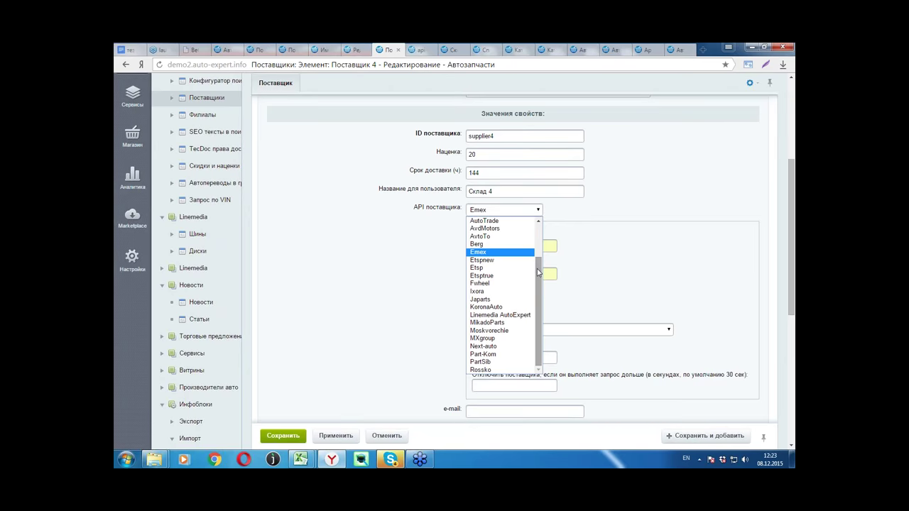
click(524, 244)
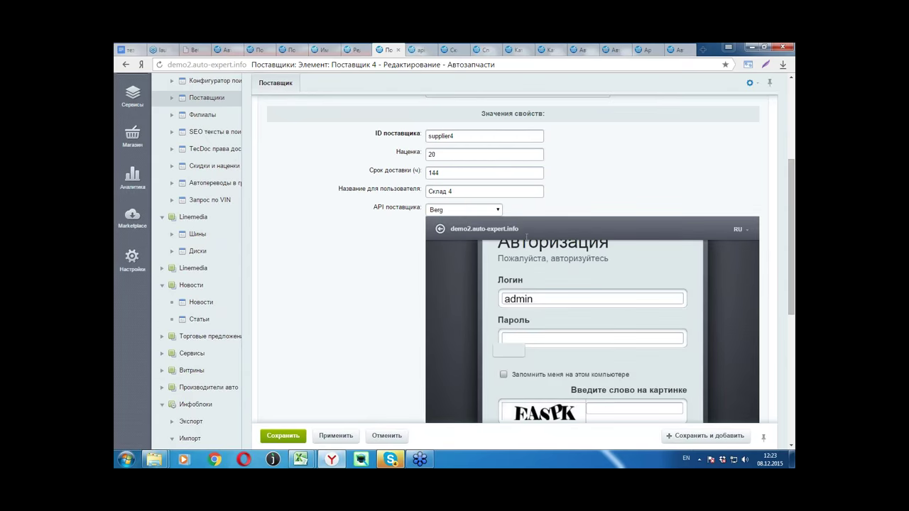
click(499, 212)
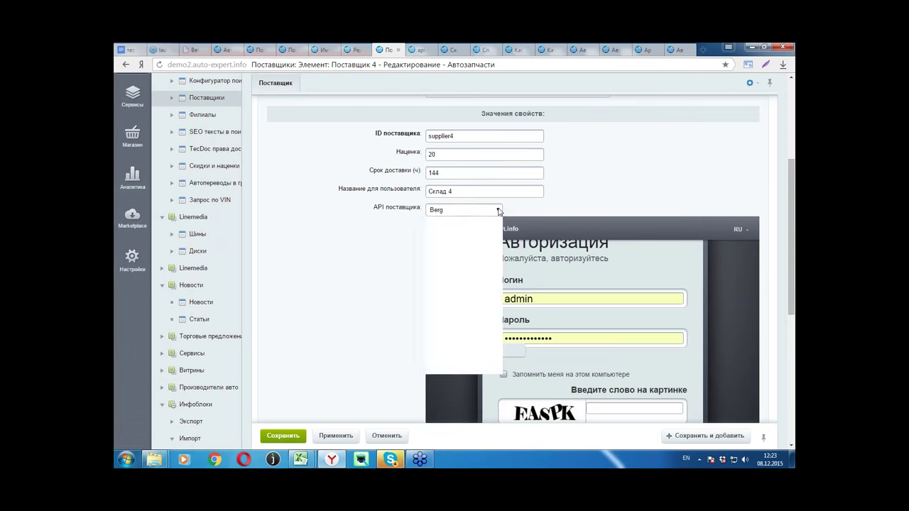
click(478, 237)
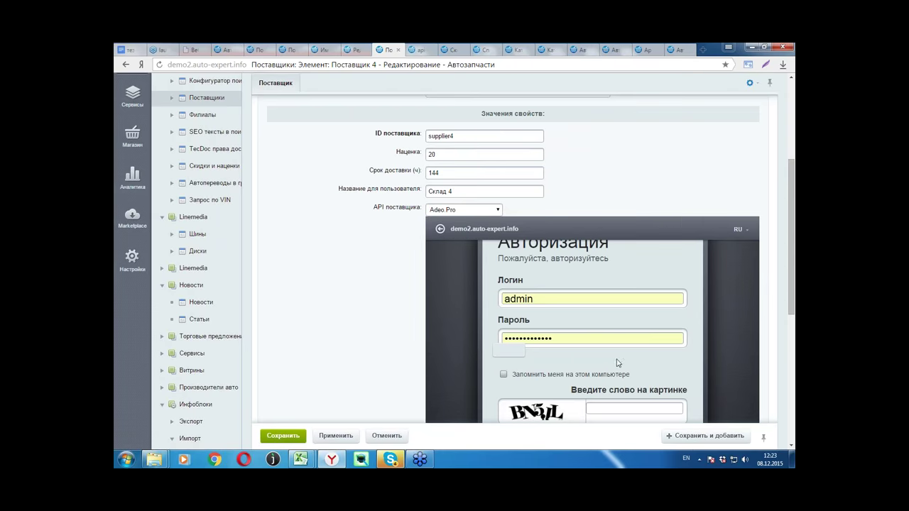
- Reload the supplier page and try to sign in with the saved credentials and the captcha word from the picture
click(159, 65)
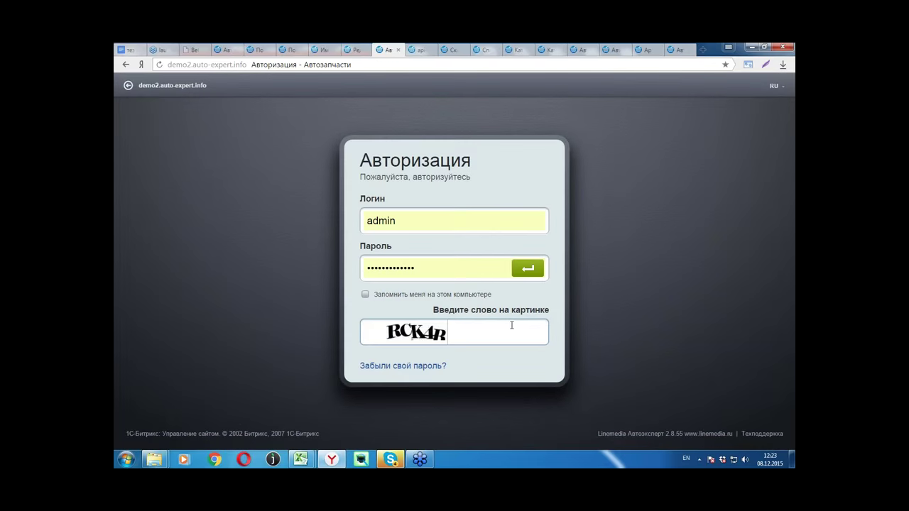
text(rck4r)
click(527, 267)
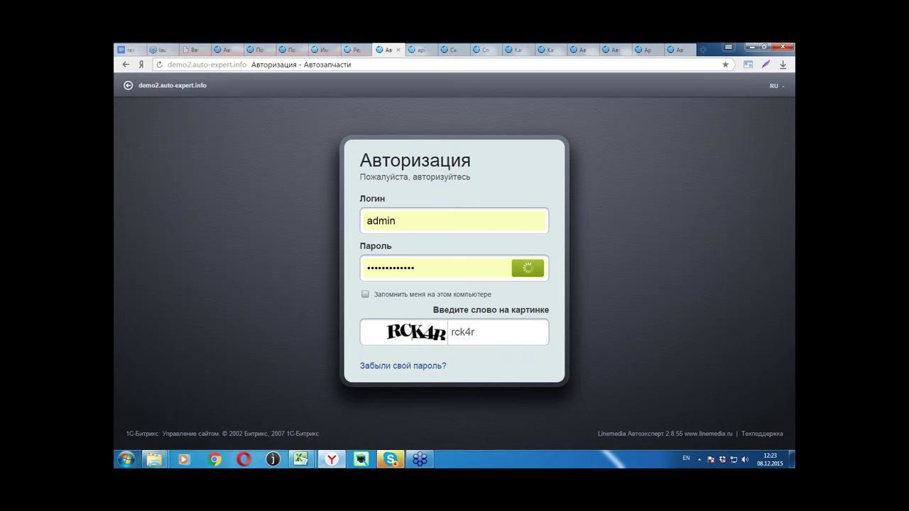
- Replace the captcha entry with the new picture's word and sign in to reopen the "Поставщик 4" card
drag(476, 332, 455, 329)
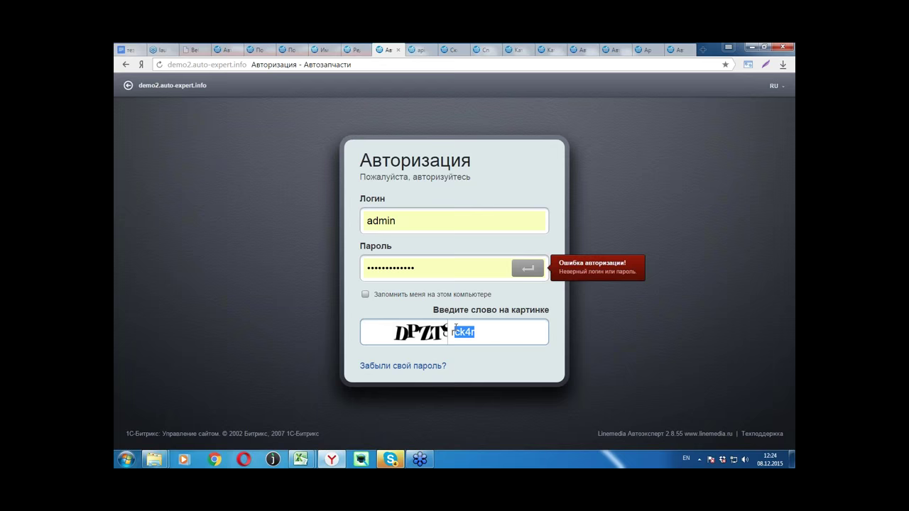
text(dp)
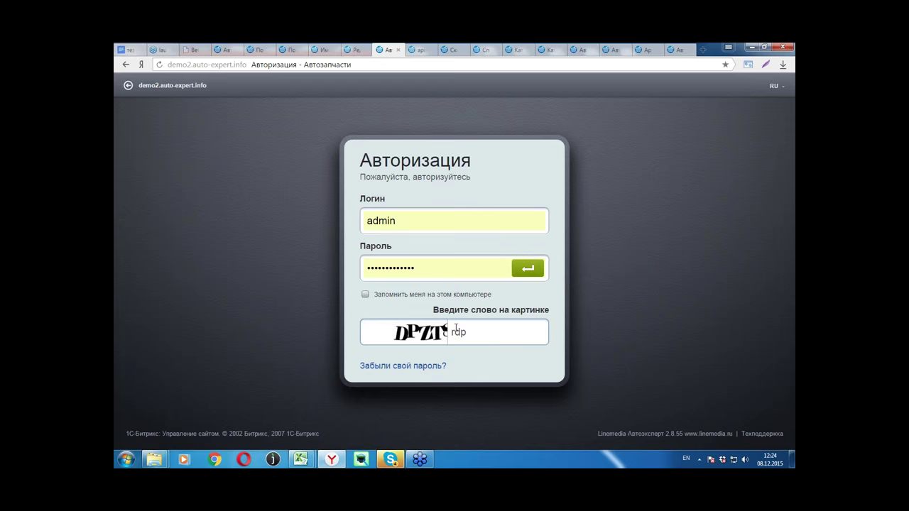
key(BackSpace)
key(BackSpace)
key(BackSpace)
text(dpztt)
key(BackSpace)
text(8)
key(Return)
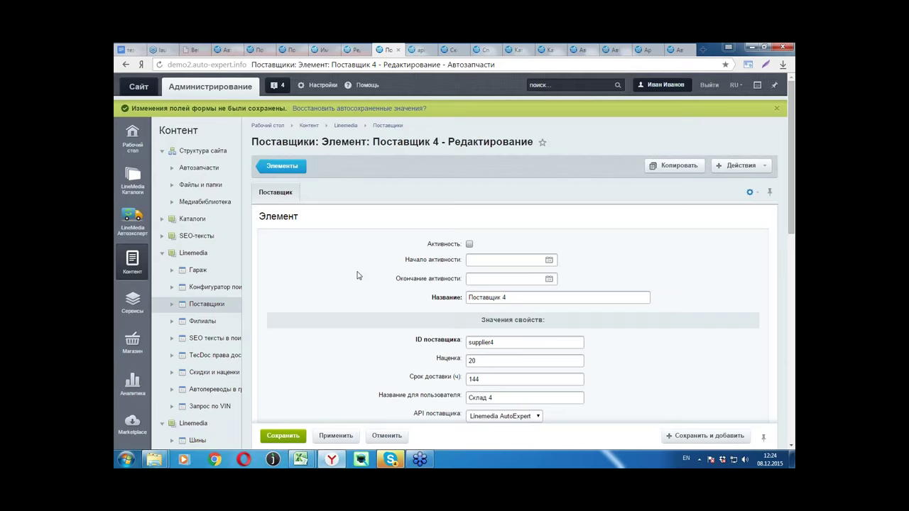
scroll(357, 276, down, 2)
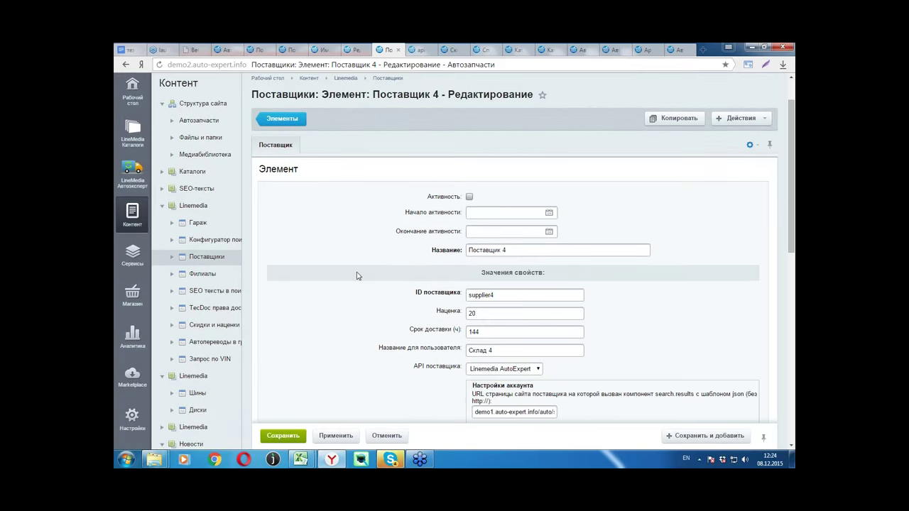
- Switch the supplier API of "Поставщик 4" to "Autodoc" and highlight its delivery time
scroll(357, 276, down, 1)
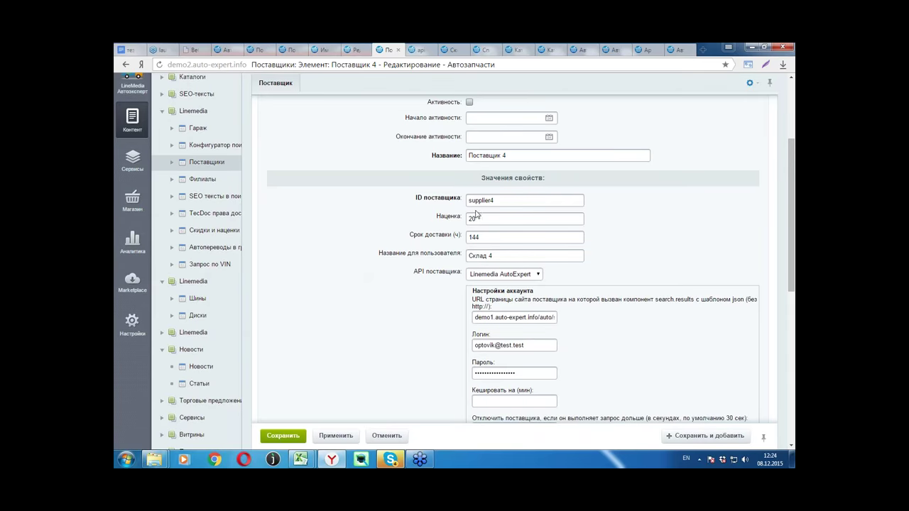
drag(469, 219, 482, 219)
click(525, 274)
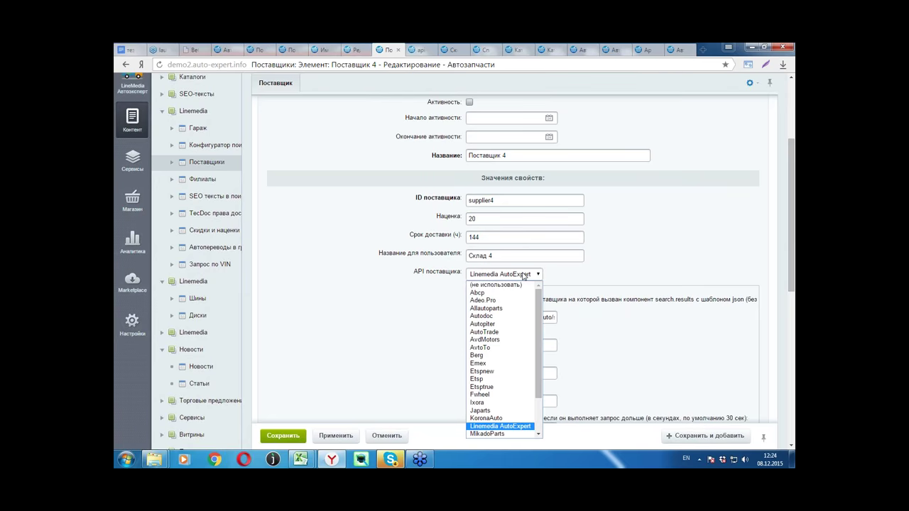
click(497, 316)
click(517, 310)
click(516, 310)
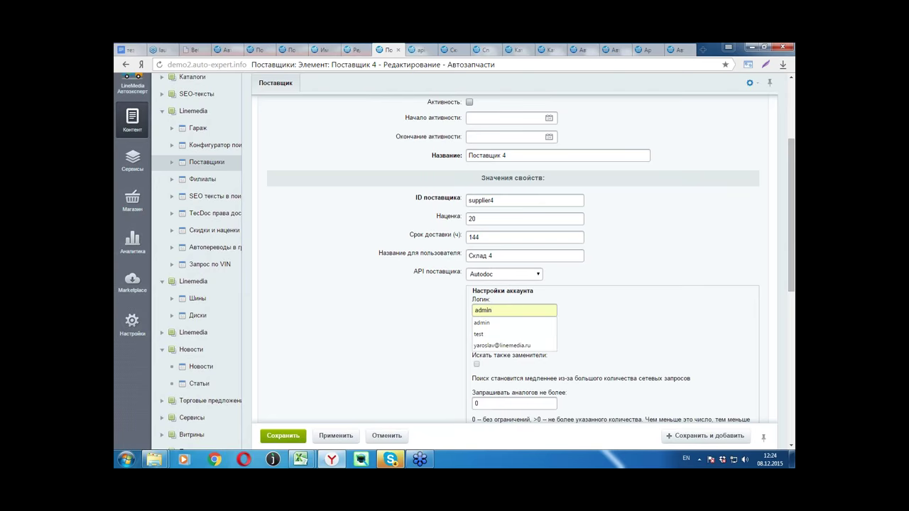
click(599, 301)
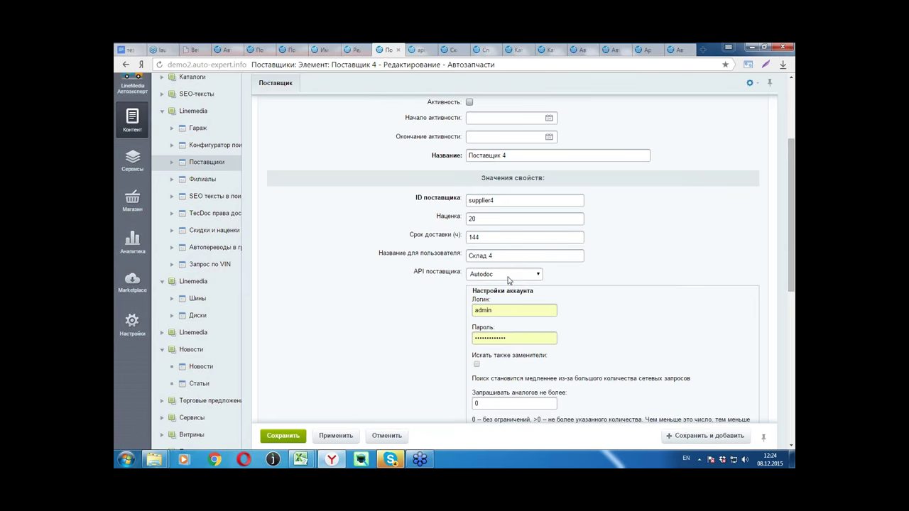
click(480, 237)
drag(480, 237, 469, 238)
- Examine the Order_GetByID request and response on the api-test page and browse the other available API functions
click(419, 50)
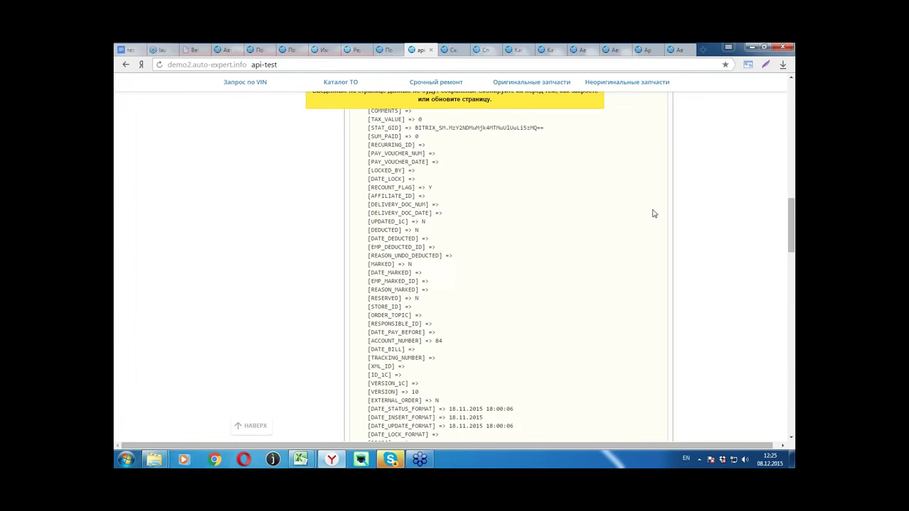
scroll(667, 210, up, 1)
scroll(745, 220, up, 1)
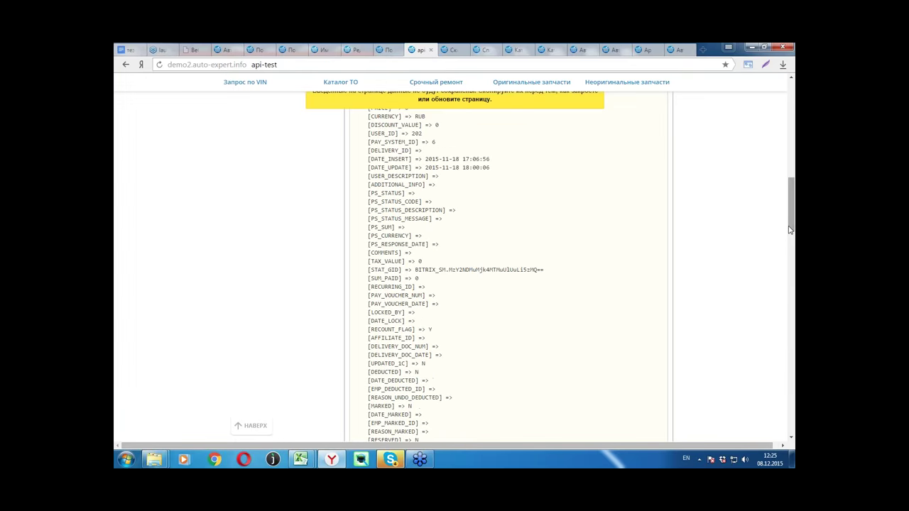
scroll(789, 229, up, 1)
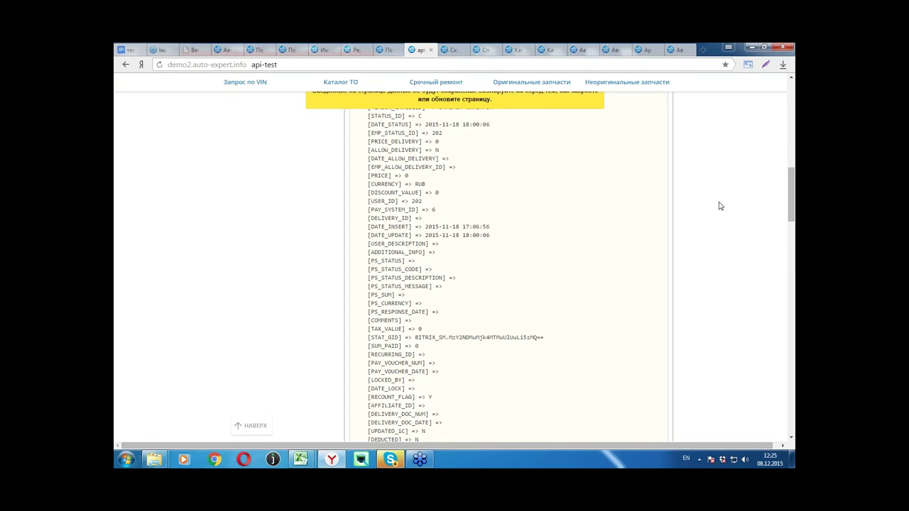
scroll(699, 210, up, 3)
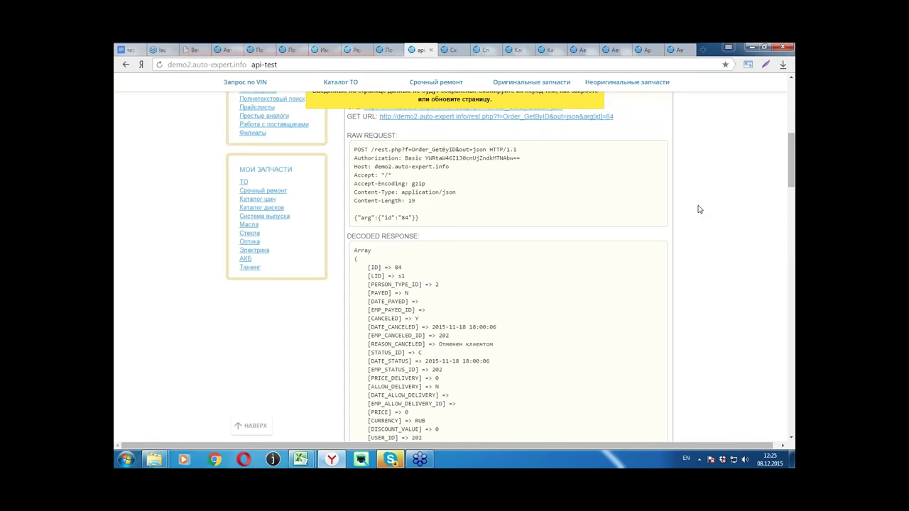
scroll(699, 209, up, 1)
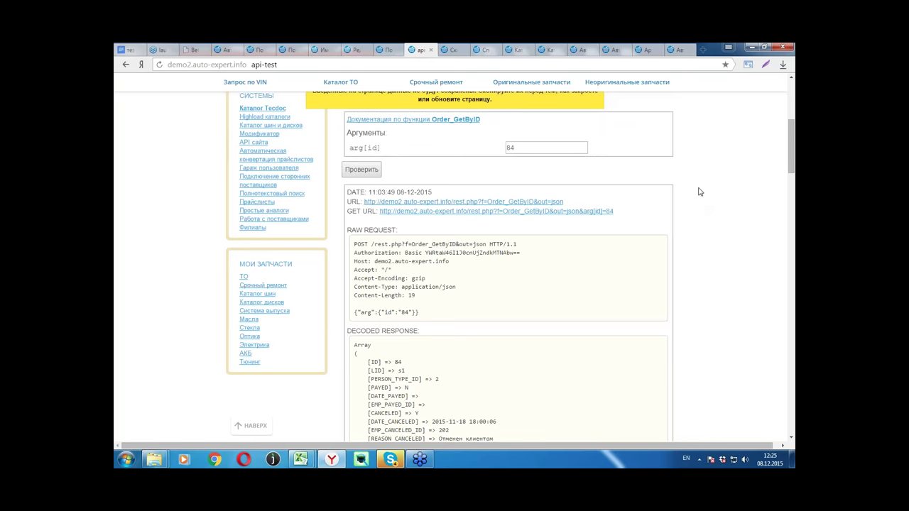
scroll(700, 209, up, 1)
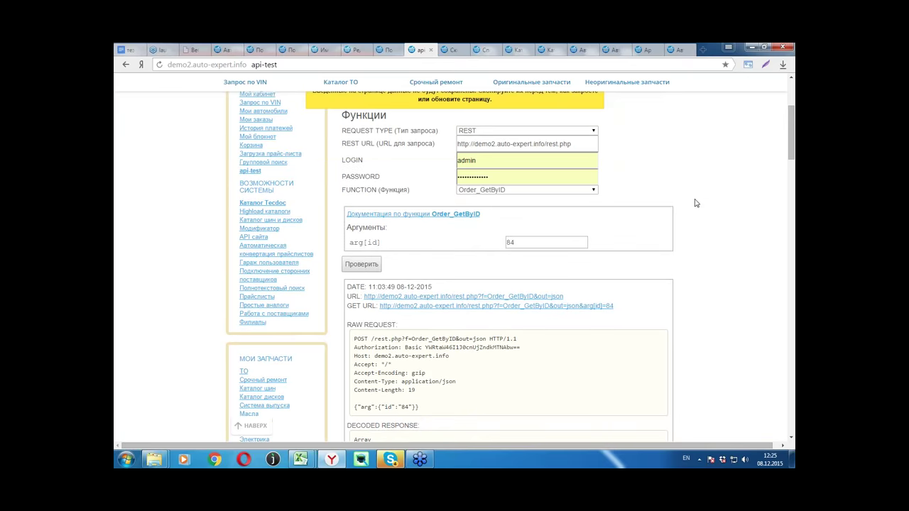
click(595, 191)
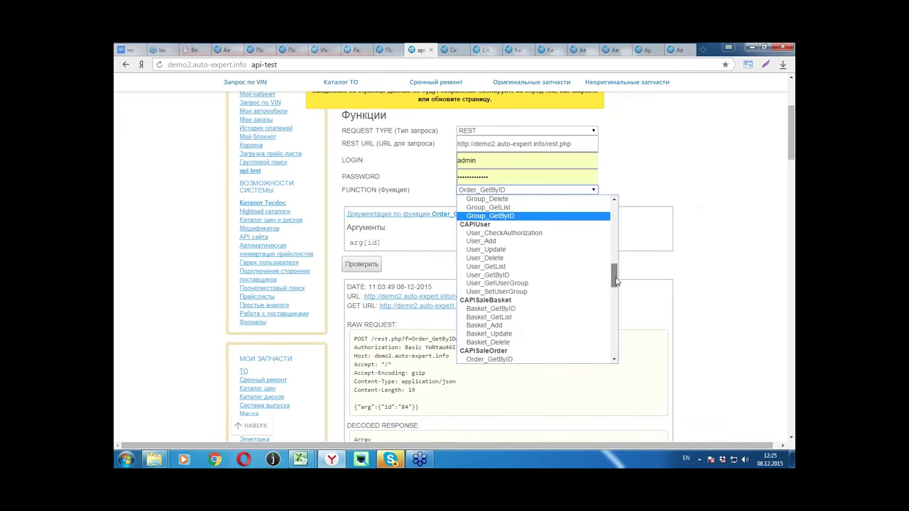
drag(615, 276, 621, 311)
click(726, 241)
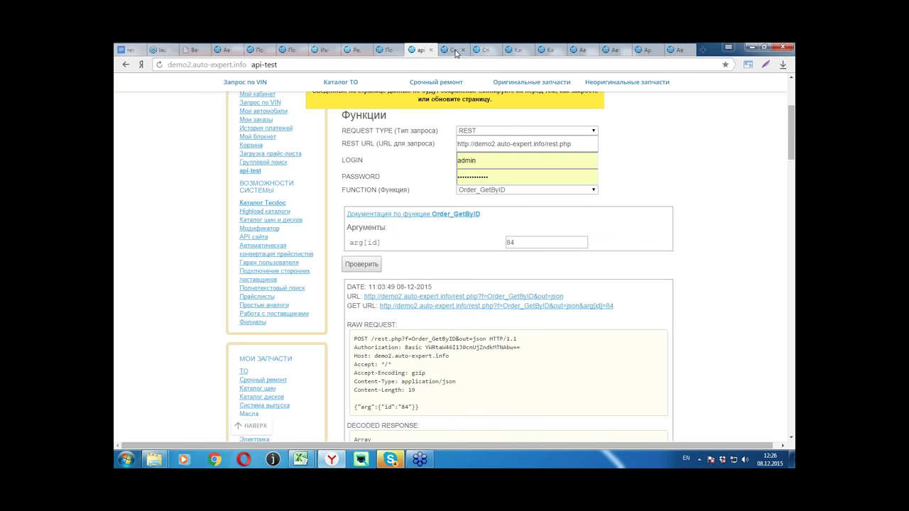
- Show the 40% final-price discount rule for "Поставщик 1", dismissing its session notice and highlighting the rule's name
click(453, 49)
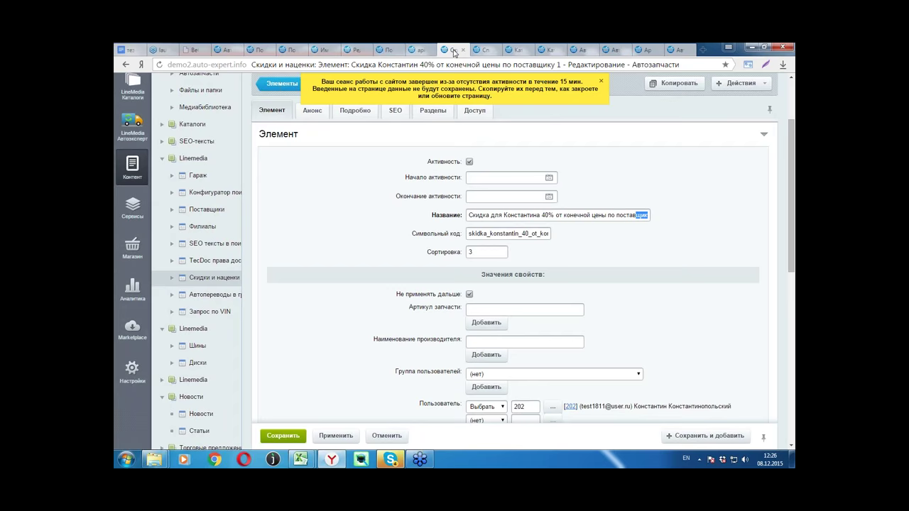
click(601, 81)
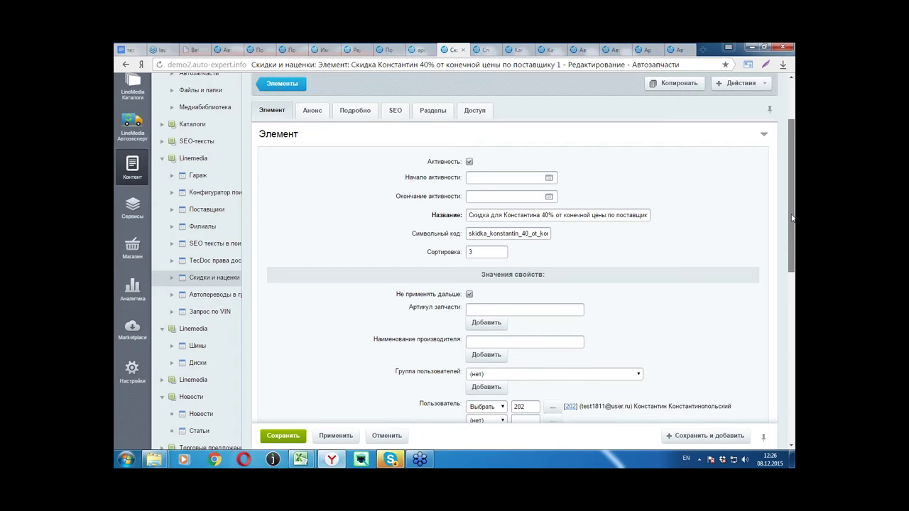
drag(792, 217, 789, 281)
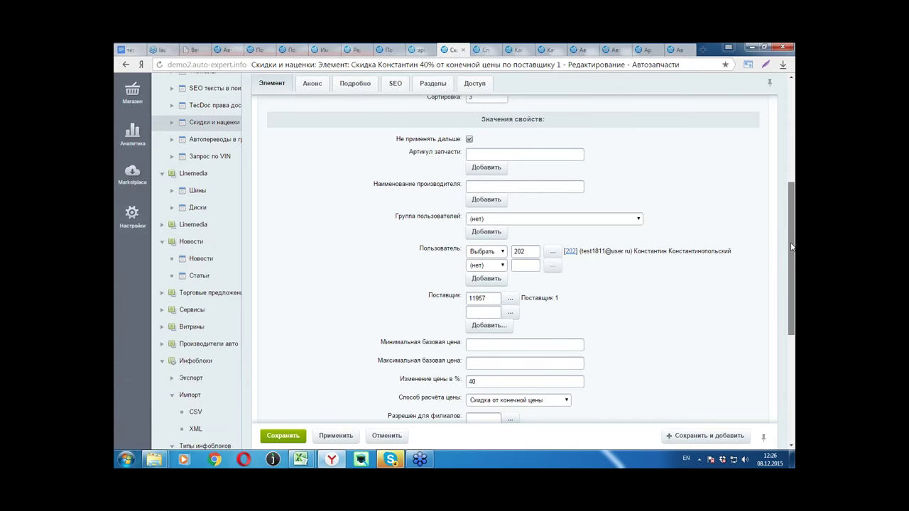
scroll(791, 245, up, 1)
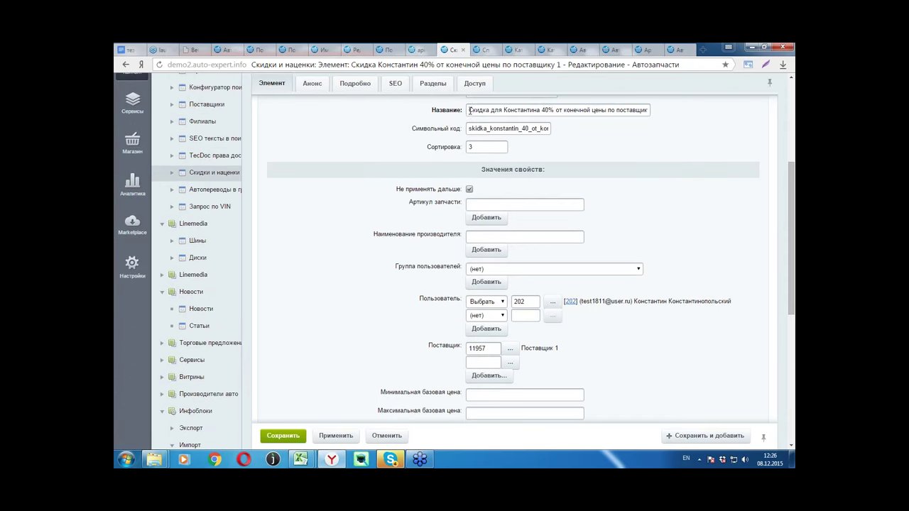
drag(468, 110, 662, 125)
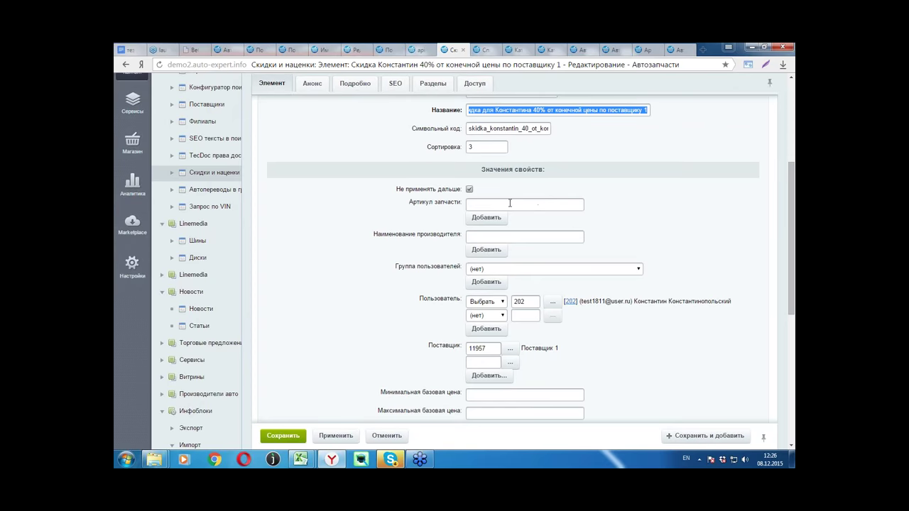
- Point out the rule's part article and manufacturer conditions and look through the available user groups
click(411, 203)
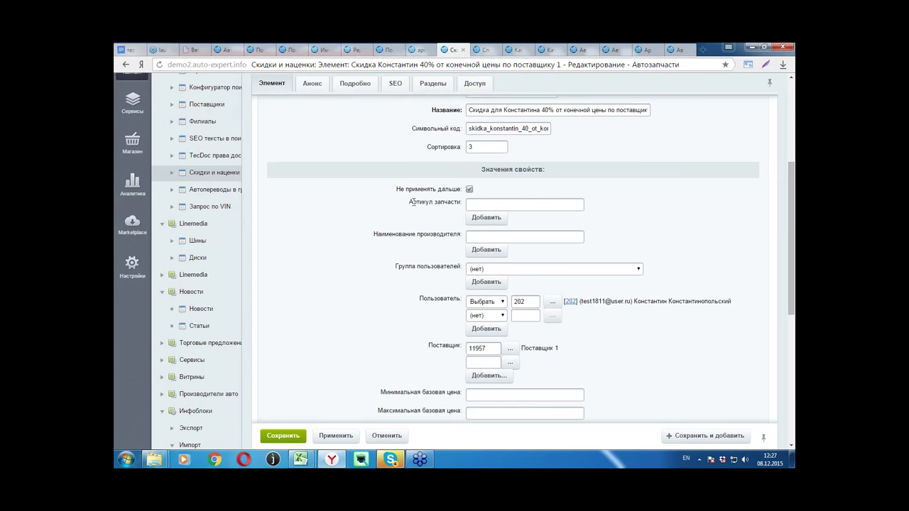
drag(411, 202, 455, 204)
drag(404, 233, 463, 235)
click(449, 249)
click(478, 271)
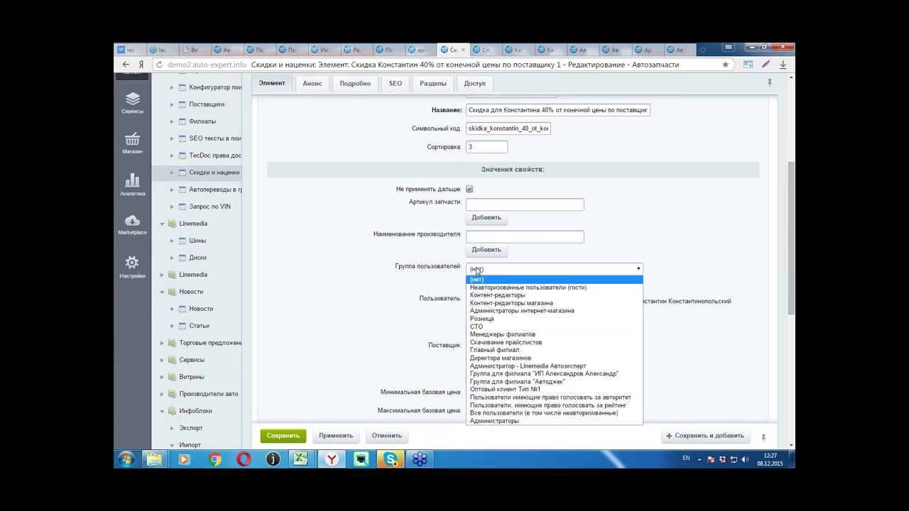
click(421, 275)
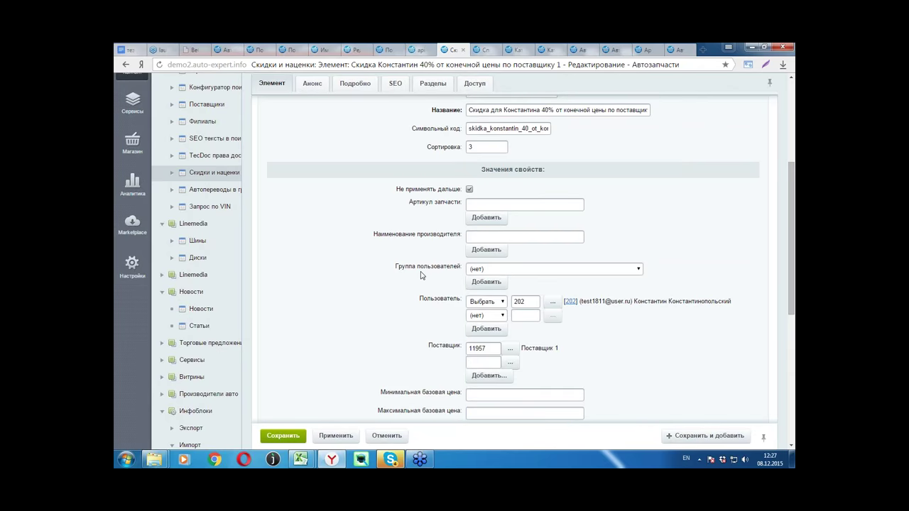
- Set the discount rule's minimum base price to 200
scroll(420, 275, down, 1)
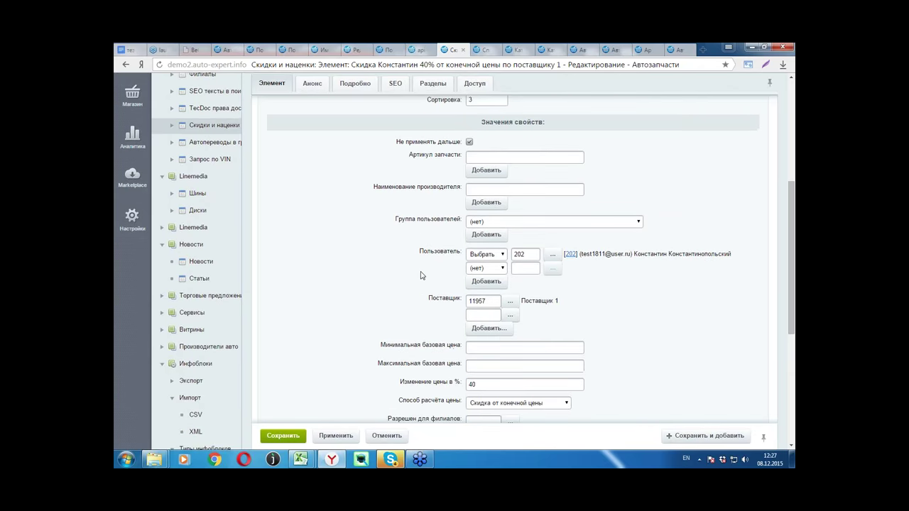
scroll(421, 275, down, 1)
scroll(420, 275, down, 1)
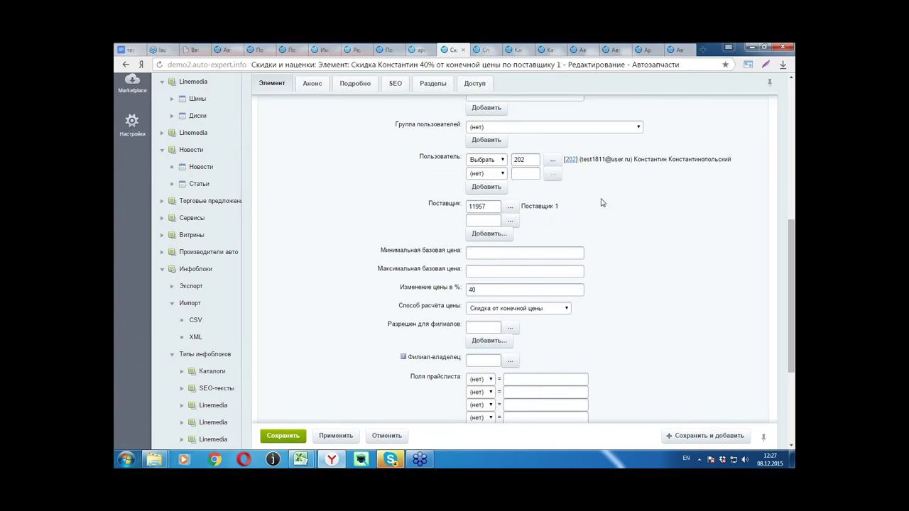
scroll(601, 203, down, 1)
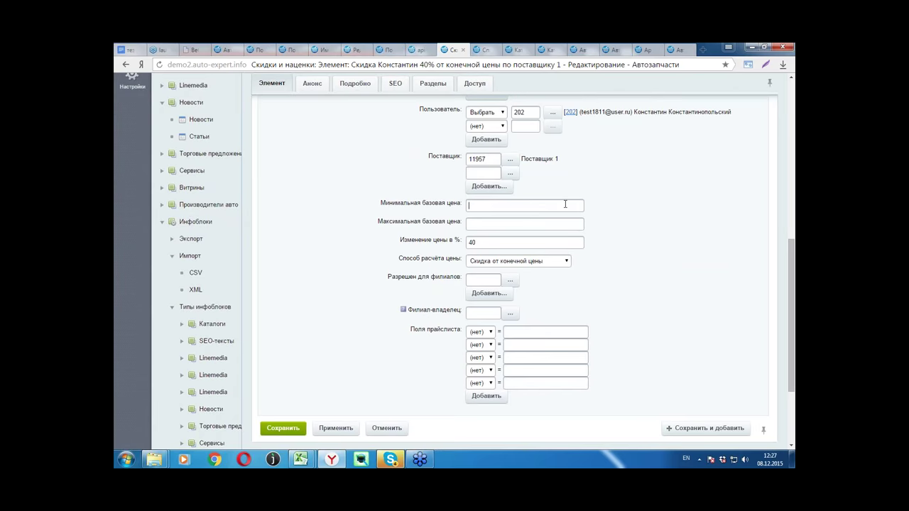
text(200)
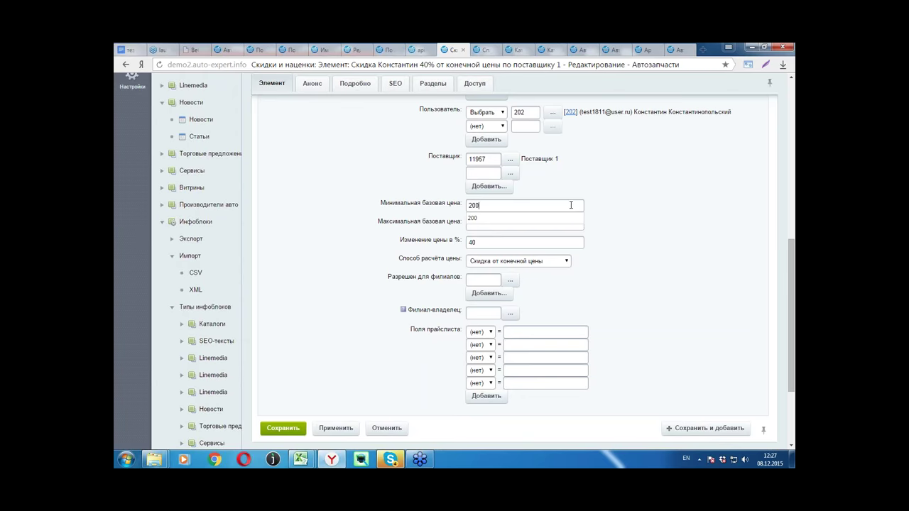
click(544, 219)
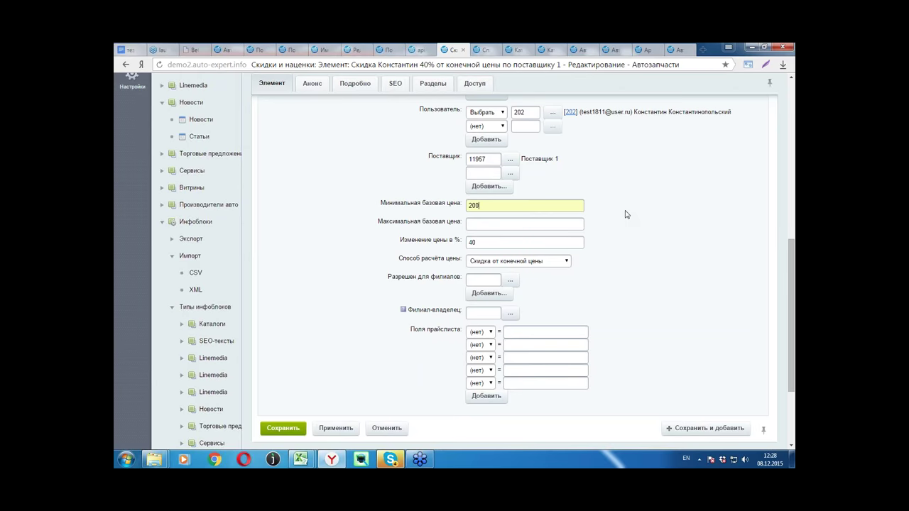
- Set the rule's maximum base price to 1000 and keep "Скидка от конечной цены" as the price calculation method
click(576, 223)
text(100)
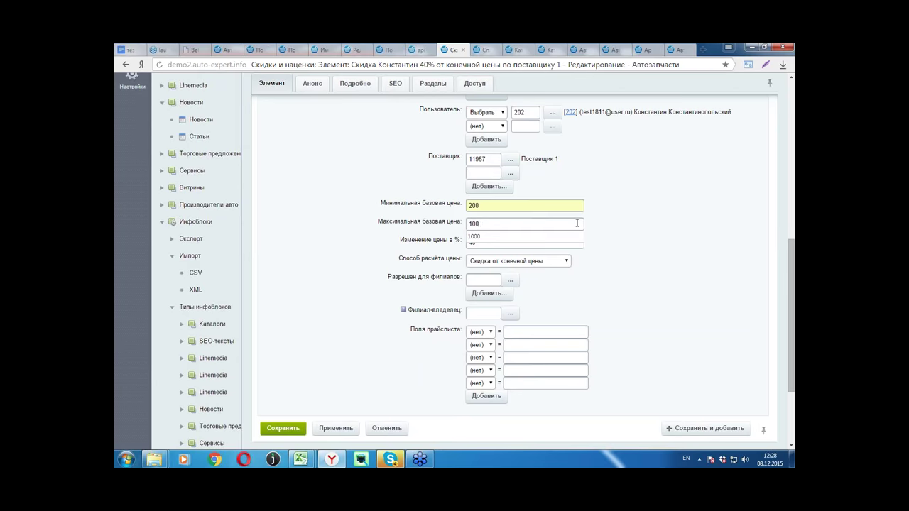
text(0)
click(537, 236)
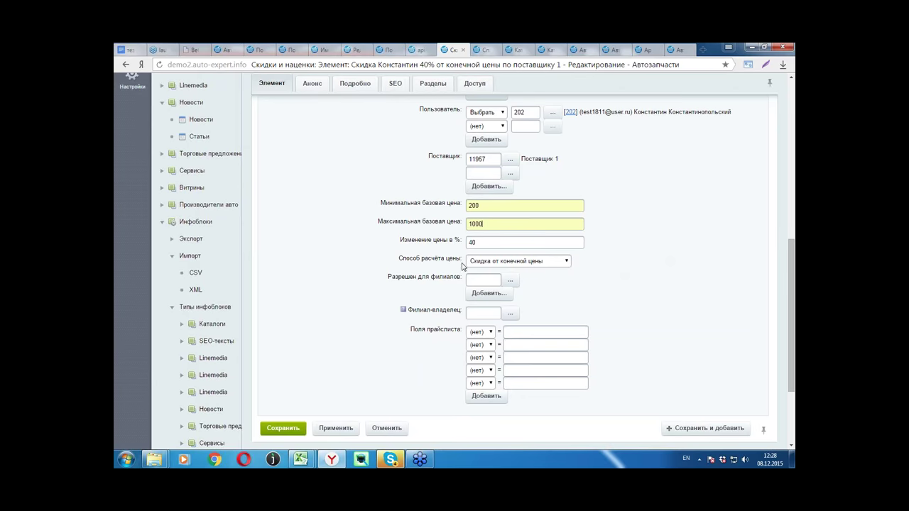
click(567, 262)
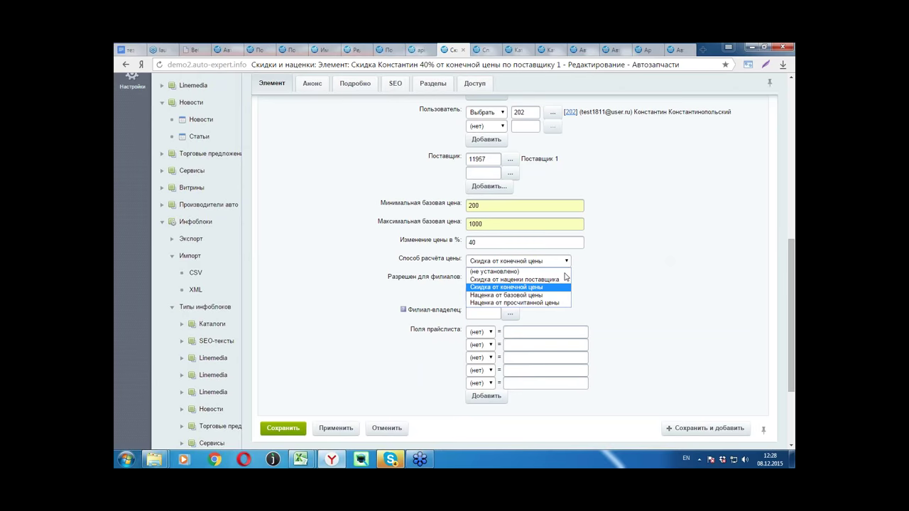
click(567, 289)
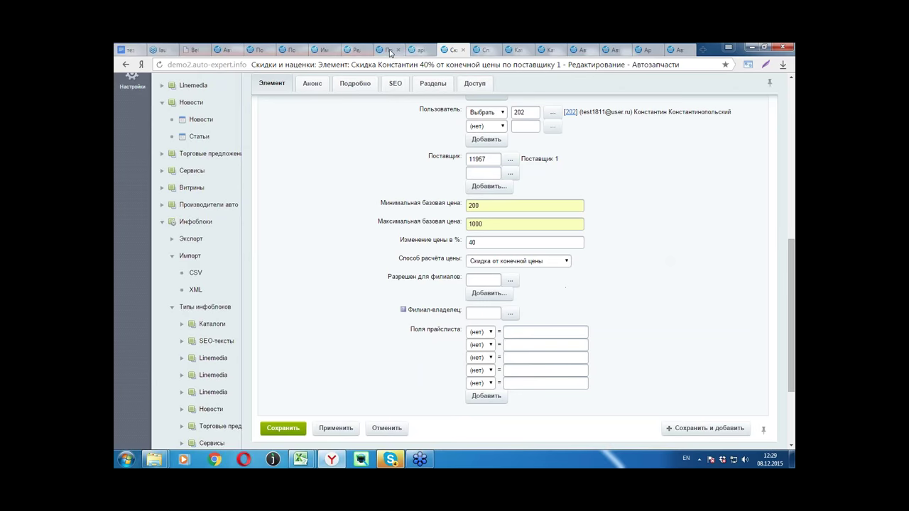
- Highlight the markup on the "Поставщик 3" card, check the "Поставщик 4" card and return to the discount rule
click(292, 53)
click(483, 249)
double_click(476, 249)
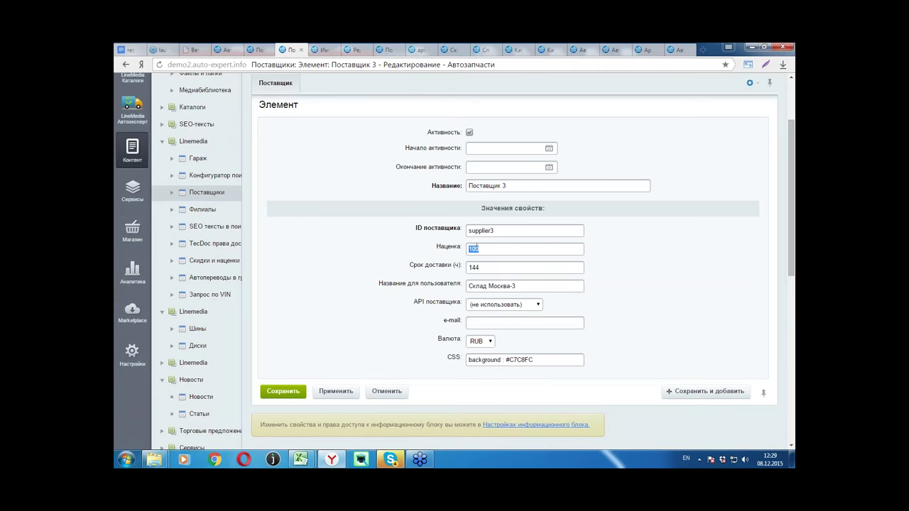
click(389, 52)
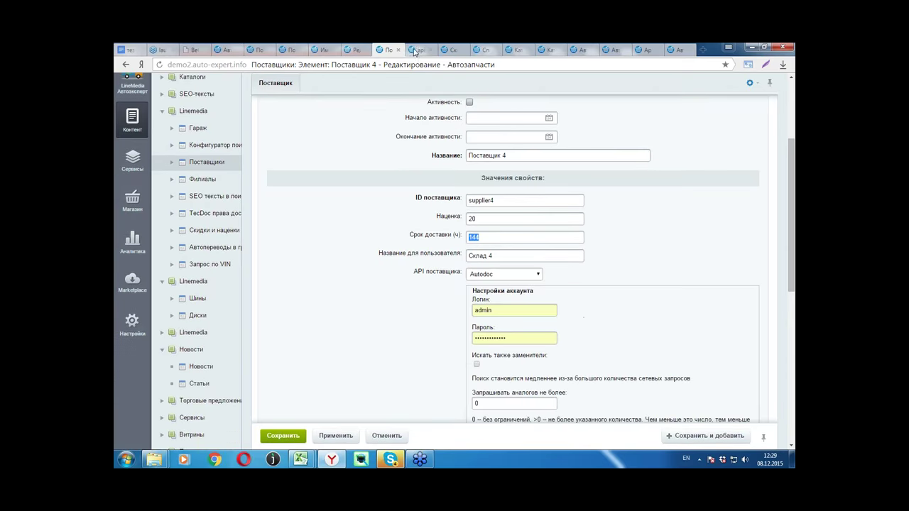
click(451, 51)
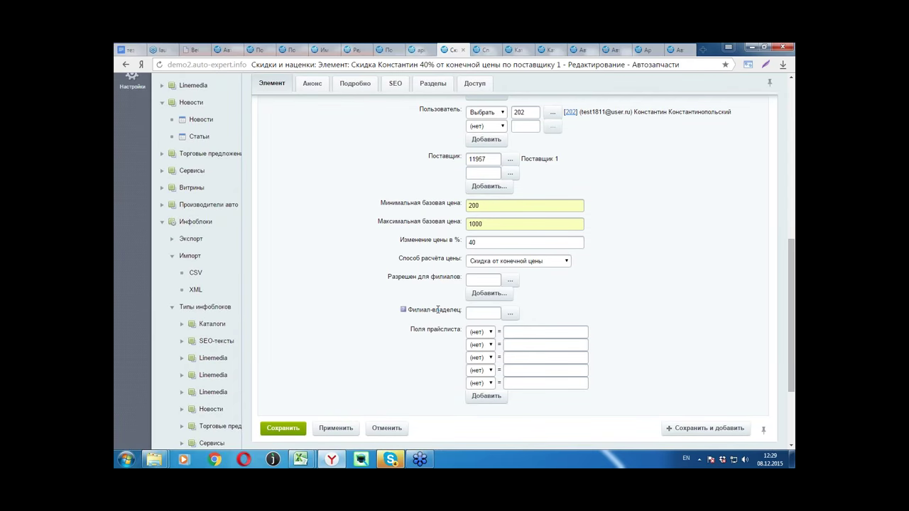
- Switch to the Вебинар.pdf presentation and show the slide "Какие бывают покупатели автозапчастей?"
click(194, 51)
scroll(440, 330, down, 2)
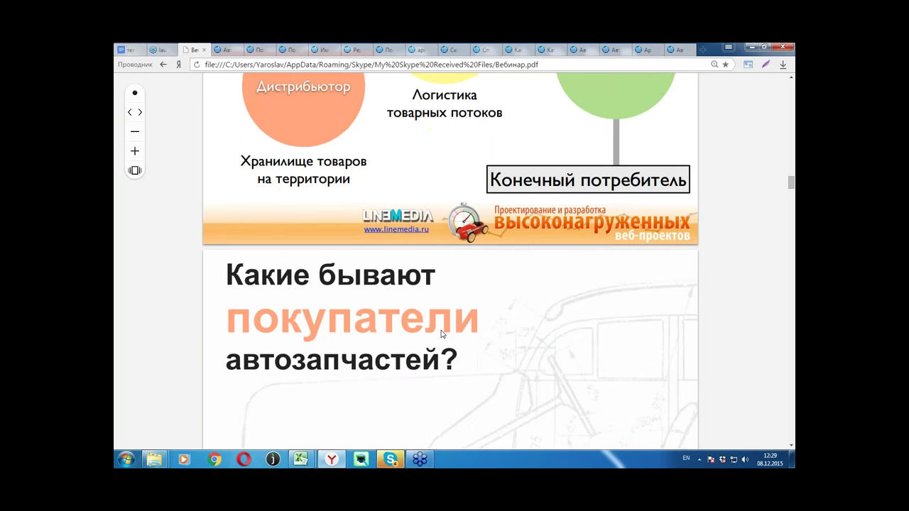
scroll(440, 320, down, 2)
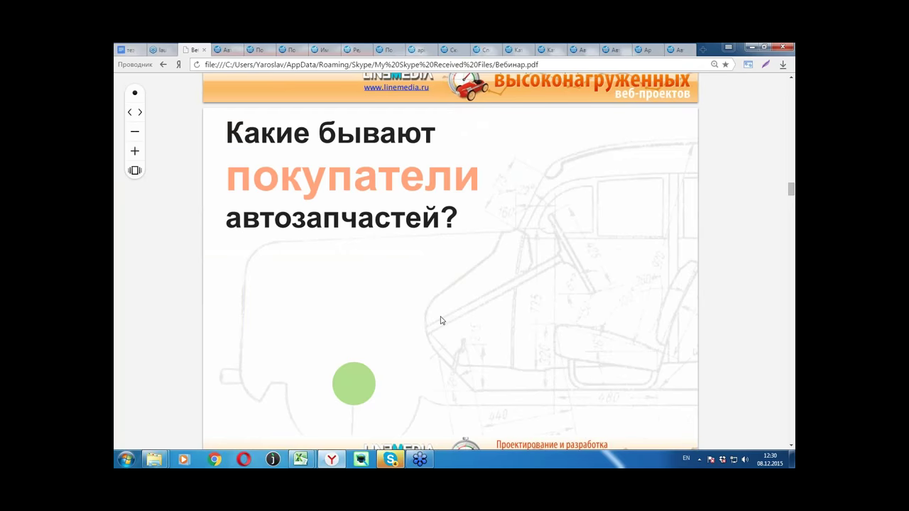